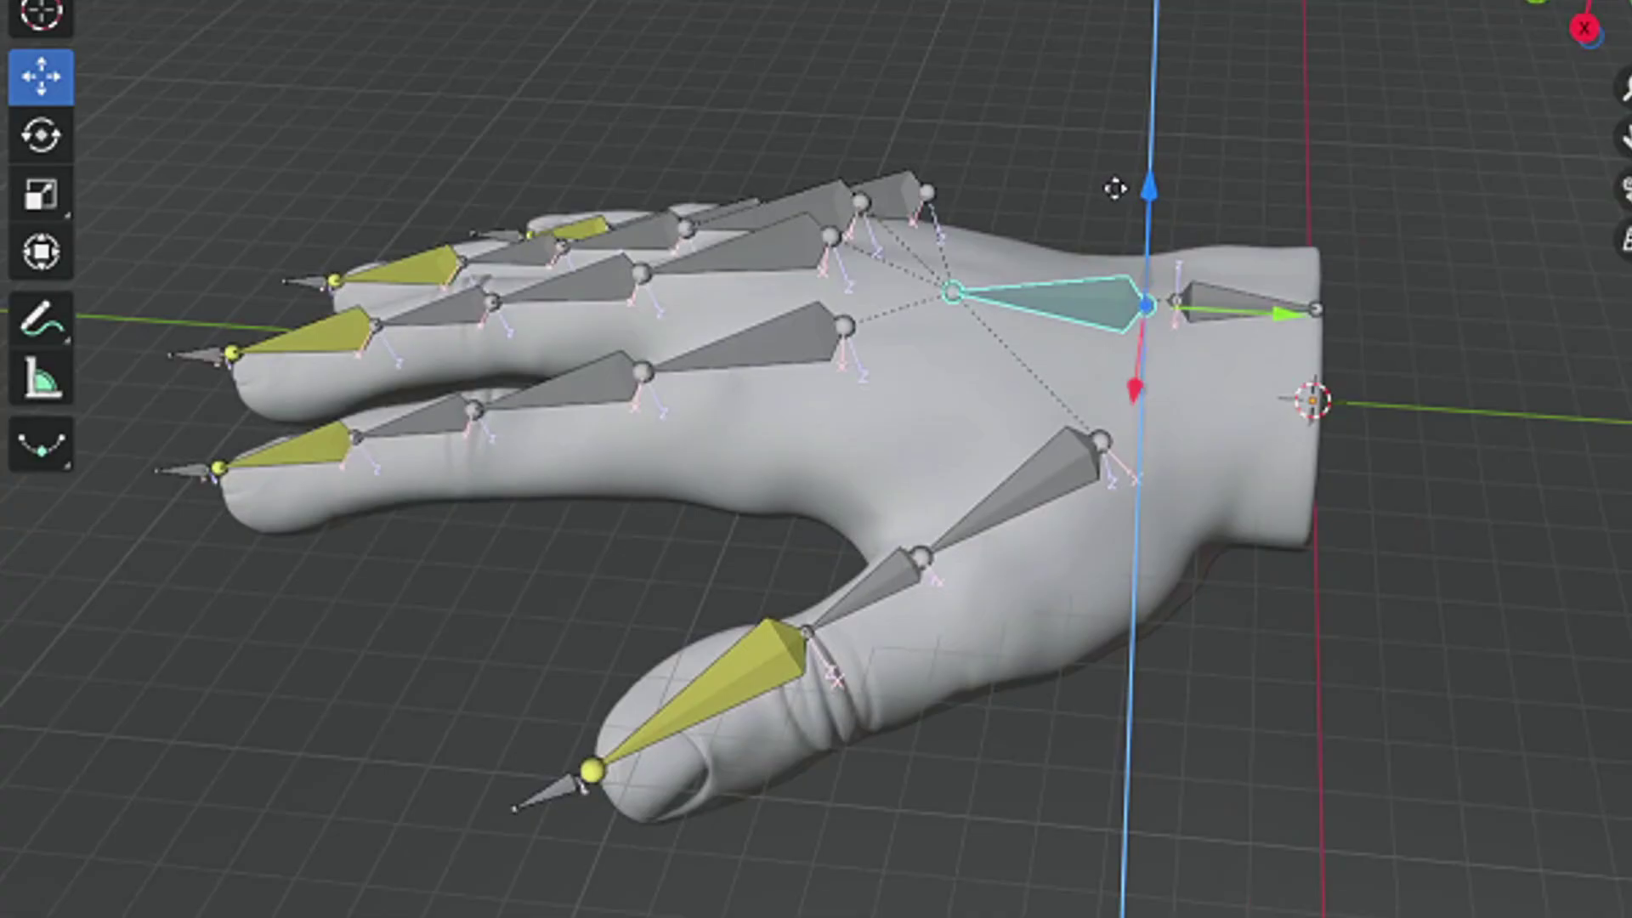
Move the finger control bone vertically, then along Y so the hand's fingers curl
{"action": "left_click", "coordinate": [1113, 153]}
{"action": "left_click_drag", "start_coordinate": [1240, 277], "coordinate": [990, 272]}
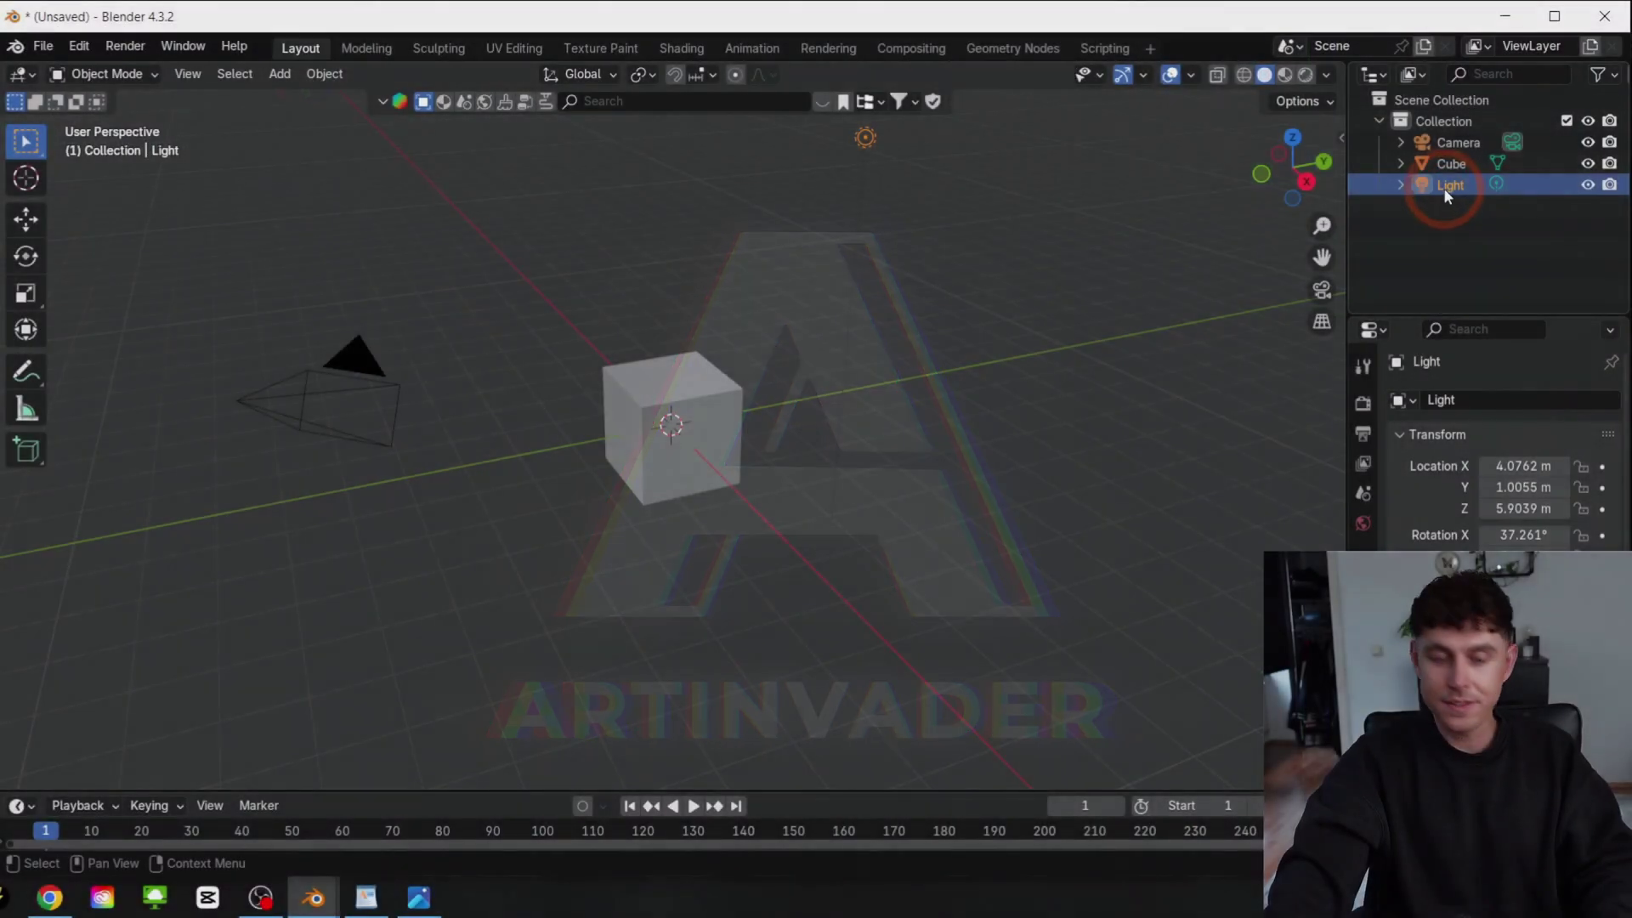
Delete the default Light, Cube and Camera from the scene
{"action": "key", "text": "Delete"}
{"action": "left_click", "coordinate": [1440, 162]}
{"action": "key", "text": "Delete"}
{"action": "left_click", "coordinate": [1445, 145]}
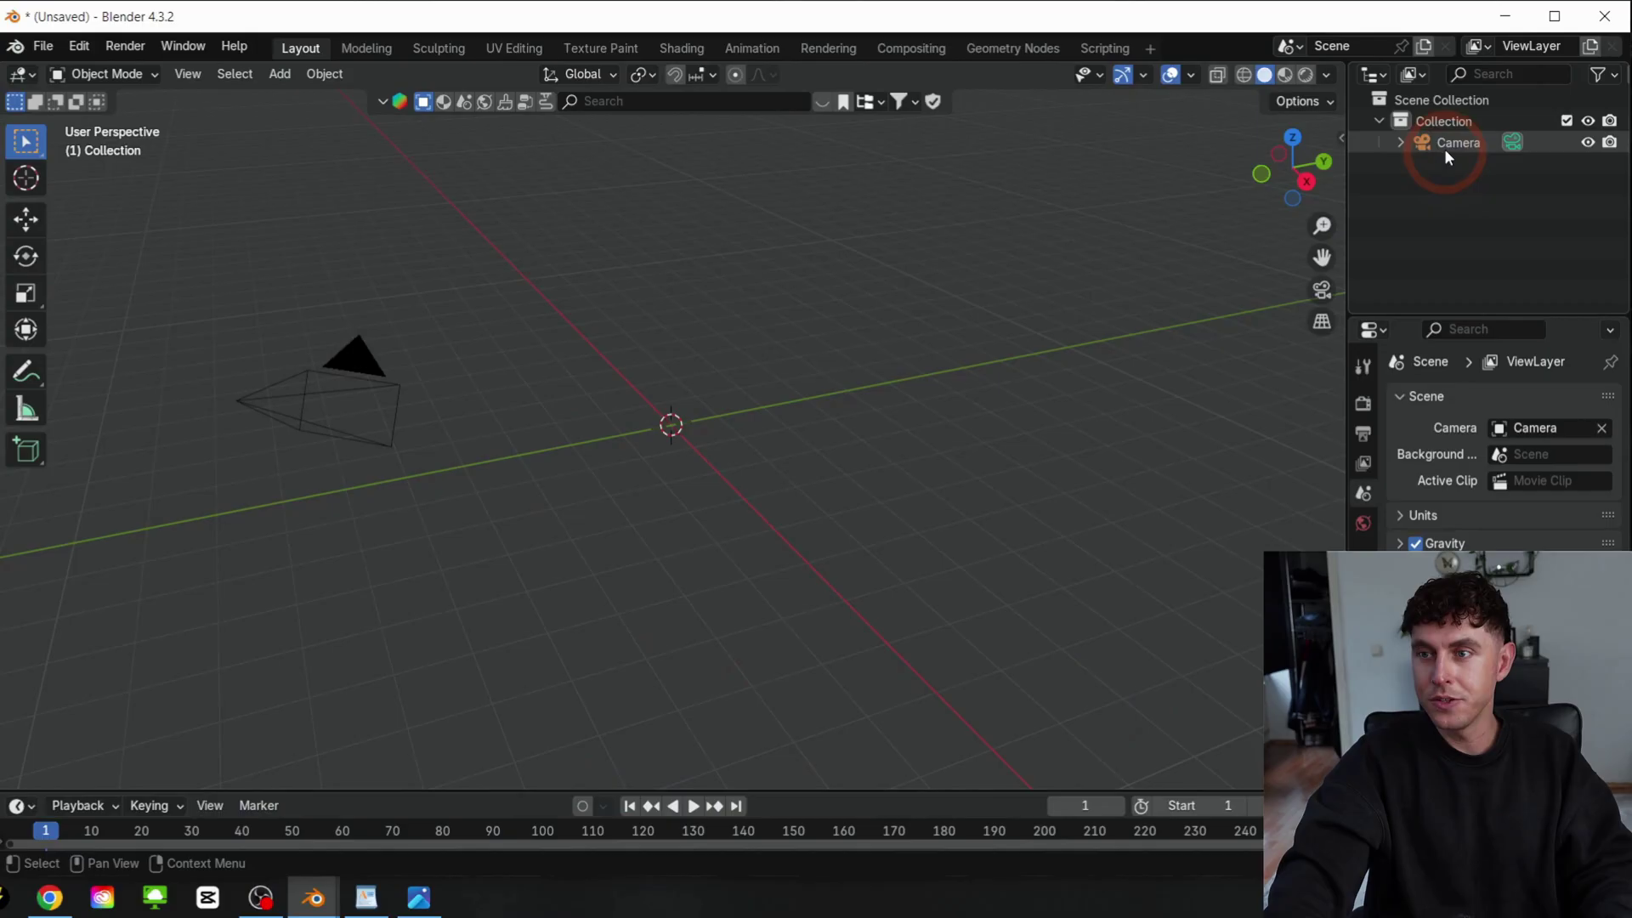
{"action": "key", "text": "x"}
{"action": "left_click", "coordinate": [1026, 250]}
{"action": "left_click", "coordinate": [816, 458]}
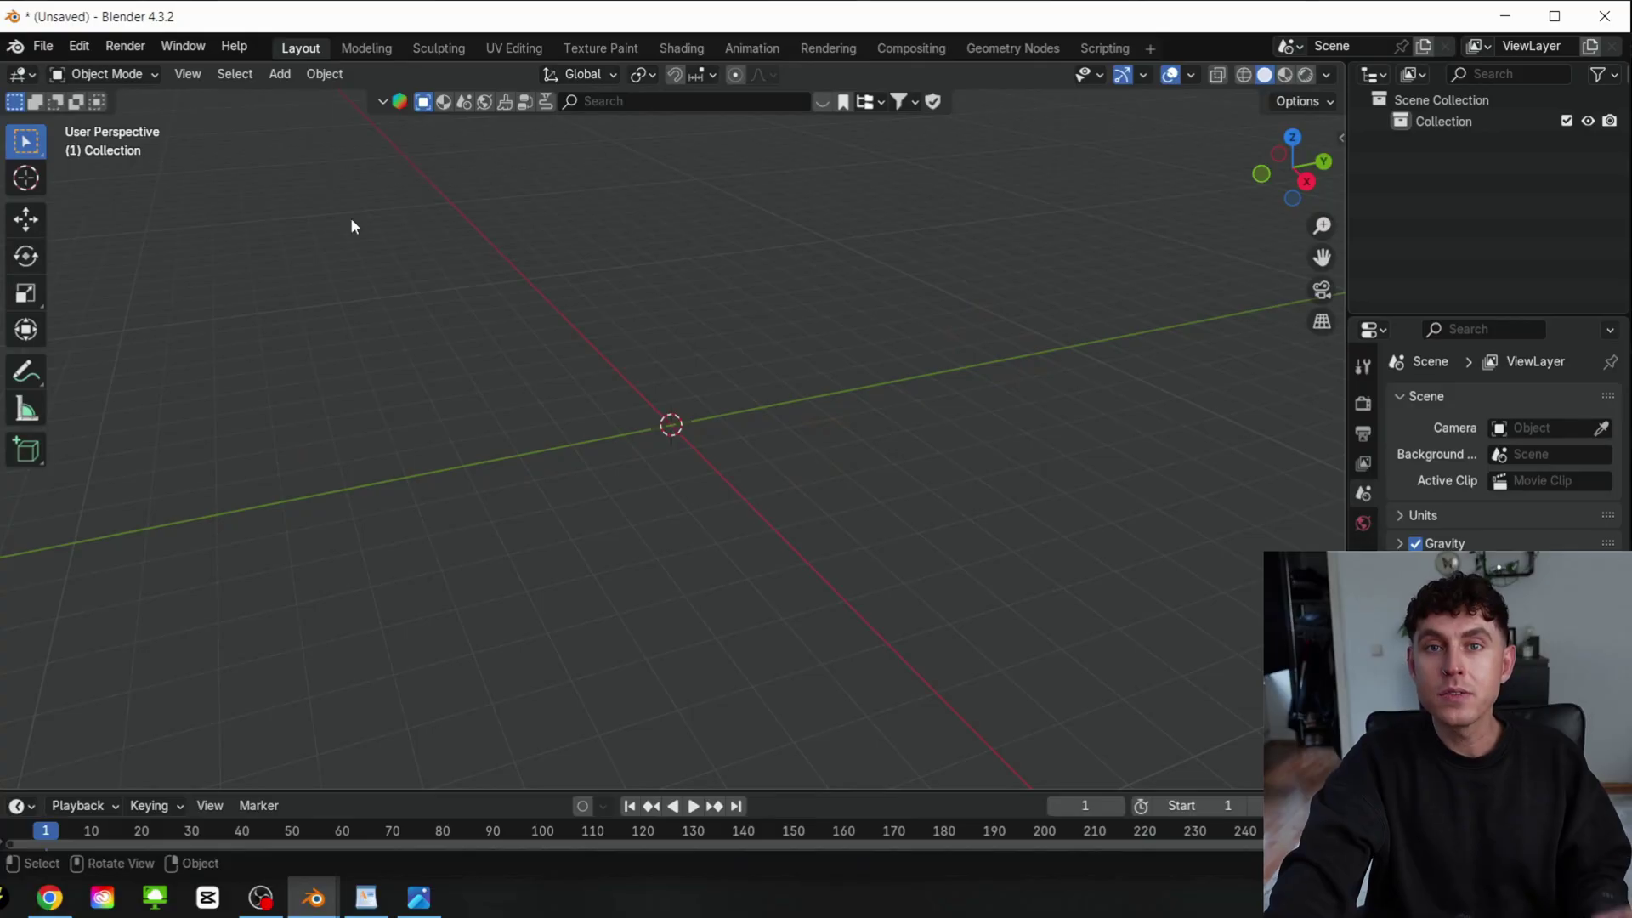
Import the hand model 16834_hand_v1_NEW.obj as a Wavefront OBJ file
{"action": "left_click", "coordinate": [42, 48]}
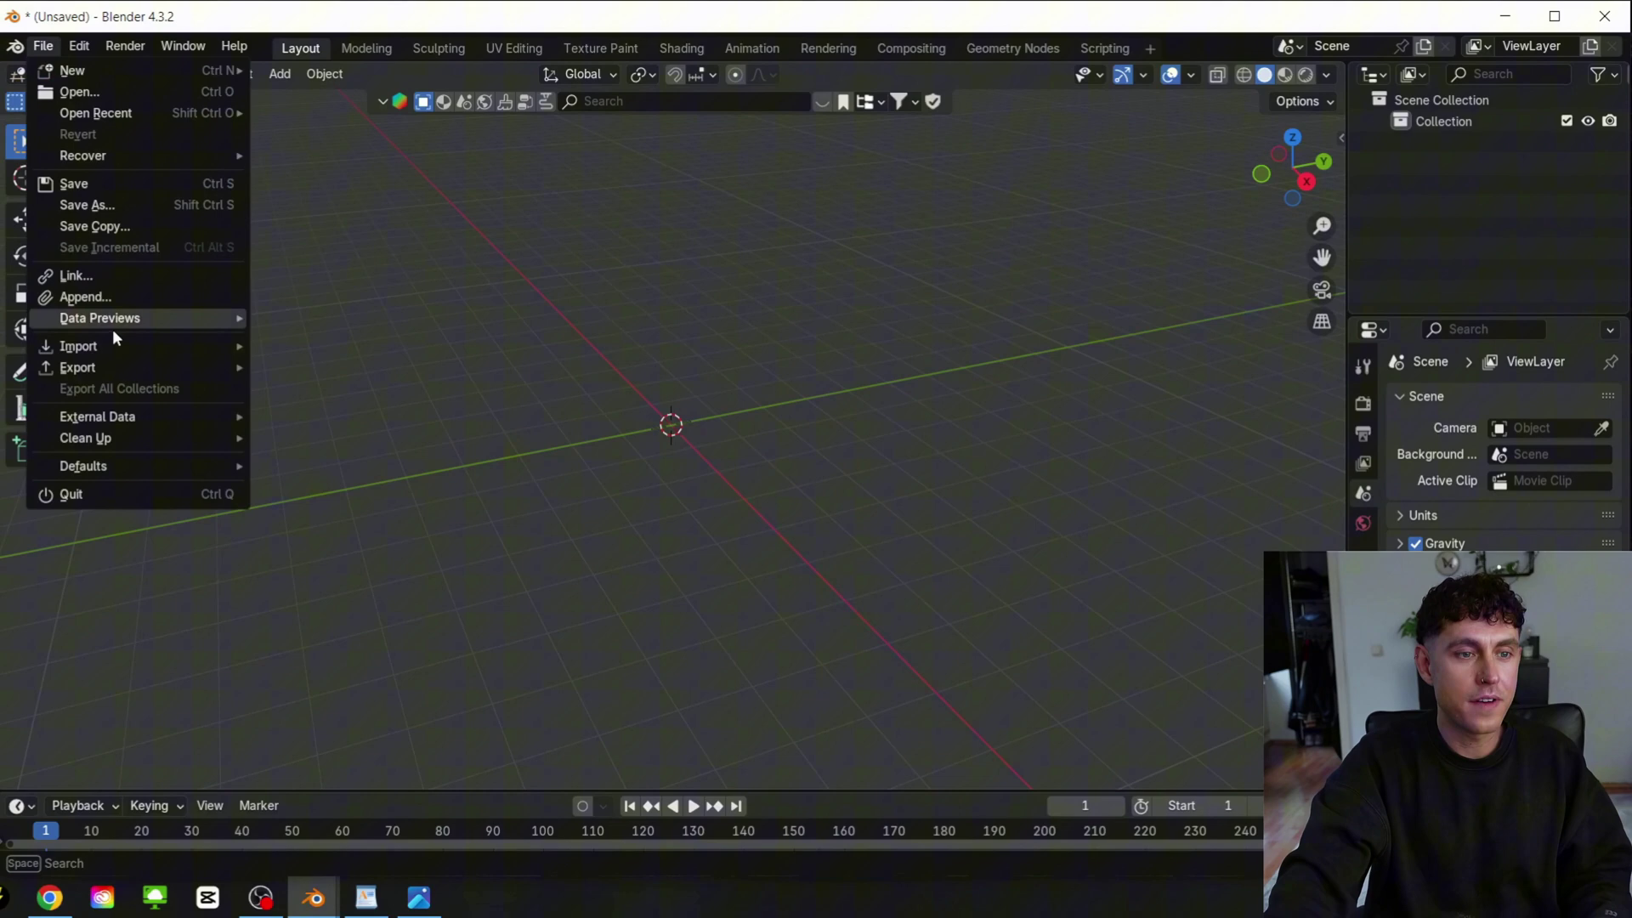
{"action": "mouse_move", "coordinate": [115, 347]}
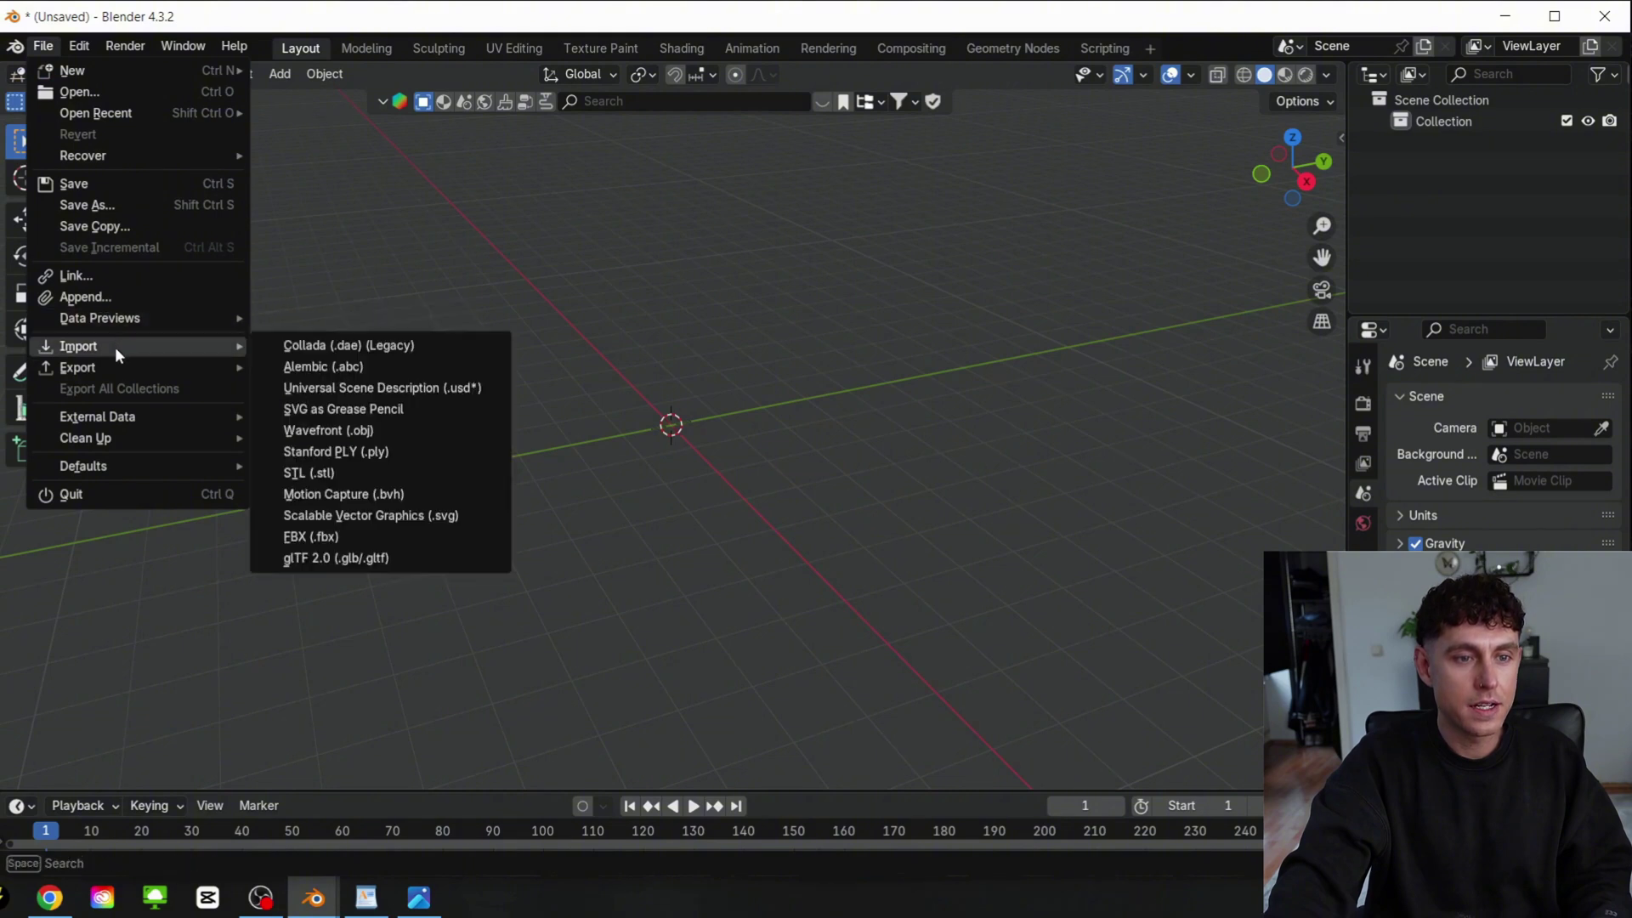
{"action": "left_click", "coordinate": [416, 428]}
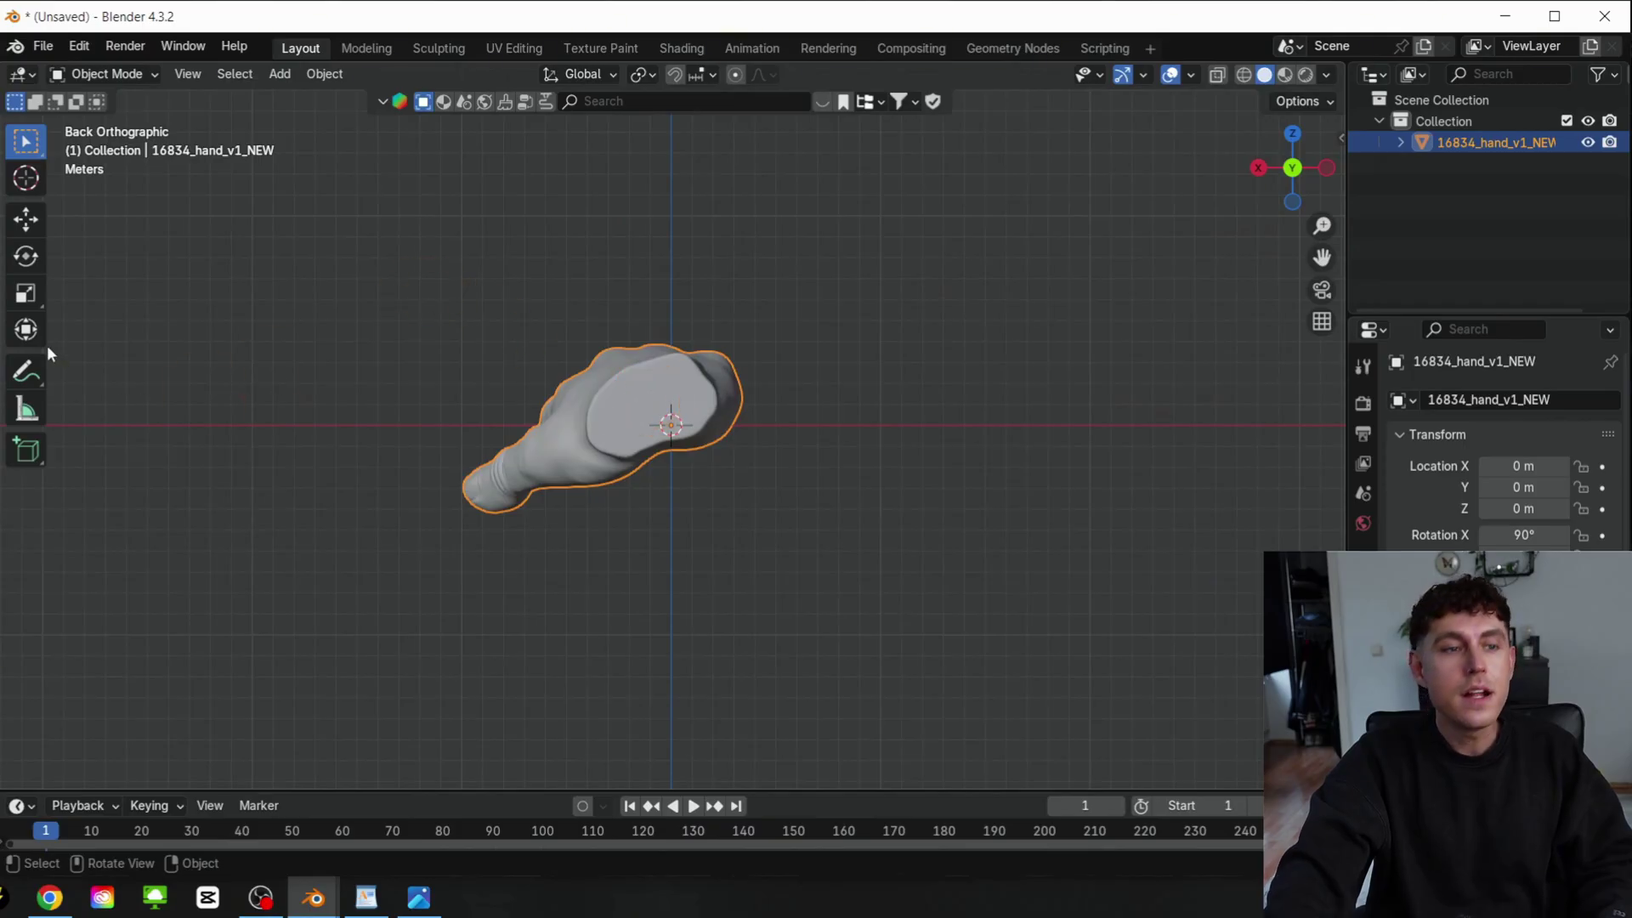
Rotate the hand mesh so it lies level
{"action": "left_click", "coordinate": [27, 256]}
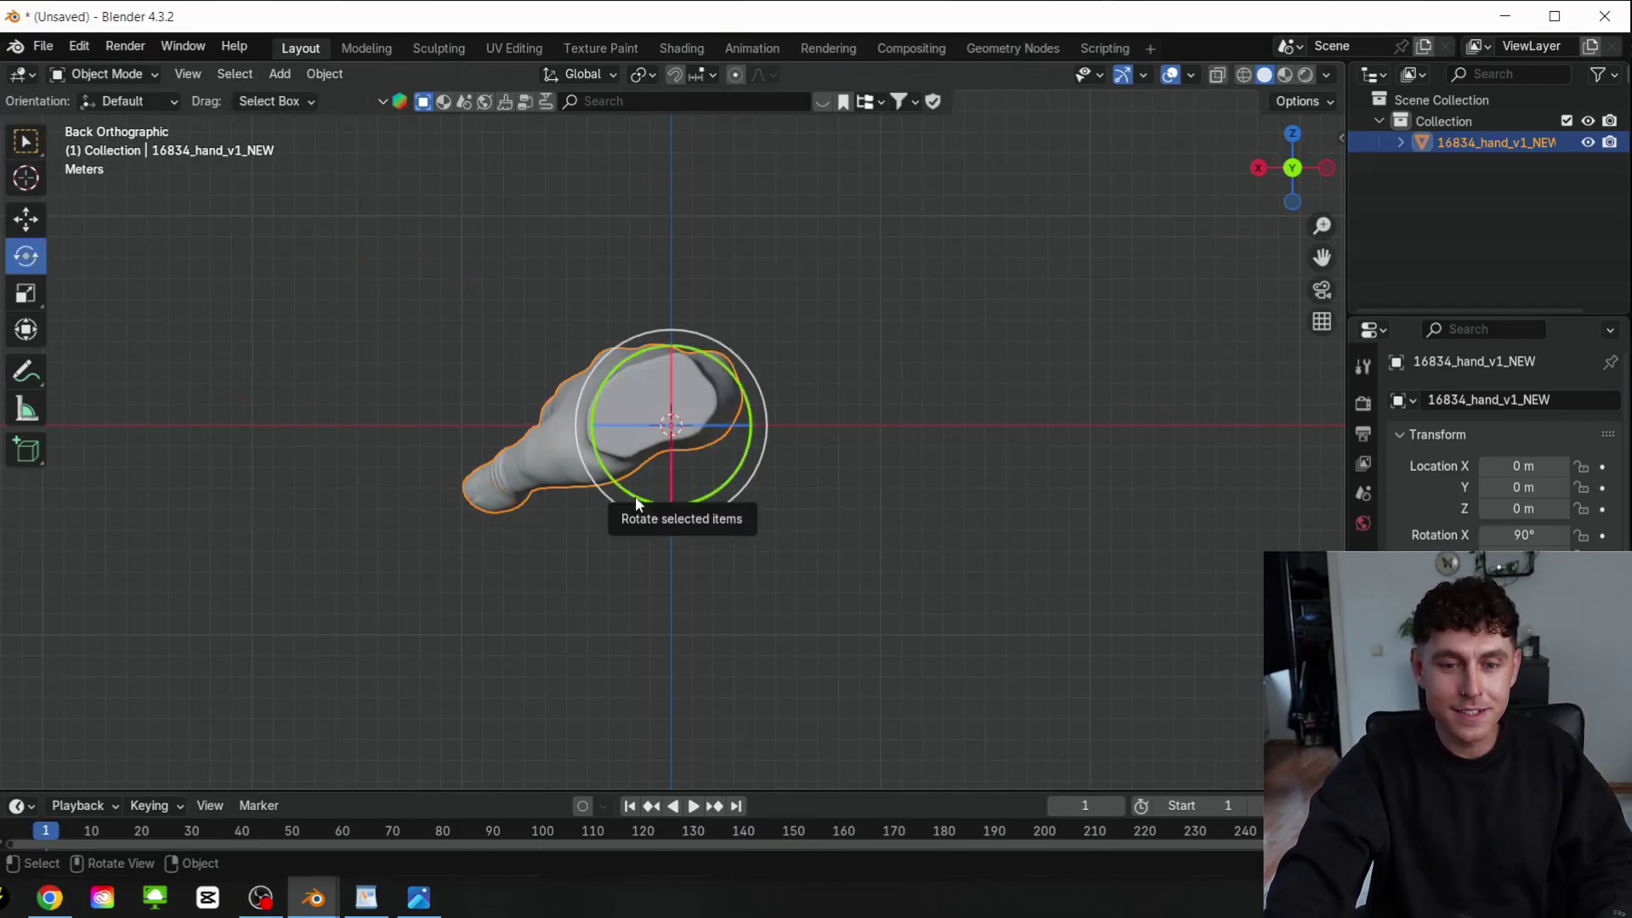
{"action": "mouse_move", "coordinate": [636, 503]}
{"action": "left_mouse_down"}
{"action": "mouse_move", "coordinate": [608, 481]}
{"action": "mouse_move", "coordinate": [629, 493]}
{"action": "left_mouse_up"}
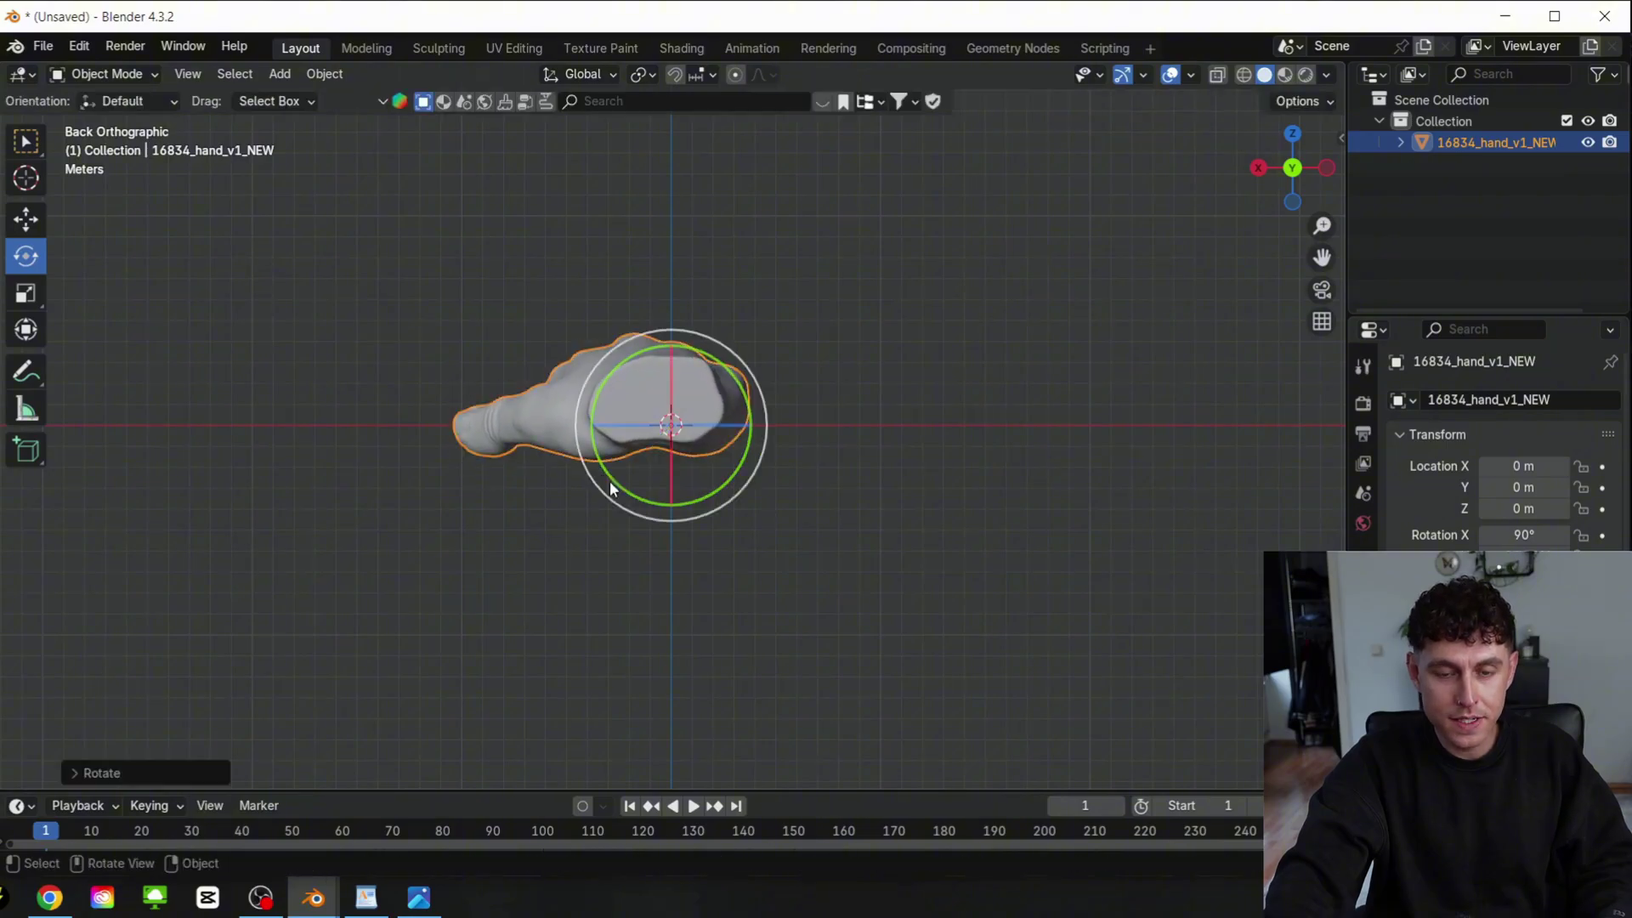
{"action": "left_click", "coordinate": [718, 467]}
{"action": "scroll", "coordinate": [690, 428], "scroll_direction": "up", "scroll_amount": 3}
{"action": "left_click", "coordinate": [668, 438]}
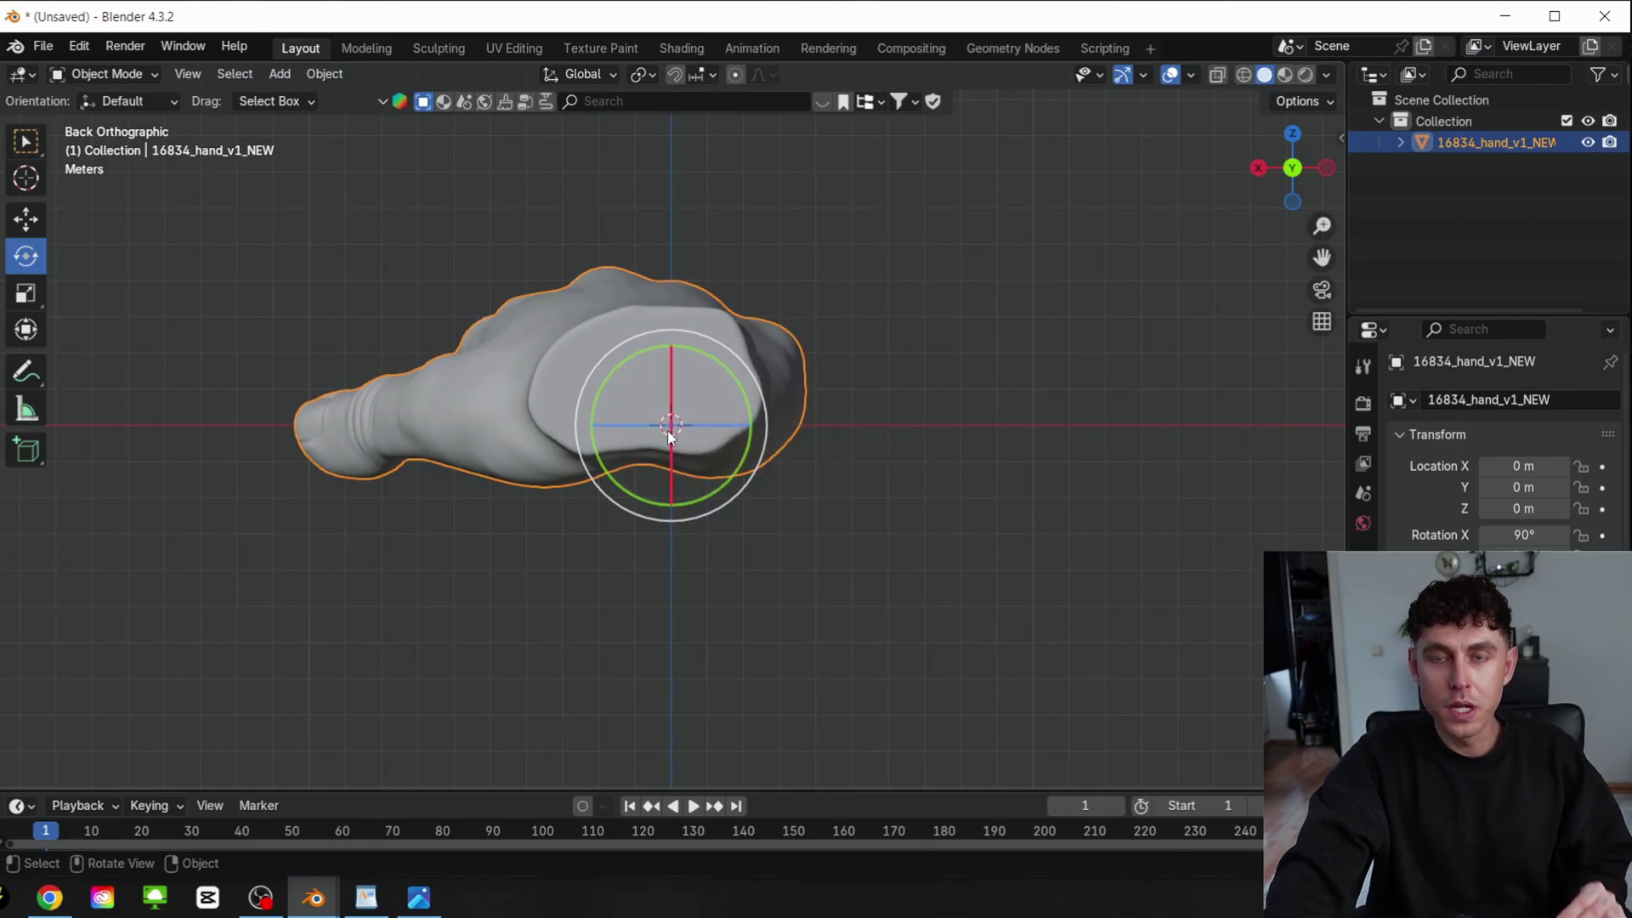
{"action": "left_click", "coordinate": [584, 505]}
{"action": "left_click", "coordinate": [603, 399]}
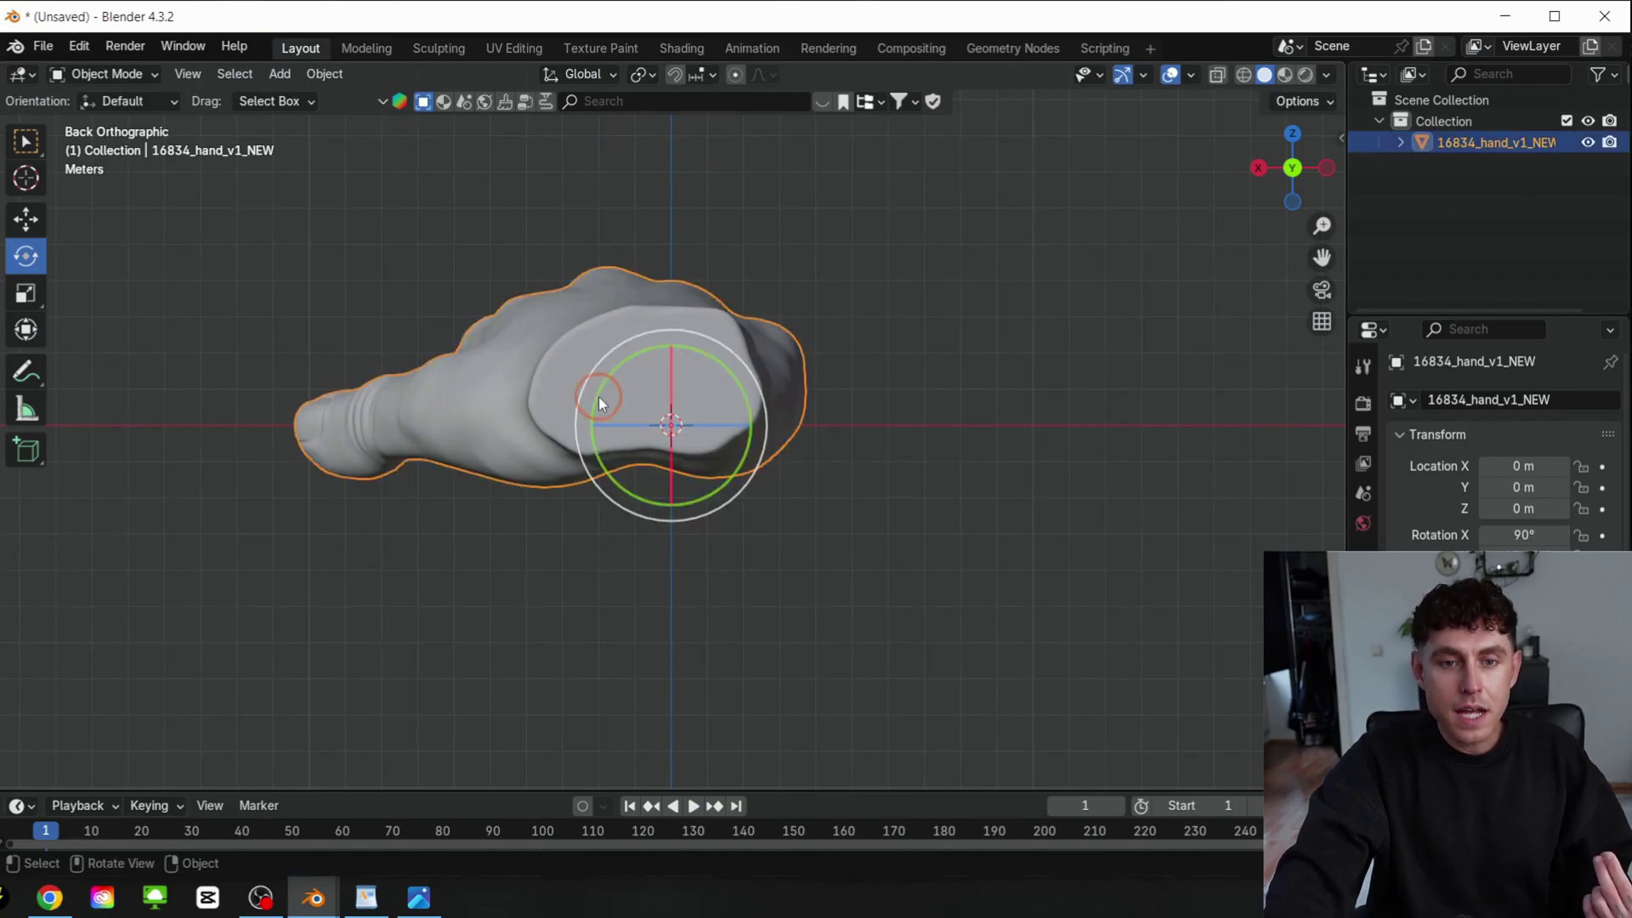
Move the hand down toward the world origin
{"action": "left_click", "coordinate": [26, 219]}
{"action": "left_click_drag", "start_coordinate": [672, 425], "coordinate": [595, 467]}
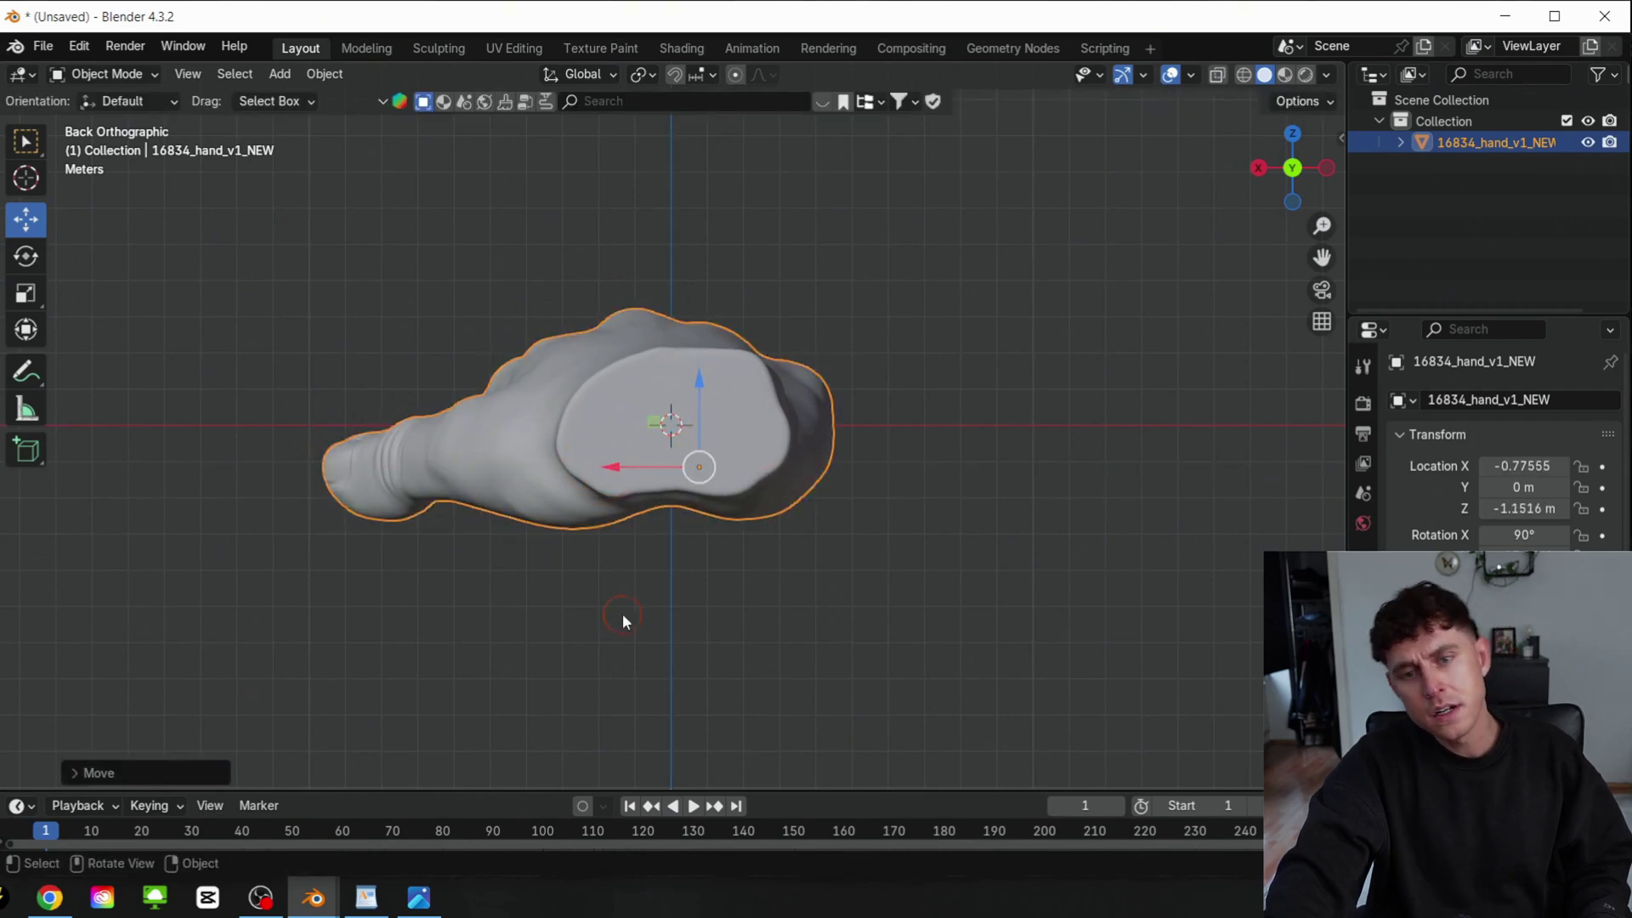
{"action": "left_click", "coordinate": [622, 614]}
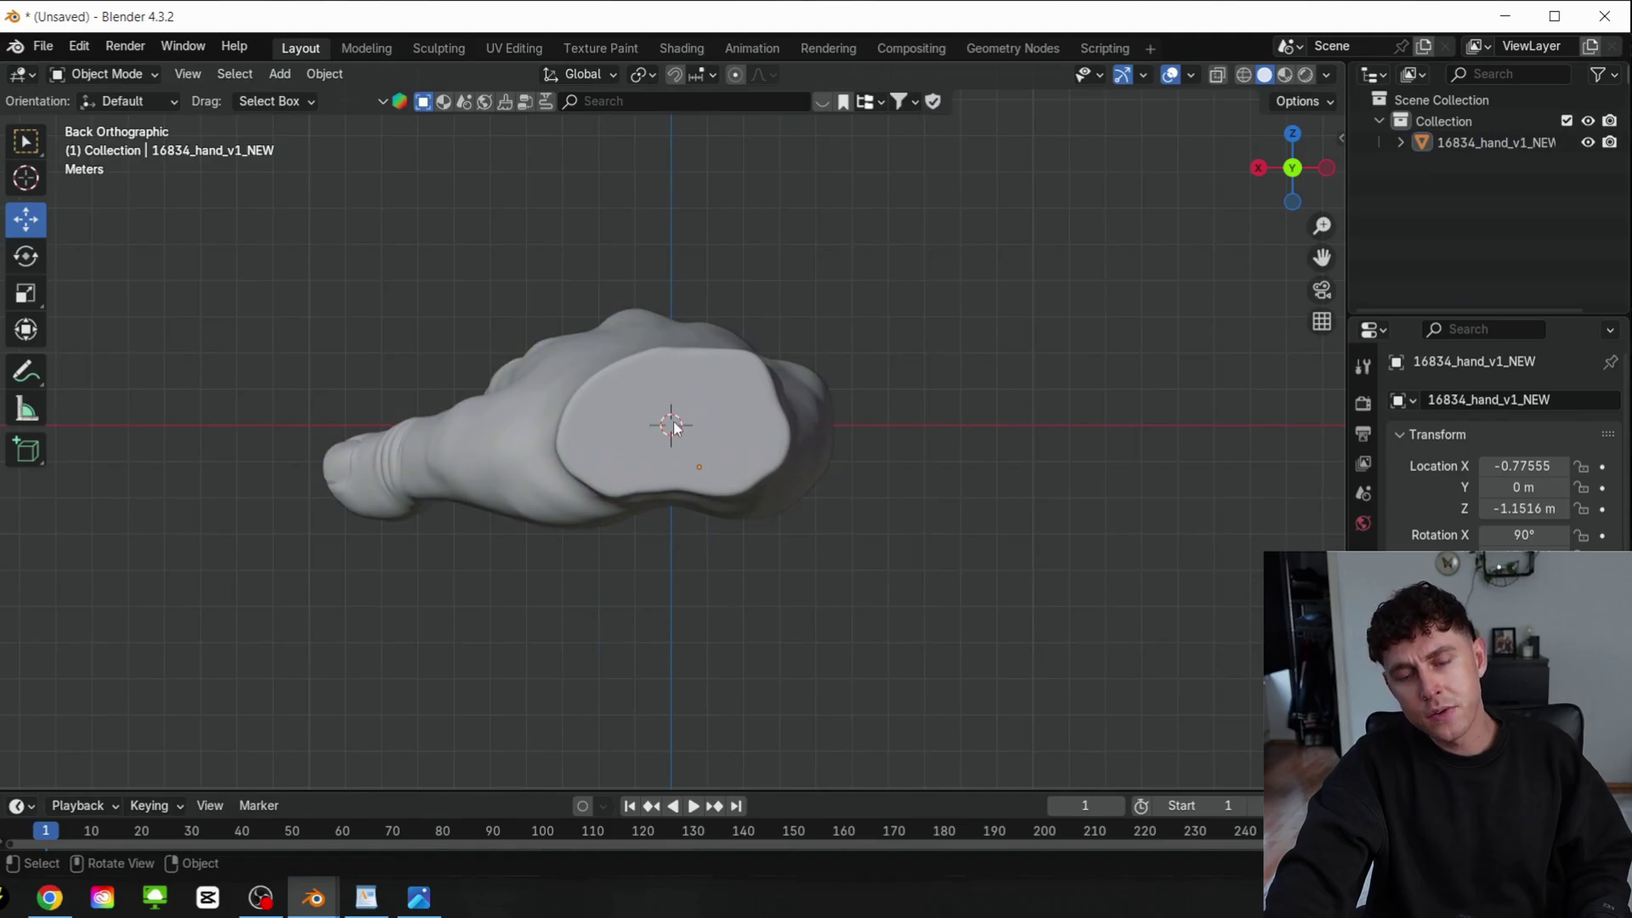
{"action": "left_click", "coordinate": [618, 469]}
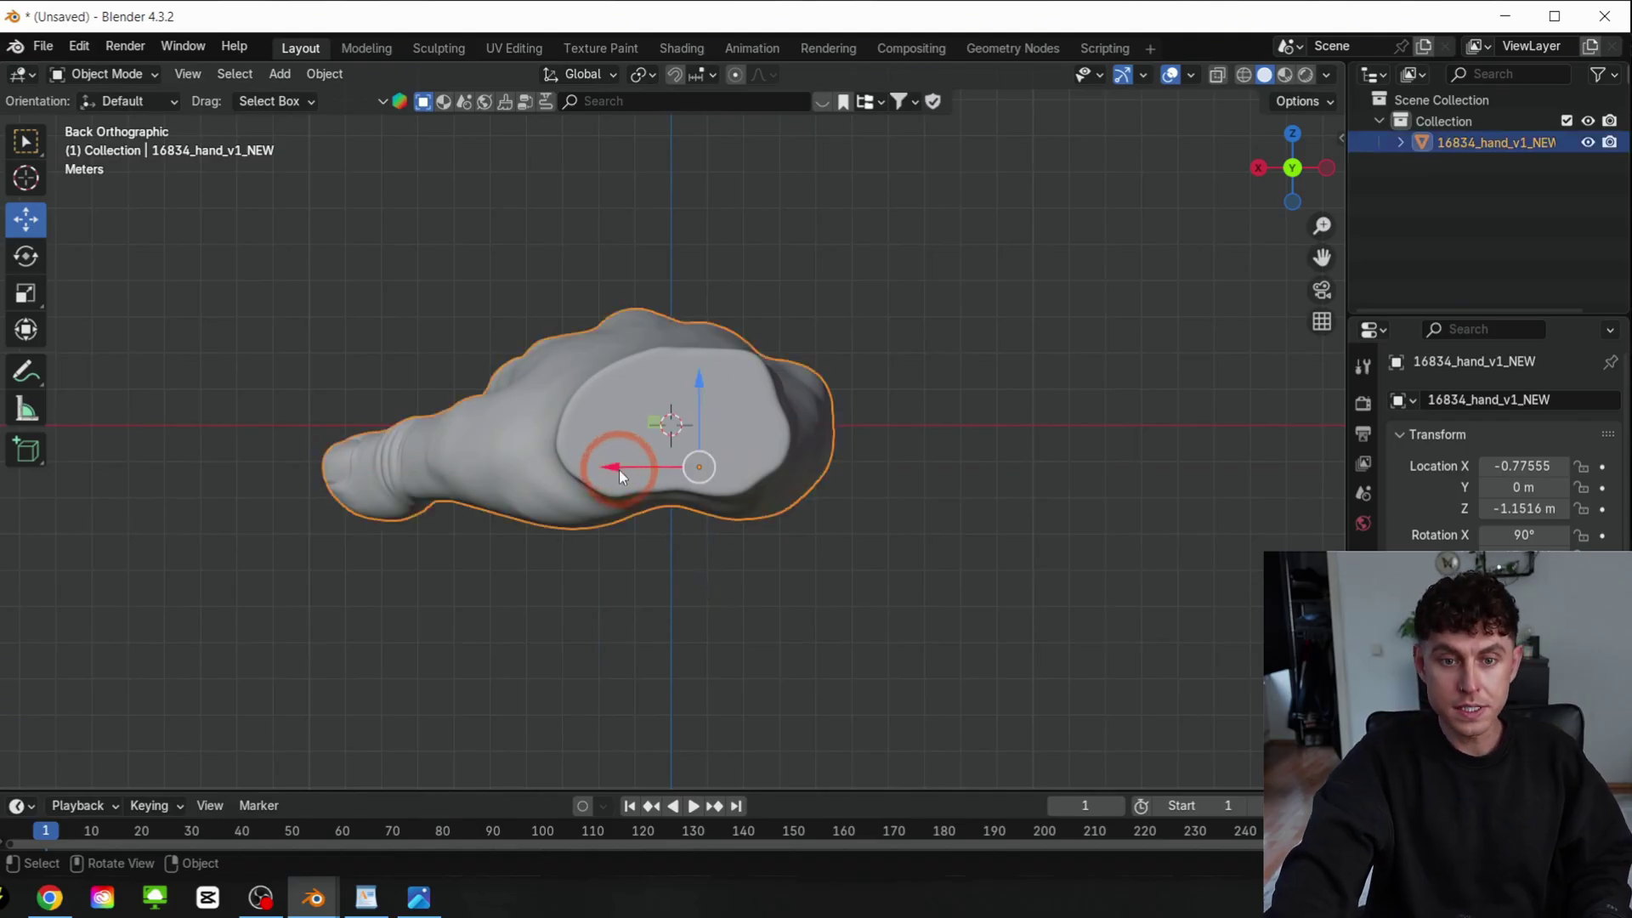
Set the hand's origin to the 3D cursor and view it from the top
{"action": "right_click", "coordinate": [615, 426]}
{"action": "mouse_move", "coordinate": [616, 426]}
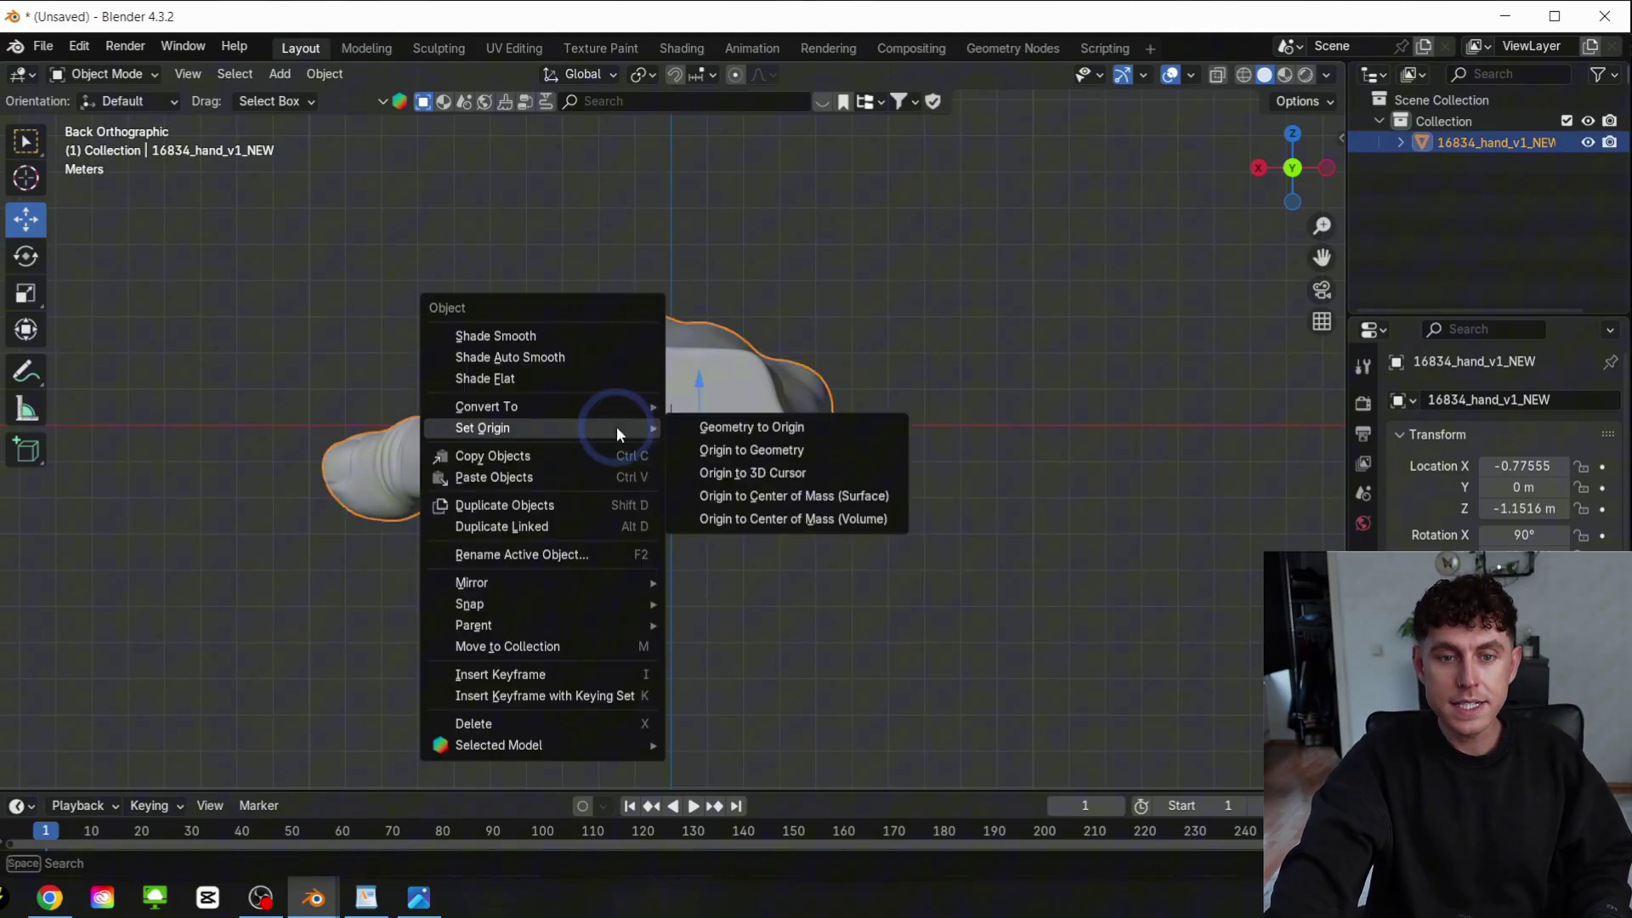
{"action": "left_click", "coordinate": [785, 471]}
{"action": "left_click", "coordinate": [1292, 134]}
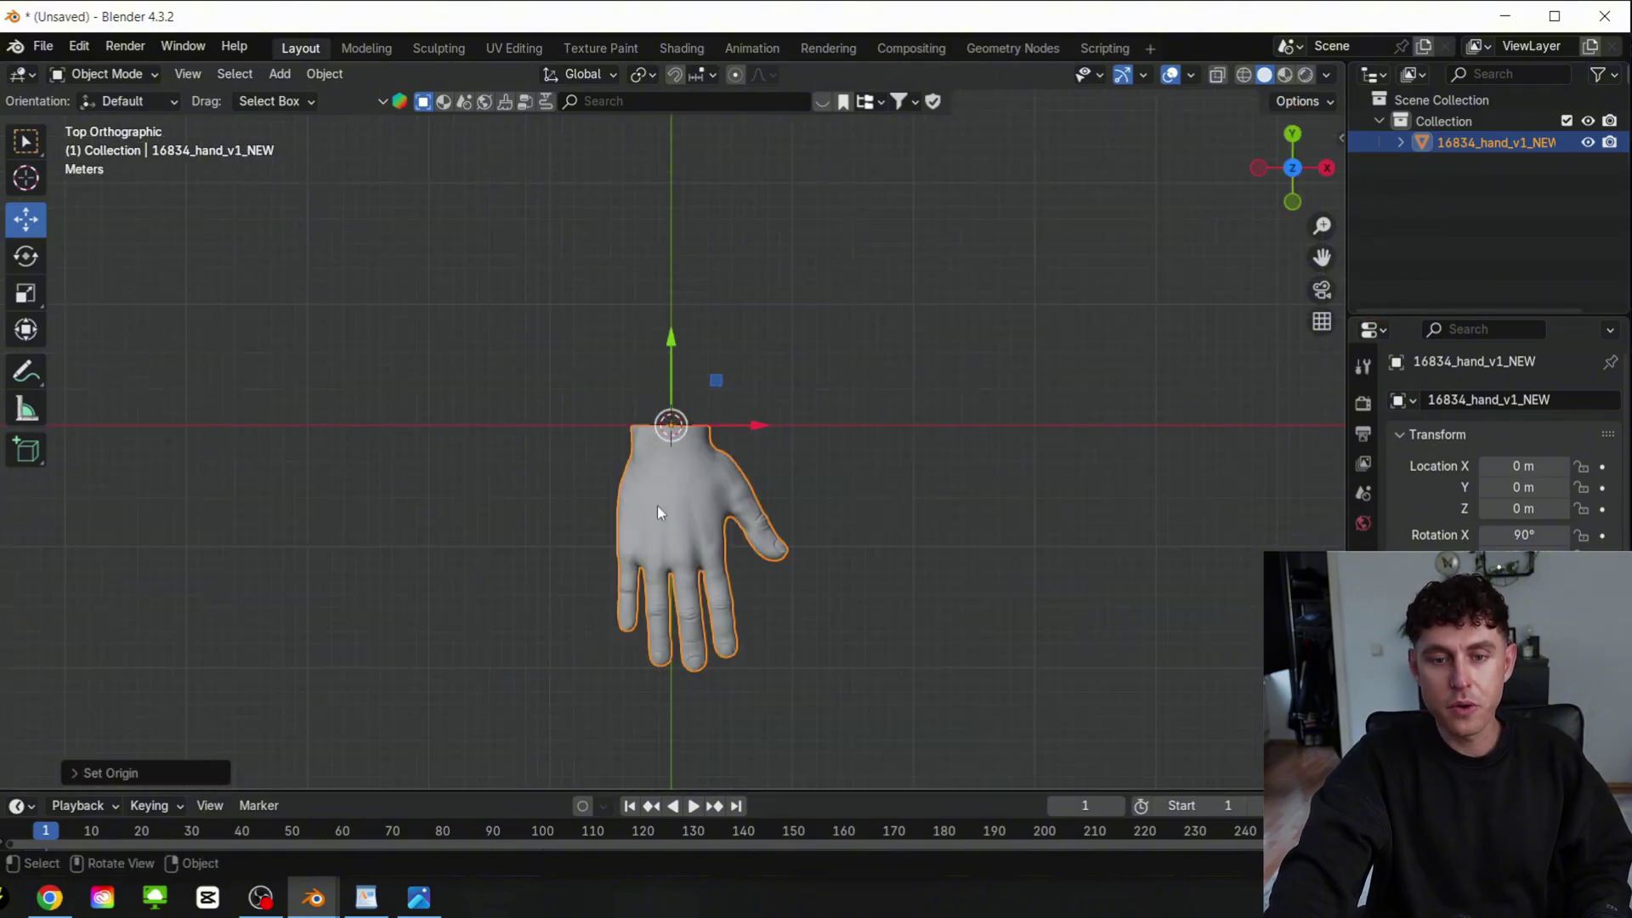
{"action": "scroll", "coordinate": [693, 481], "scroll_direction": "up", "scroll_amount": 2}
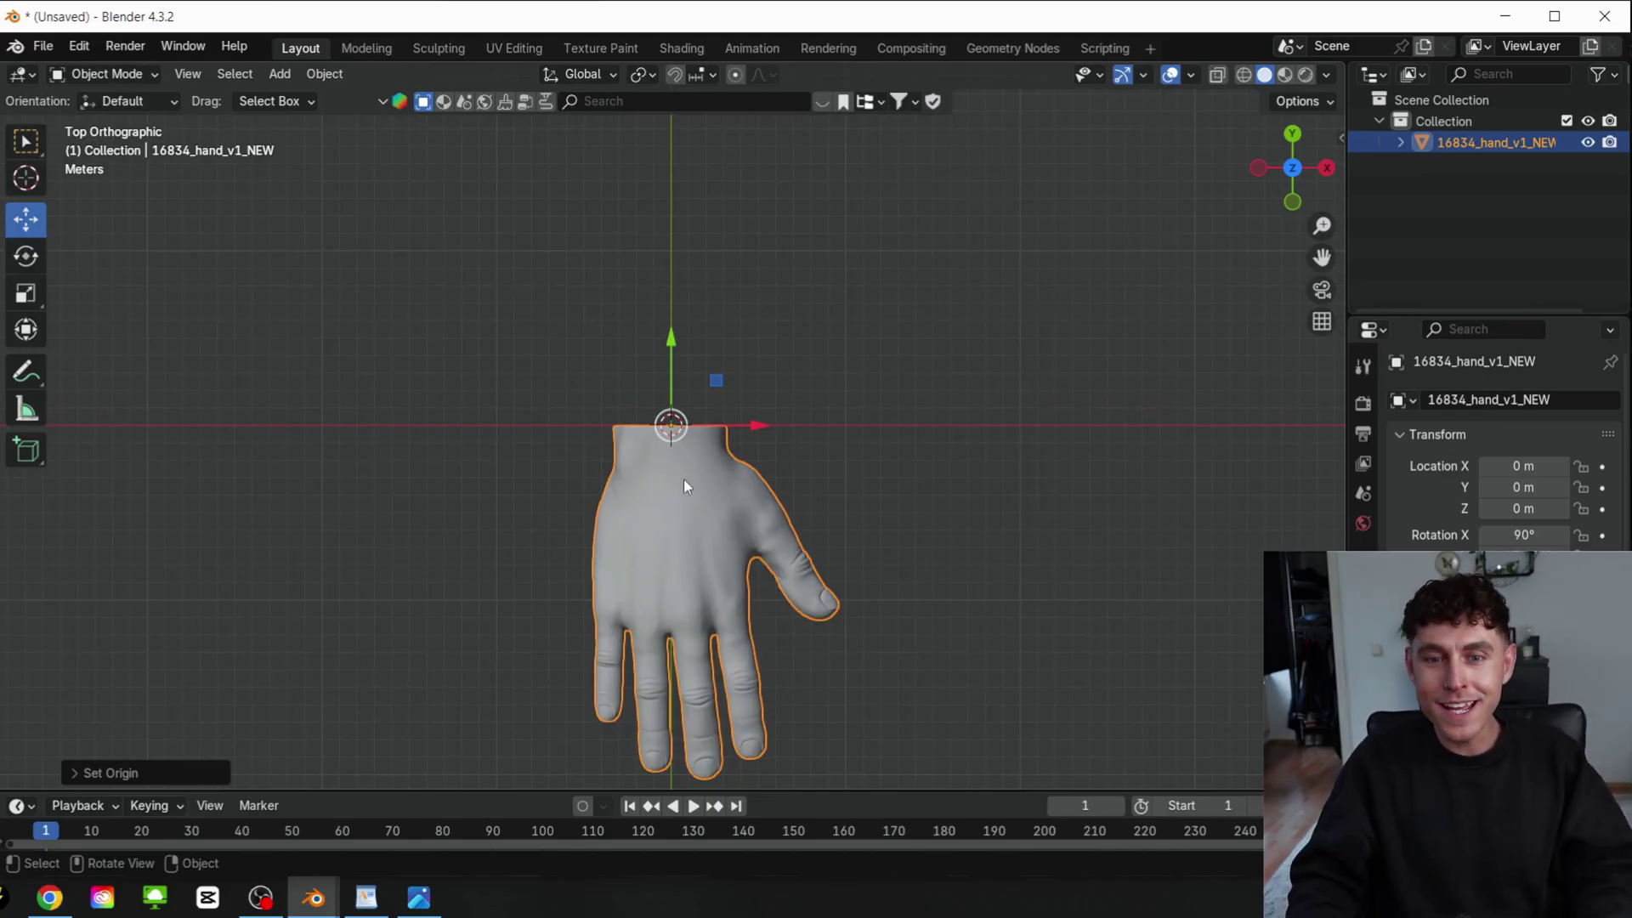
From the bottom view, add an armature and enable In Front in its viewport display settings
{"action": "key", "text": "ctrl+KP_7"}
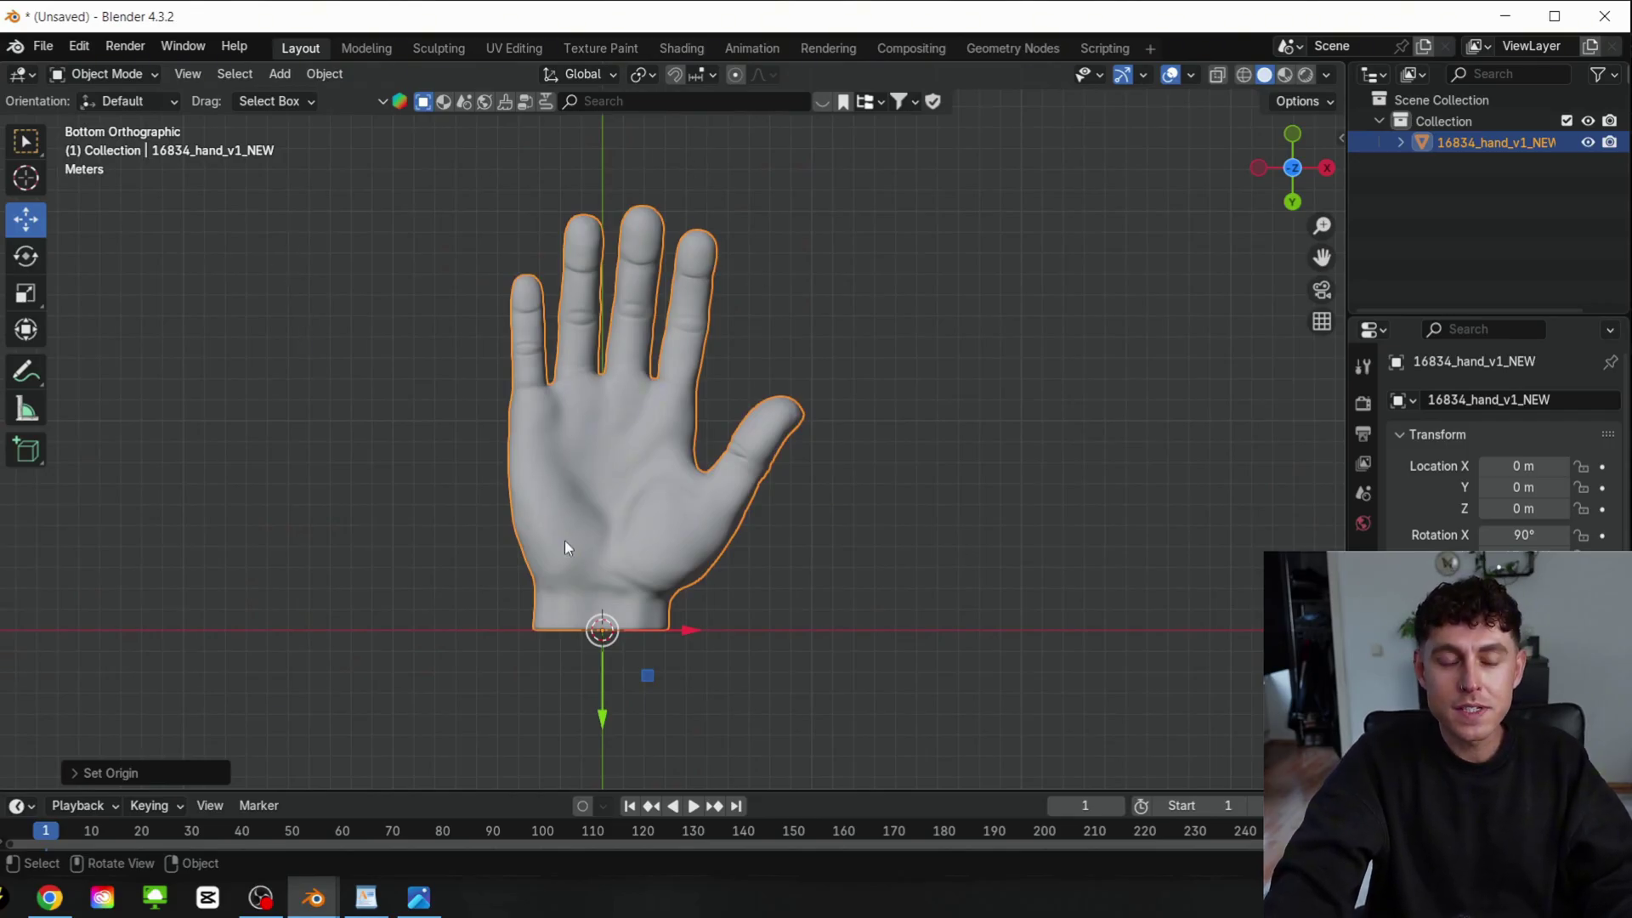
{"action": "left_click", "coordinate": [280, 74]}
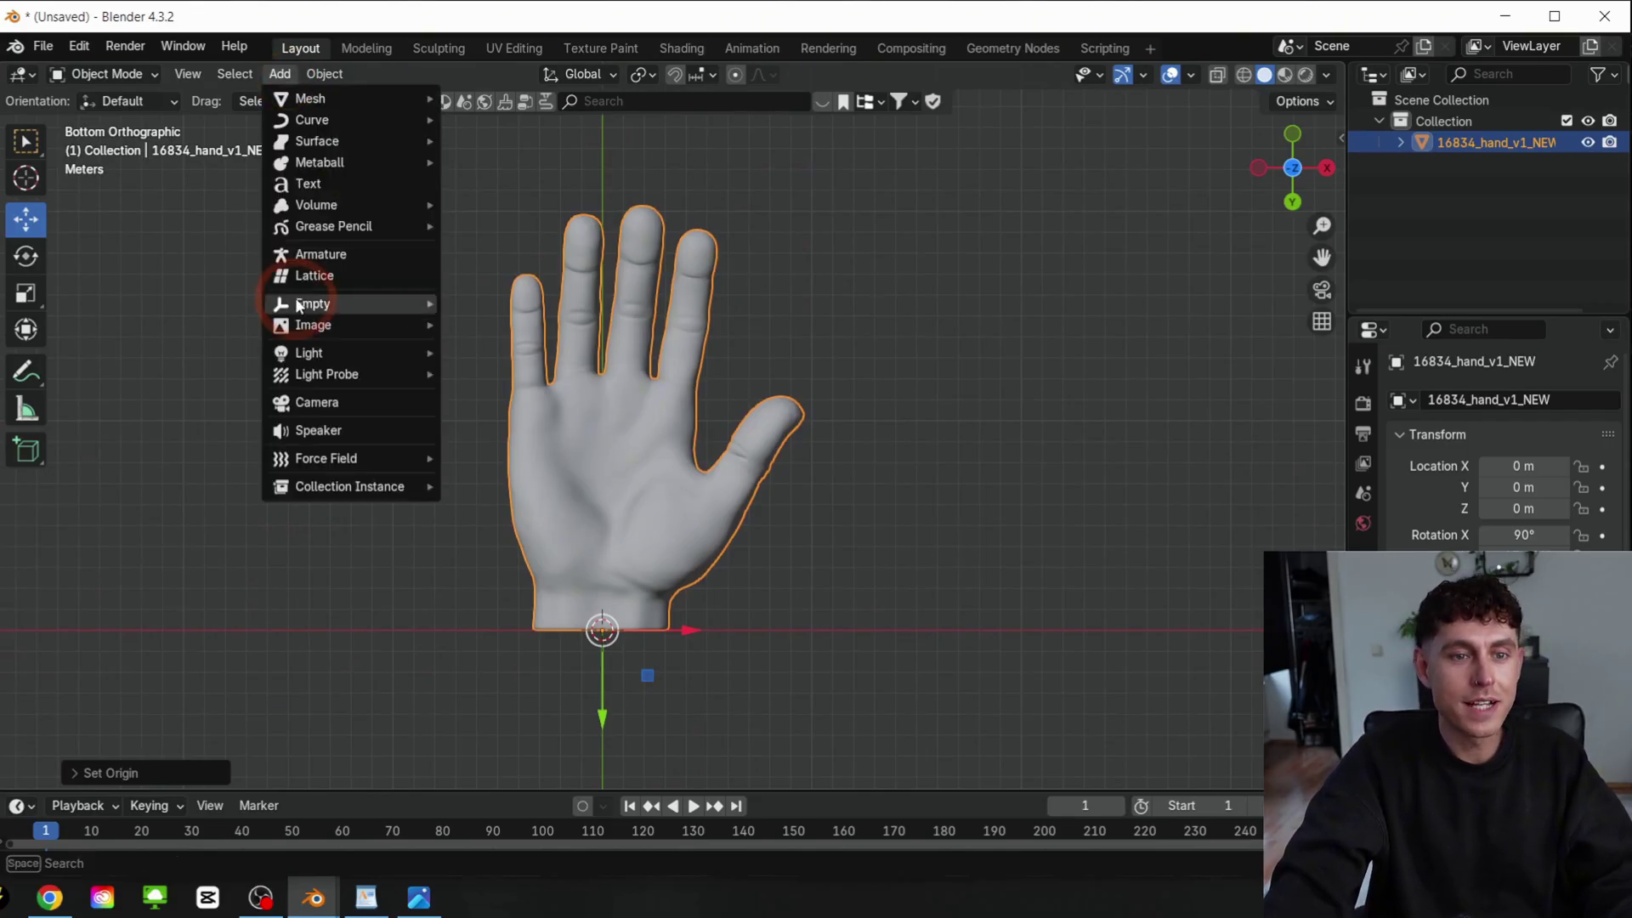
{"action": "left_click", "coordinate": [314, 255]}
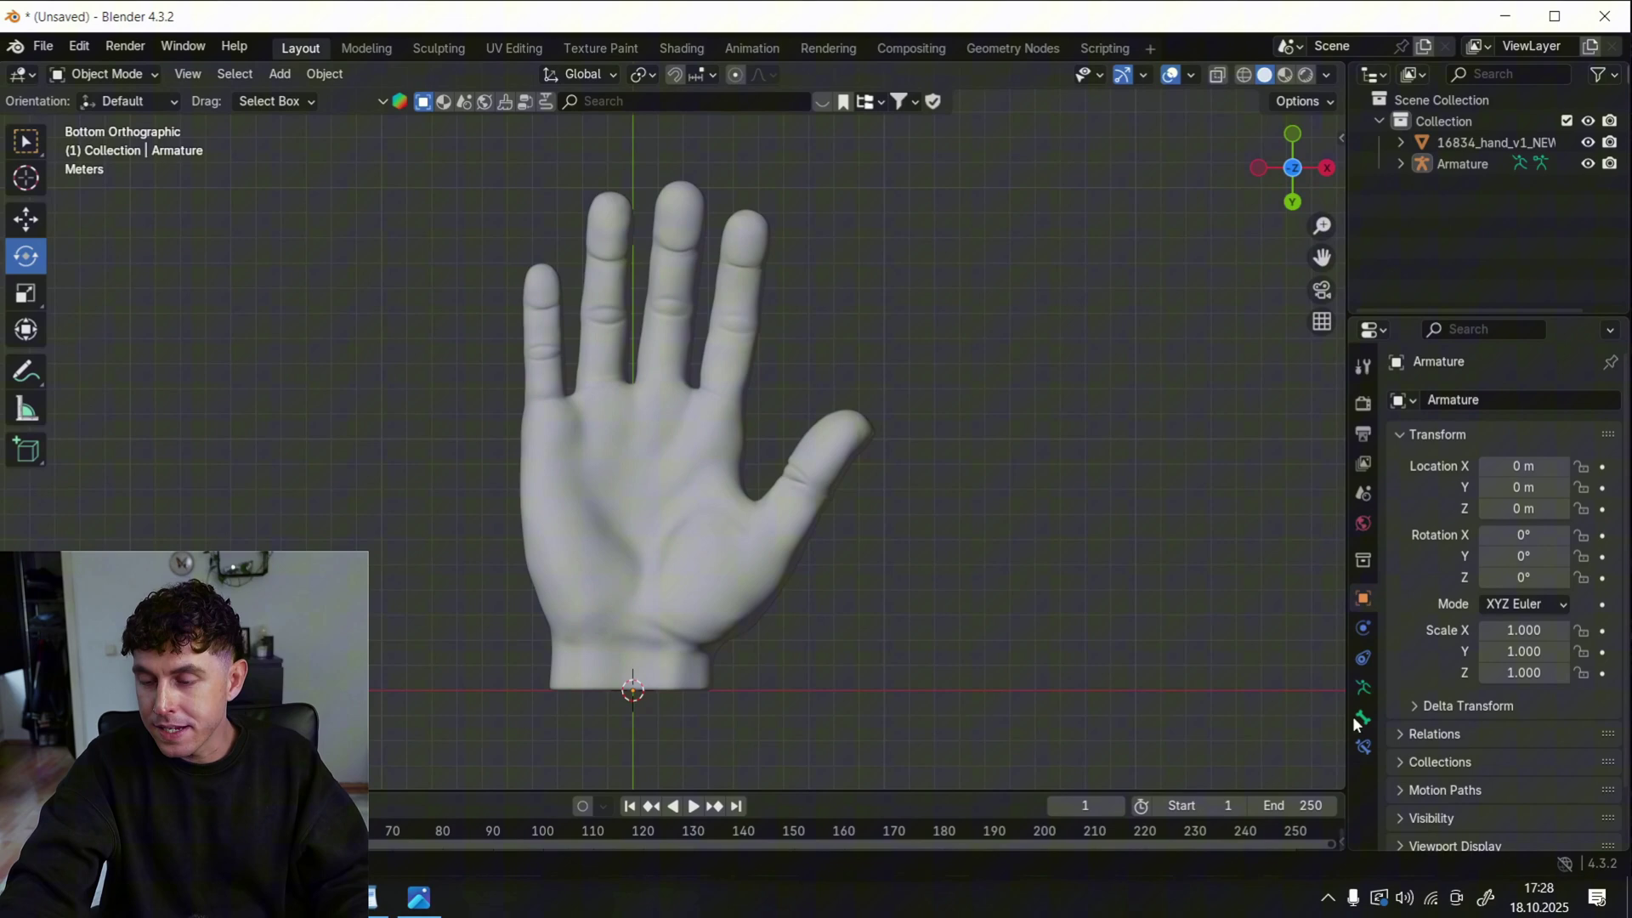
{"action": "left_click", "coordinate": [1382, 682]}
{"action": "left_click", "coordinate": [1407, 741]}
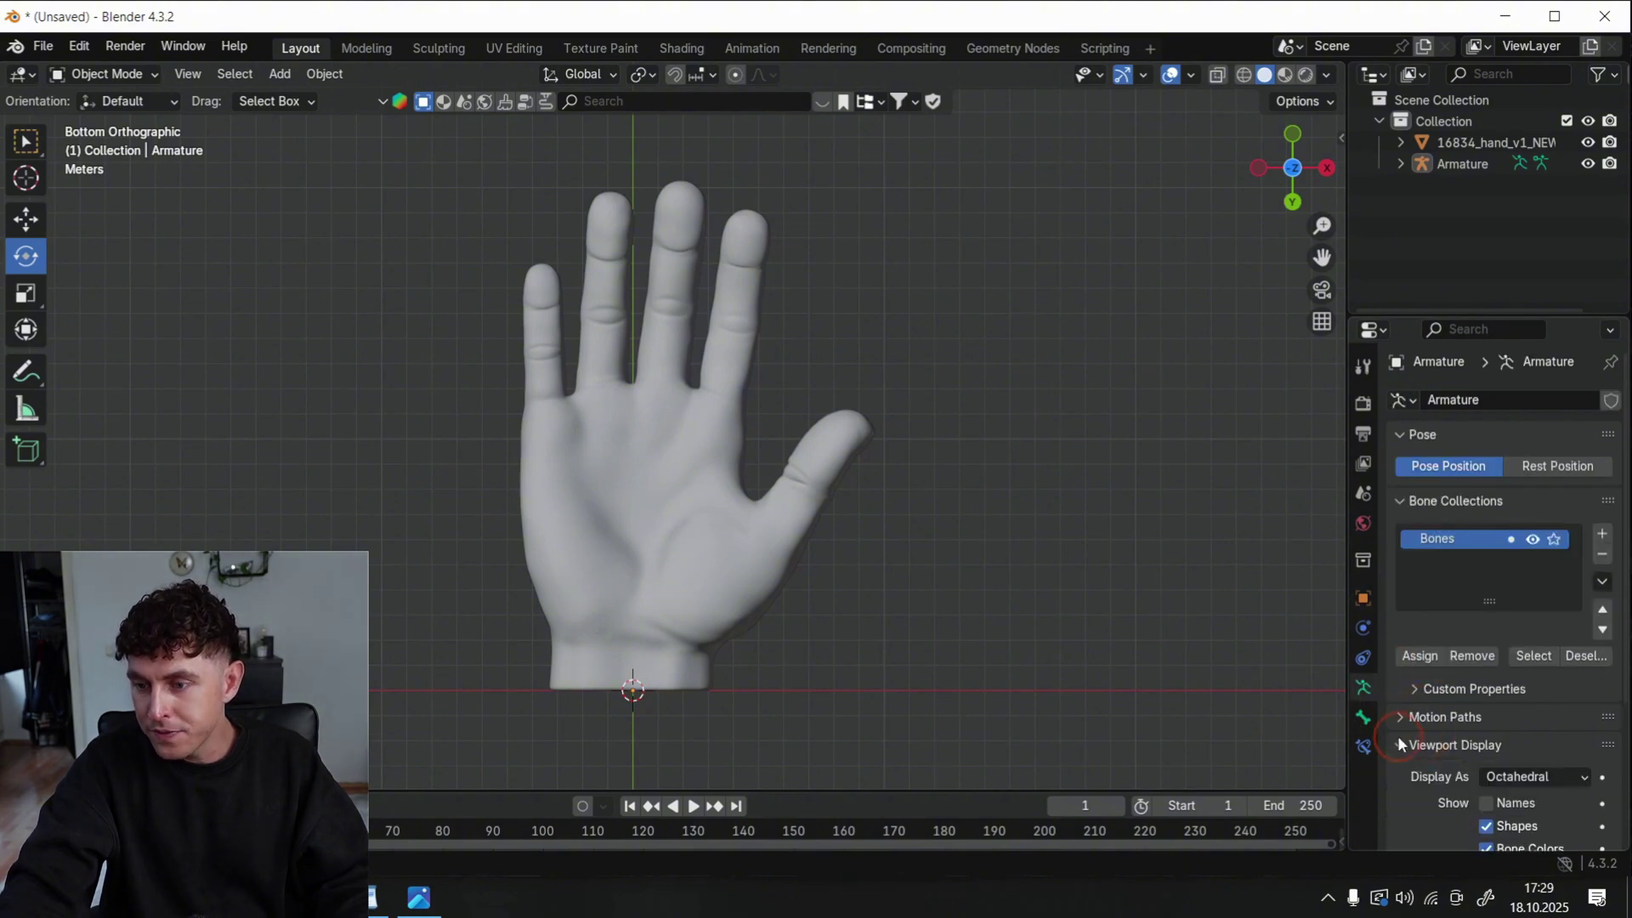
{"action": "scroll", "coordinate": [1436, 705], "scroll_direction": "down", "scroll_amount": 5}
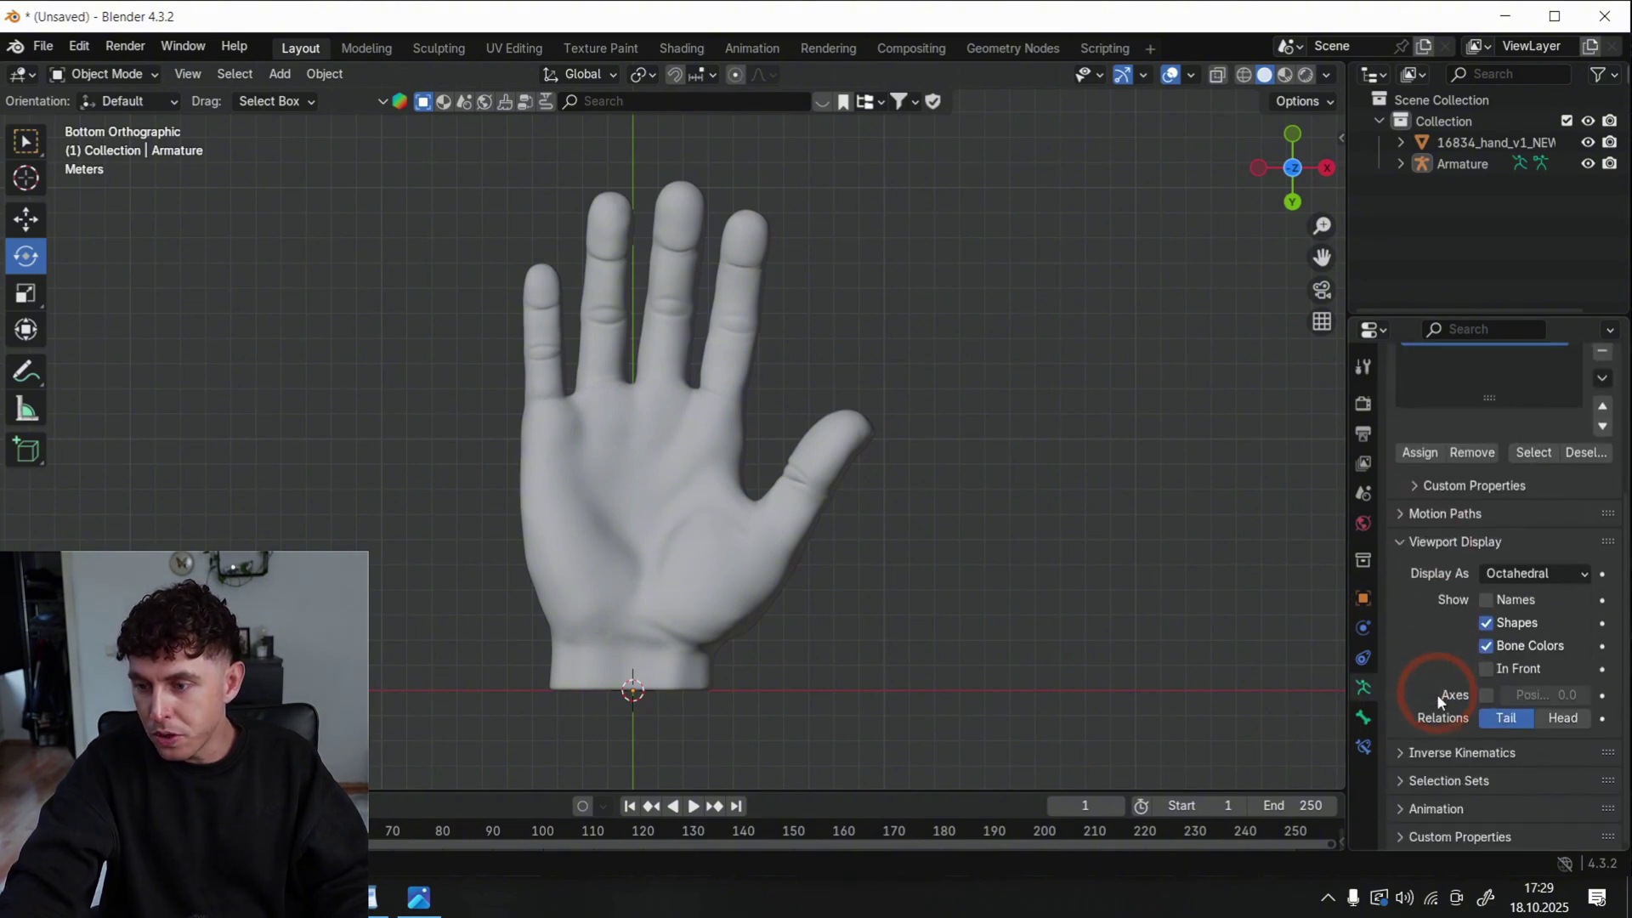
{"action": "left_click", "coordinate": [1485, 670]}
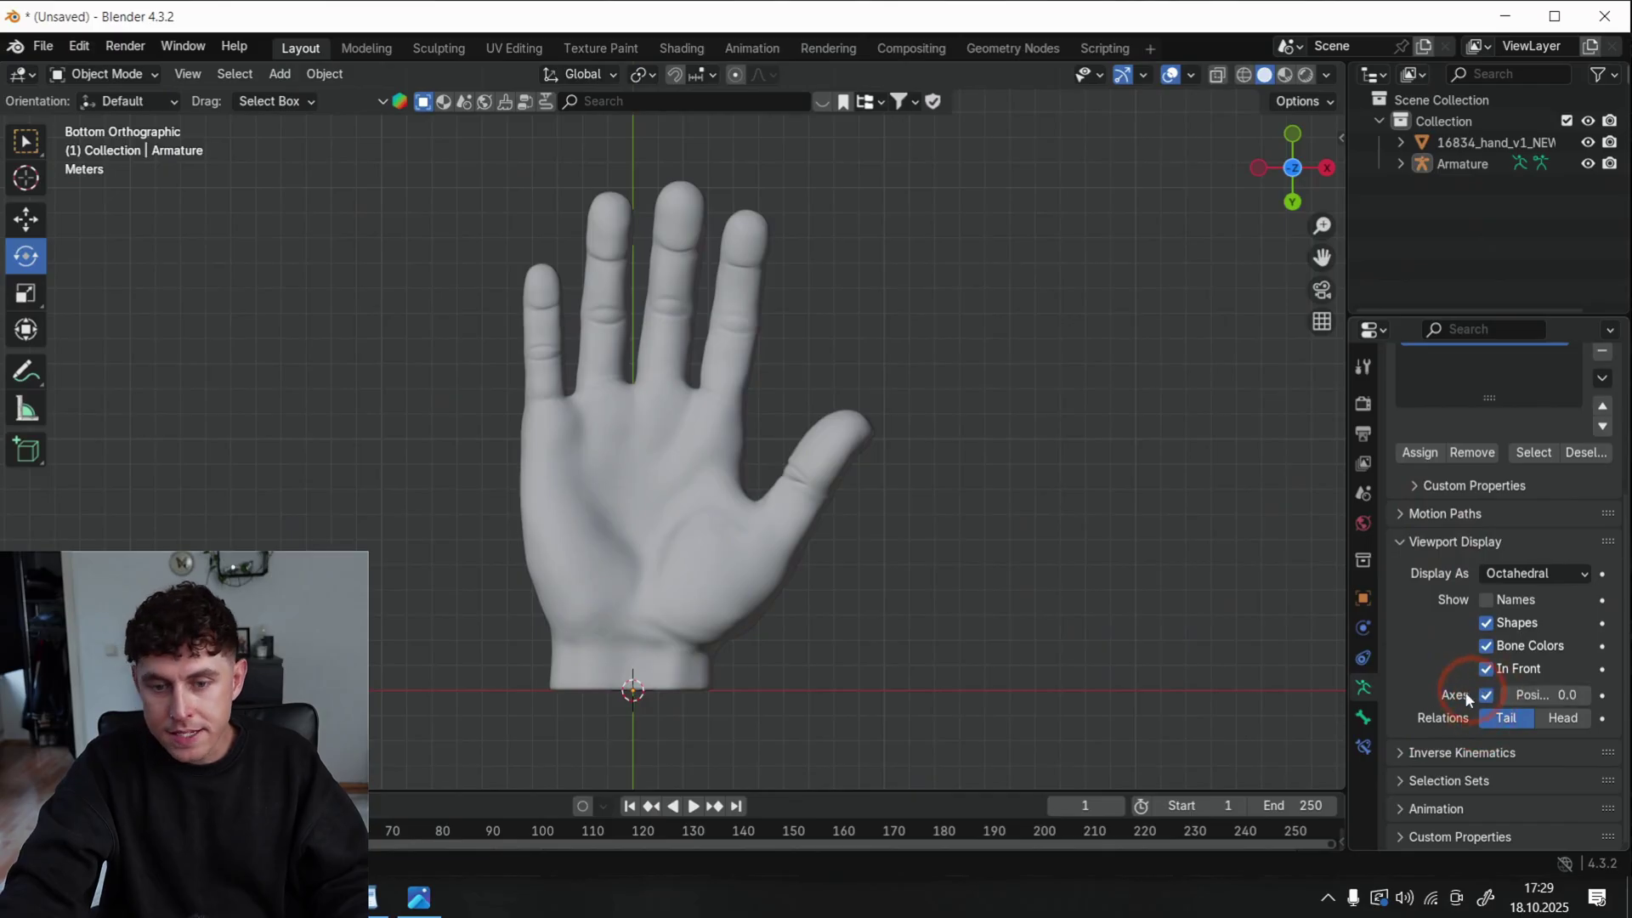
In side view, rotate the armature bone to align with the hand
{"action": "left_click", "coordinate": [1258, 168]}
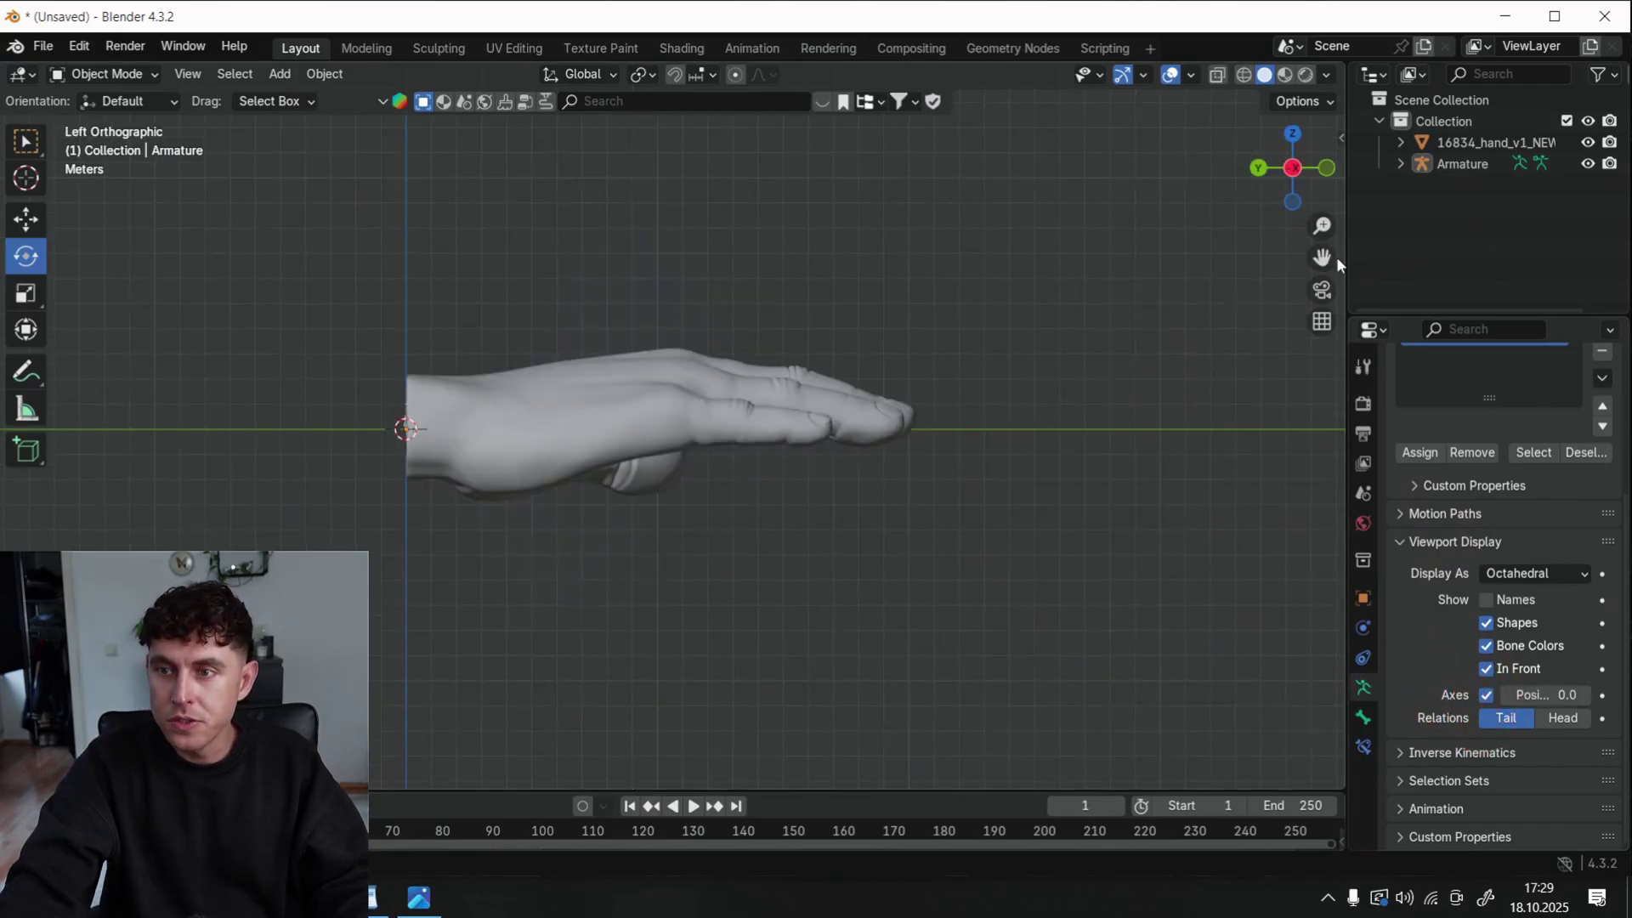
{"action": "left_click_drag", "start_coordinate": [1321, 257], "coordinate": [175, 263]}
{"action": "scroll", "coordinate": [807, 429], "scroll_direction": "up", "scroll_amount": 6}
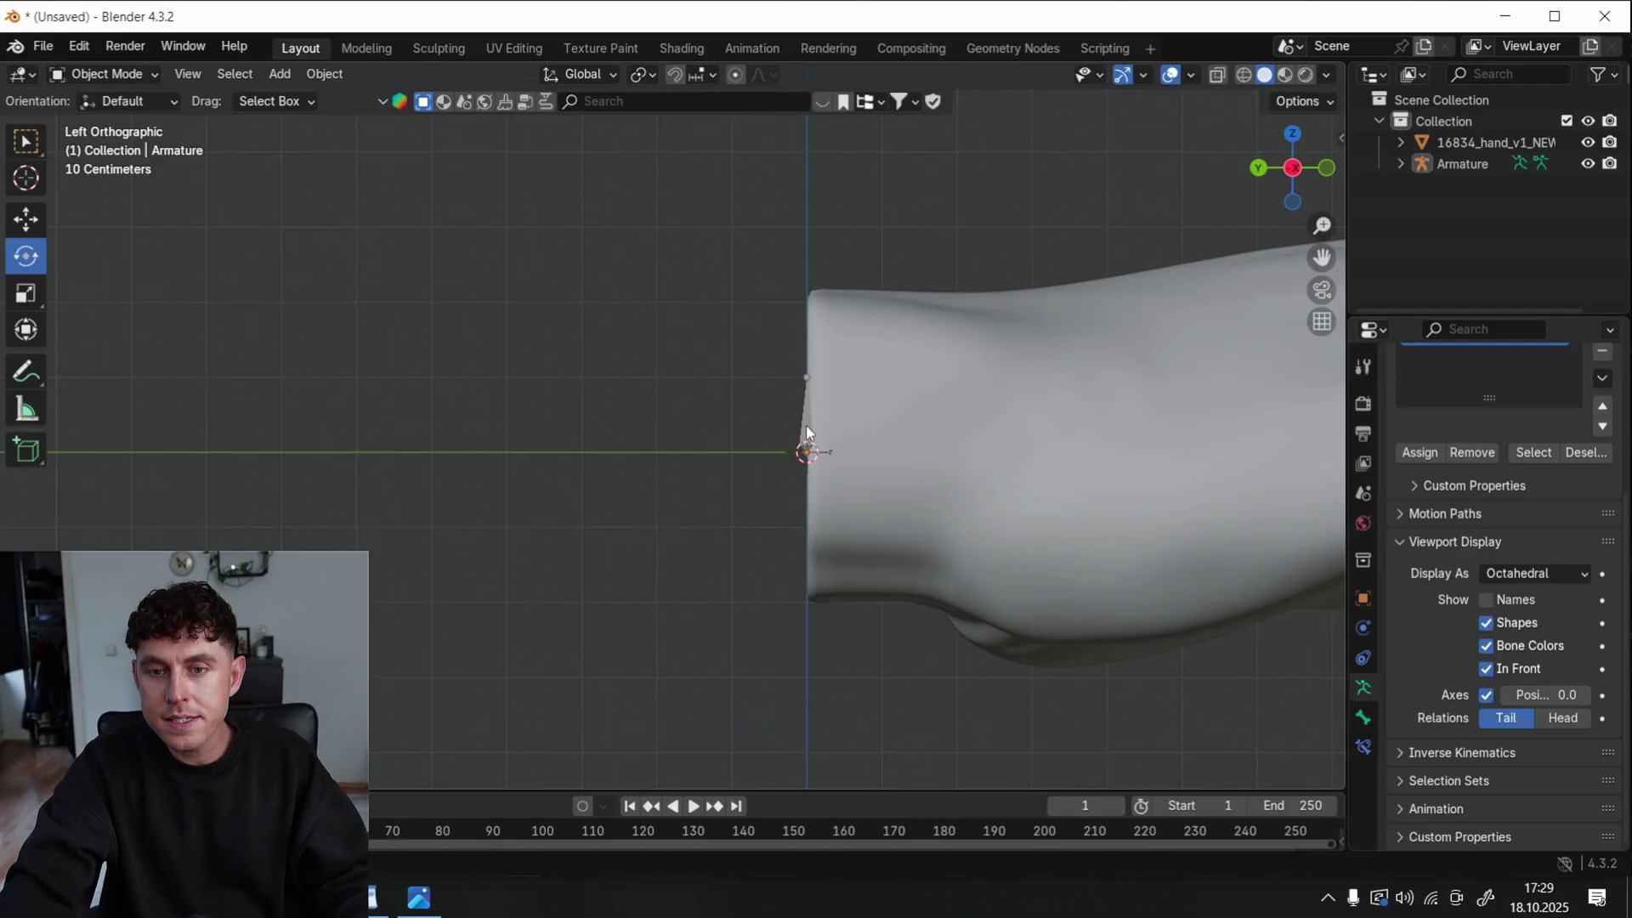
{"action": "left_click", "coordinate": [806, 427]}
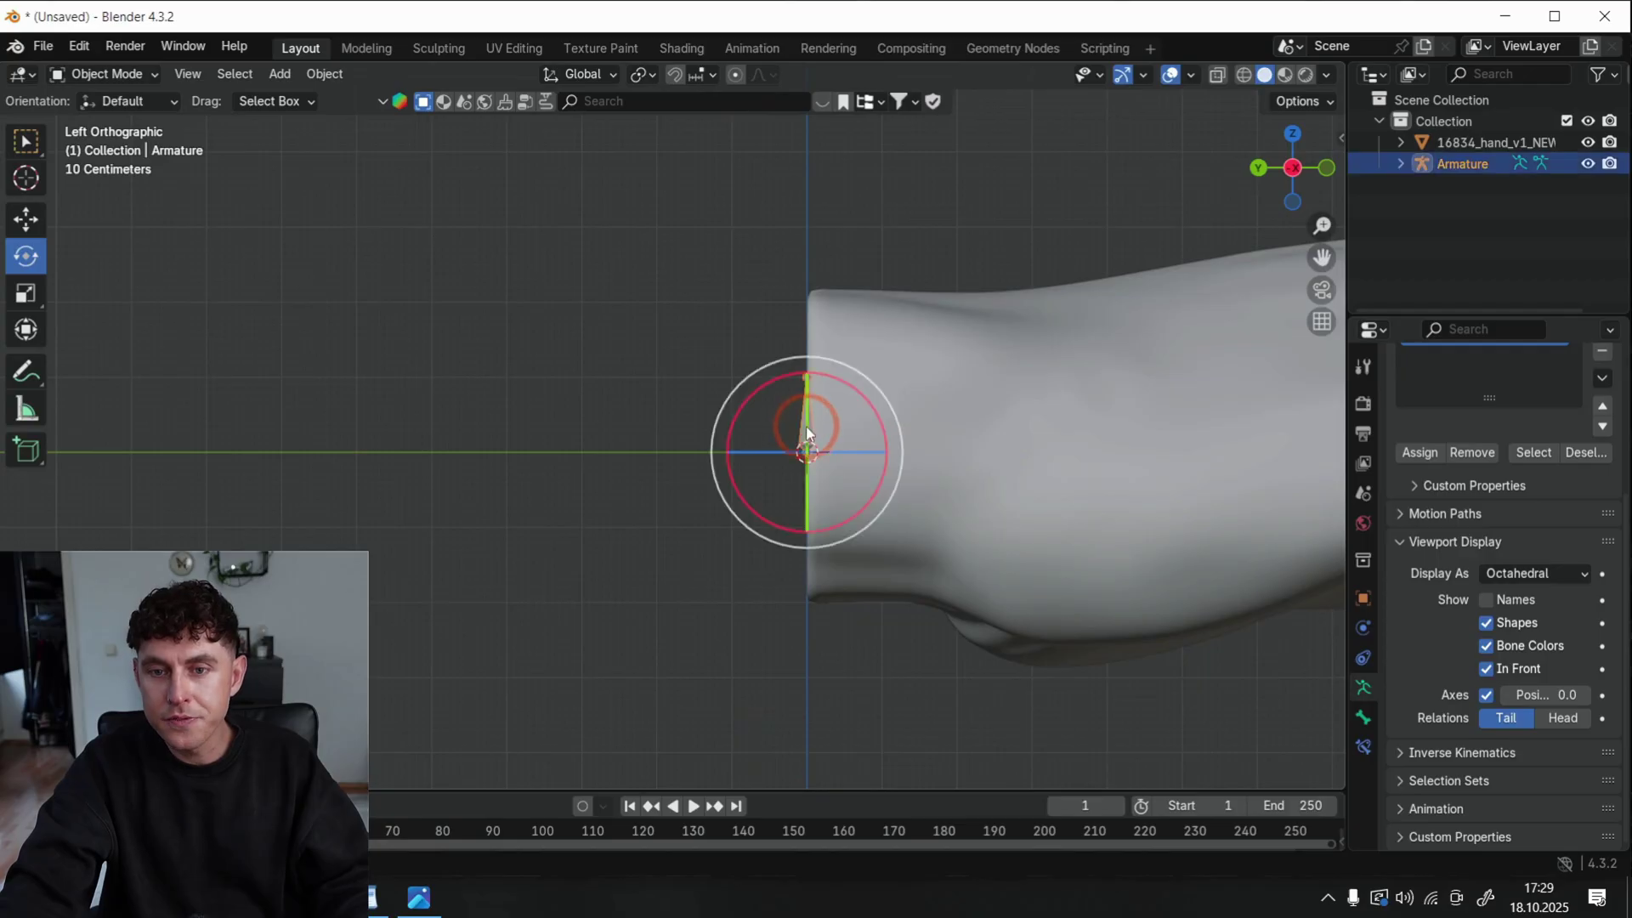
{"action": "left_click", "coordinate": [859, 391]}
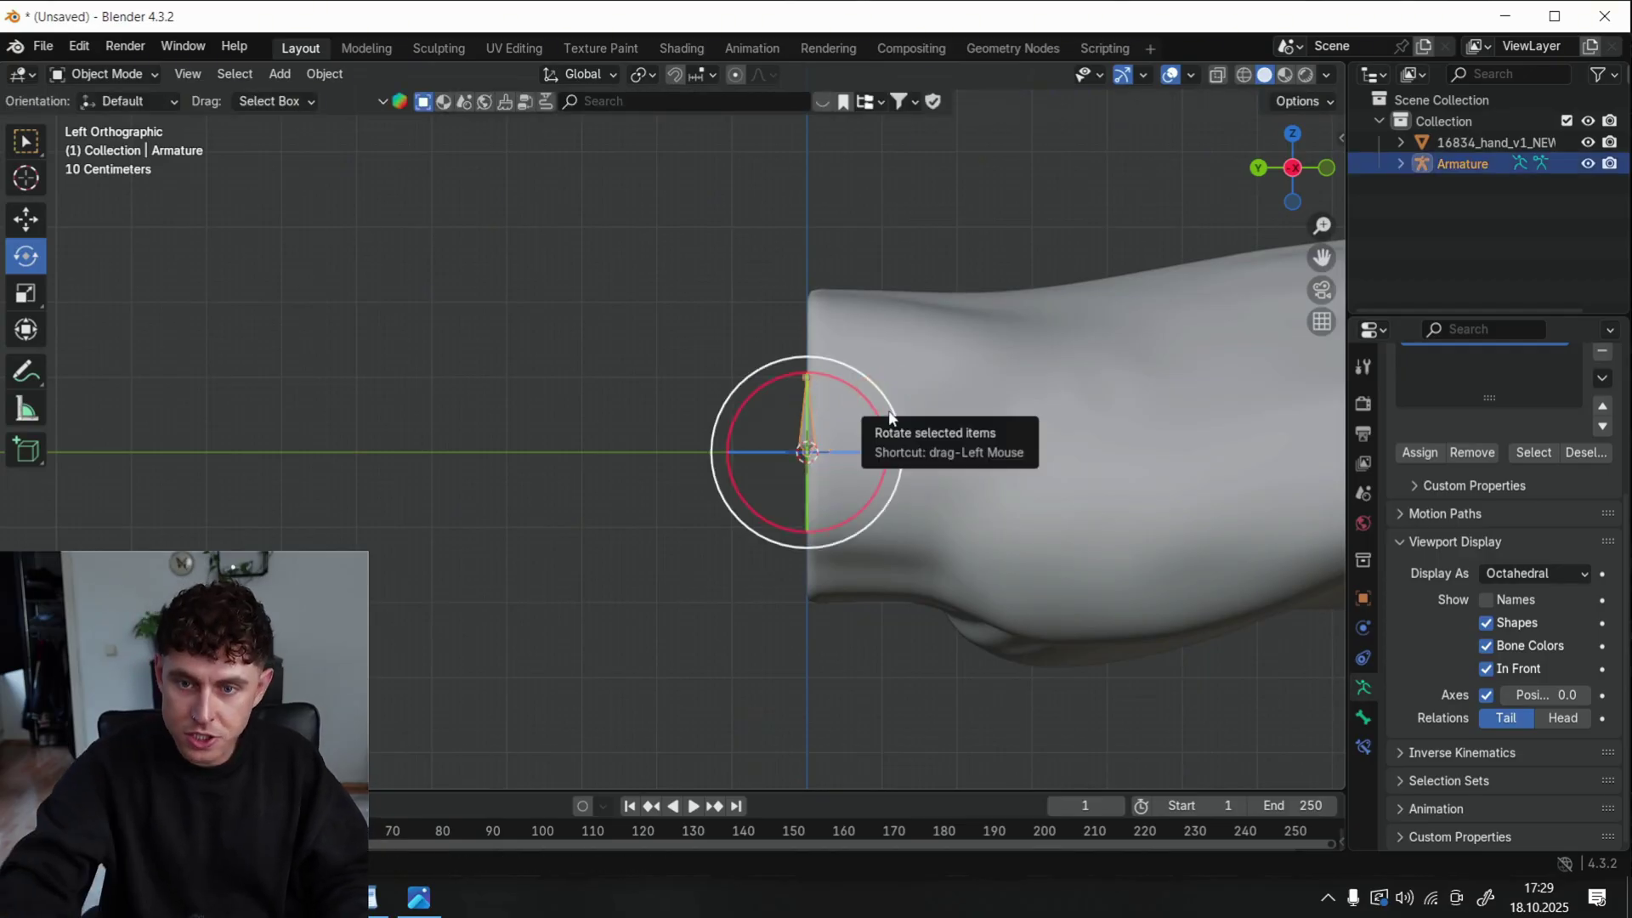
{"action": "left_click_drag", "start_coordinate": [858, 393], "coordinate": [901, 493]}
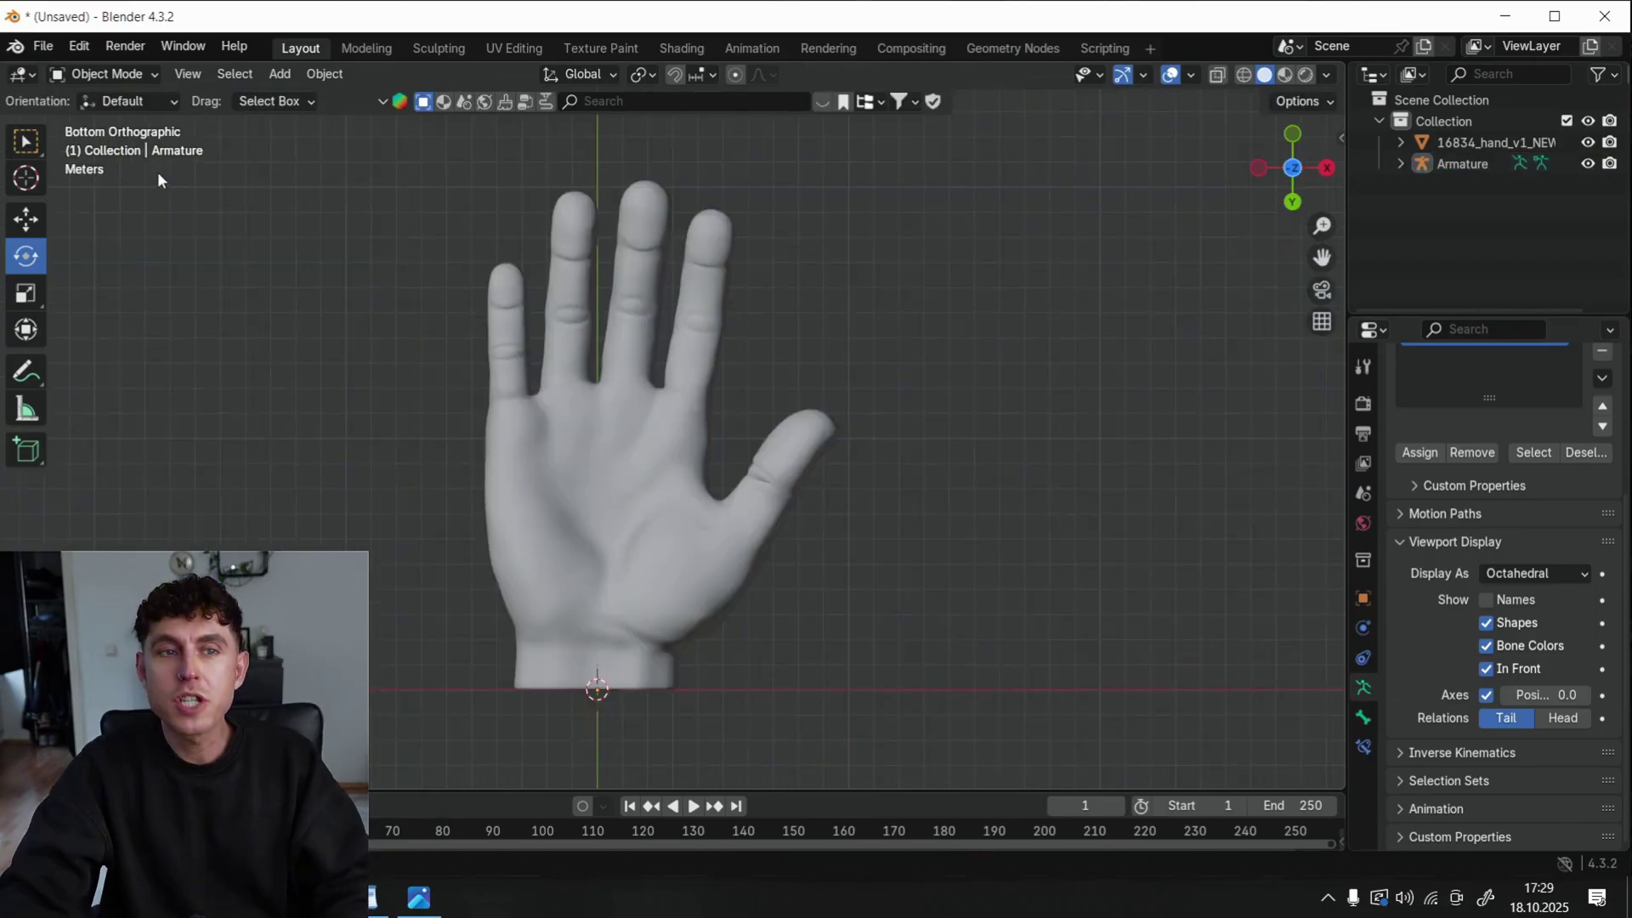
In Edit Mode, extrude a bone from the wrist into the palm and duplicate it to the right
{"action": "left_click", "coordinate": [119, 79]}
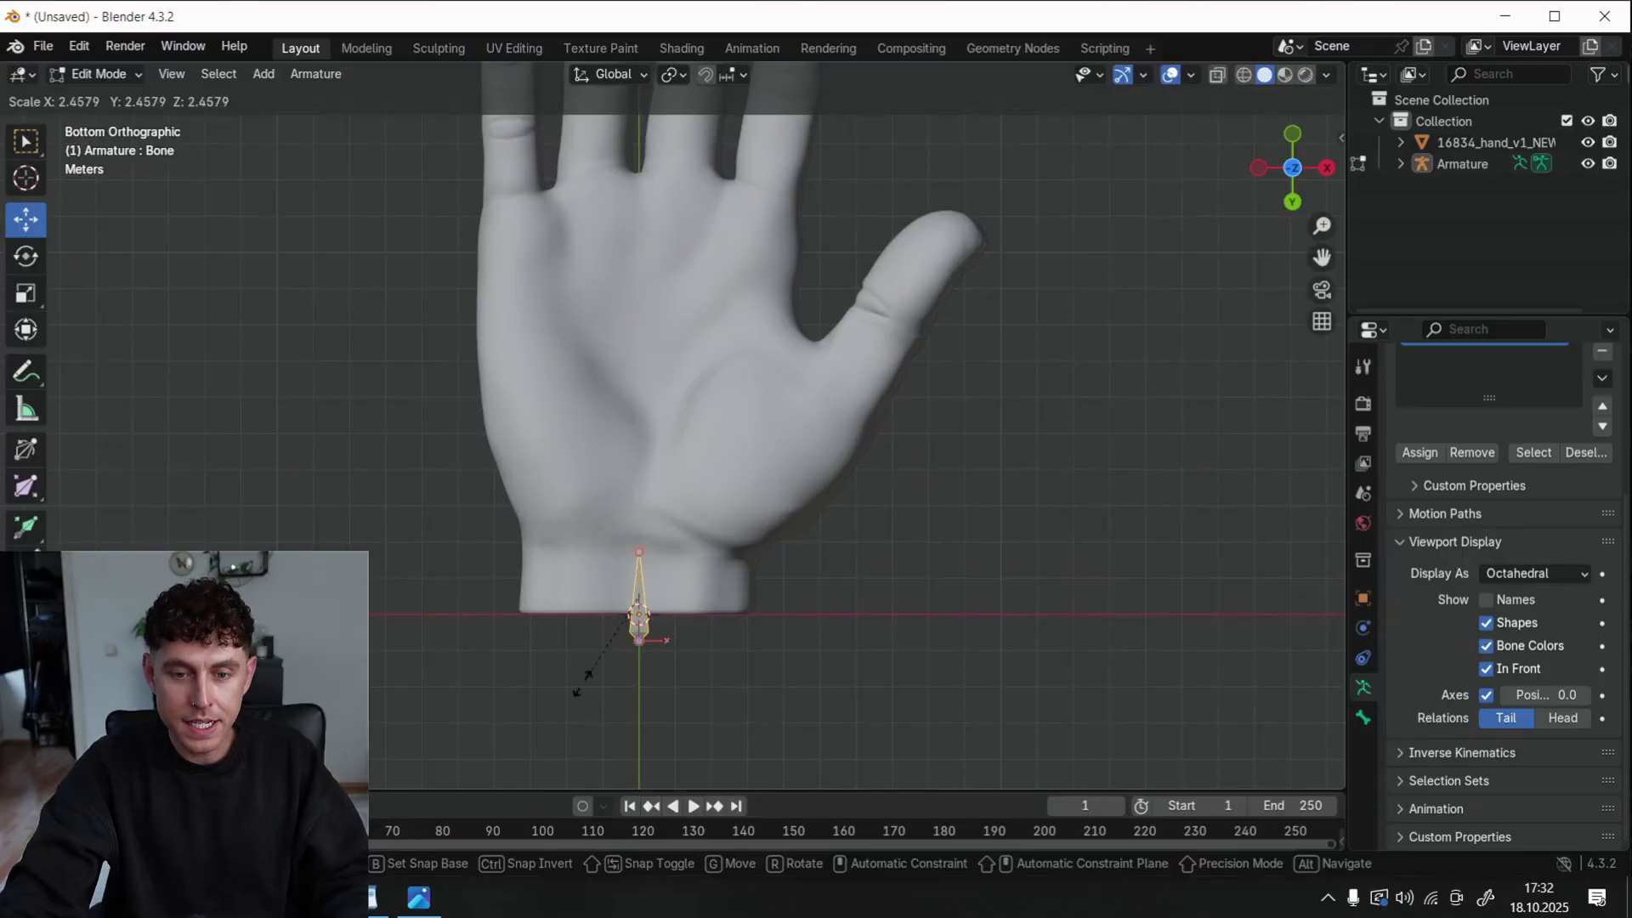
{"action": "left_click", "coordinate": [552, 725]}
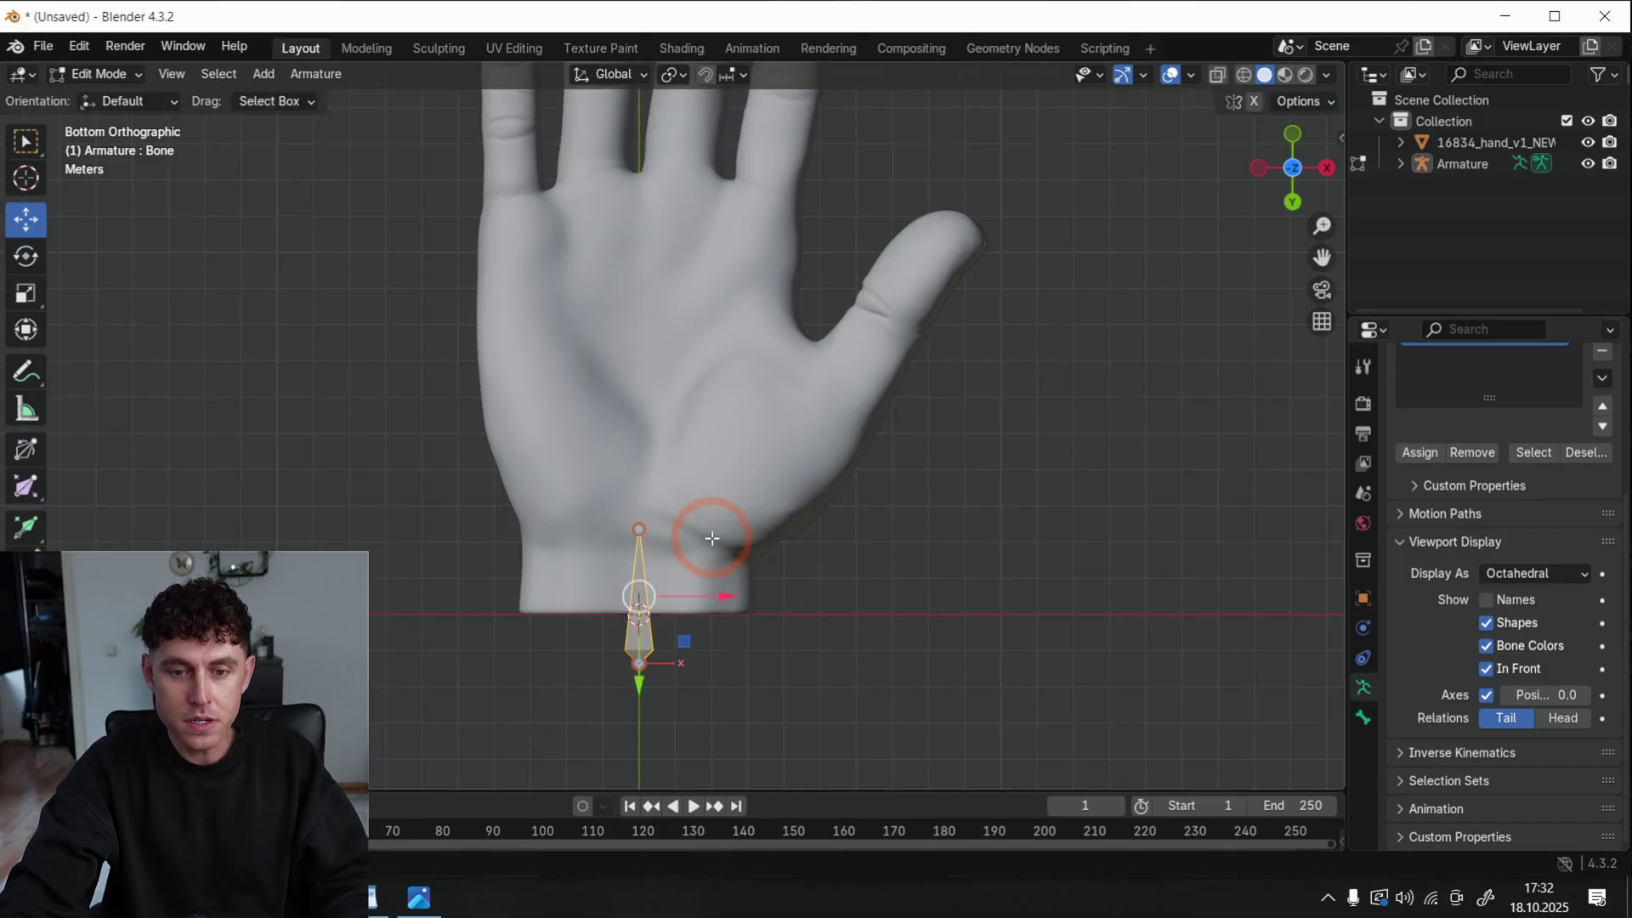
{"action": "key", "text": "e"}
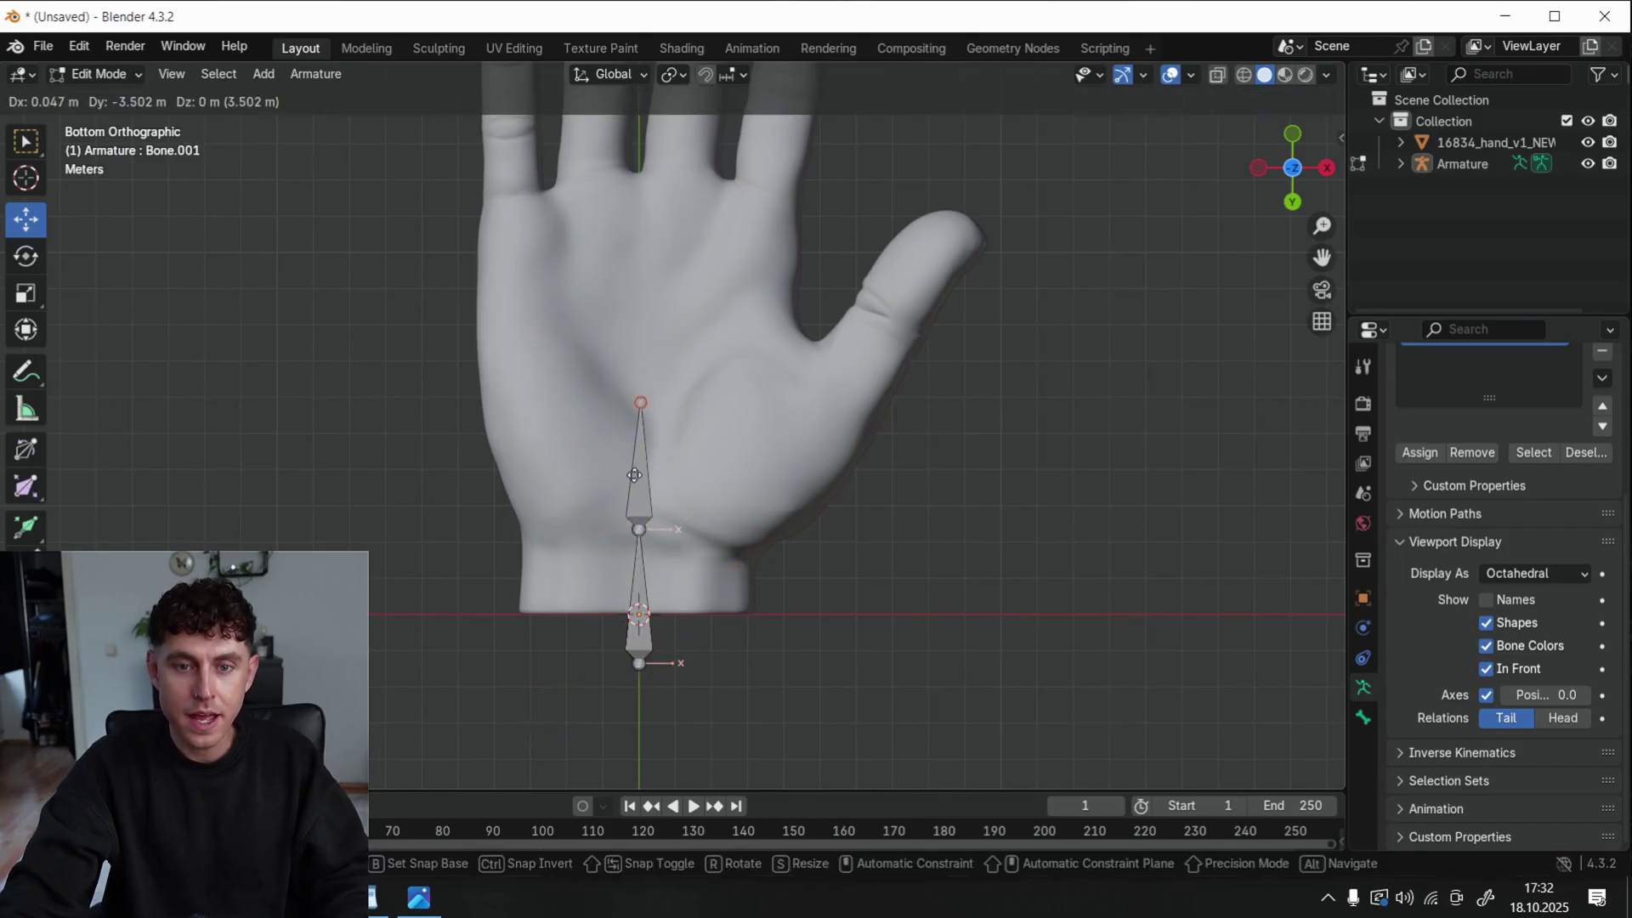
{"action": "left_click", "coordinate": [636, 445]}
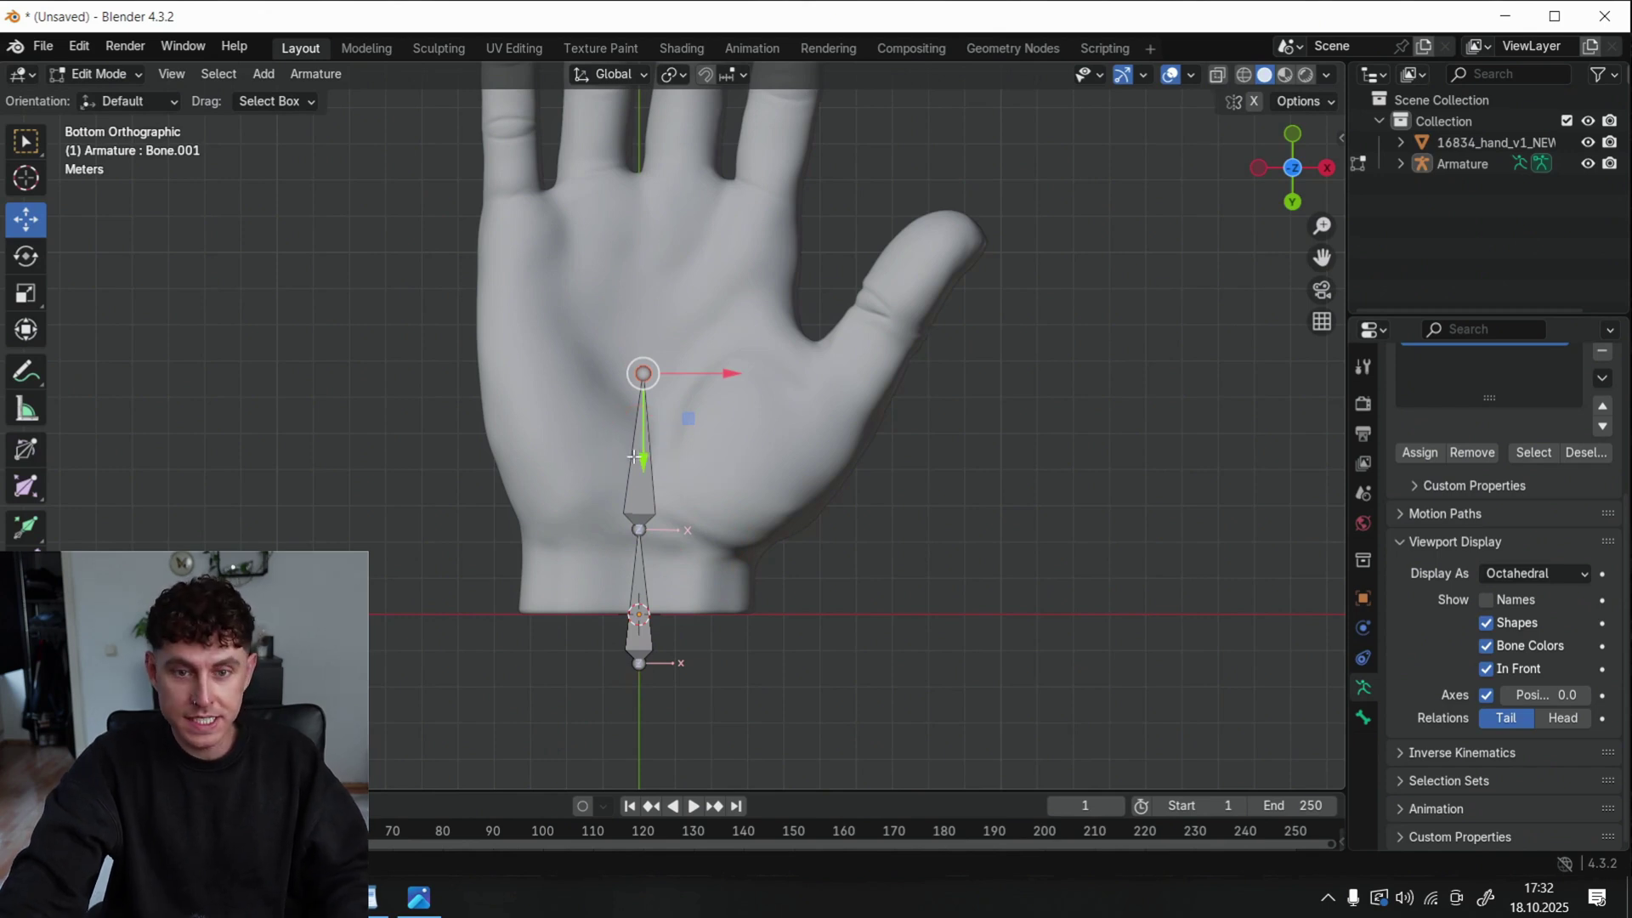
{"action": "key", "text": "shift+d"}
{"action": "left_click", "coordinate": [791, 527]}
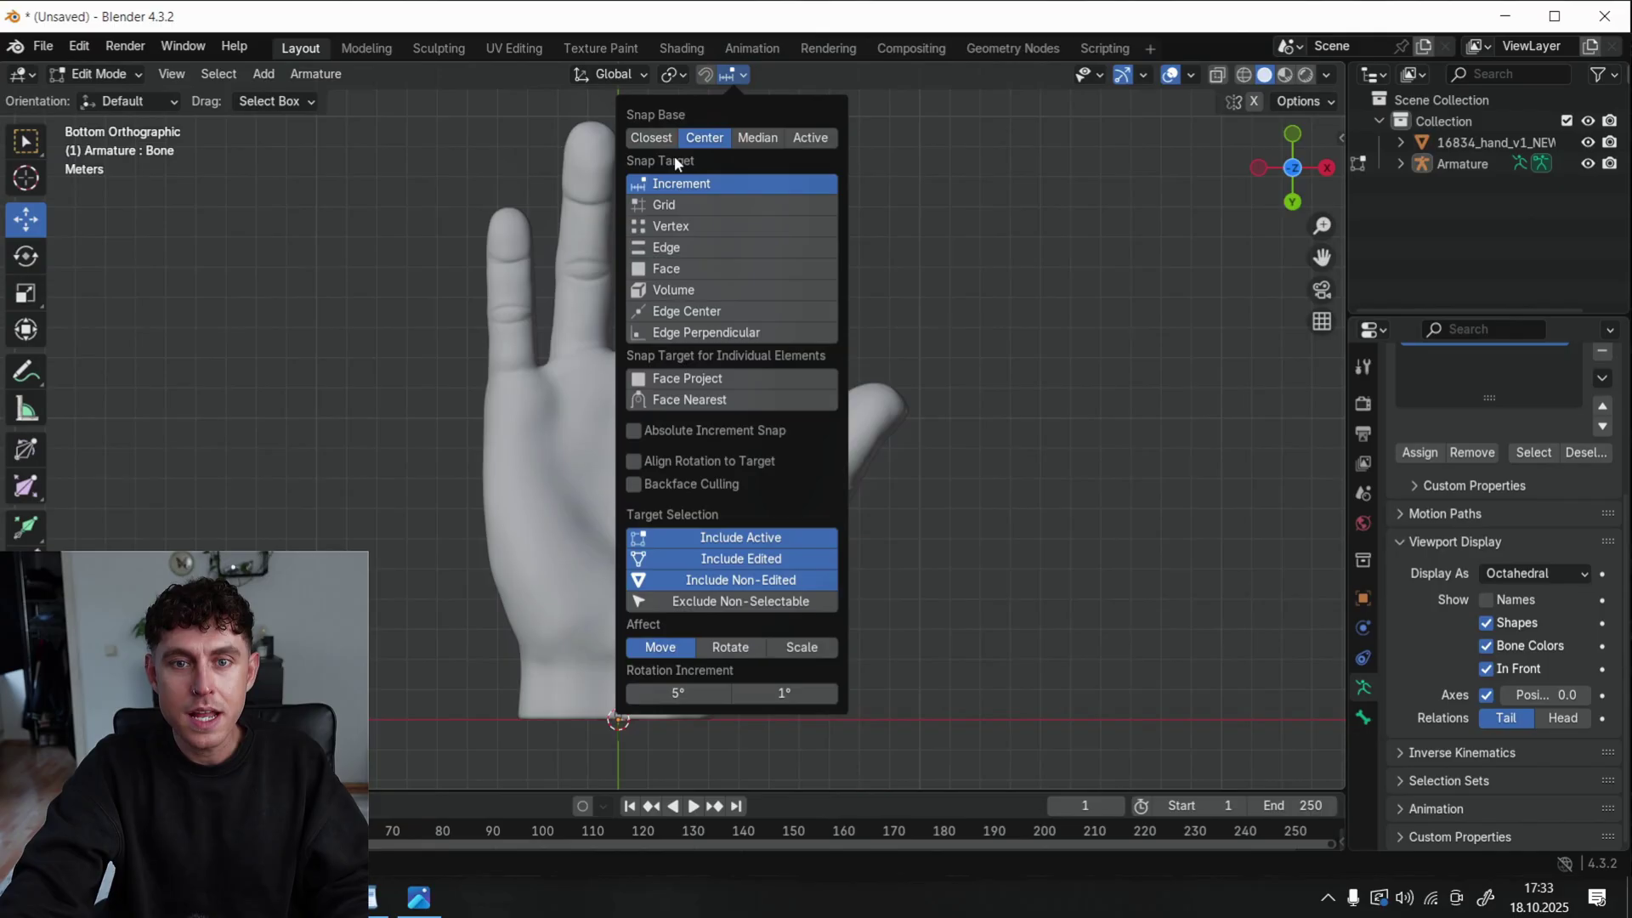
Set the snap target to Volume and turn snapping on
{"action": "left_click", "coordinate": [692, 289]}
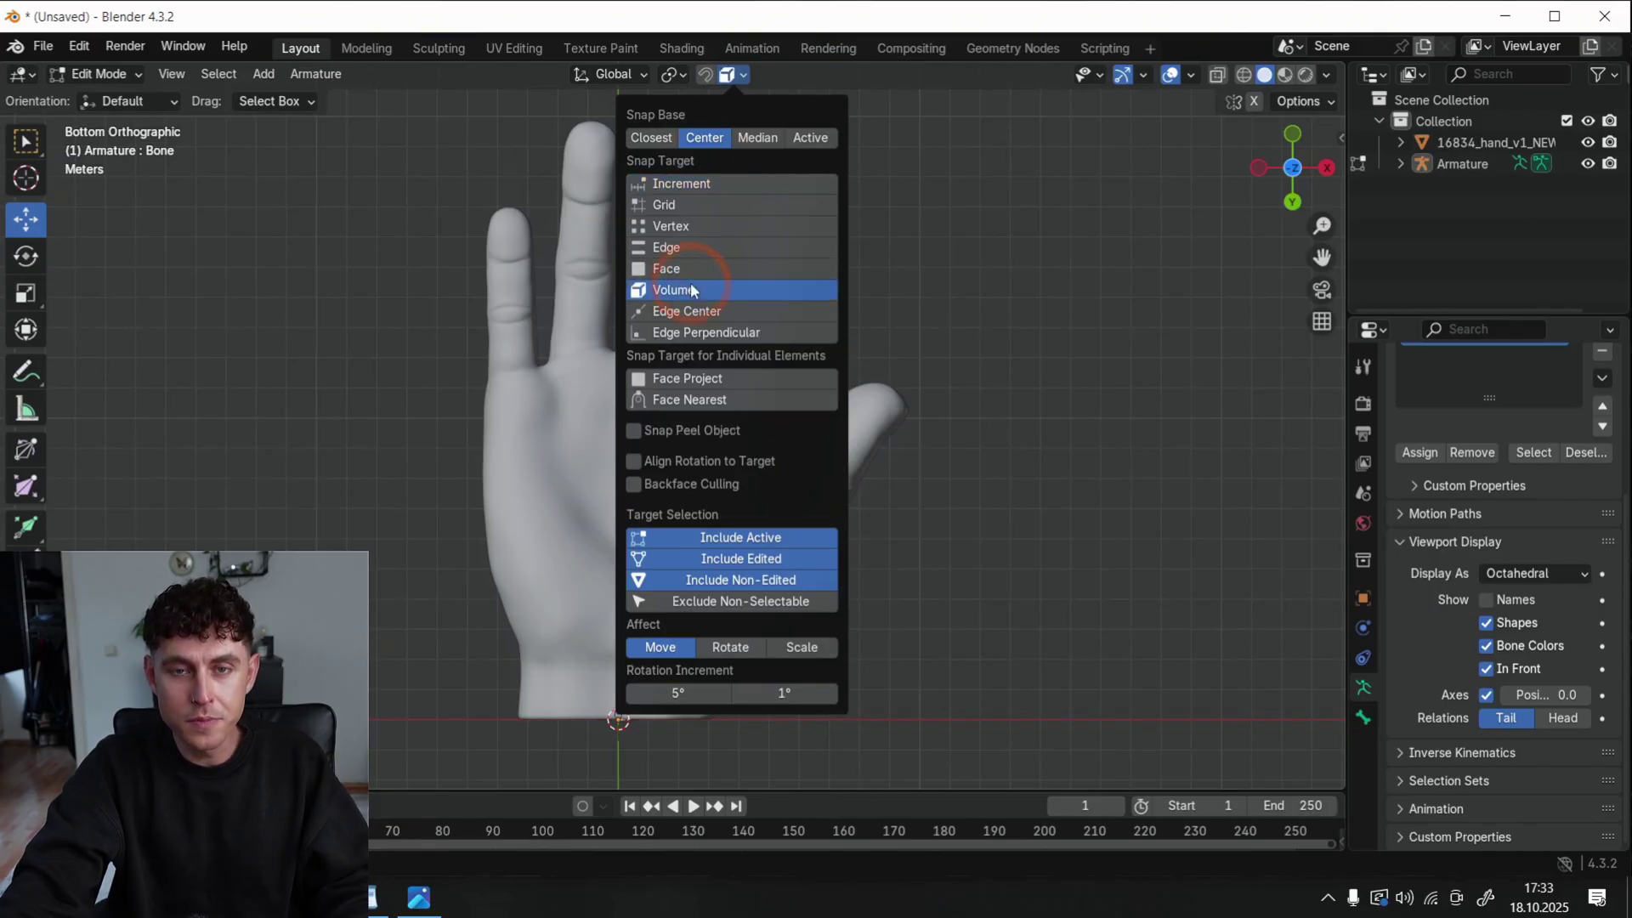
{"action": "left_click", "coordinate": [708, 75]}
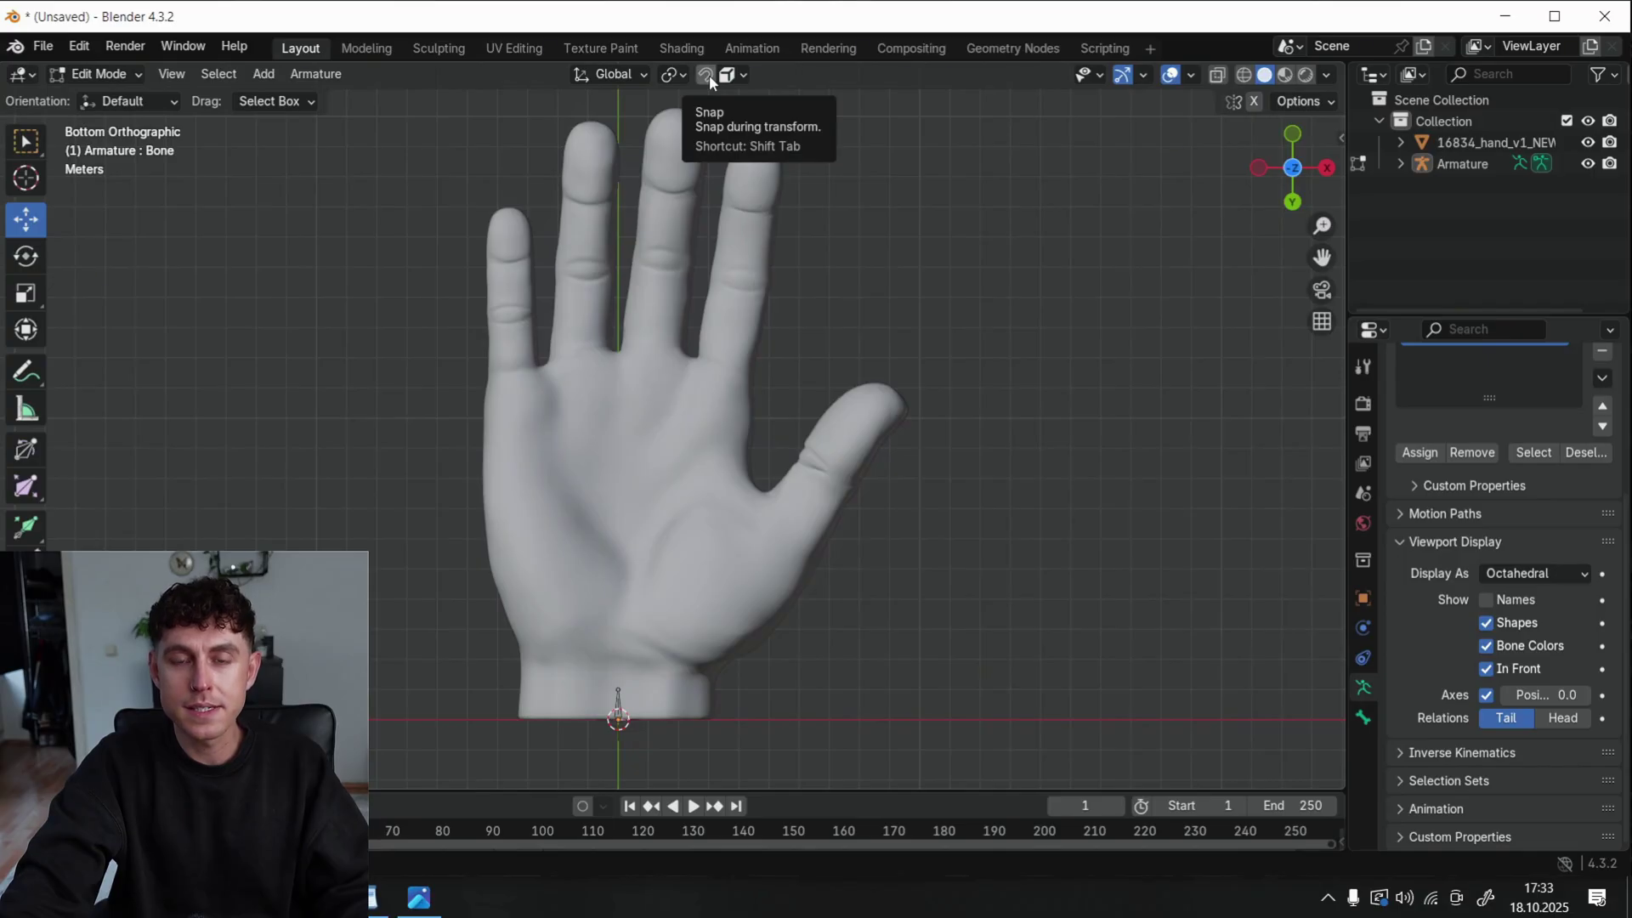
{"action": "left_click", "coordinate": [706, 75]}
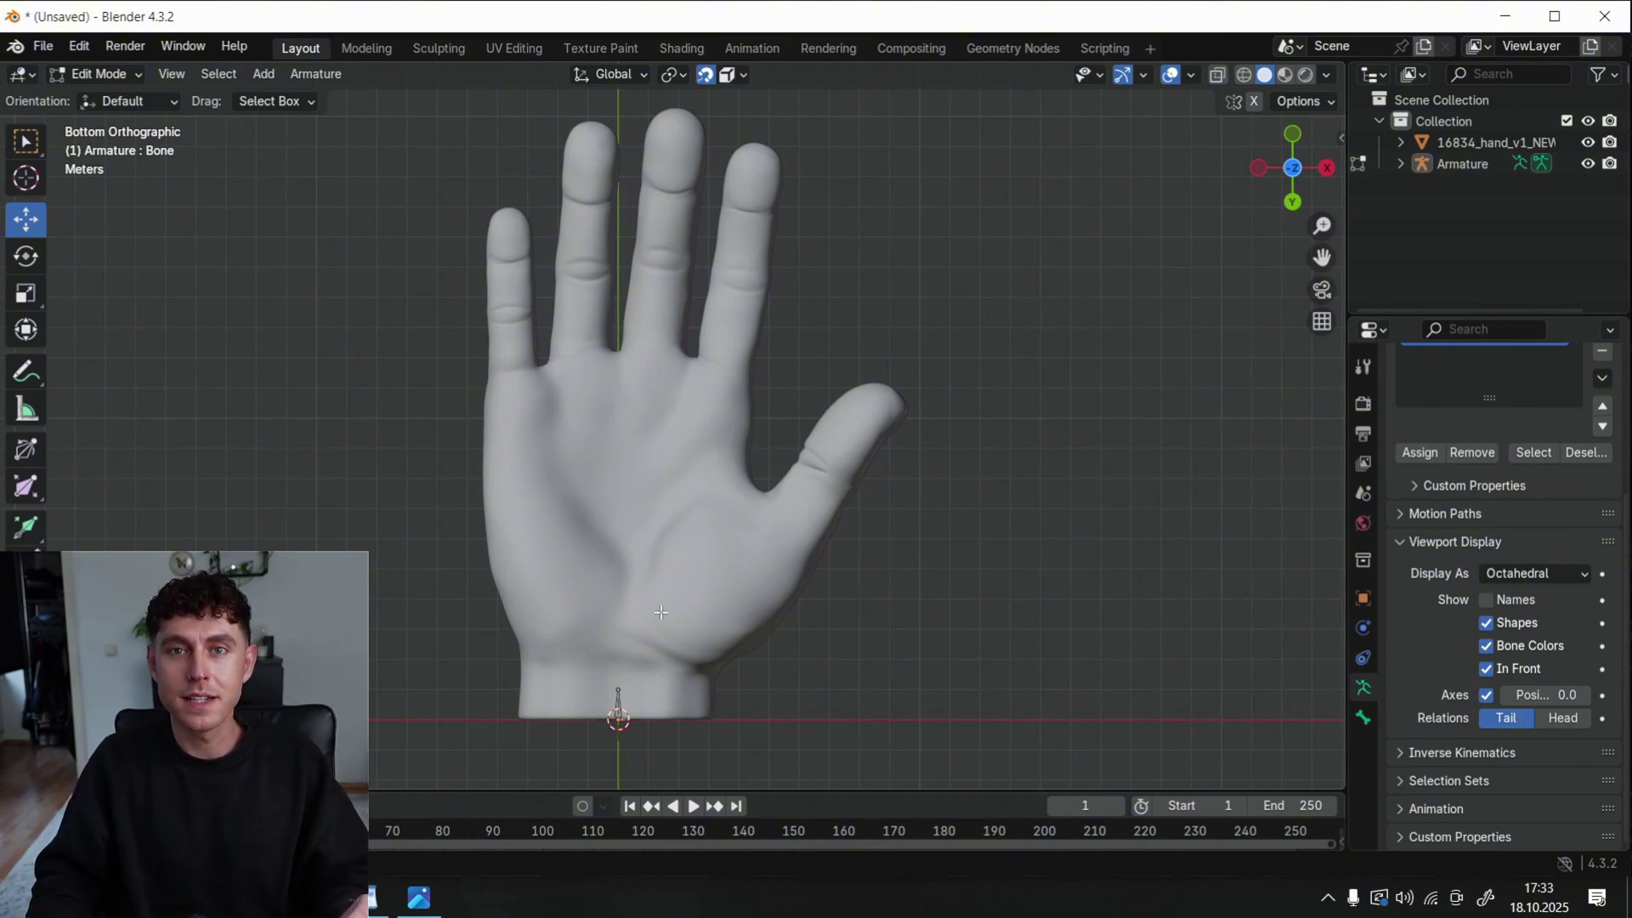
Move the wrist bone vertically and scale it larger
{"action": "scroll", "coordinate": [787, 544], "scroll_direction": "up", "scroll_amount": 3}
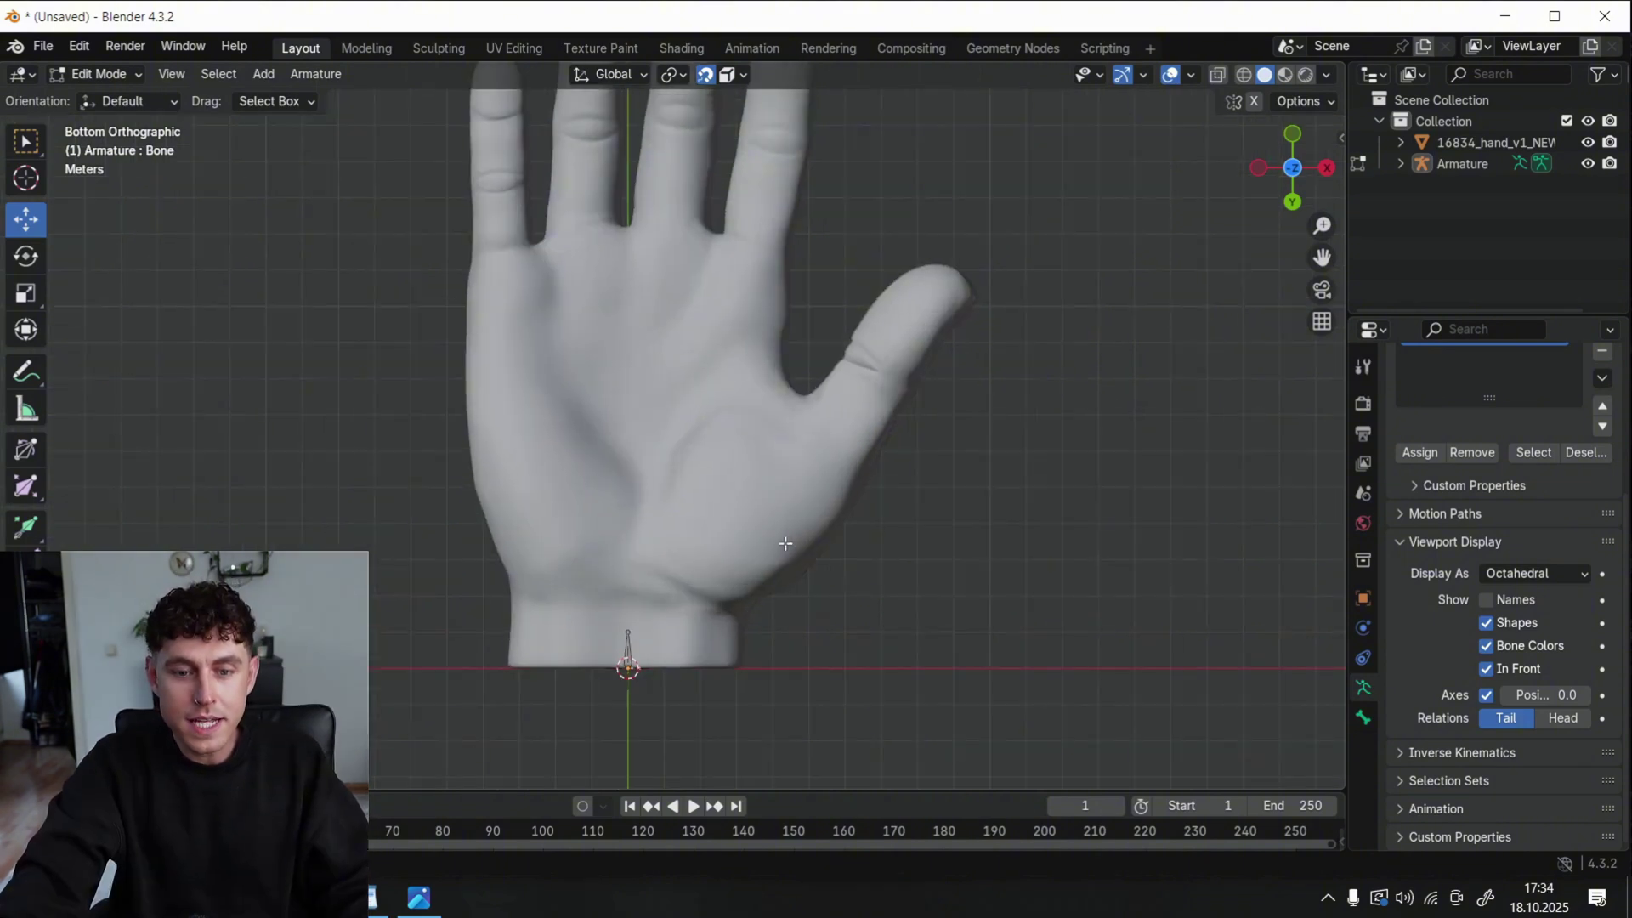
{"action": "left_click_drag", "start_coordinate": [628, 729], "coordinate": [641, 675]}
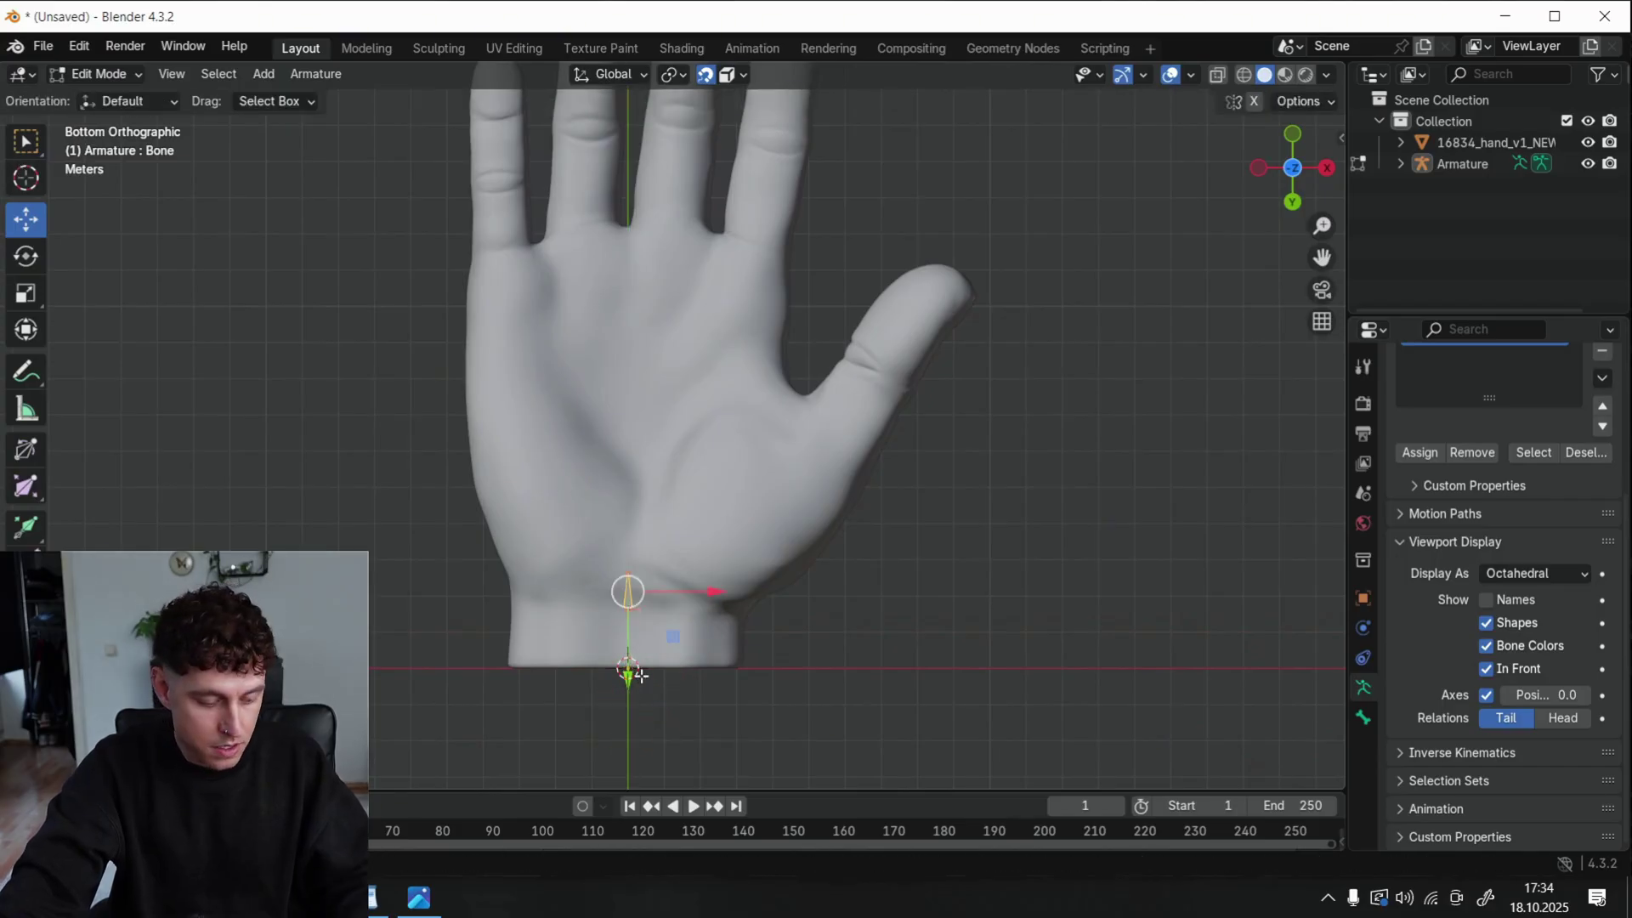
{"action": "key", "text": "s"}
{"action": "key", "text": "Return"}
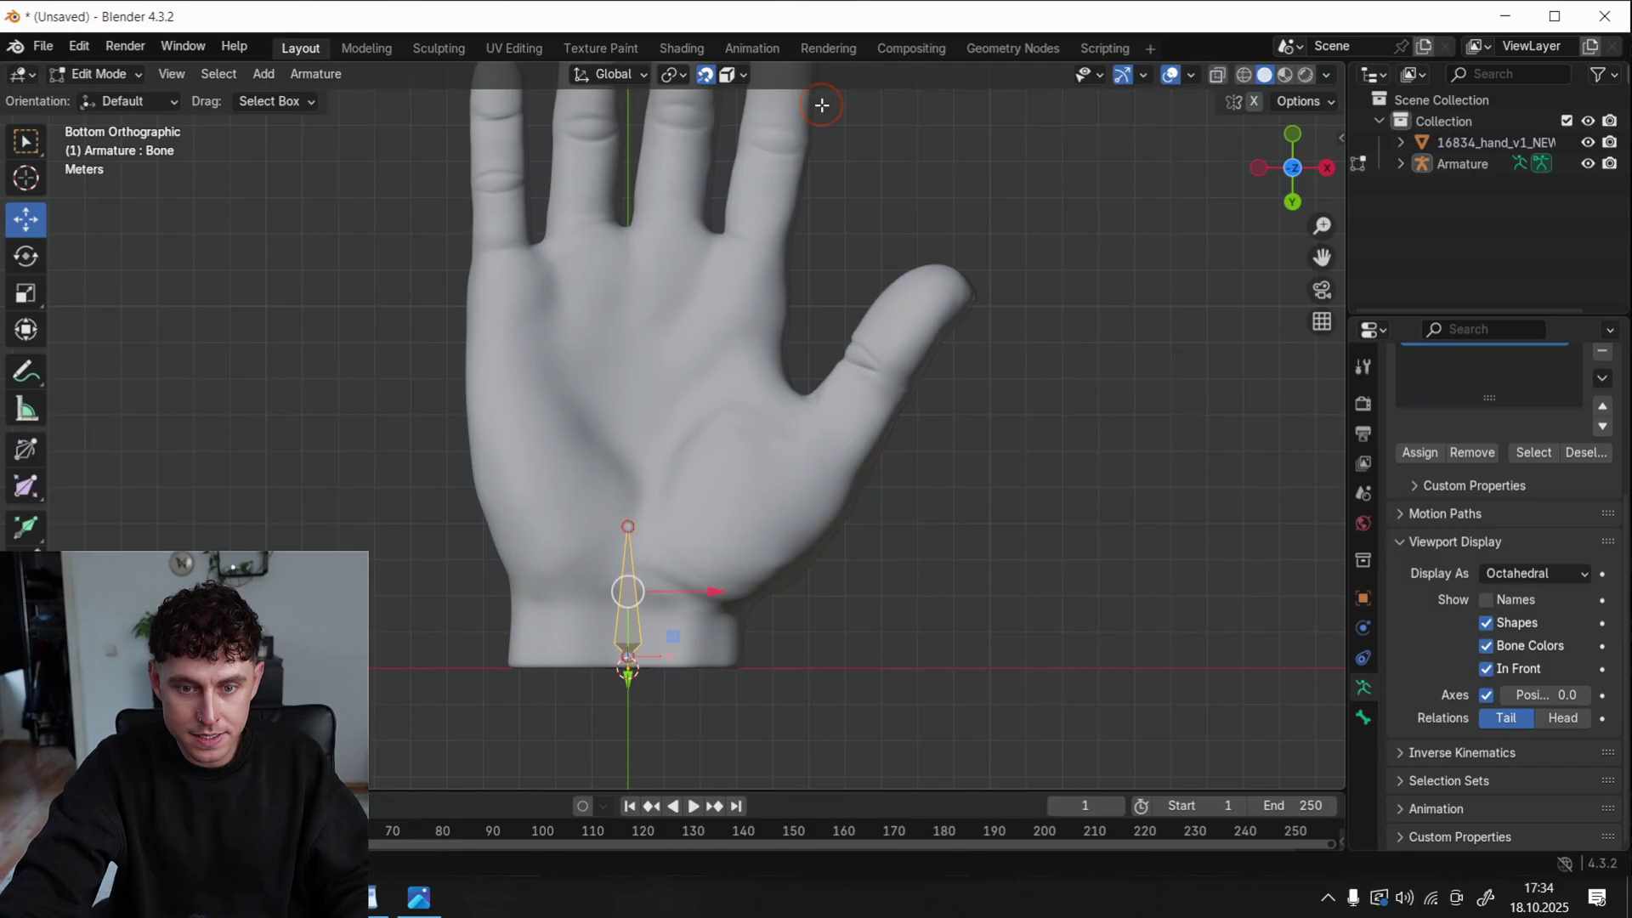
Raise the bone into the palm and duplicate copies at the pinky, ring, middle and index finger bases
{"action": "left_click_drag", "start_coordinate": [628, 591], "coordinate": [628, 524]}
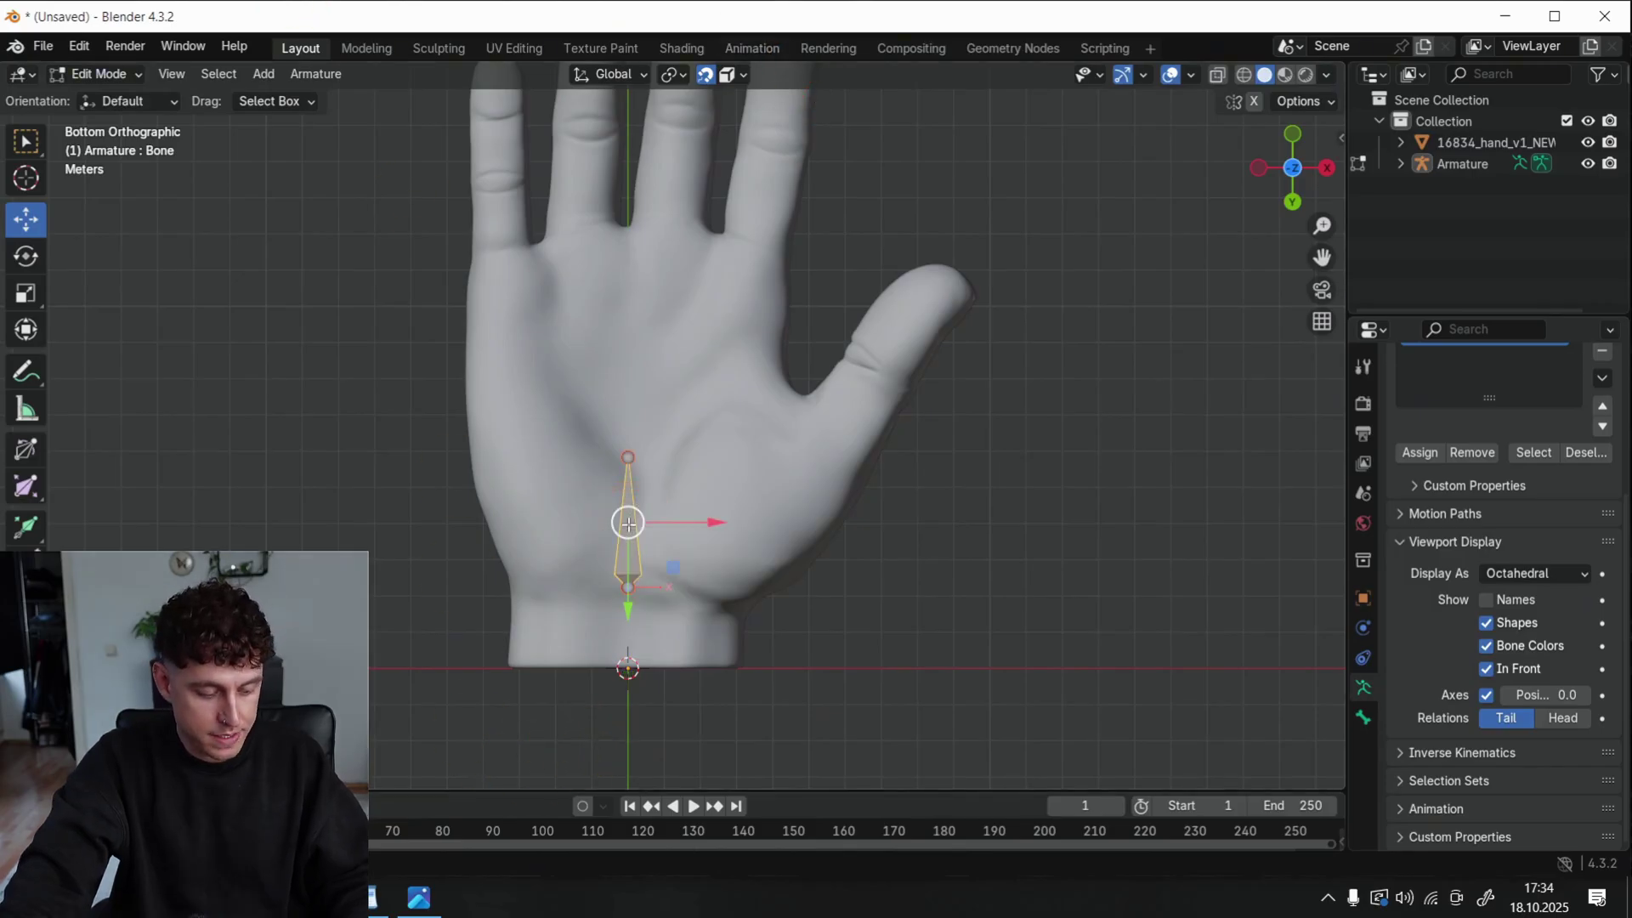
{"action": "key", "text": "shift+d"}
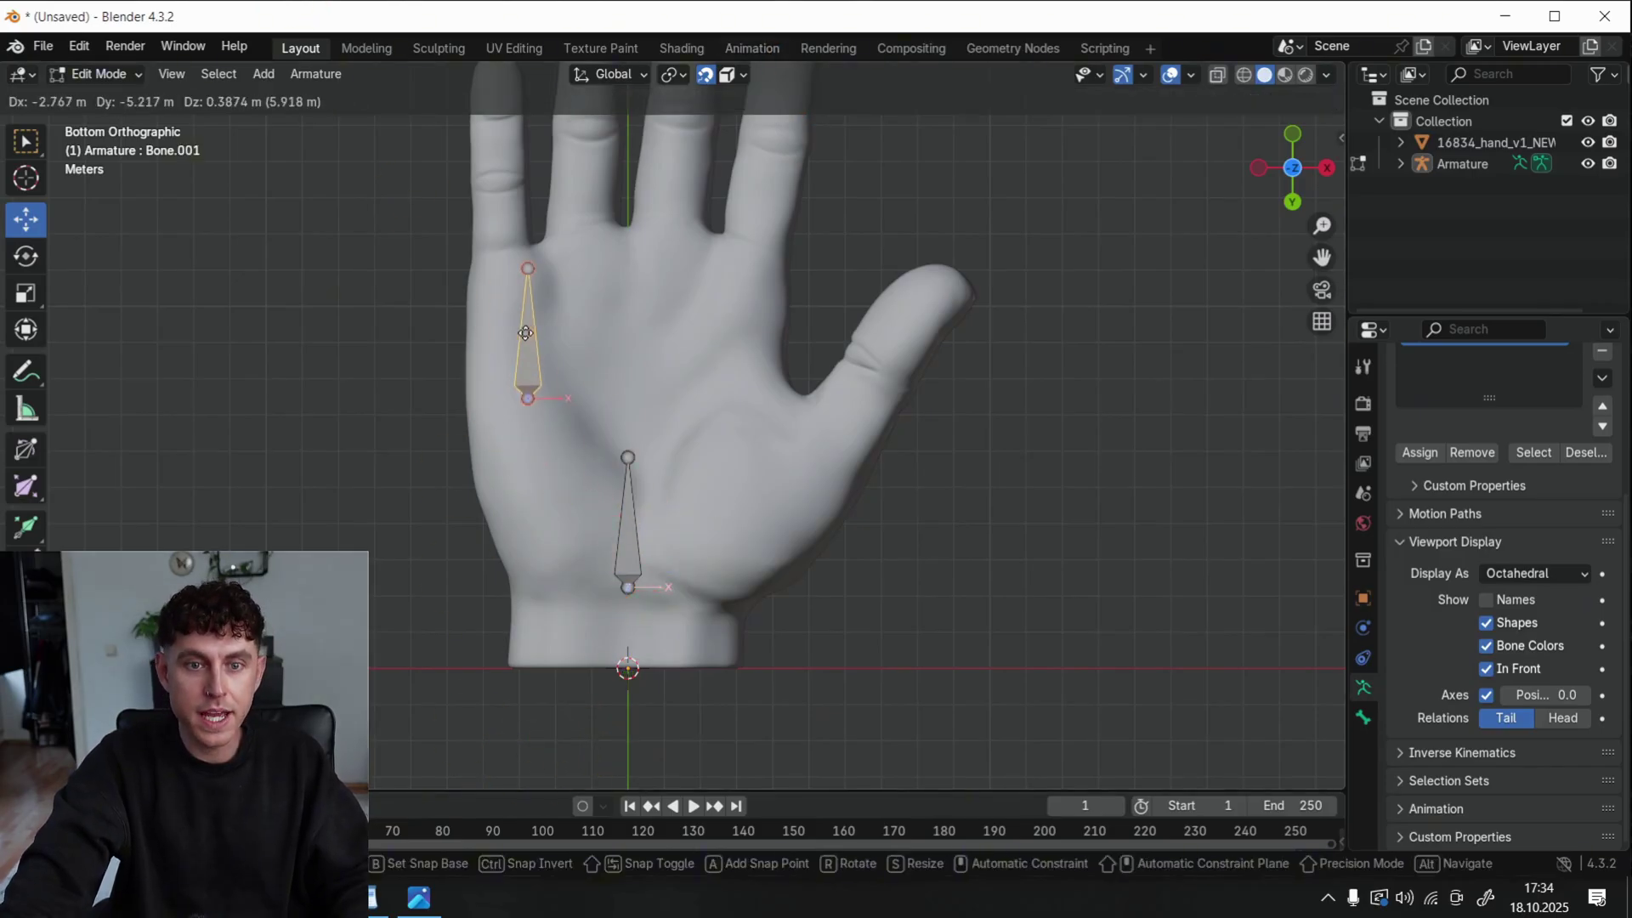
{"action": "left_click", "coordinate": [520, 337]}
{"action": "key", "text": "shift+d"}
{"action": "left_click", "coordinate": [578, 331]}
{"action": "key", "text": "shift+d"}
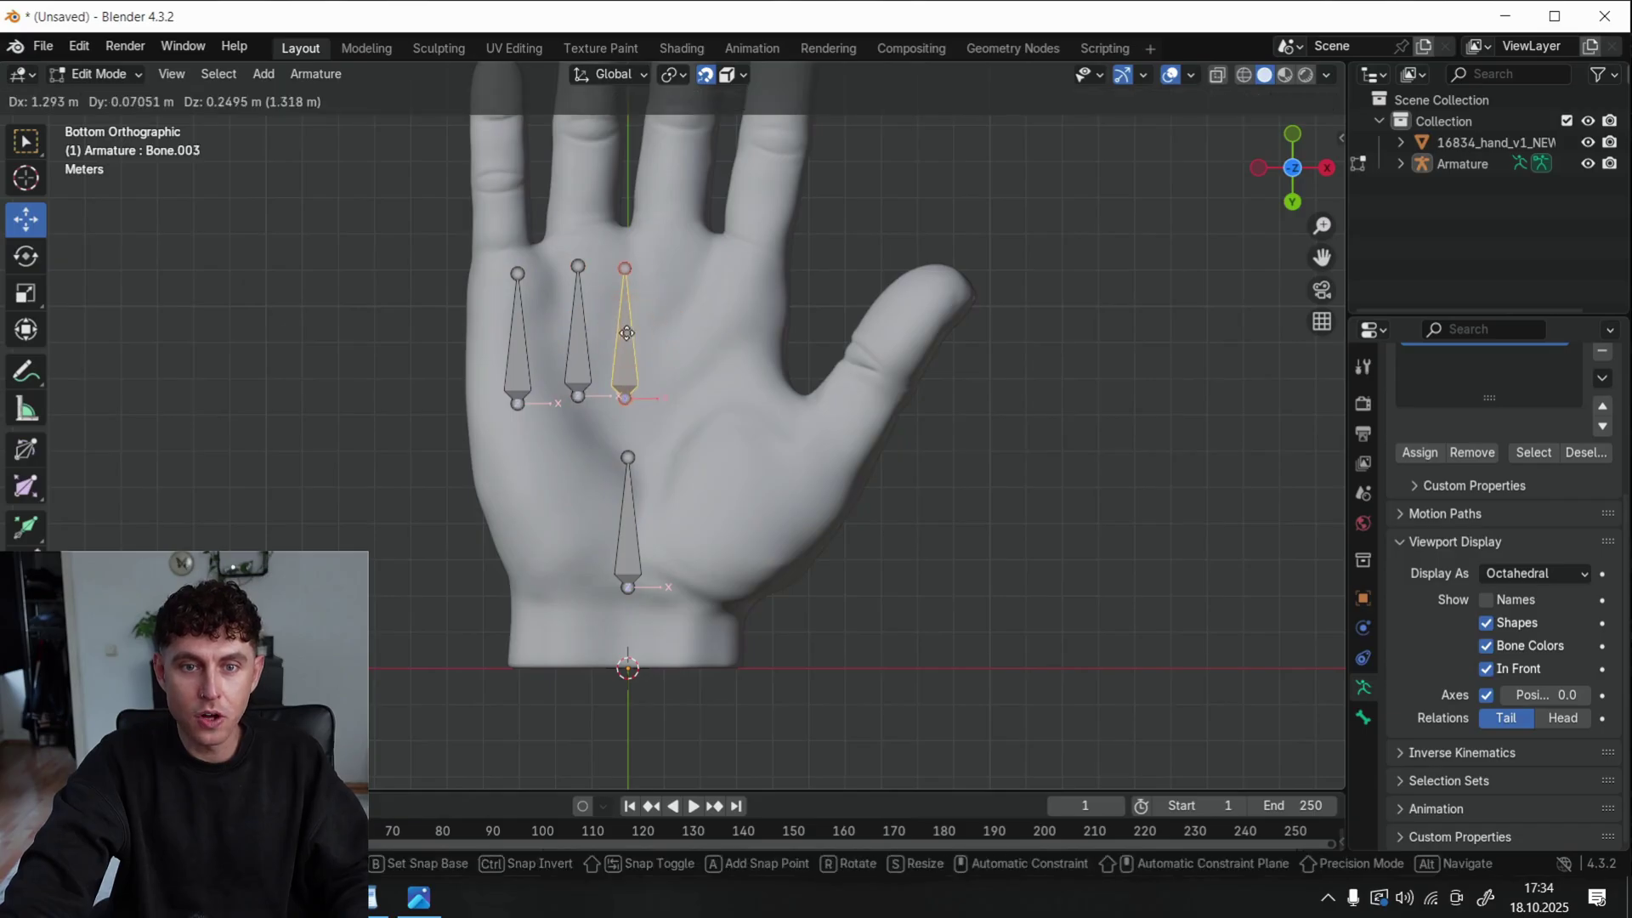
{"action": "left_click", "coordinate": [655, 323]}
{"action": "key", "text": "shift+d"}
{"action": "left_click", "coordinate": [726, 320]}
{"action": "key", "text": "shift+d"}
Add a bone at the thumb's base and tilt it toward the thumb
{"action": "left_click", "coordinate": [629, 433]}
{"action": "key", "text": "shift+space"}
{"action": "key", "text": "r"}
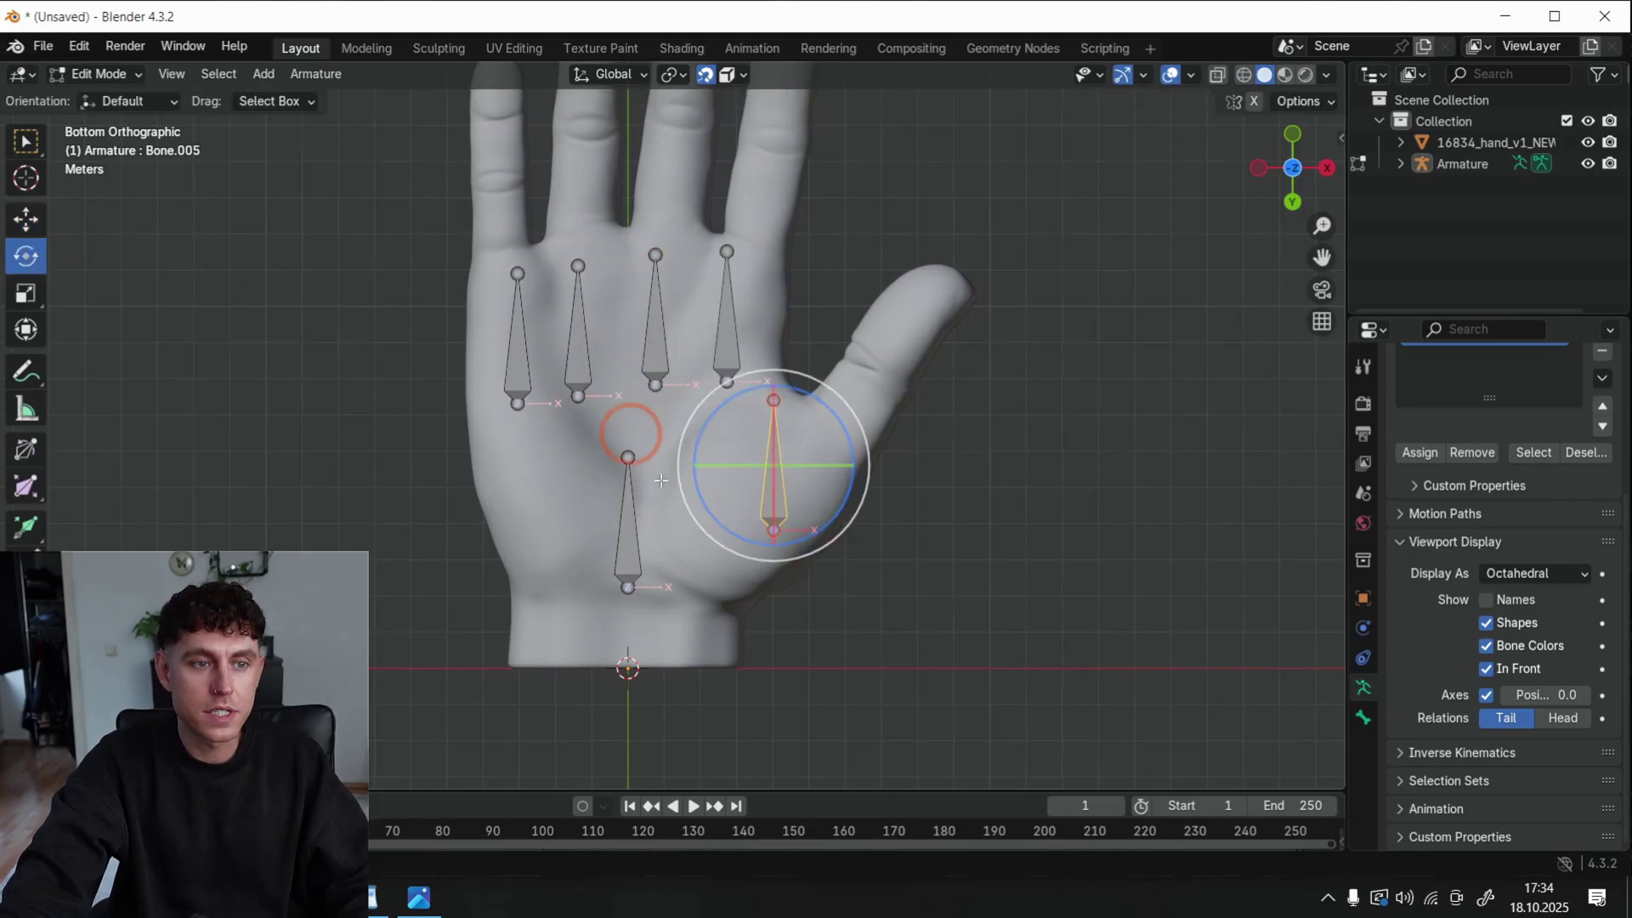
{"action": "left_click_drag", "start_coordinate": [720, 530], "coordinate": [665, 502]}
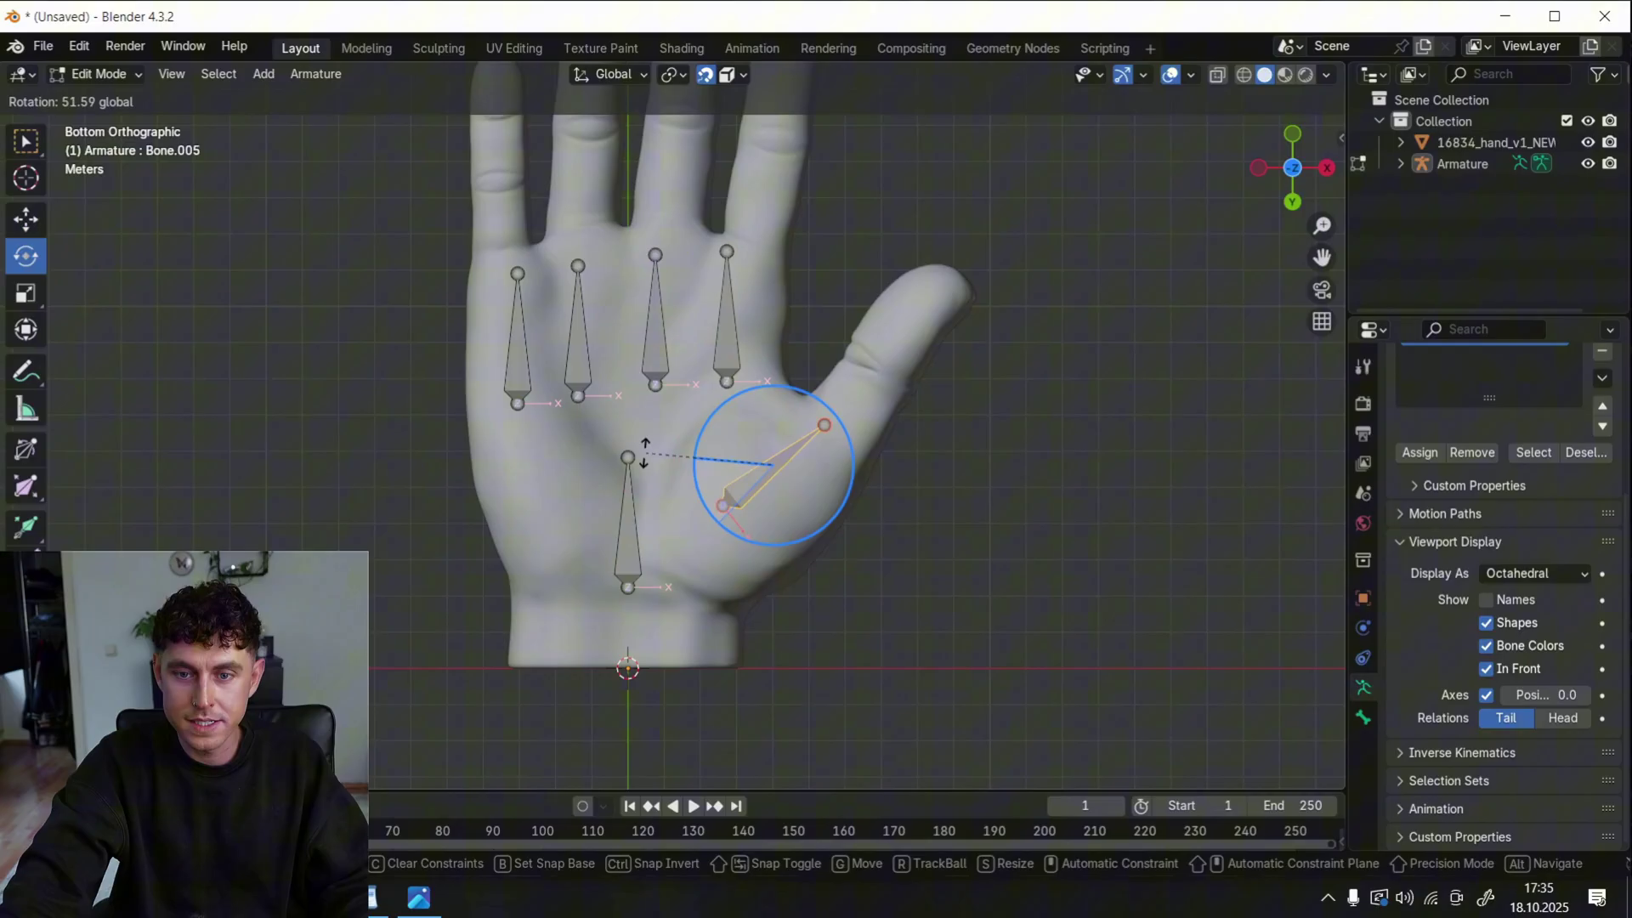
Adjust the ring finger base bone's height along the vertical axis
{"action": "left_click", "coordinate": [339, 315]}
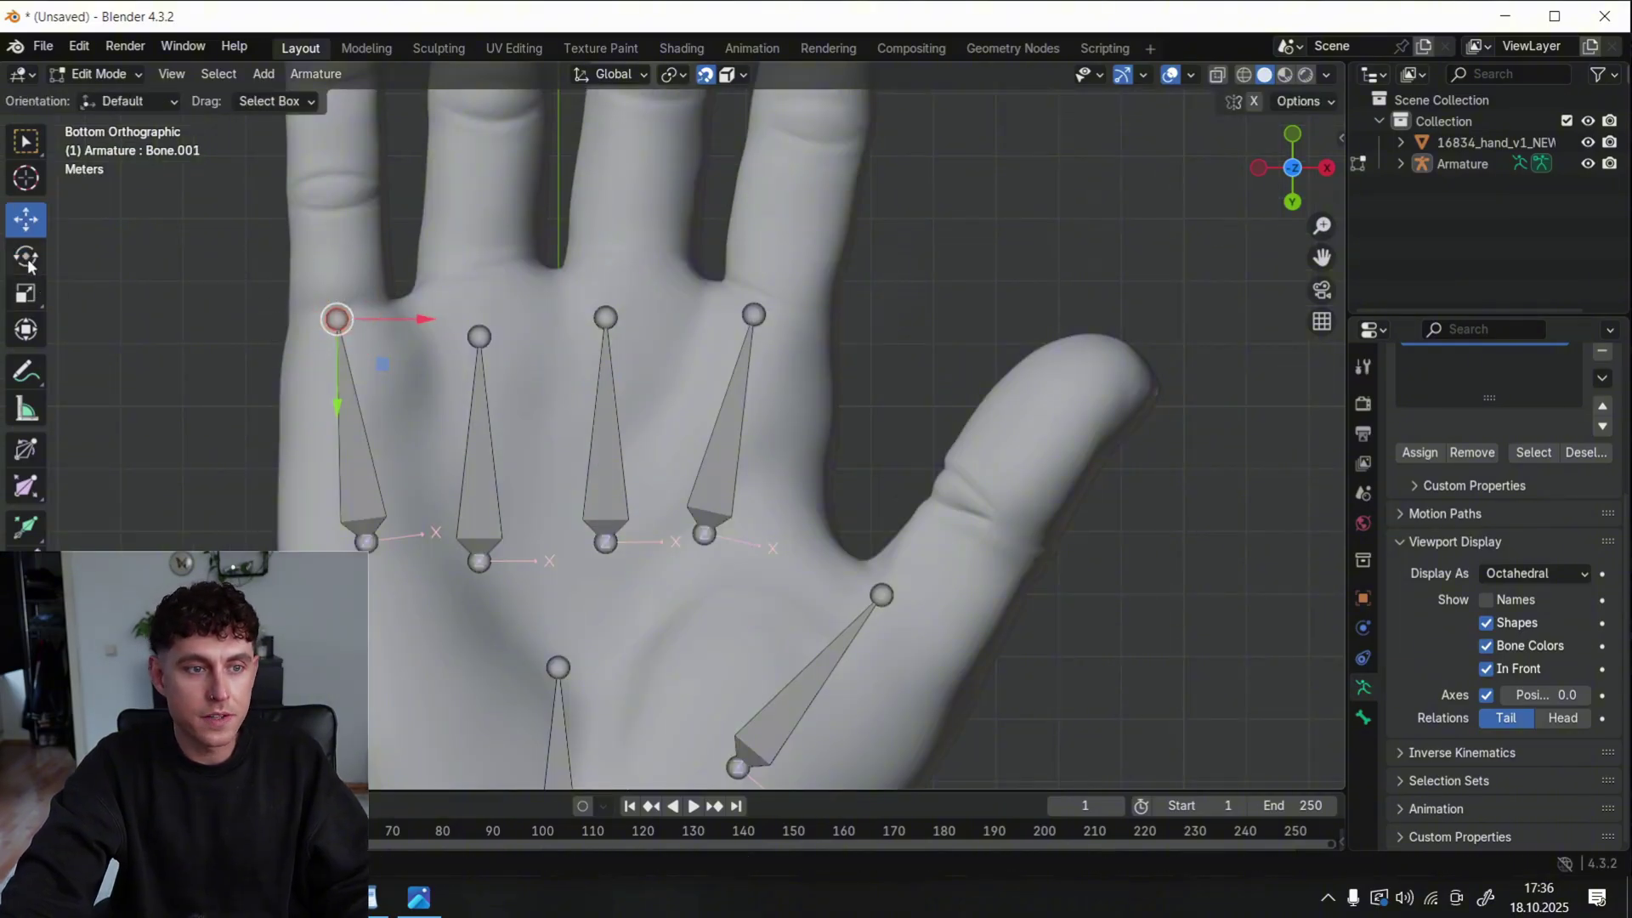
{"action": "left_click", "coordinate": [481, 449]}
{"action": "key", "text": "g"}
{"action": "key", "text": "y"}
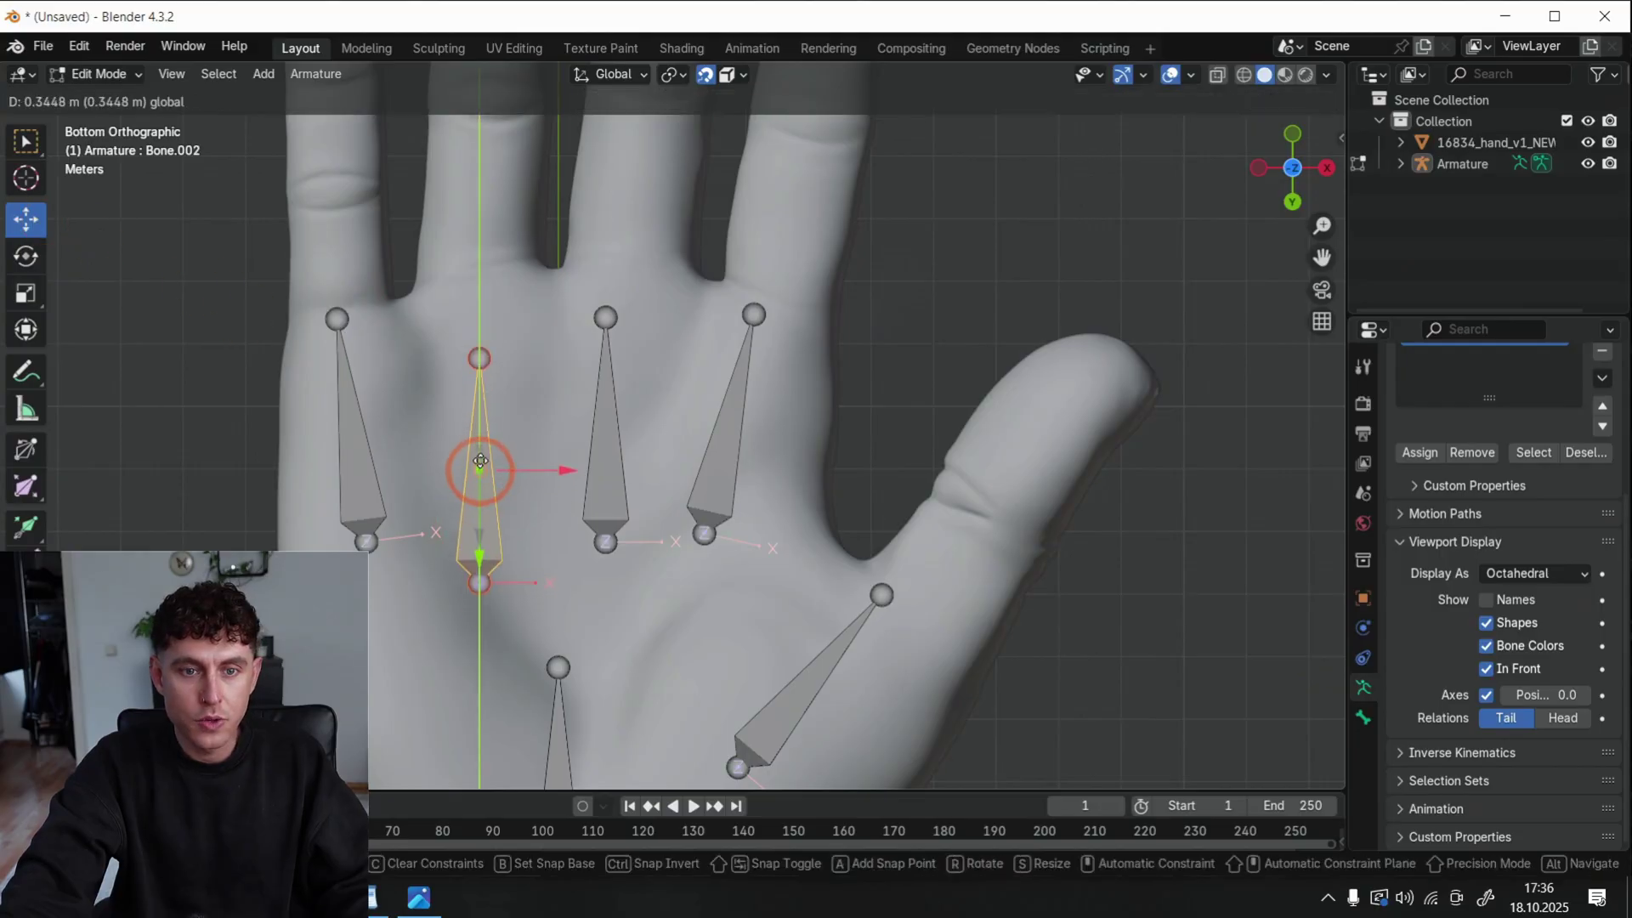
{"action": "left_click", "coordinate": [483, 370]}
{"action": "left_click", "coordinate": [603, 425]}
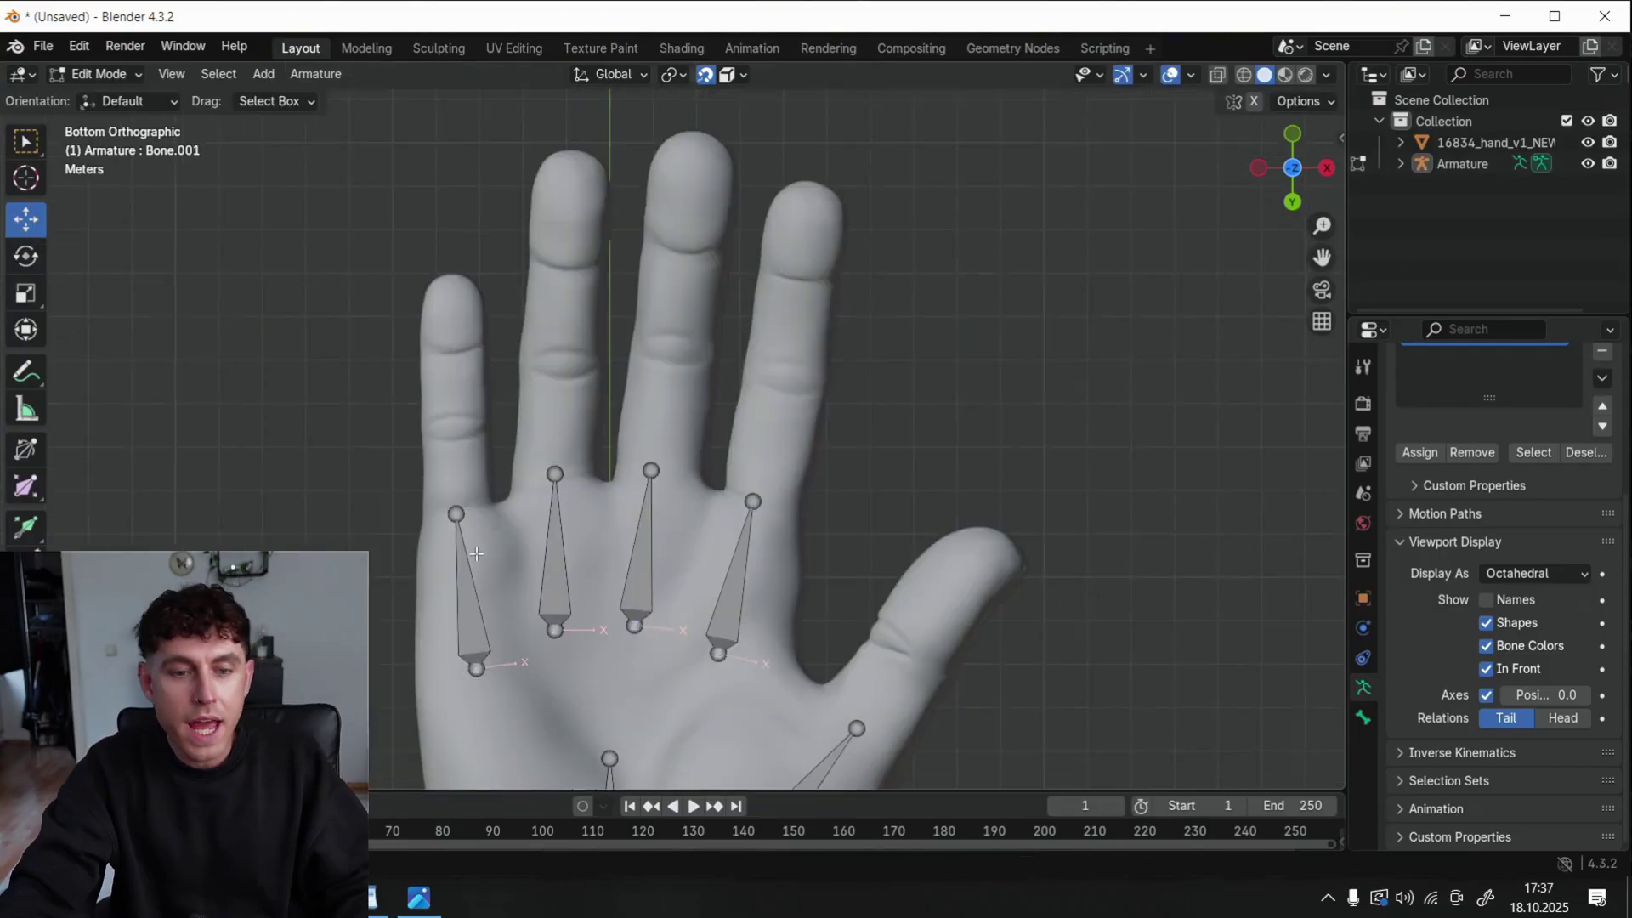
Extrude a three-bone chain up the pinky from its base to the fingertip
{"action": "left_click", "coordinate": [459, 560]}
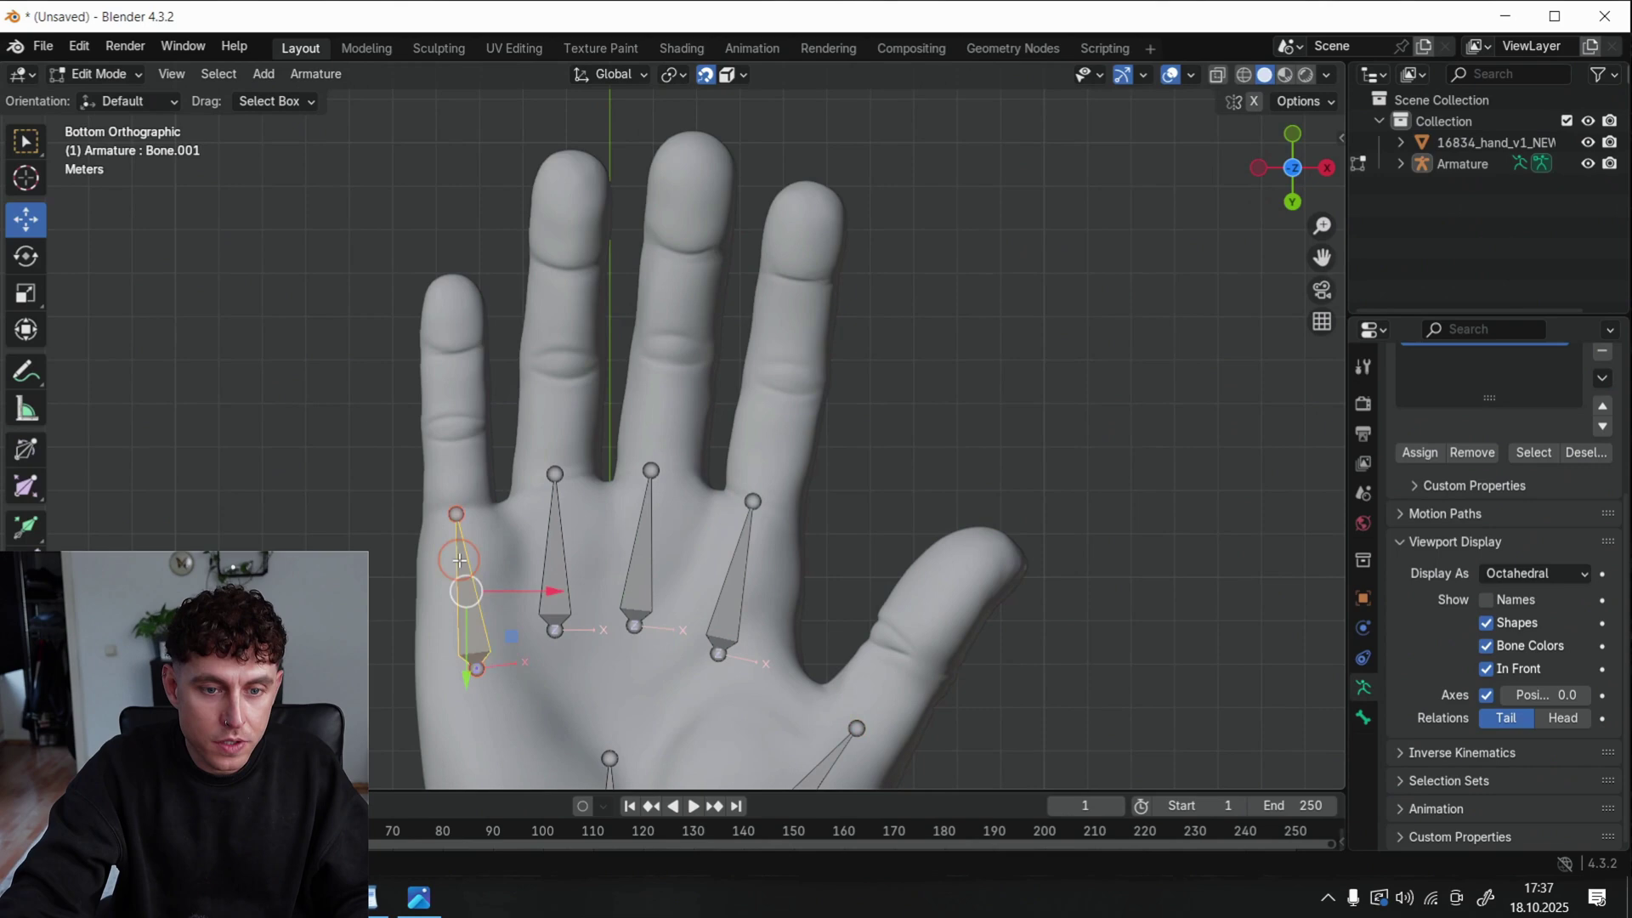
{"action": "key", "text": "e"}
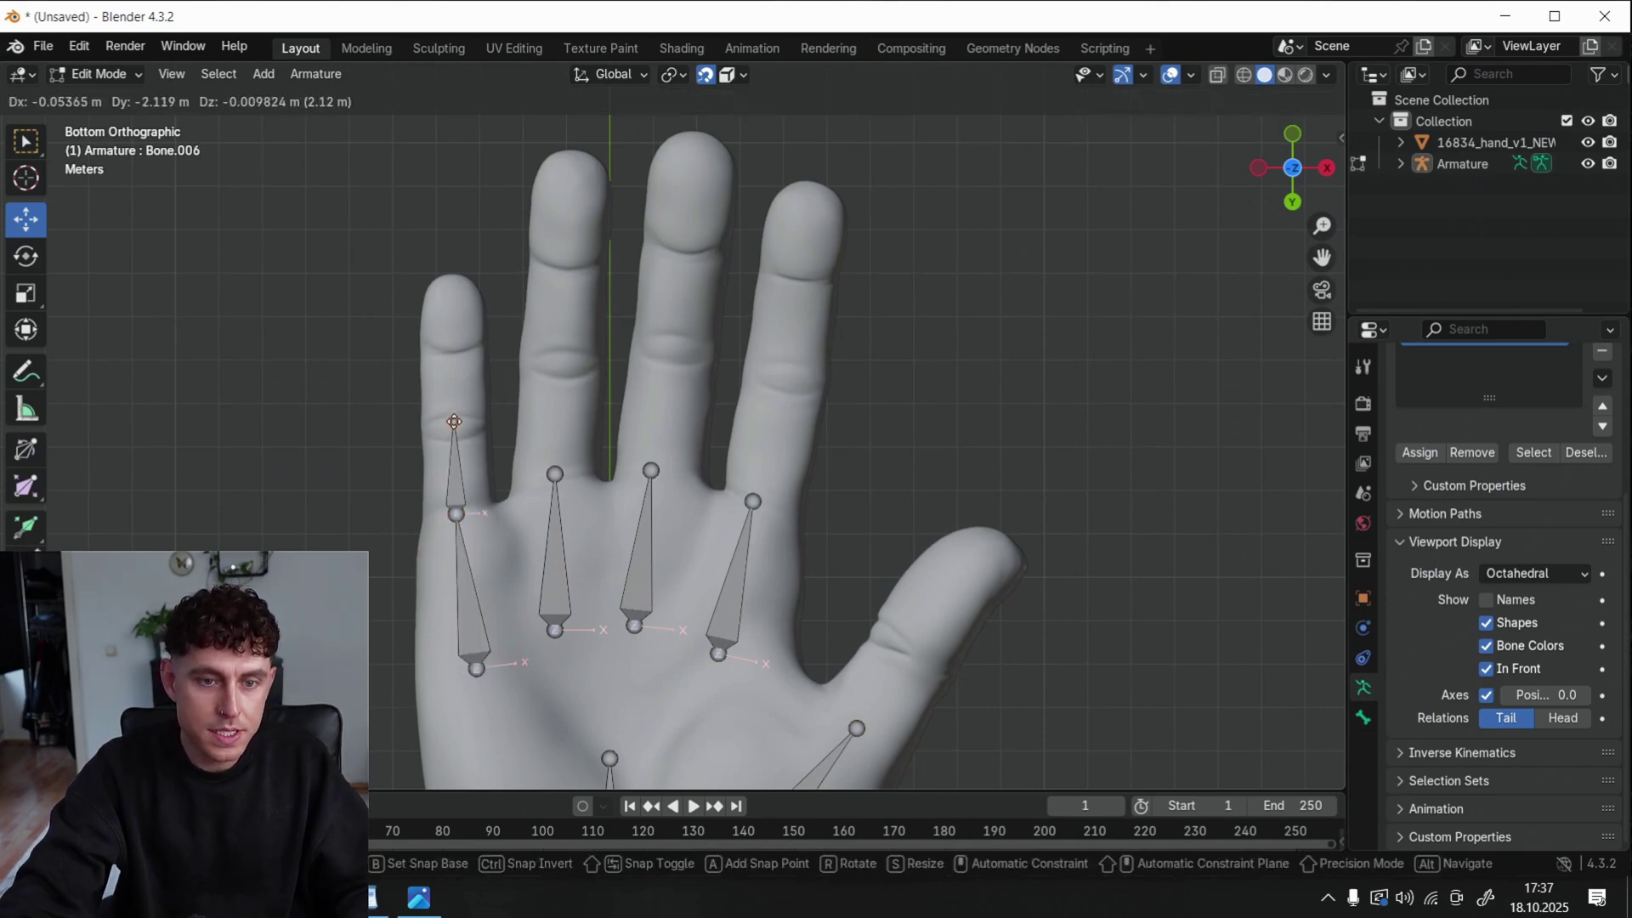
{"action": "left_click", "coordinate": [450, 425]}
{"action": "key", "text": "e"}
{"action": "left_click", "coordinate": [451, 351]}
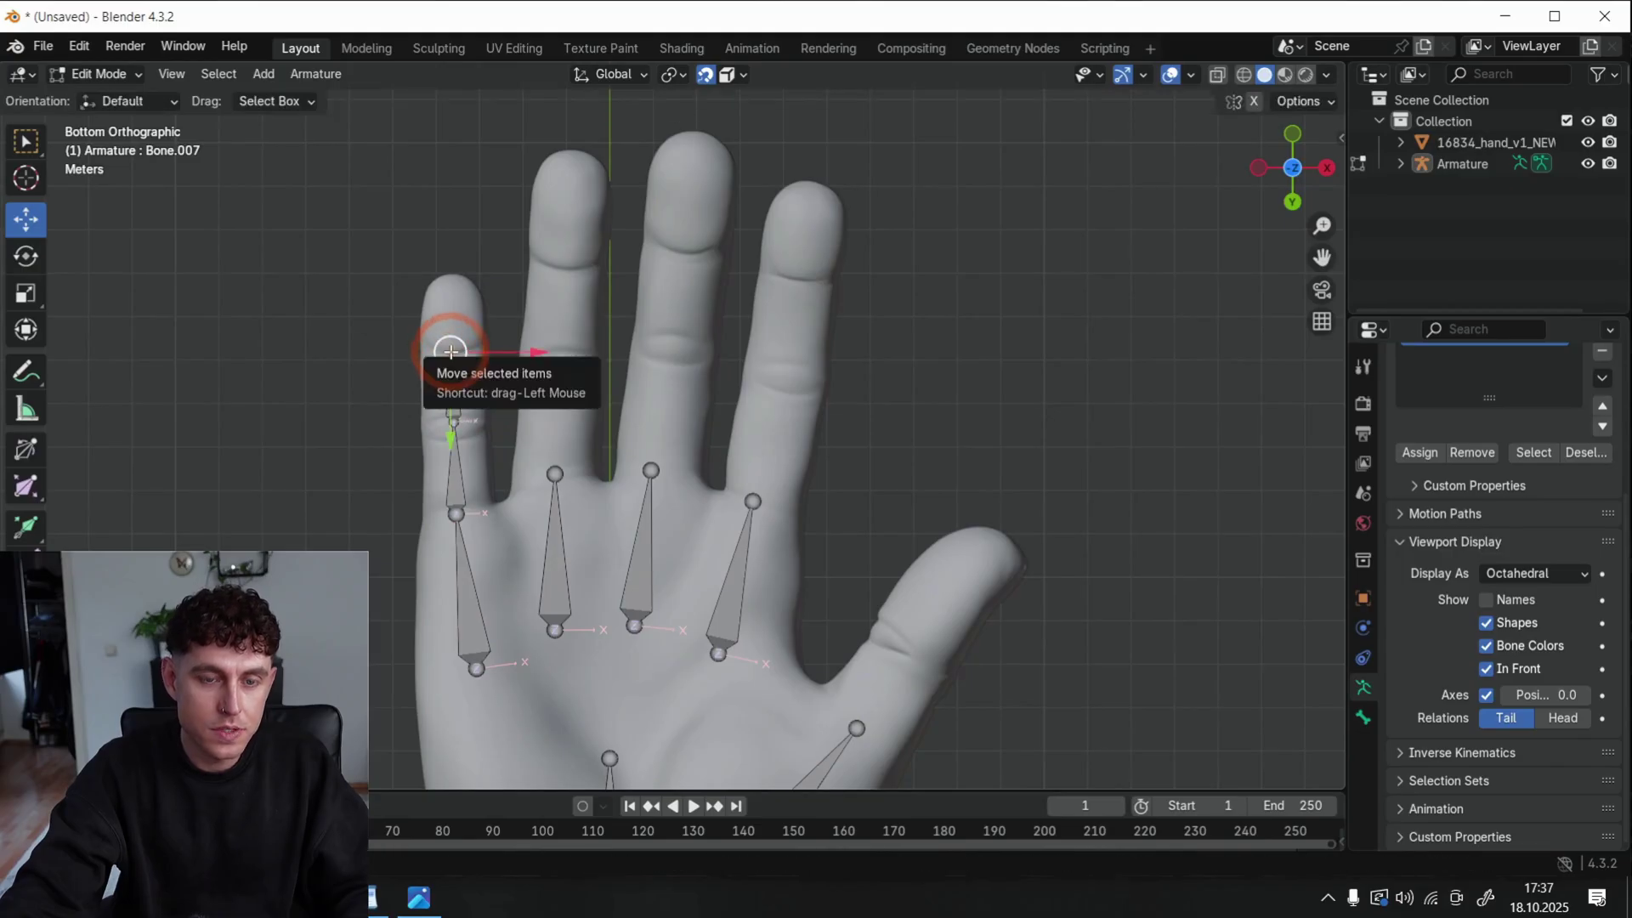
{"action": "key", "text": "e"}
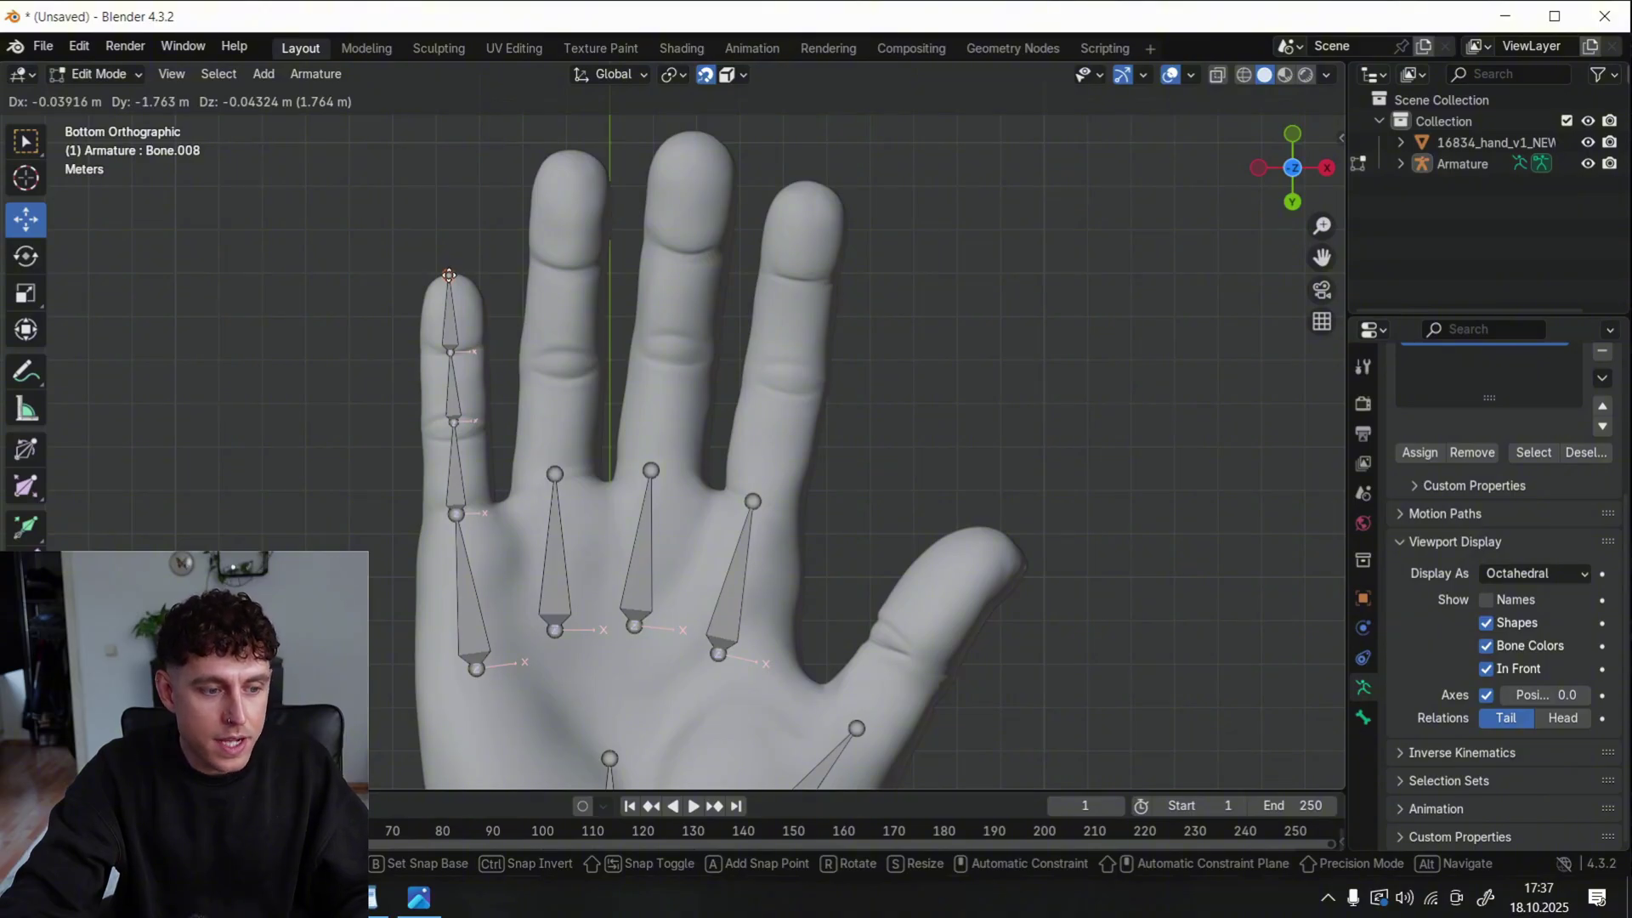
{"action": "left_click", "coordinate": [450, 267]}
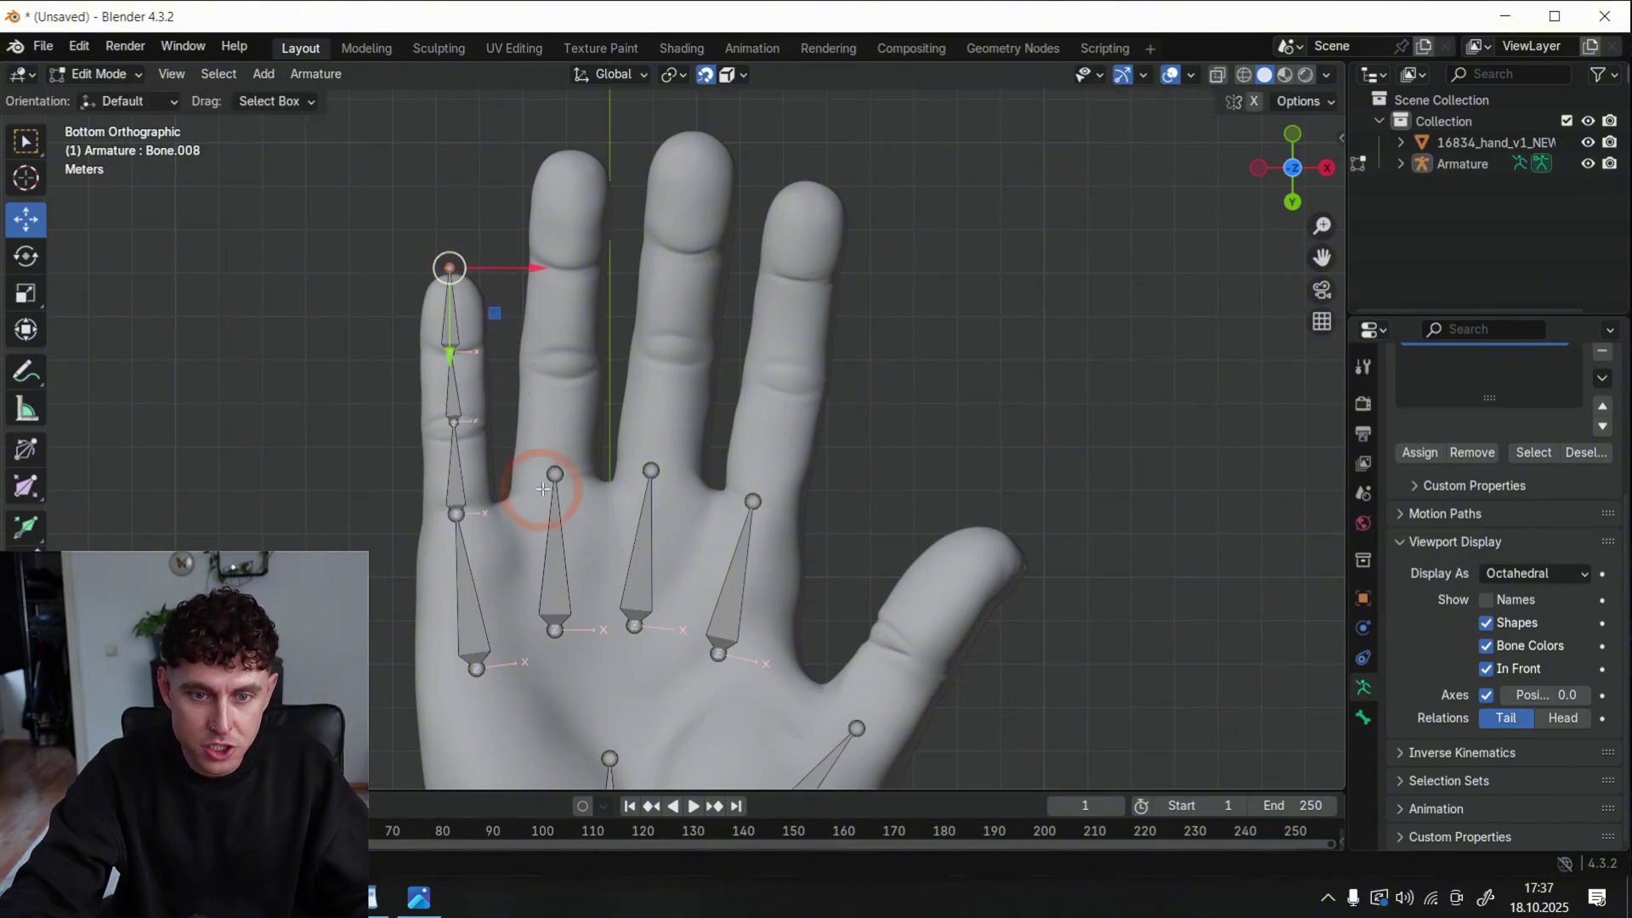
Start extruding a bone chain up the ring finger from its base bone
{"action": "left_click", "coordinate": [555, 473]}
{"action": "key", "text": "e"}
{"action": "left_click", "coordinate": [563, 361]}
{"action": "key", "text": "e"}
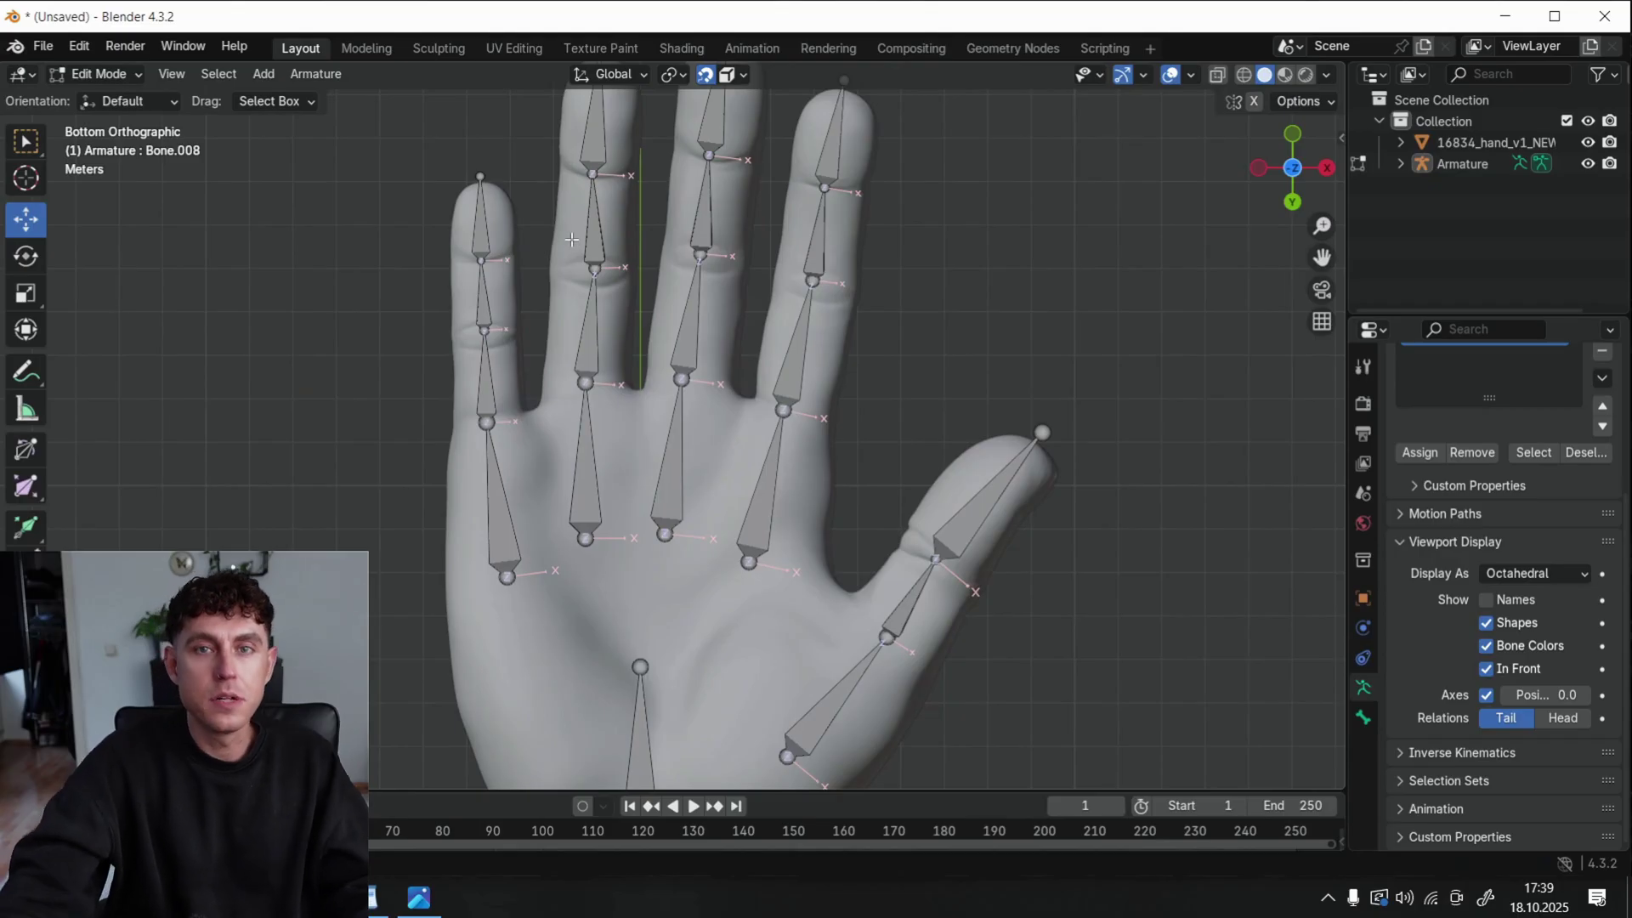
Box-select the pinky's bone chain and adjust it to sit centred along the finger
{"action": "left_click", "coordinate": [485, 221]}
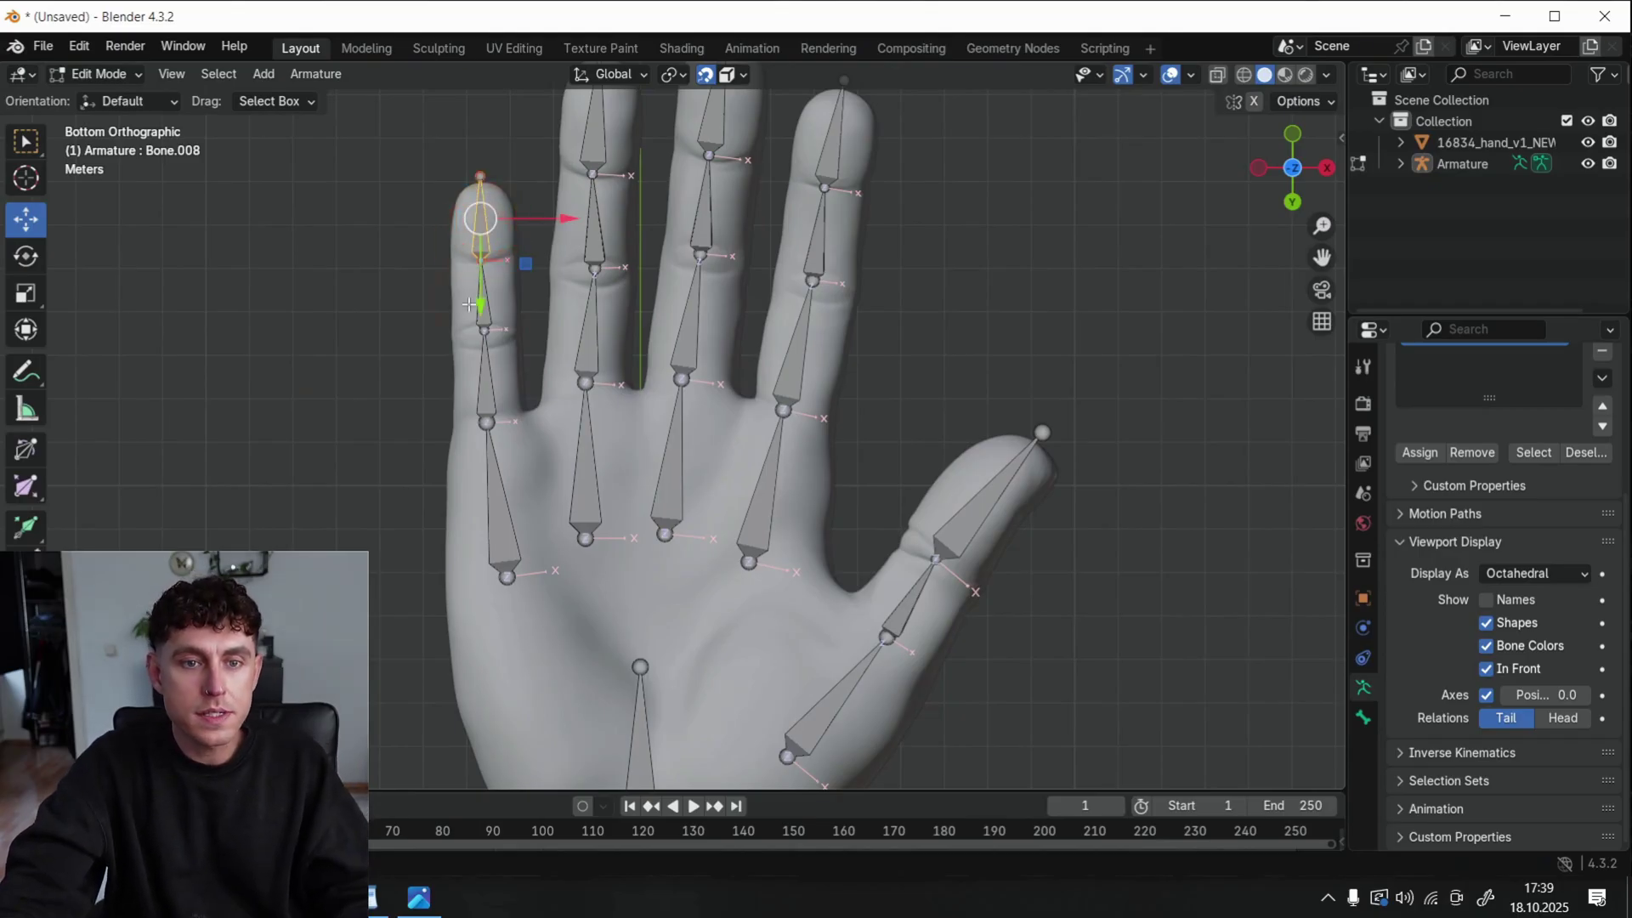
{"action": "left_click_drag", "start_coordinate": [421, 145], "coordinate": [502, 586]}
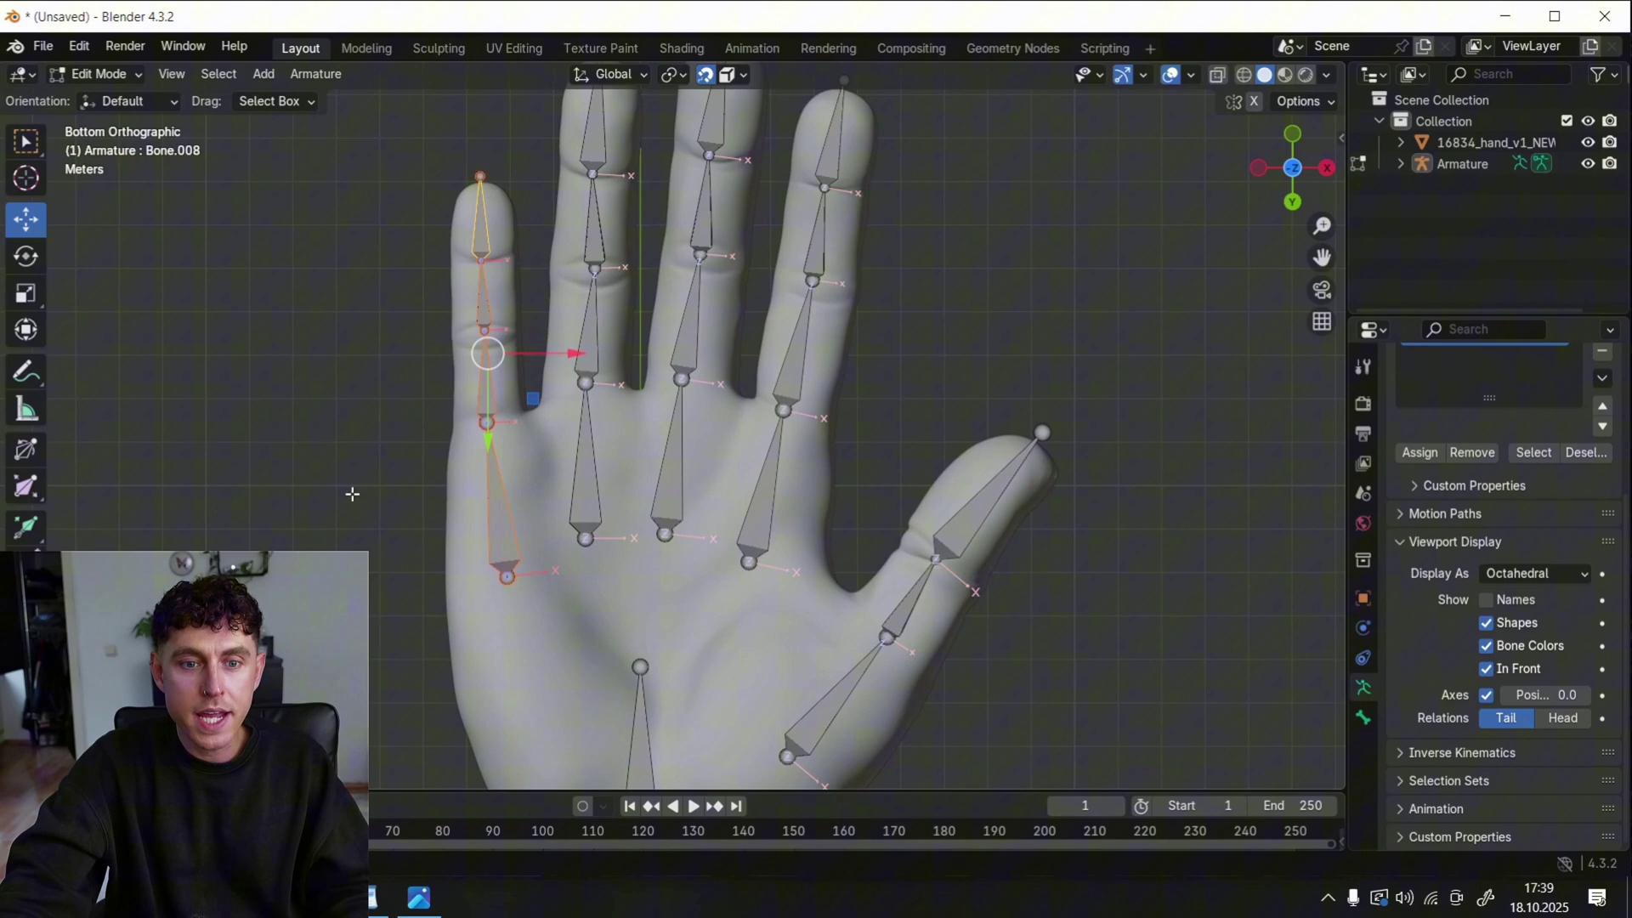
{"action": "scroll", "coordinate": [374, 335], "scroll_direction": "down", "scroll_amount": 2}
{"action": "left_click", "coordinate": [512, 518]}
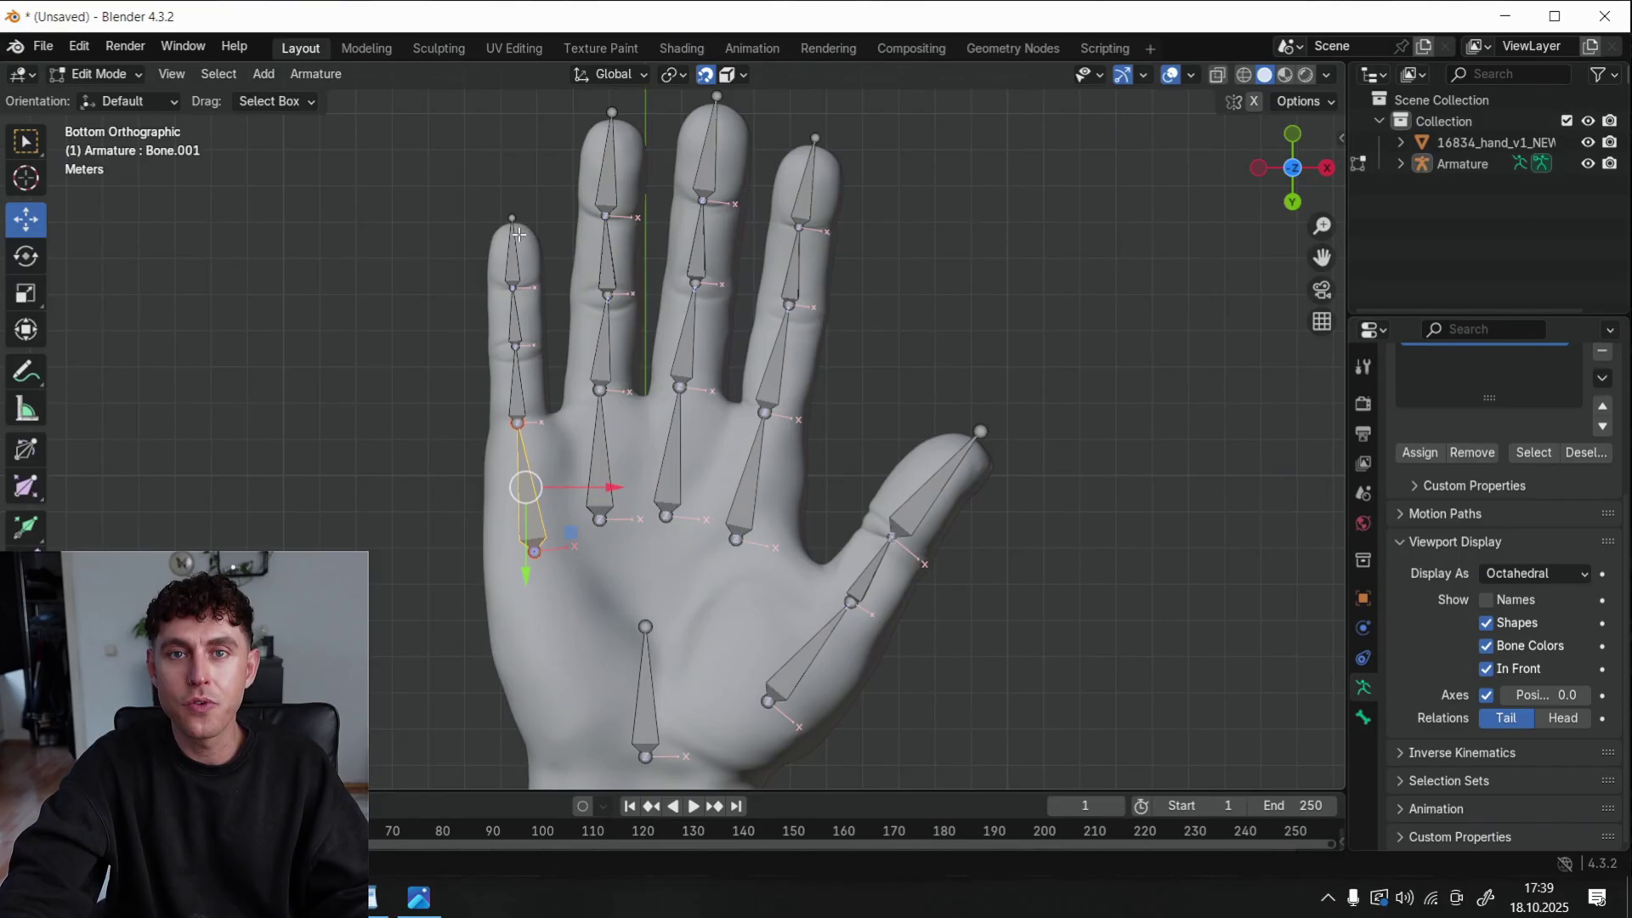
Select the palm bone and consult the hand reference photo
{"action": "middle_click_drag", "start_coordinate": [650, 688], "coordinate": [650, 503], "text": "shift"}
{"action": "left_click", "coordinate": [650, 503]}
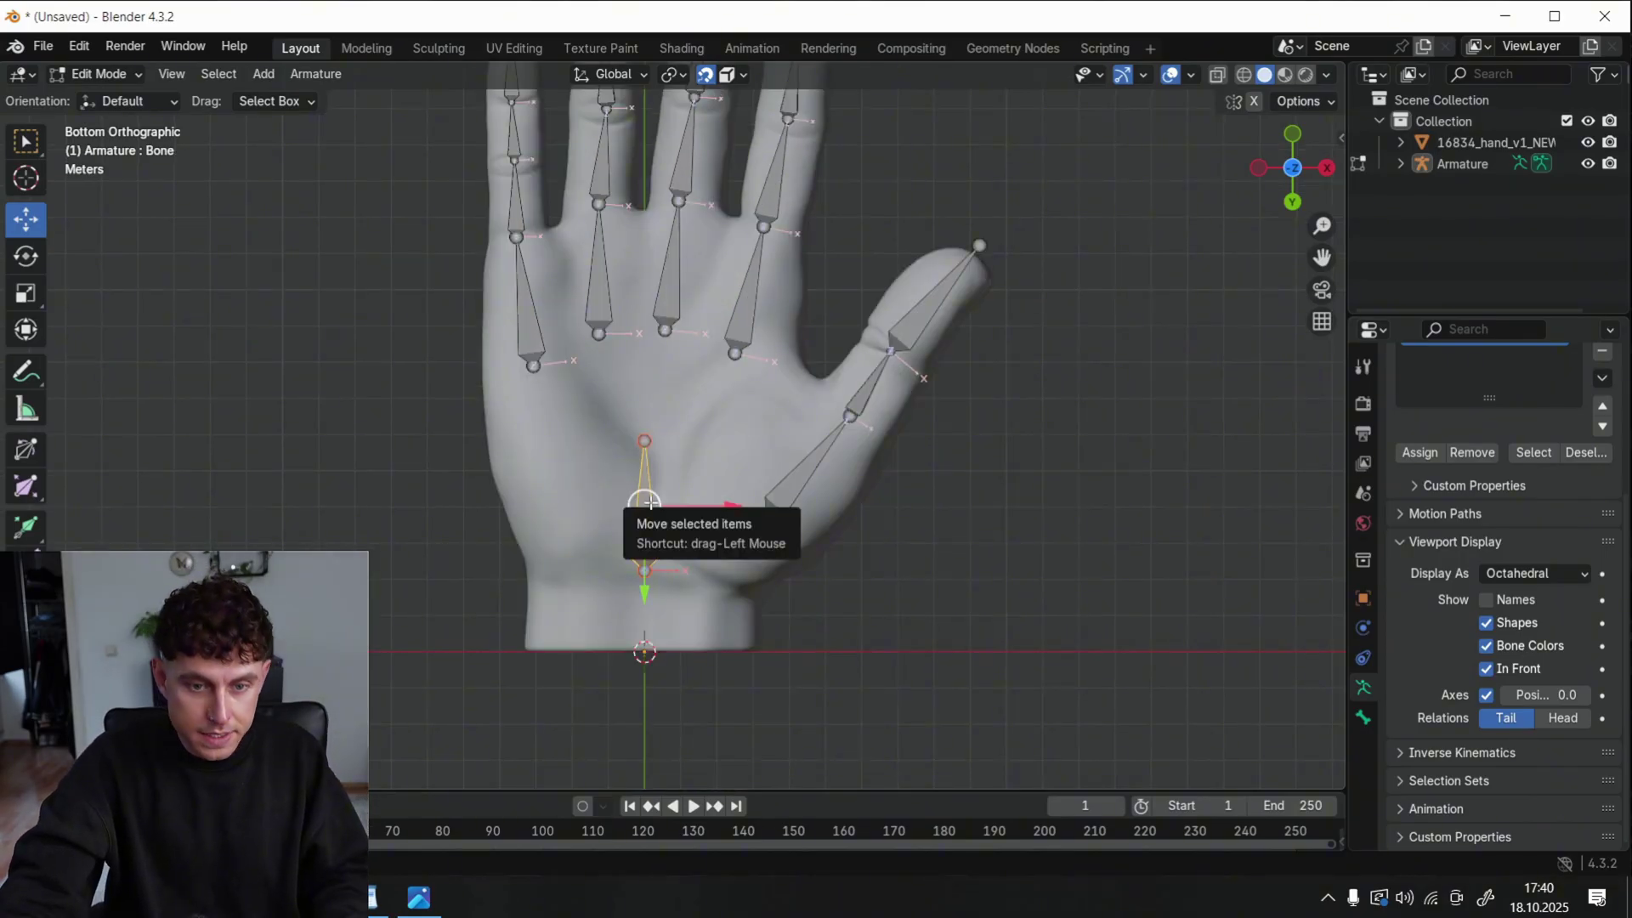
{"action": "left_click", "coordinate": [419, 896]}
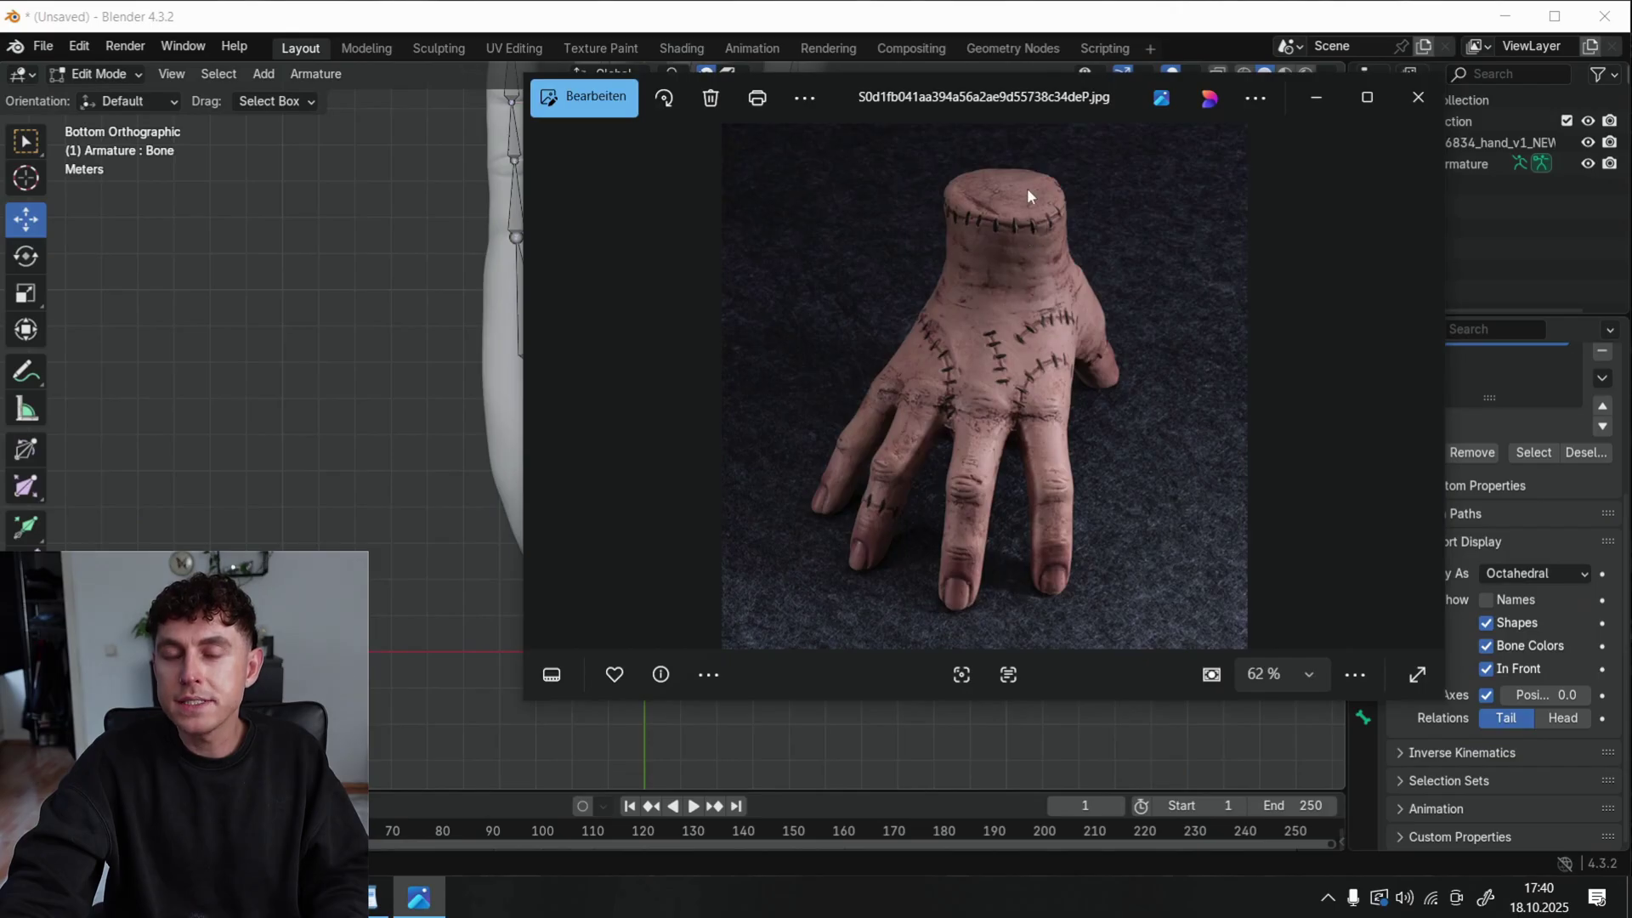
{"action": "left_click", "coordinate": [1315, 97]}
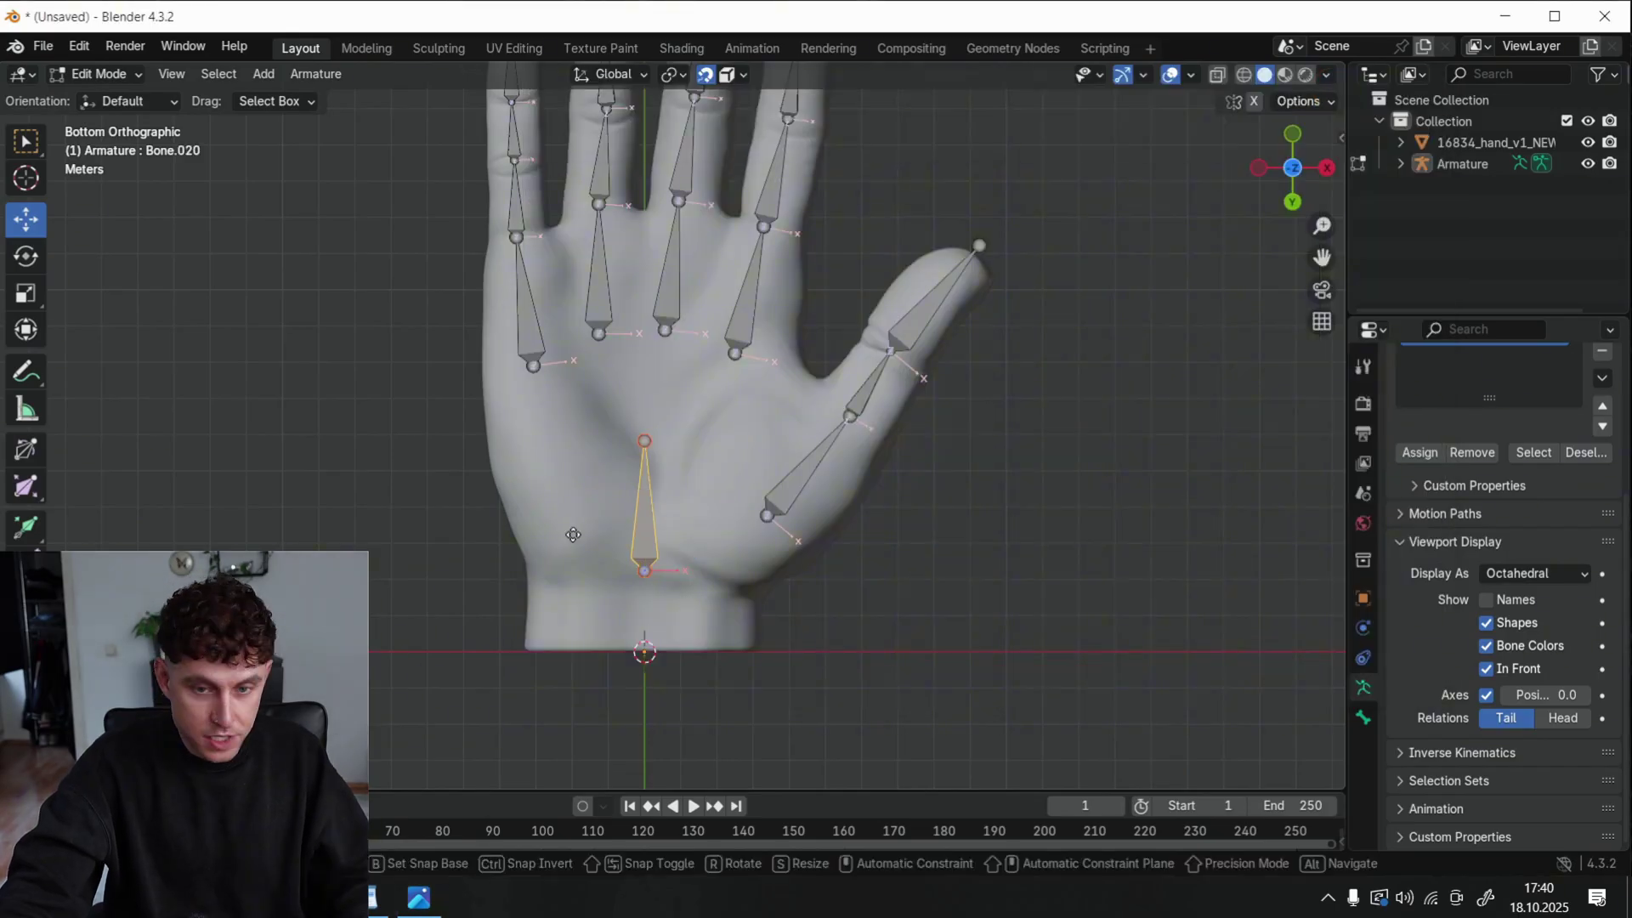
Duplicate the palm bone to the wrist, rotate it upward and shorten it
{"action": "key", "text": "shift+d"}
{"action": "left_click", "coordinate": [656, 589]}
{"action": "key", "text": "shift+space"}
{"action": "key", "text": "r"}
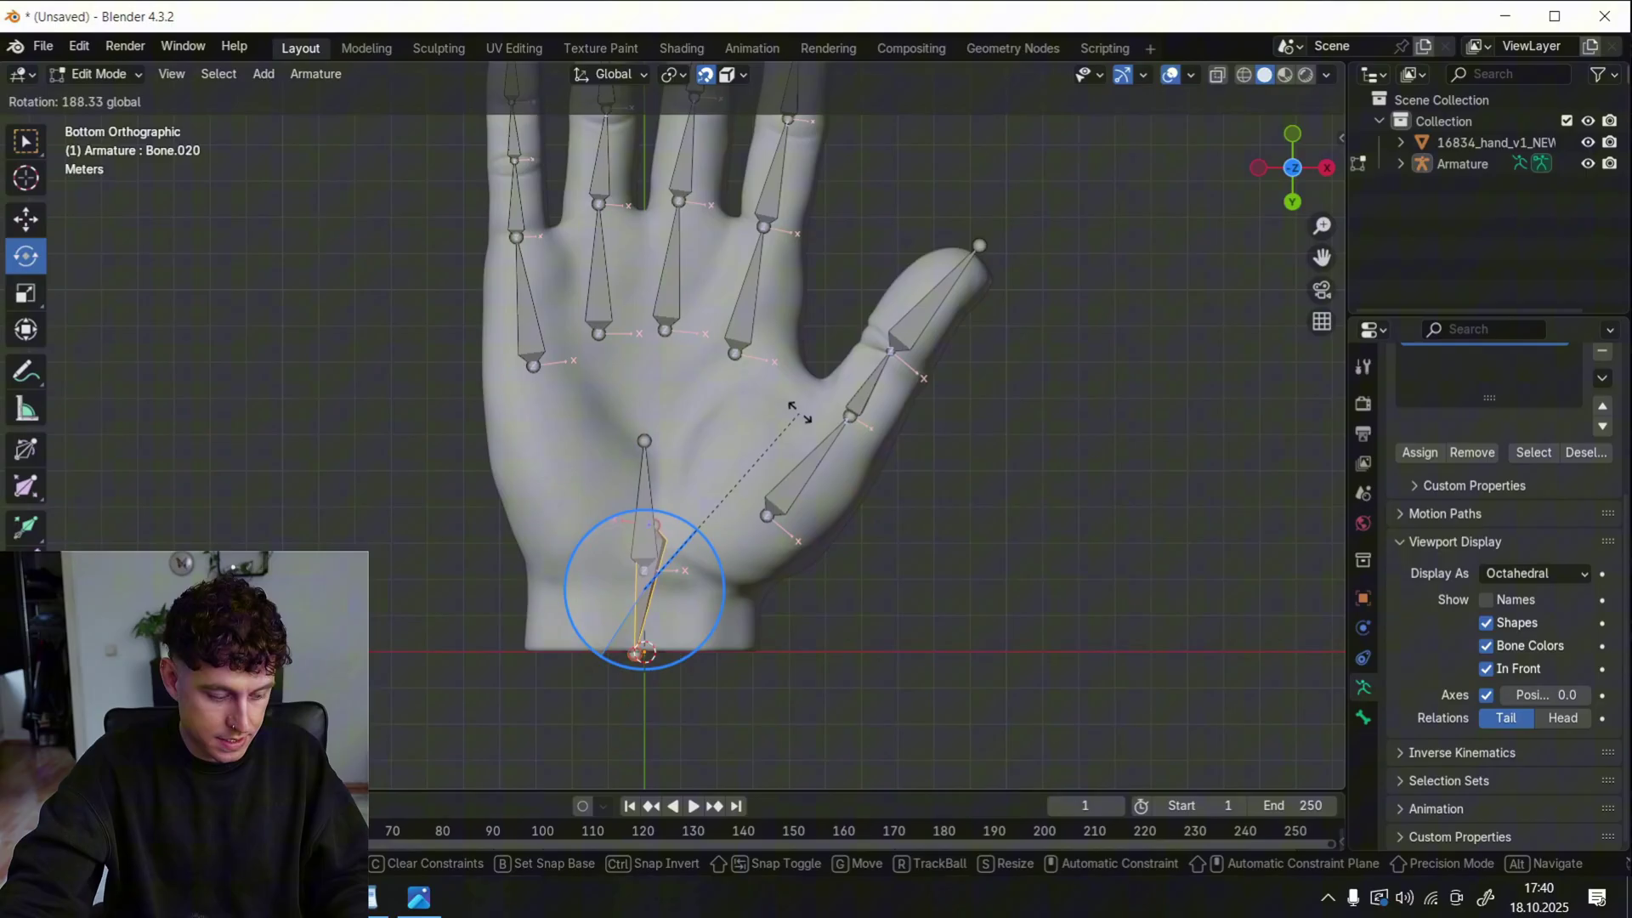
{"action": "key", "text": "s"}
{"action": "left_click", "coordinate": [653, 514]}
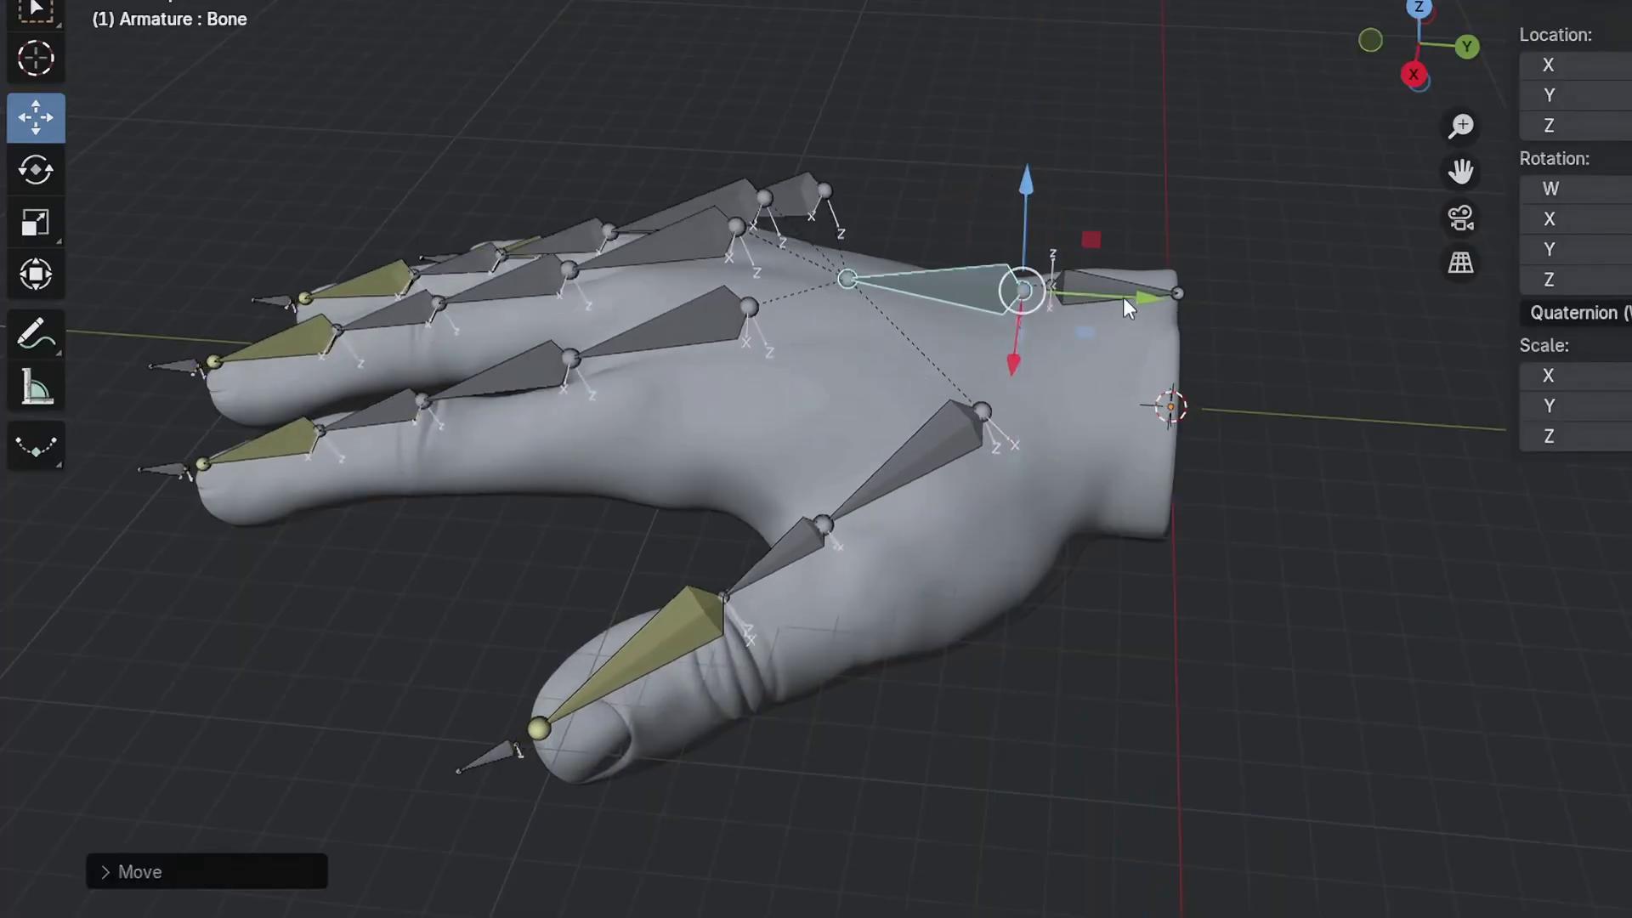
Bring Bone.008's transform readout into view: 1.939 m length, -0.51° roll
{"action": "left_click_drag", "start_coordinate": [1123, 297], "coordinate": [849, 291]}
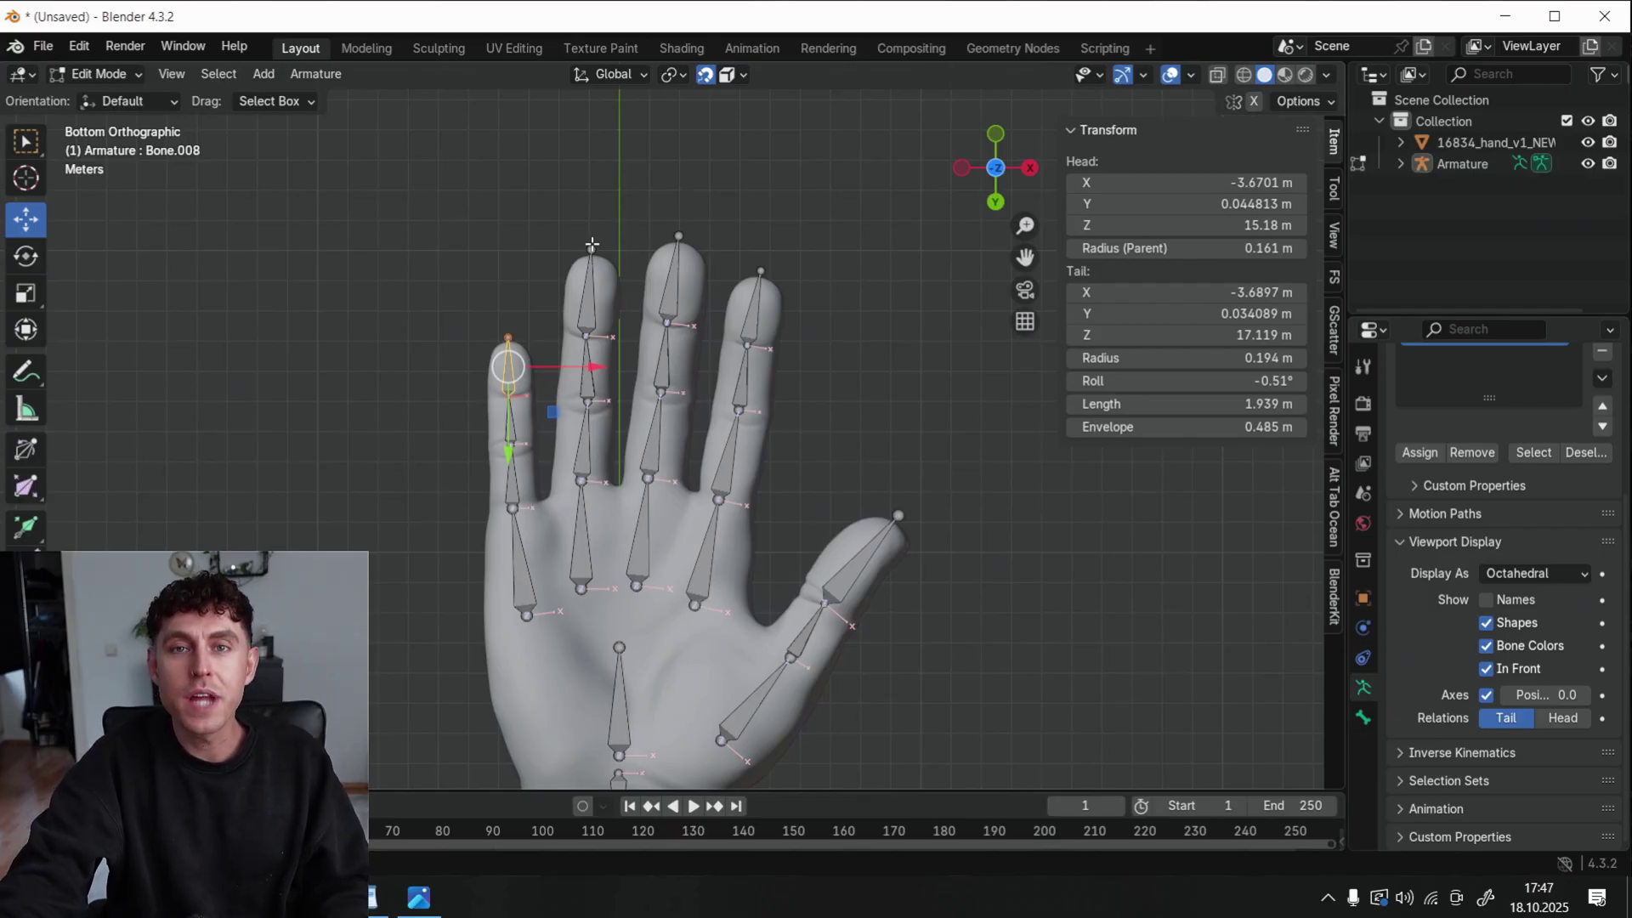
Extrude short extra bones from the fingertips, including the pinky, ring finger and thumb
{"action": "scroll", "coordinate": [589, 245], "scroll_direction": "up", "scroll_amount": 2}
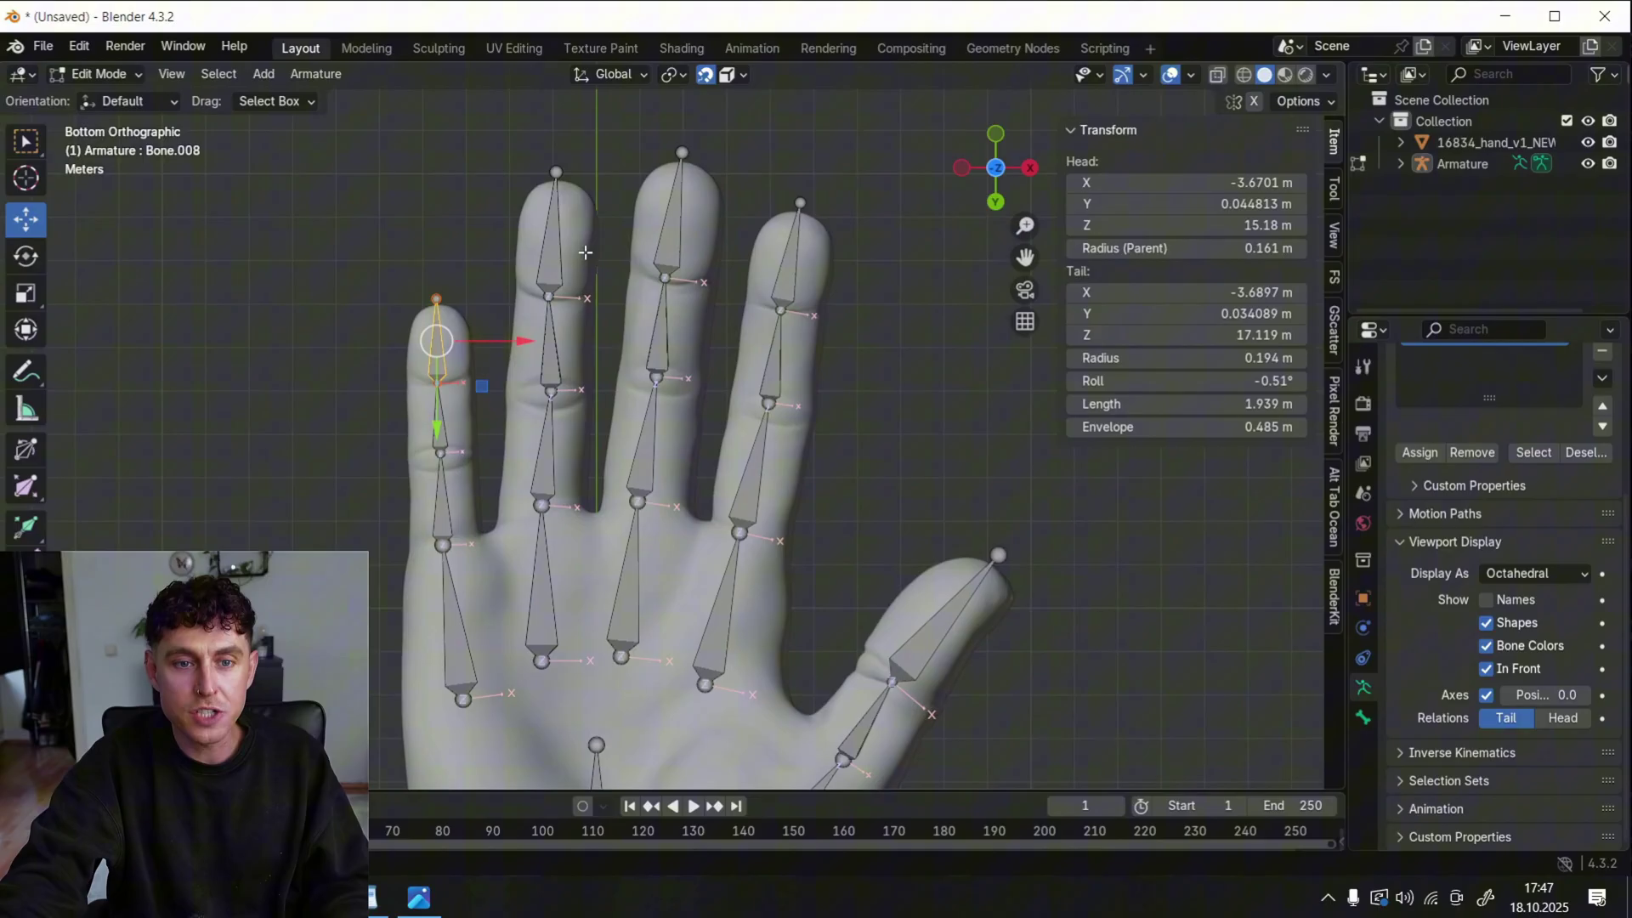
{"action": "left_click", "coordinate": [436, 299]}
{"action": "key", "text": "e"}
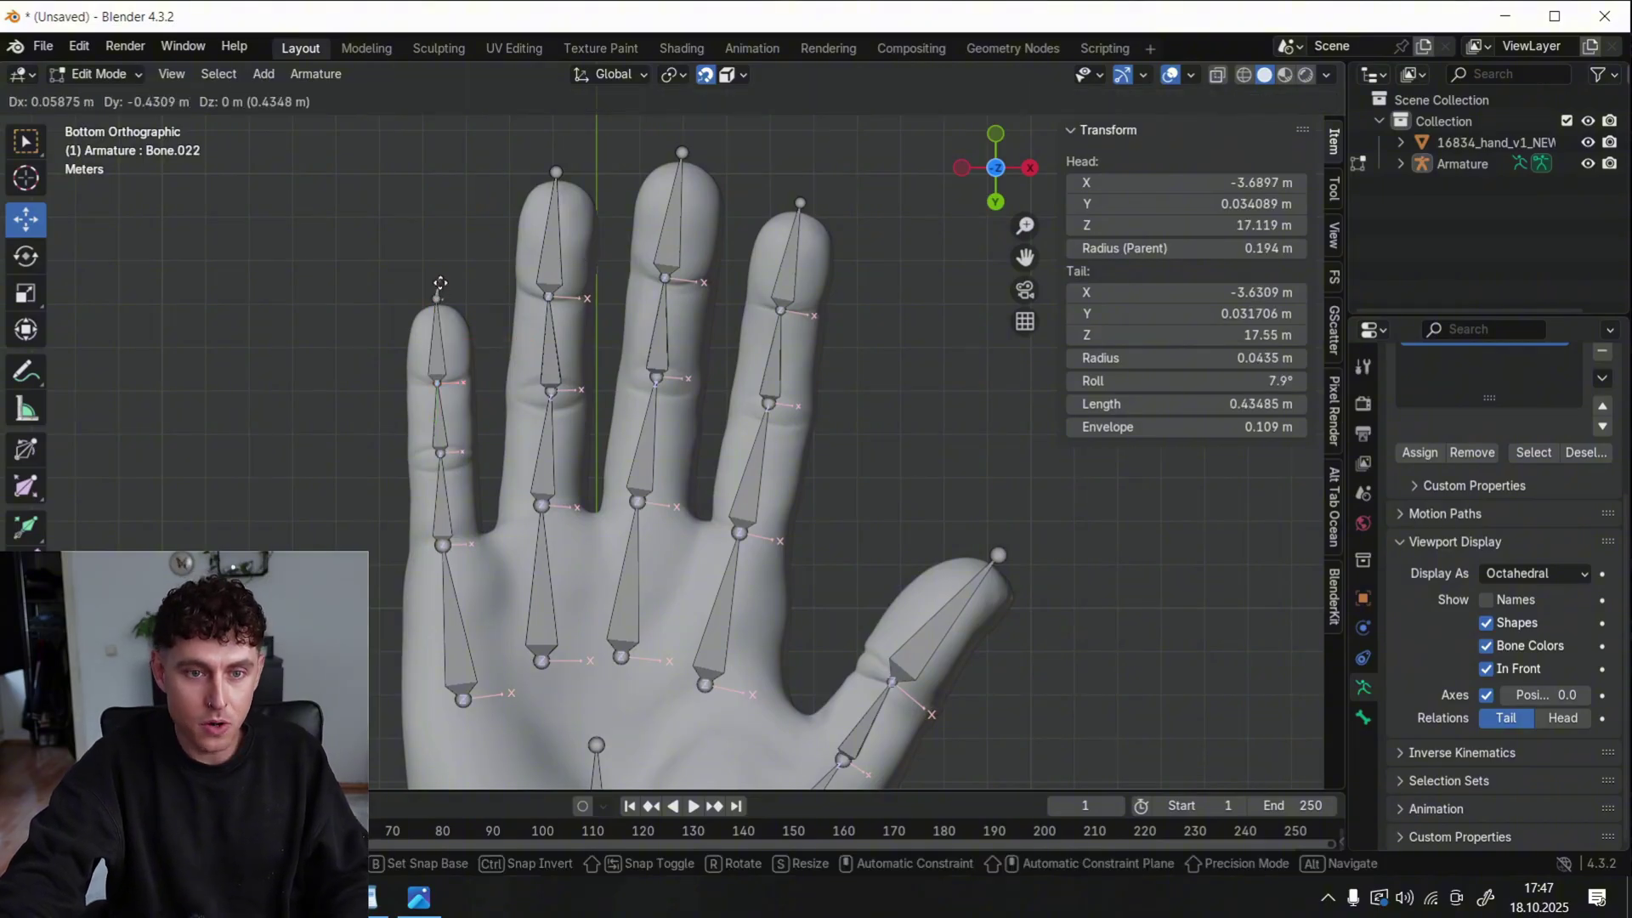
{"action": "left_click", "coordinate": [558, 155]}
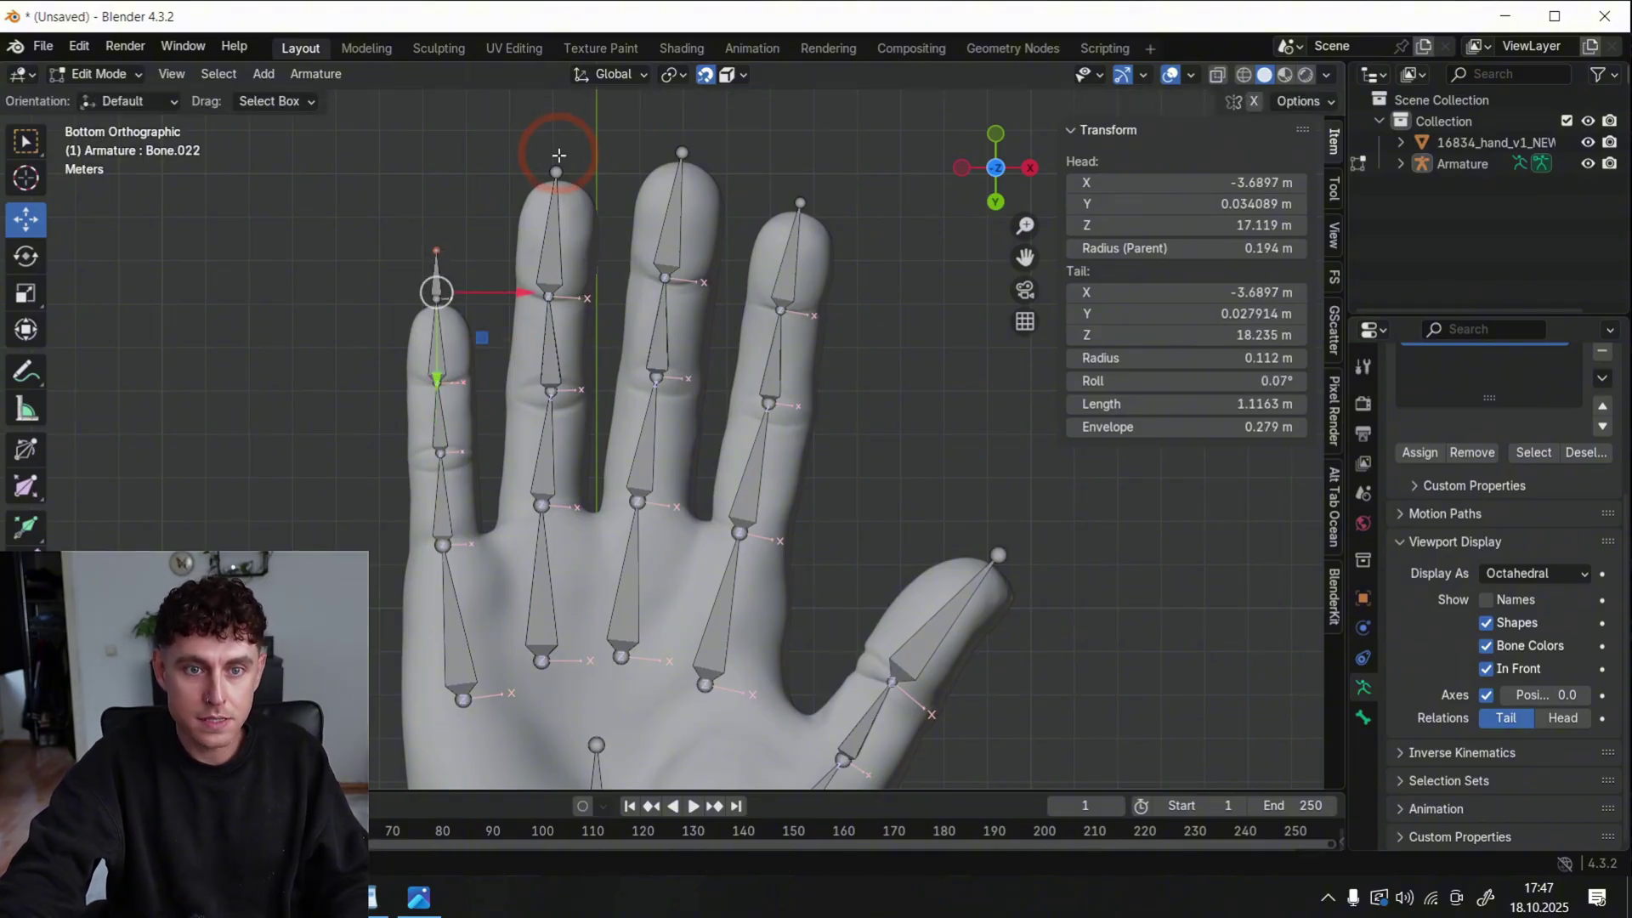
{"action": "left_click", "coordinate": [558, 171]}
{"action": "key", "text": "e"}
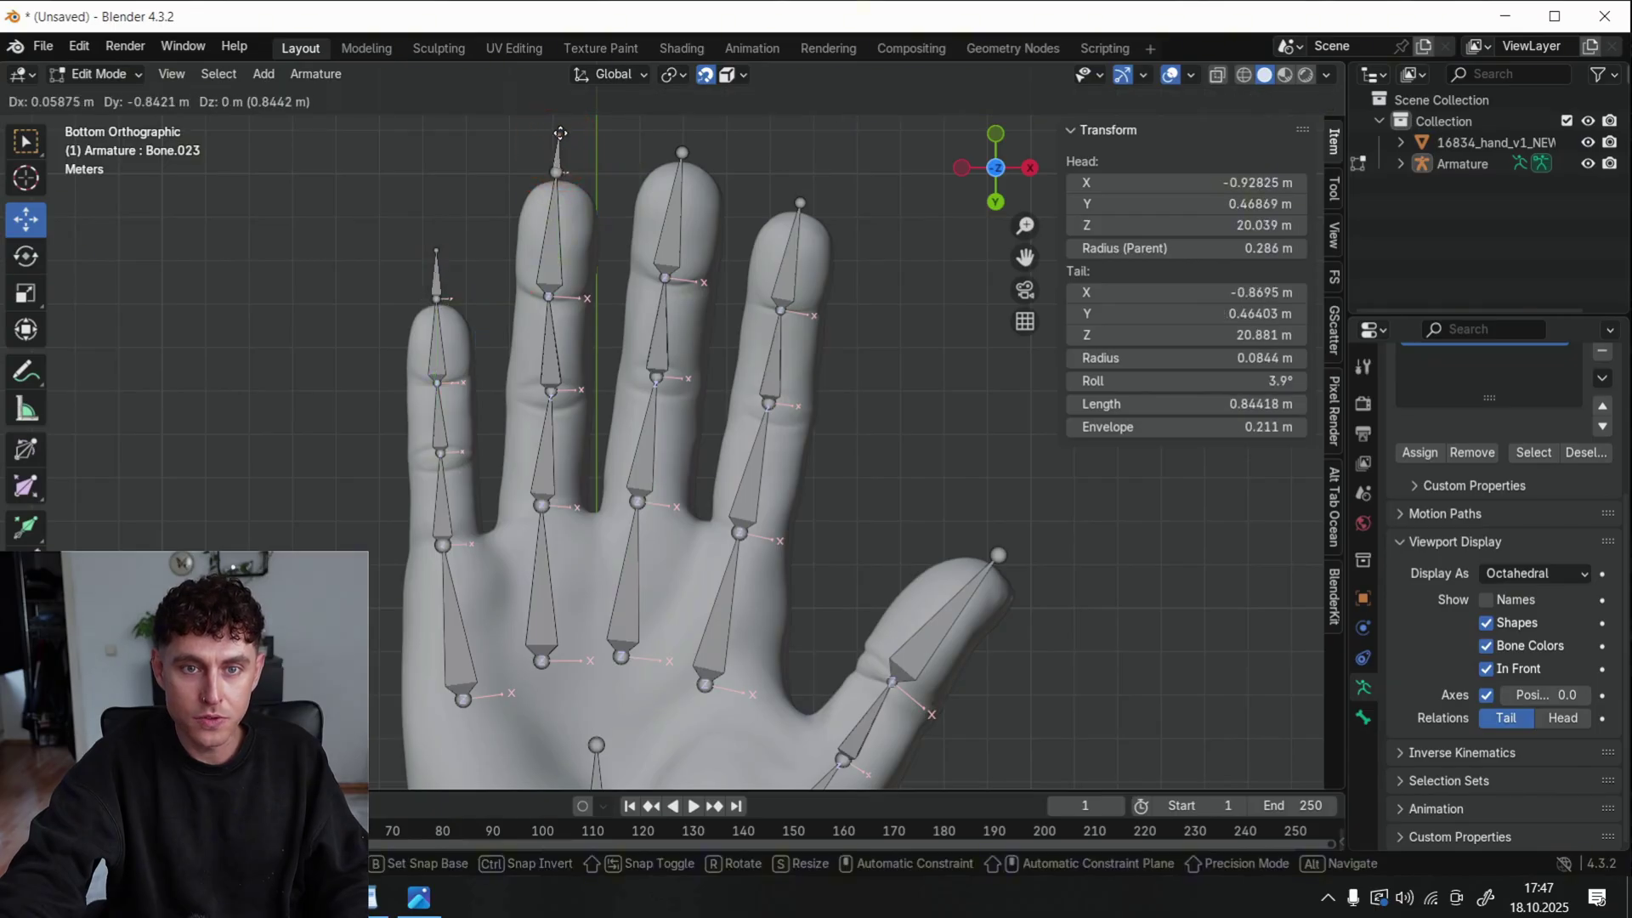
{"action": "left_click", "coordinate": [559, 133]}
{"action": "left_click", "coordinate": [998, 555]}
{"action": "key", "text": "e"}
{"action": "left_click", "coordinate": [1027, 521]}
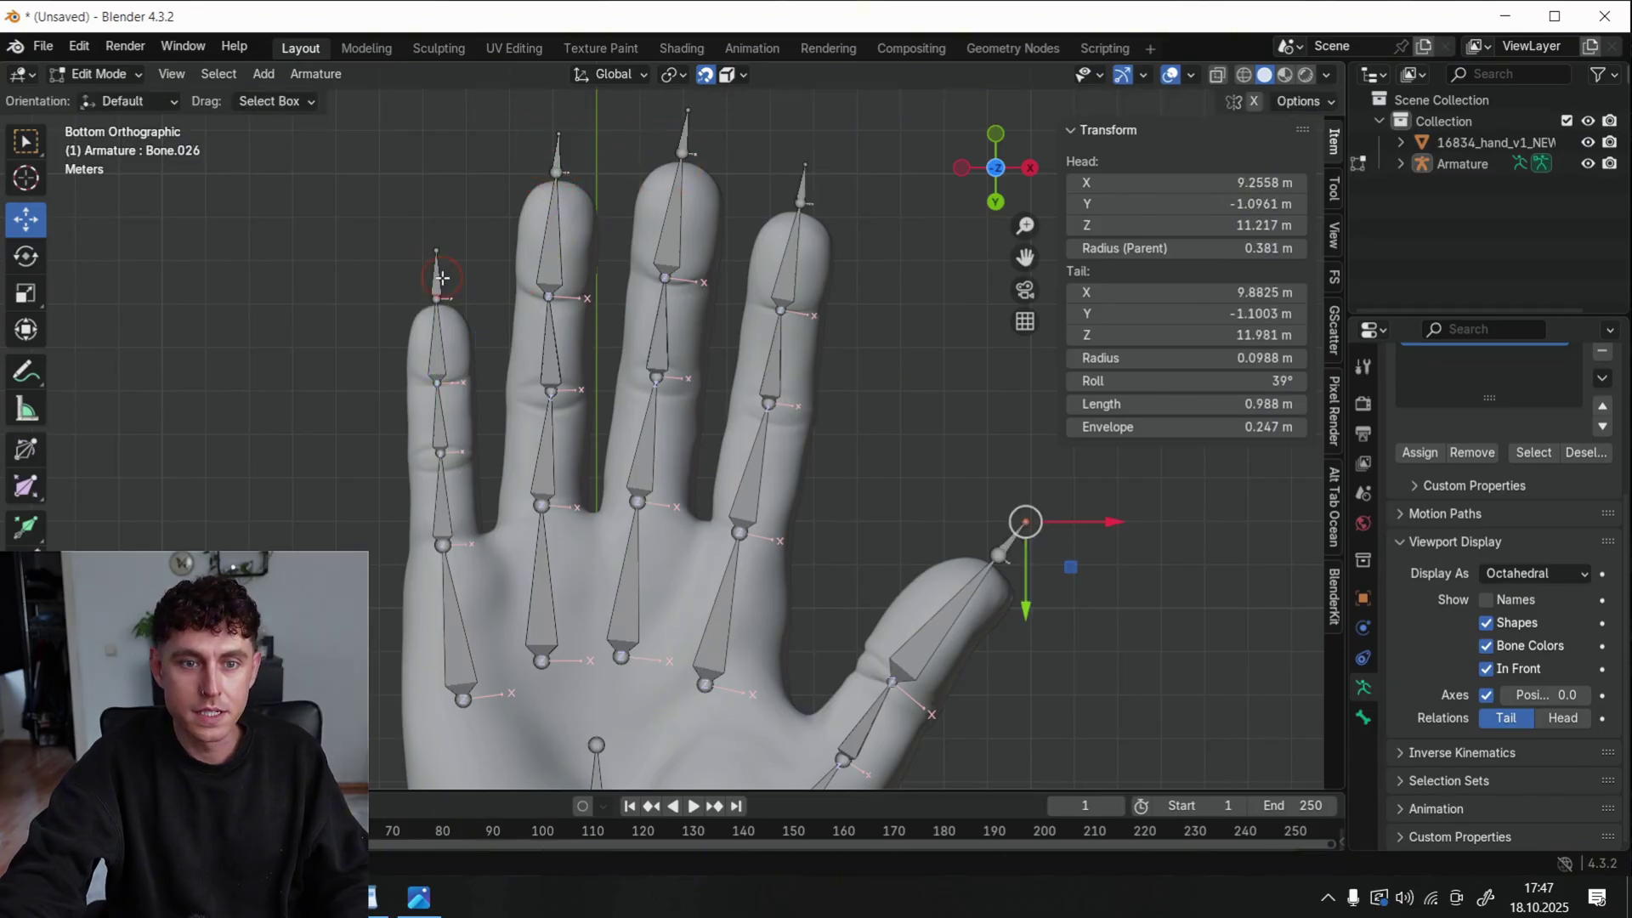
Slide the pinky's tip bone along X to sit over the finger, 1.1163 m long
{"action": "left_click", "coordinate": [436, 274]}
{"action": "scroll", "coordinate": [459, 247], "scroll_direction": "up", "scroll_amount": 1}
{"action": "left_click", "coordinate": [465, 246]}
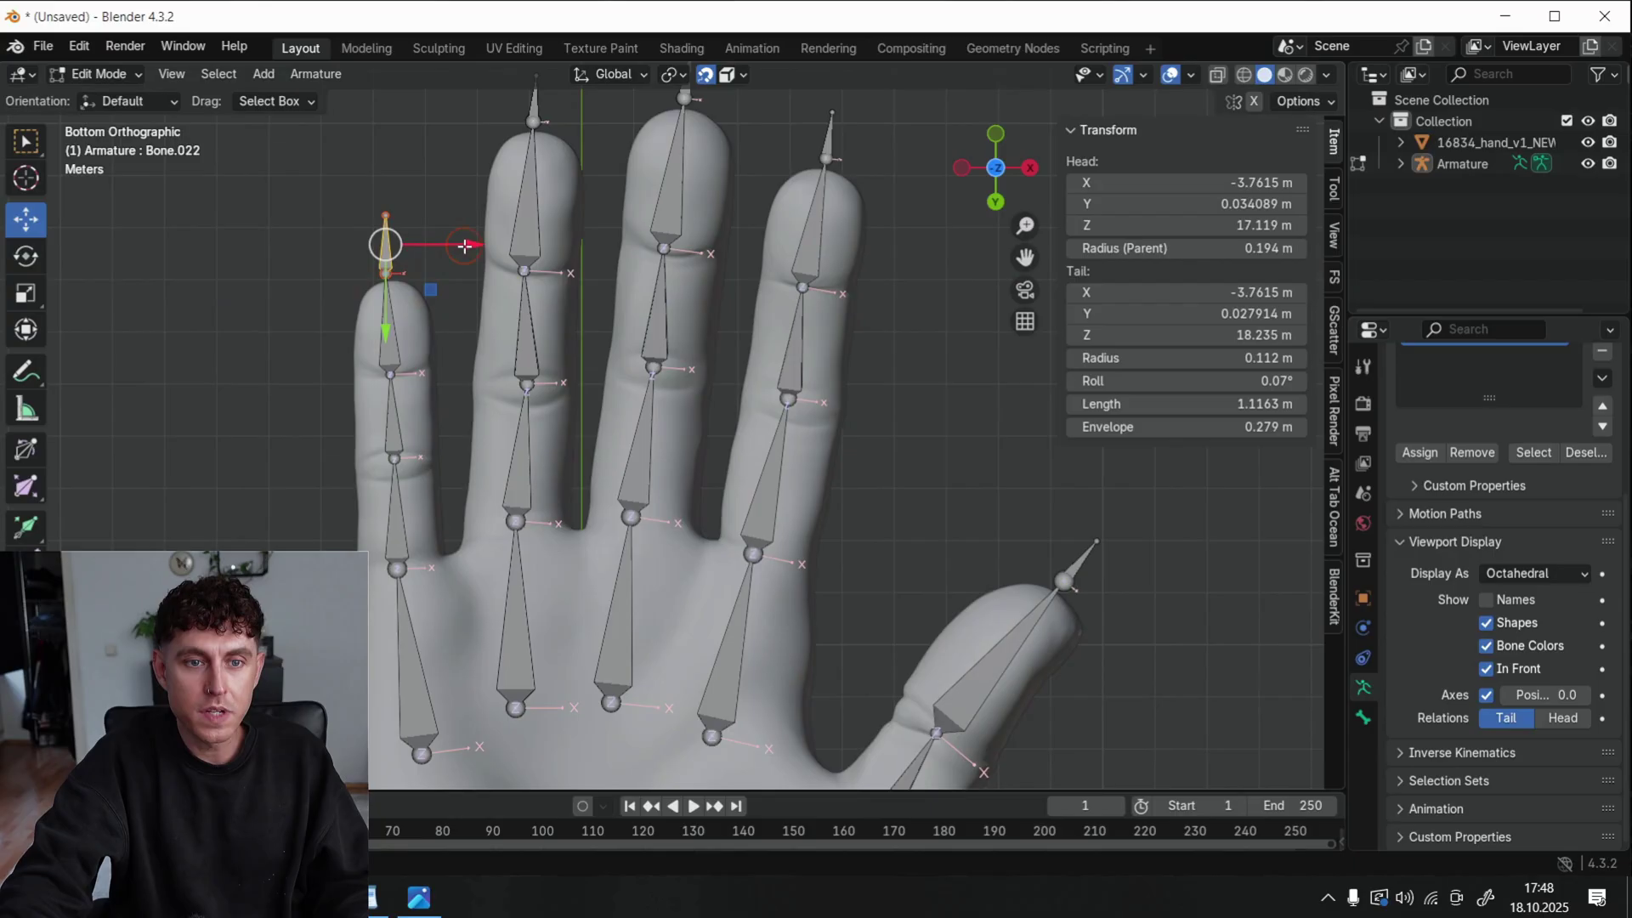
{"action": "mouse_move", "coordinate": [463, 247]}
{"action": "left_mouse_down"}
{"action": "mouse_move", "coordinate": [441, 249]}
{"action": "mouse_move", "coordinate": [470, 252]}
{"action": "mouse_move", "coordinate": [455, 252]}
{"action": "left_mouse_up"}
{"action": "scroll", "coordinate": [408, 323], "scroll_direction": "down", "scroll_amount": 1}
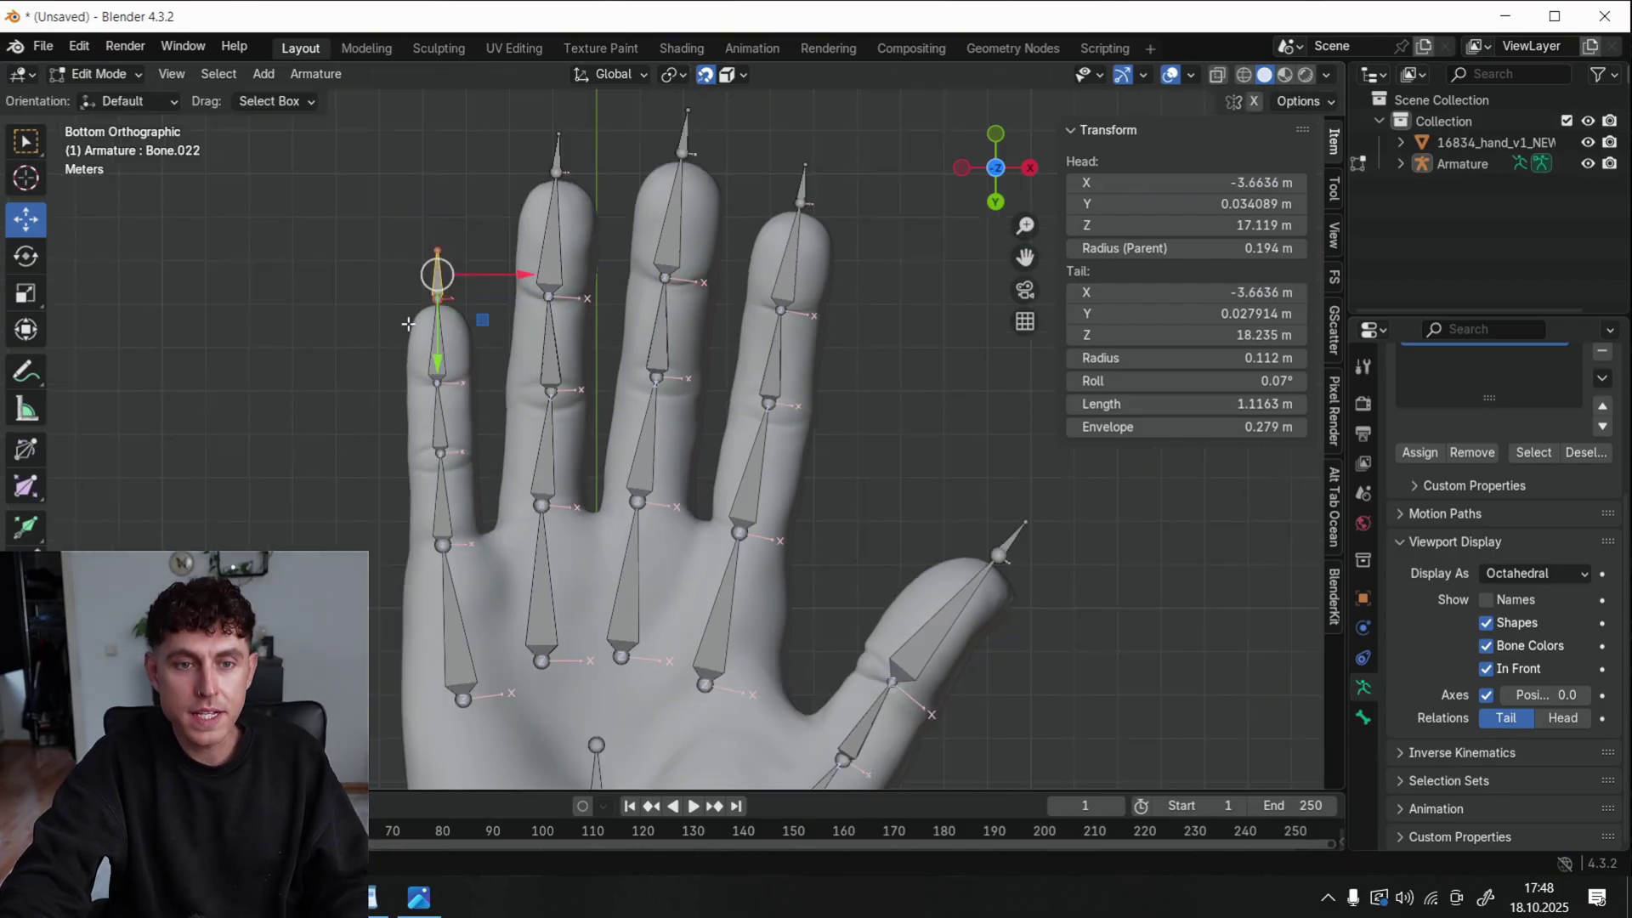
Clear Parent on all five fingertip bones, then test-move them and undo the move
{"action": "left_click", "coordinate": [685, 129], "text": "shift"}
{"action": "left_click", "coordinate": [558, 153], "text": "shift"}
{"action": "left_click", "coordinate": [778, 185], "text": "shift"}
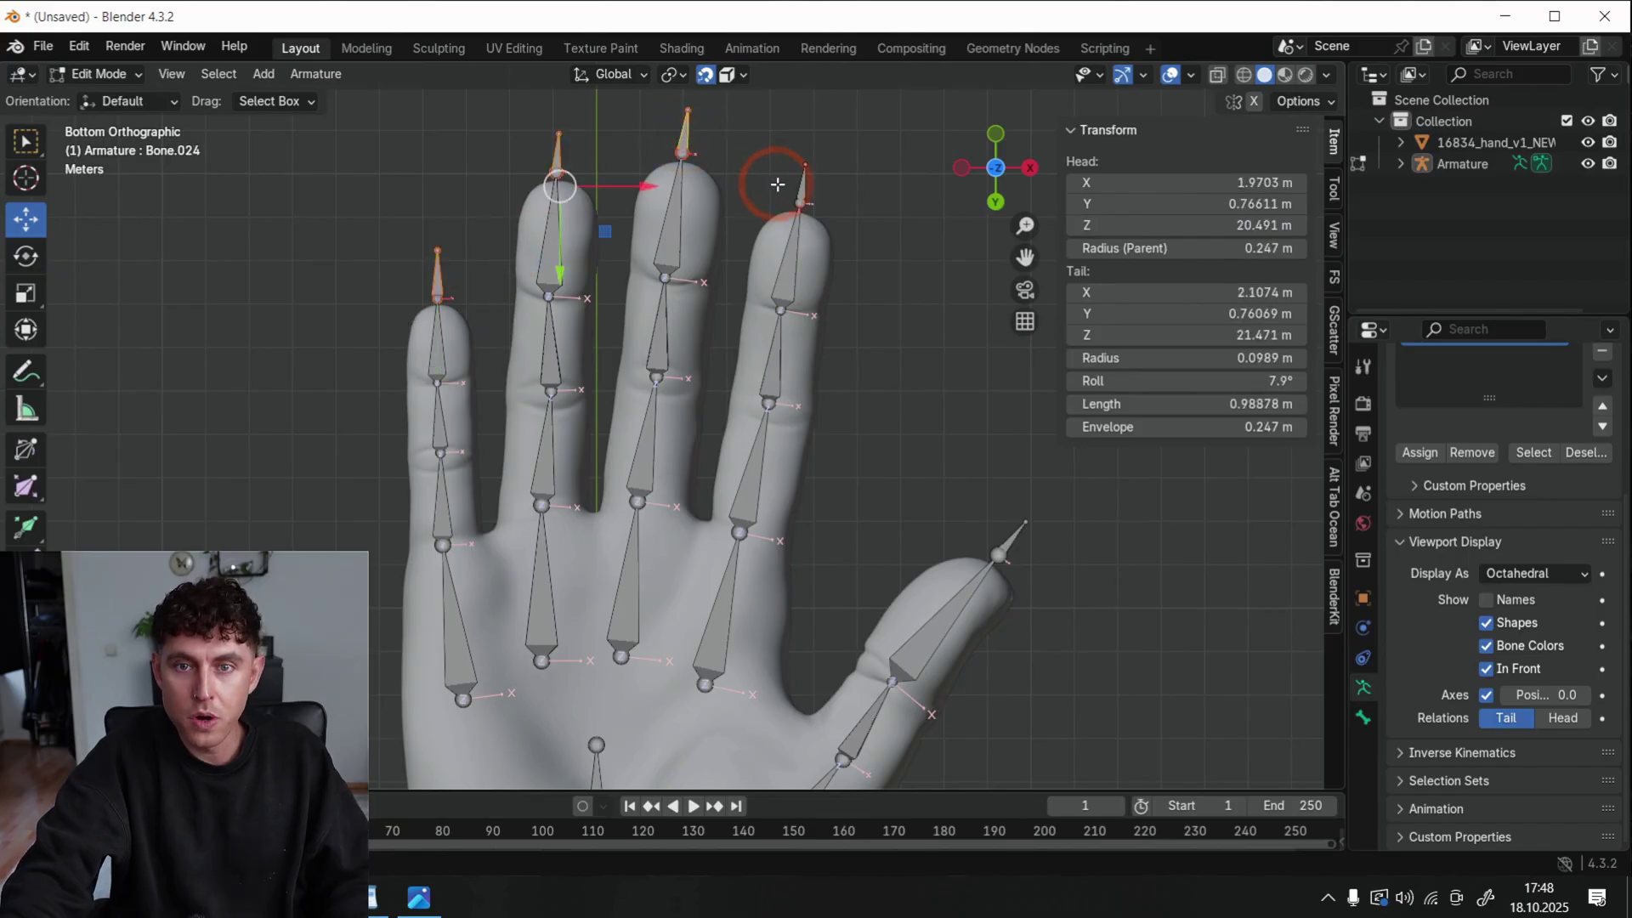
{"action": "left_click", "coordinate": [1014, 542], "text": "shift"}
{"action": "key", "text": "alt+p"}
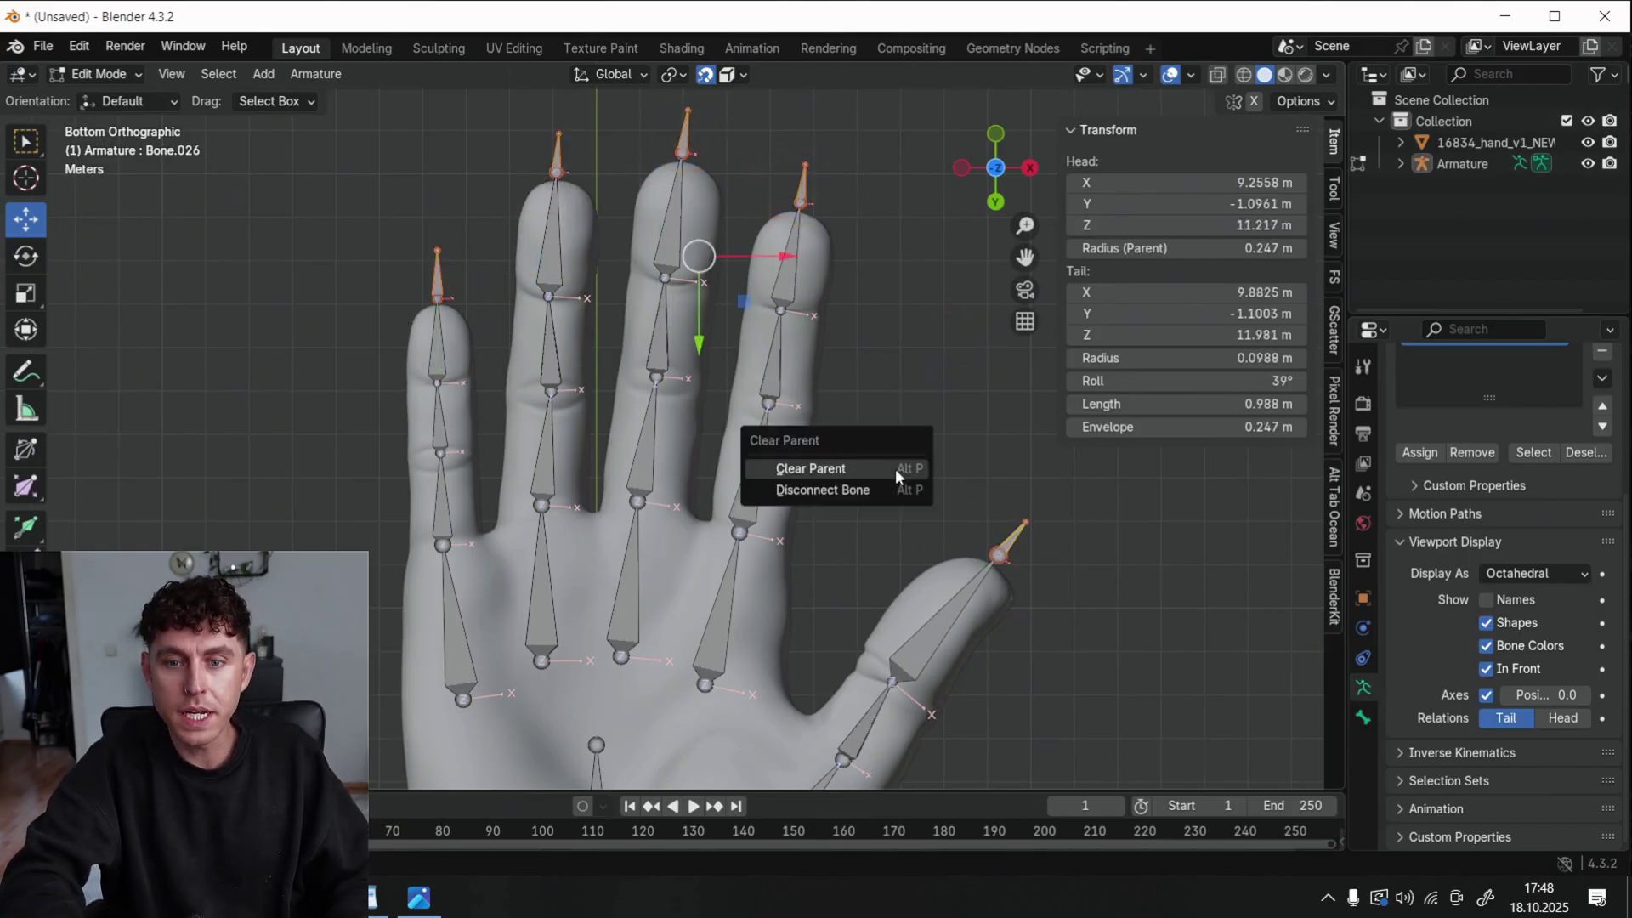
{"action": "left_click", "coordinate": [895, 468]}
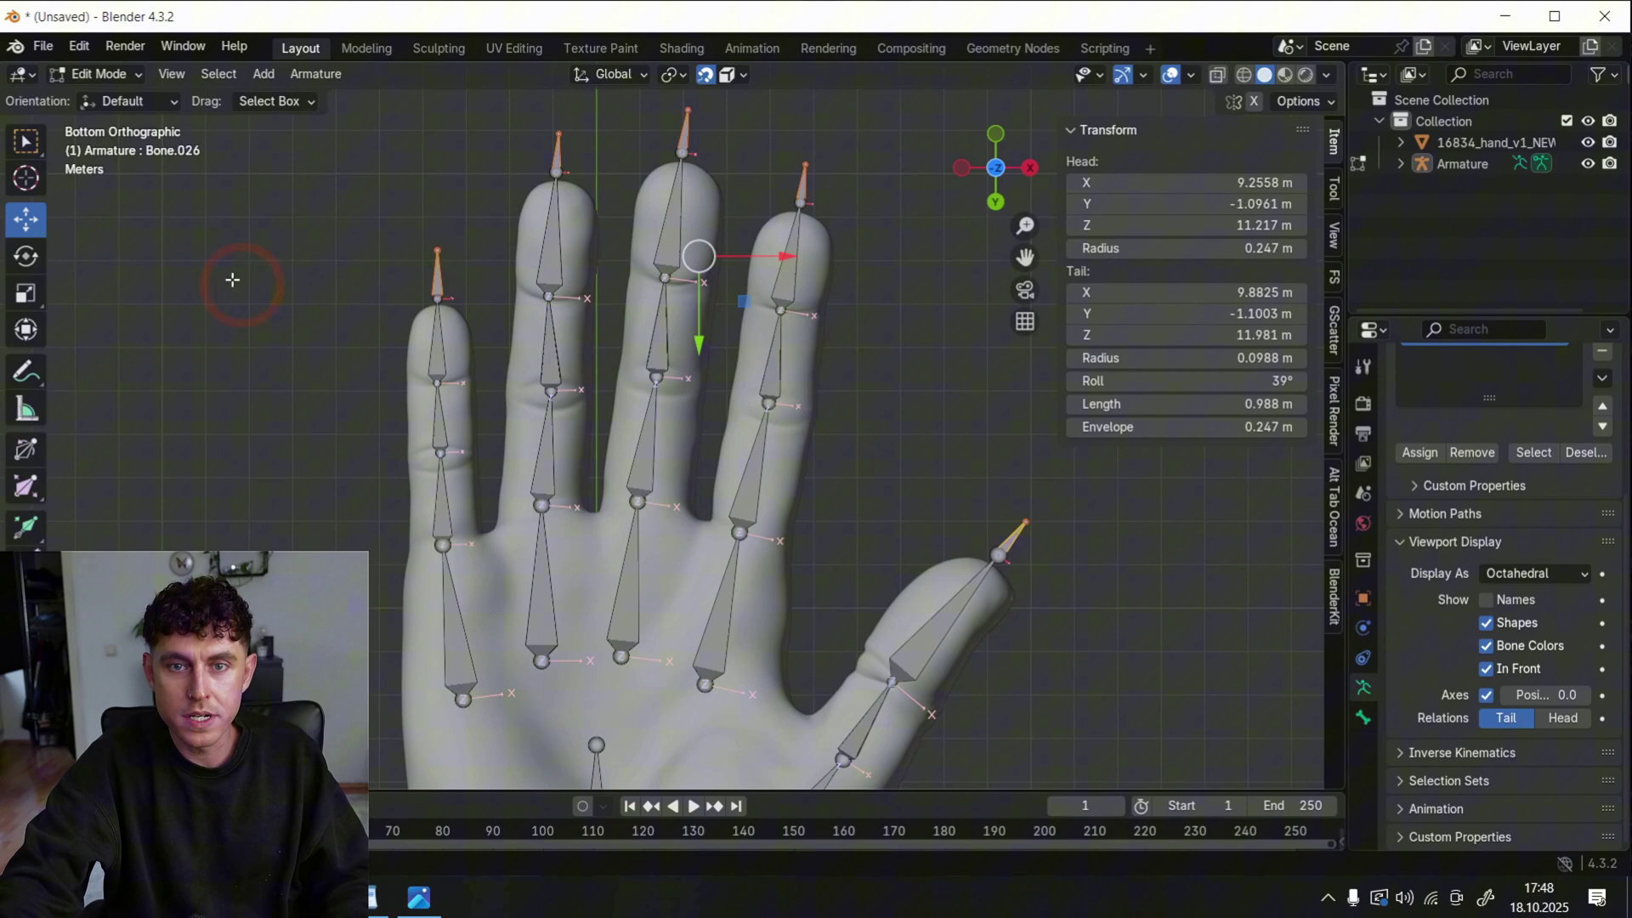
{"action": "left_click_drag", "start_coordinate": [698, 254], "coordinate": [700, 240]}
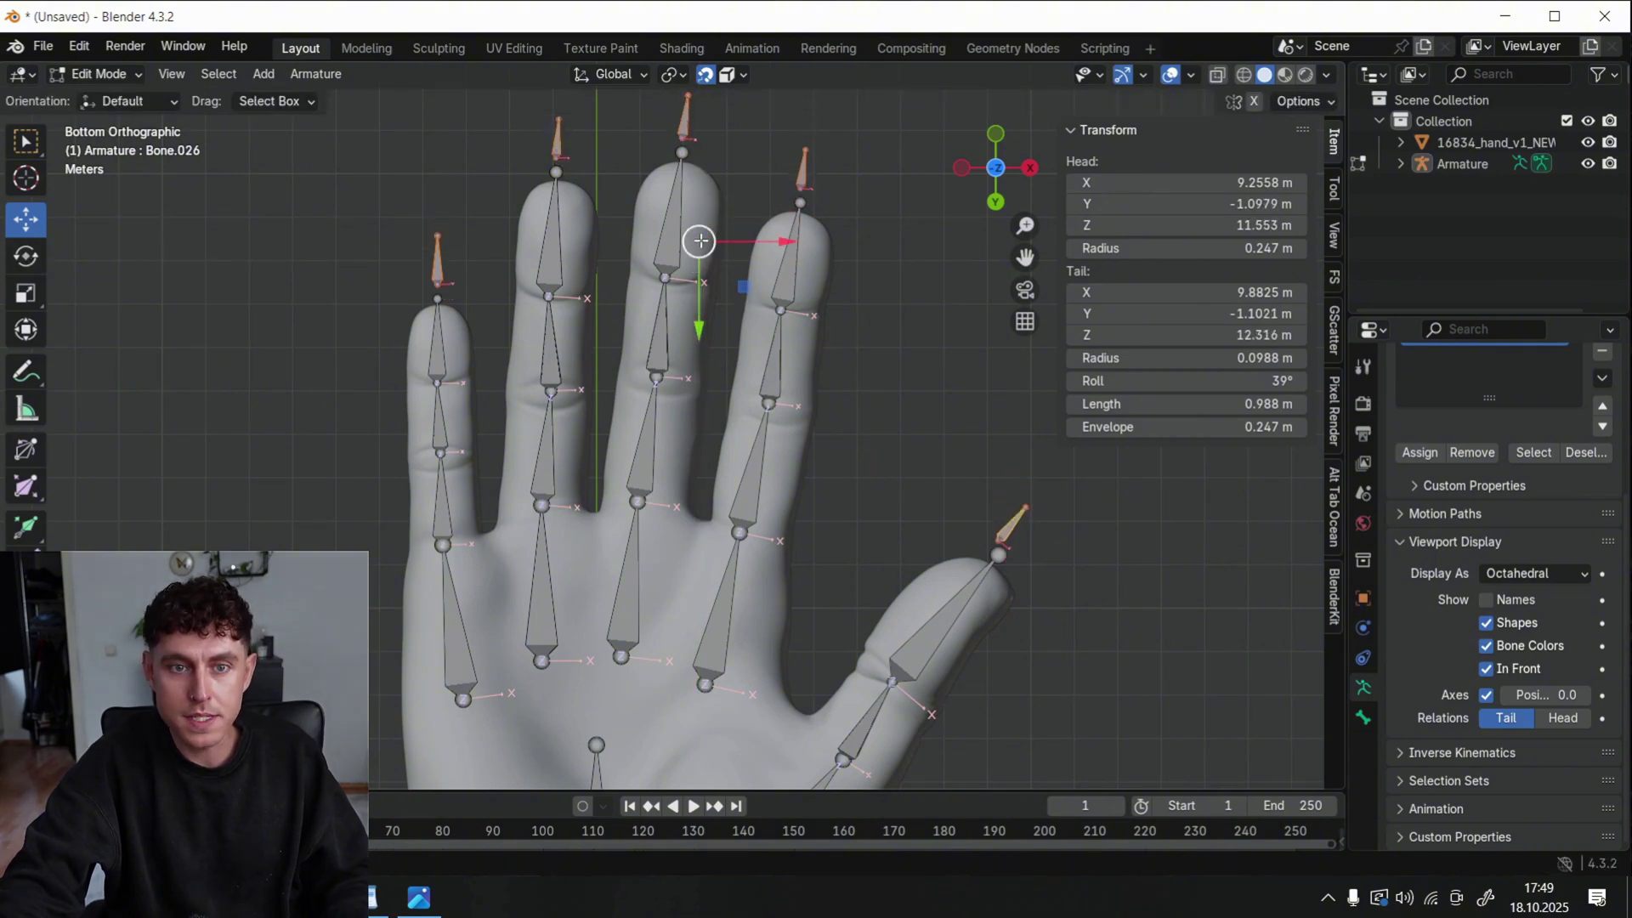
{"action": "key", "text": "ctrl+z"}
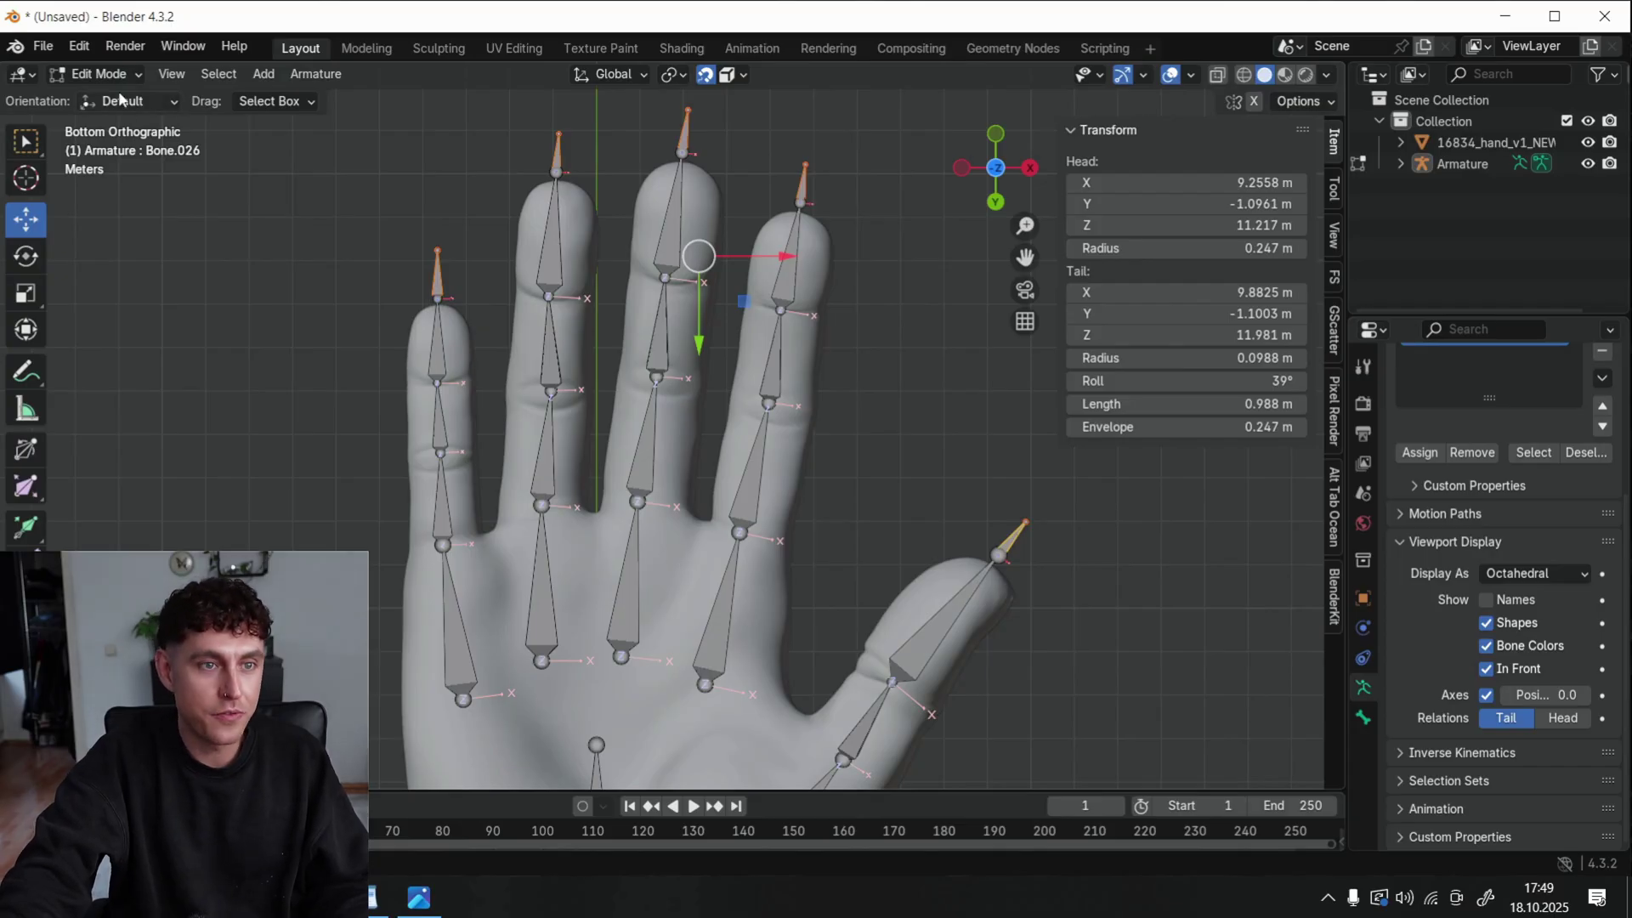
In Pose Mode, add an IK constraint to the pinky's upper bone targeting its fingertip bone
{"action": "left_click", "coordinate": [100, 74]}
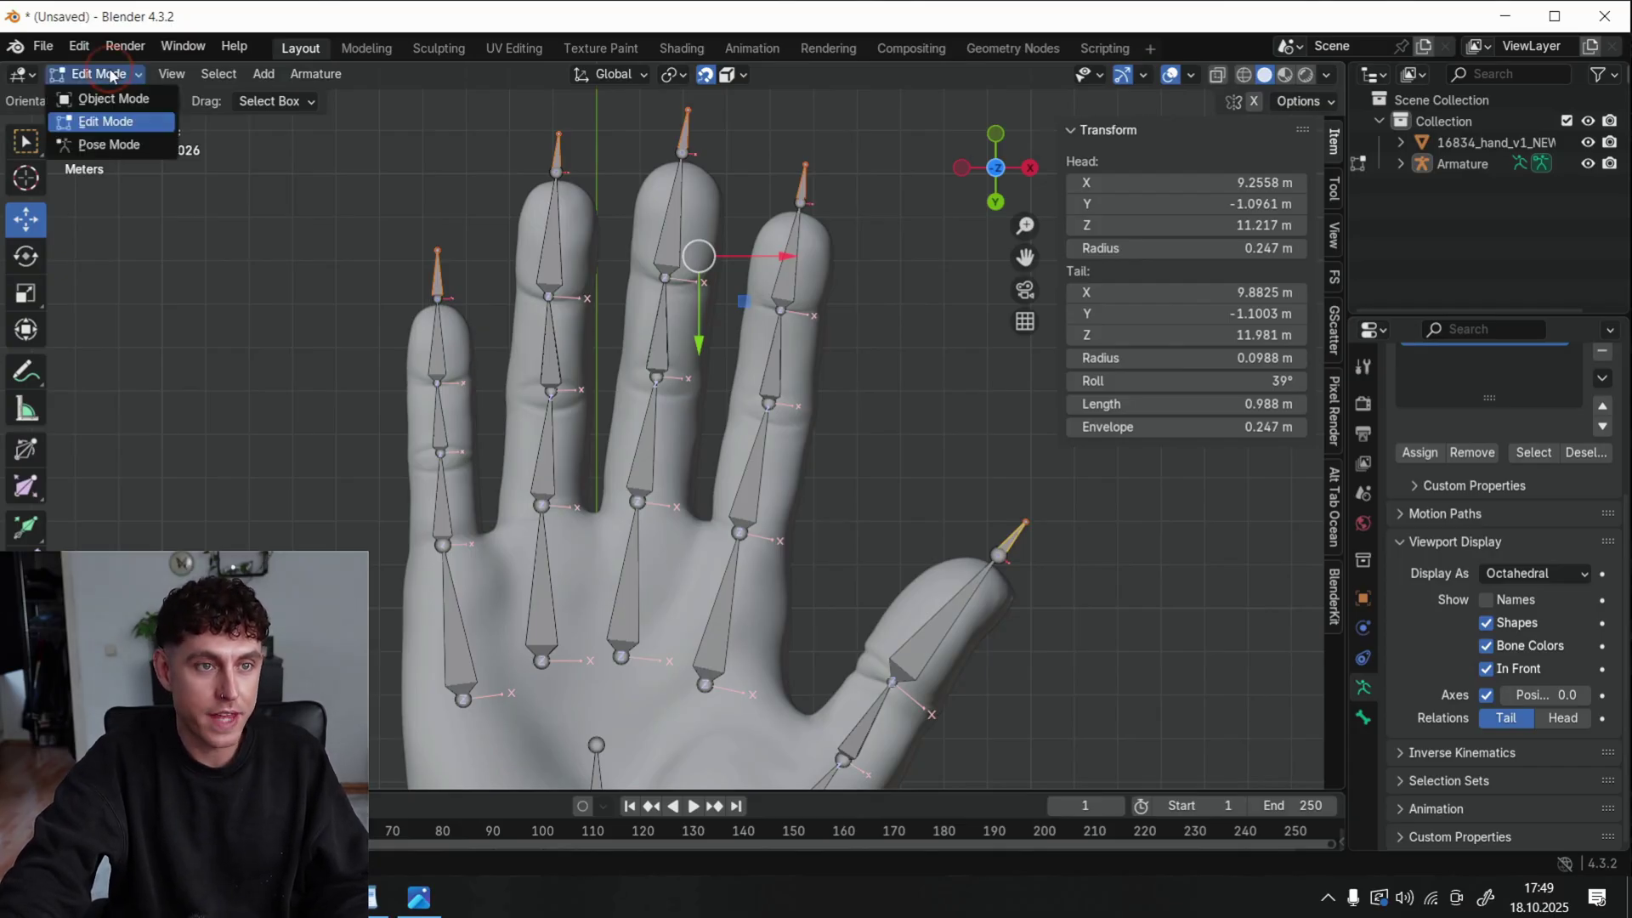
{"action": "left_click", "coordinate": [114, 146]}
{"action": "left_click", "coordinate": [437, 274]}
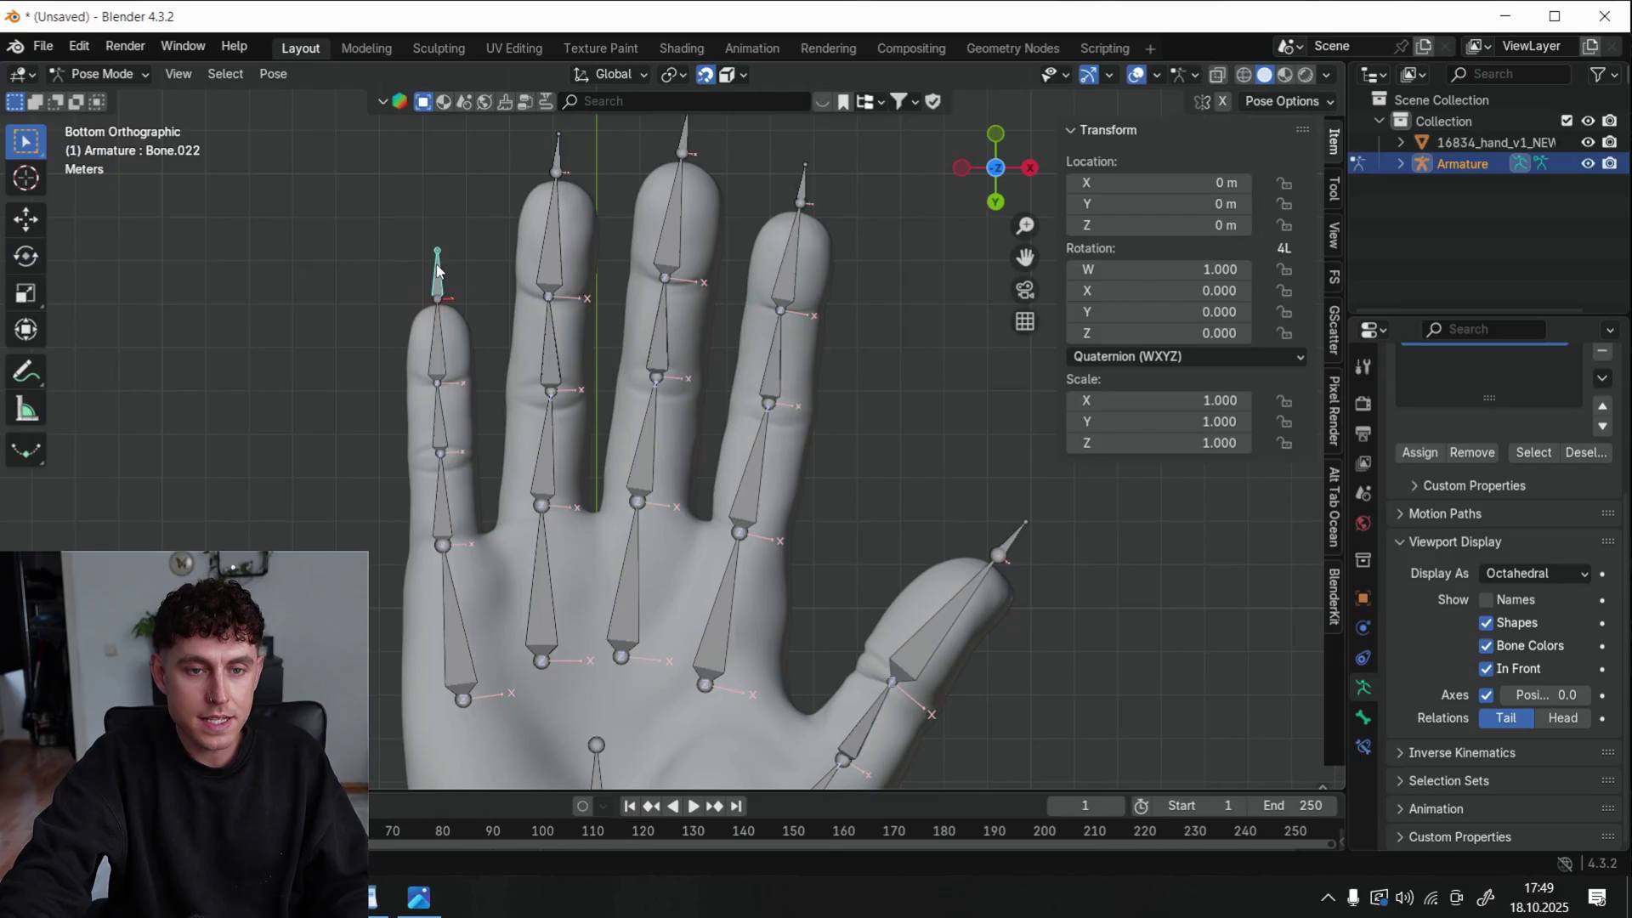
{"action": "left_click", "coordinate": [440, 349], "text": "shift"}
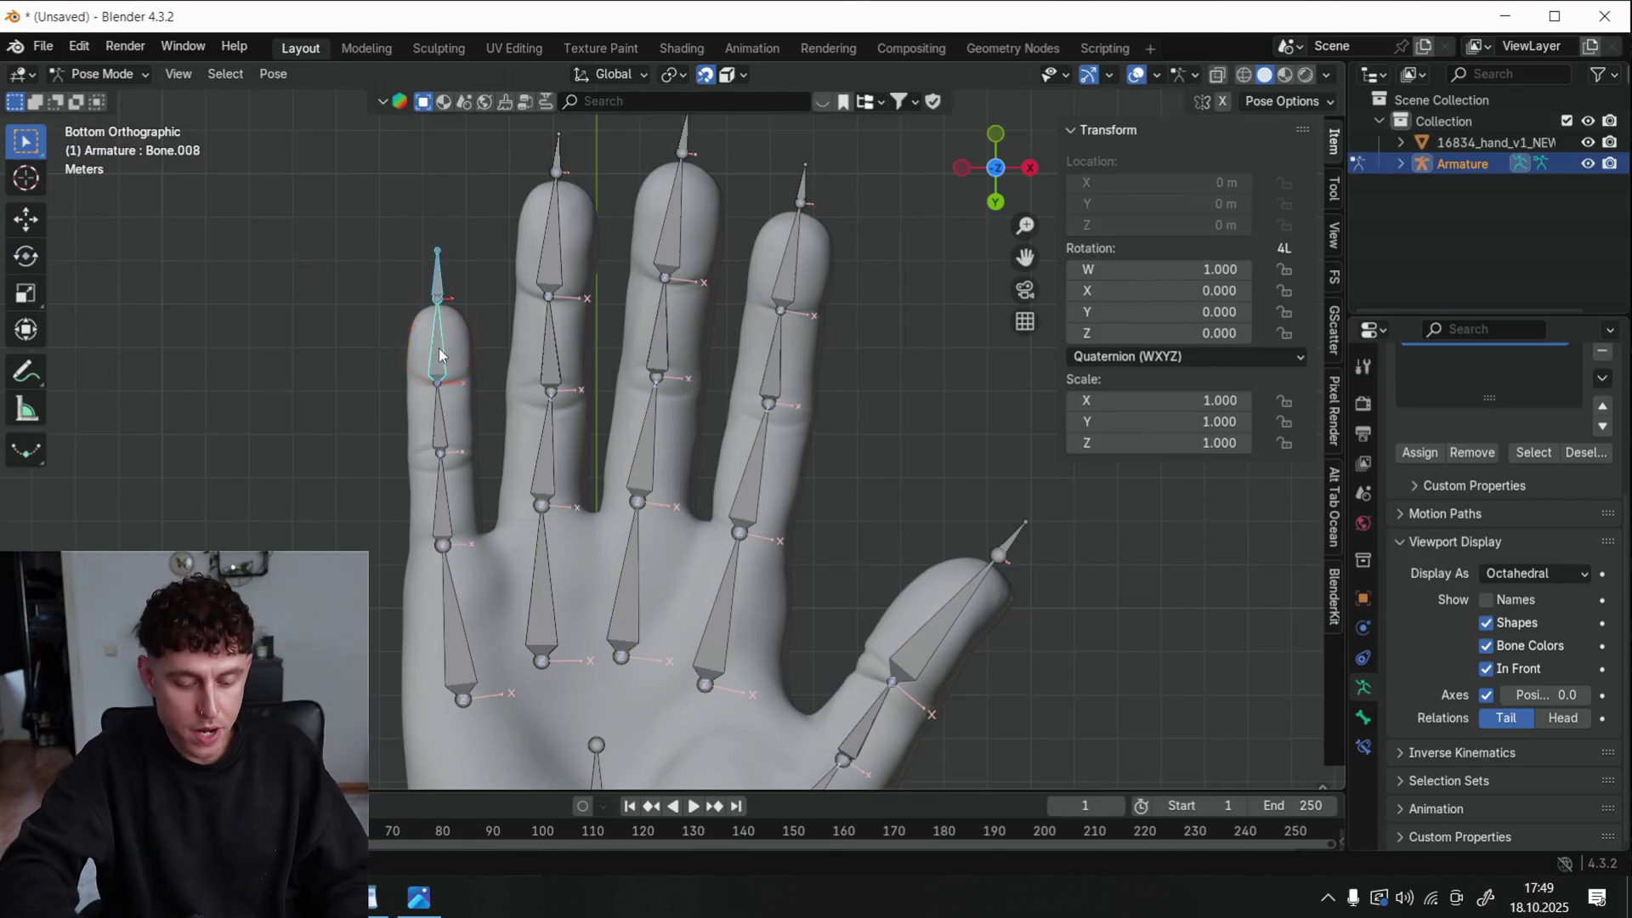
{"action": "key", "text": "shift+i"}
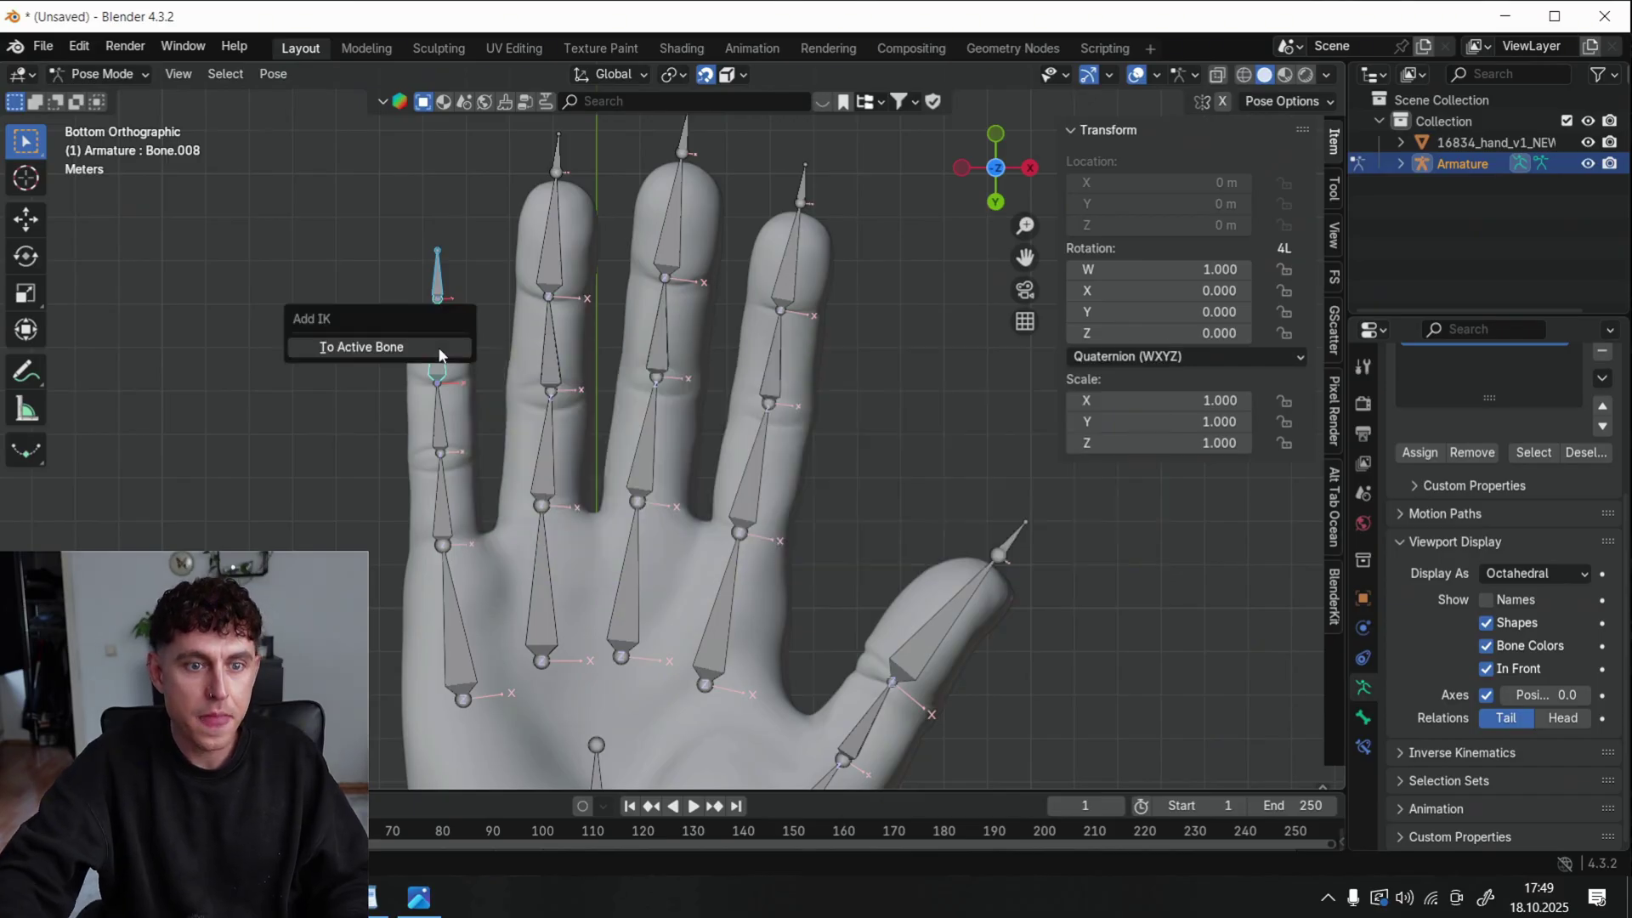
{"action": "left_click", "coordinate": [438, 347]}
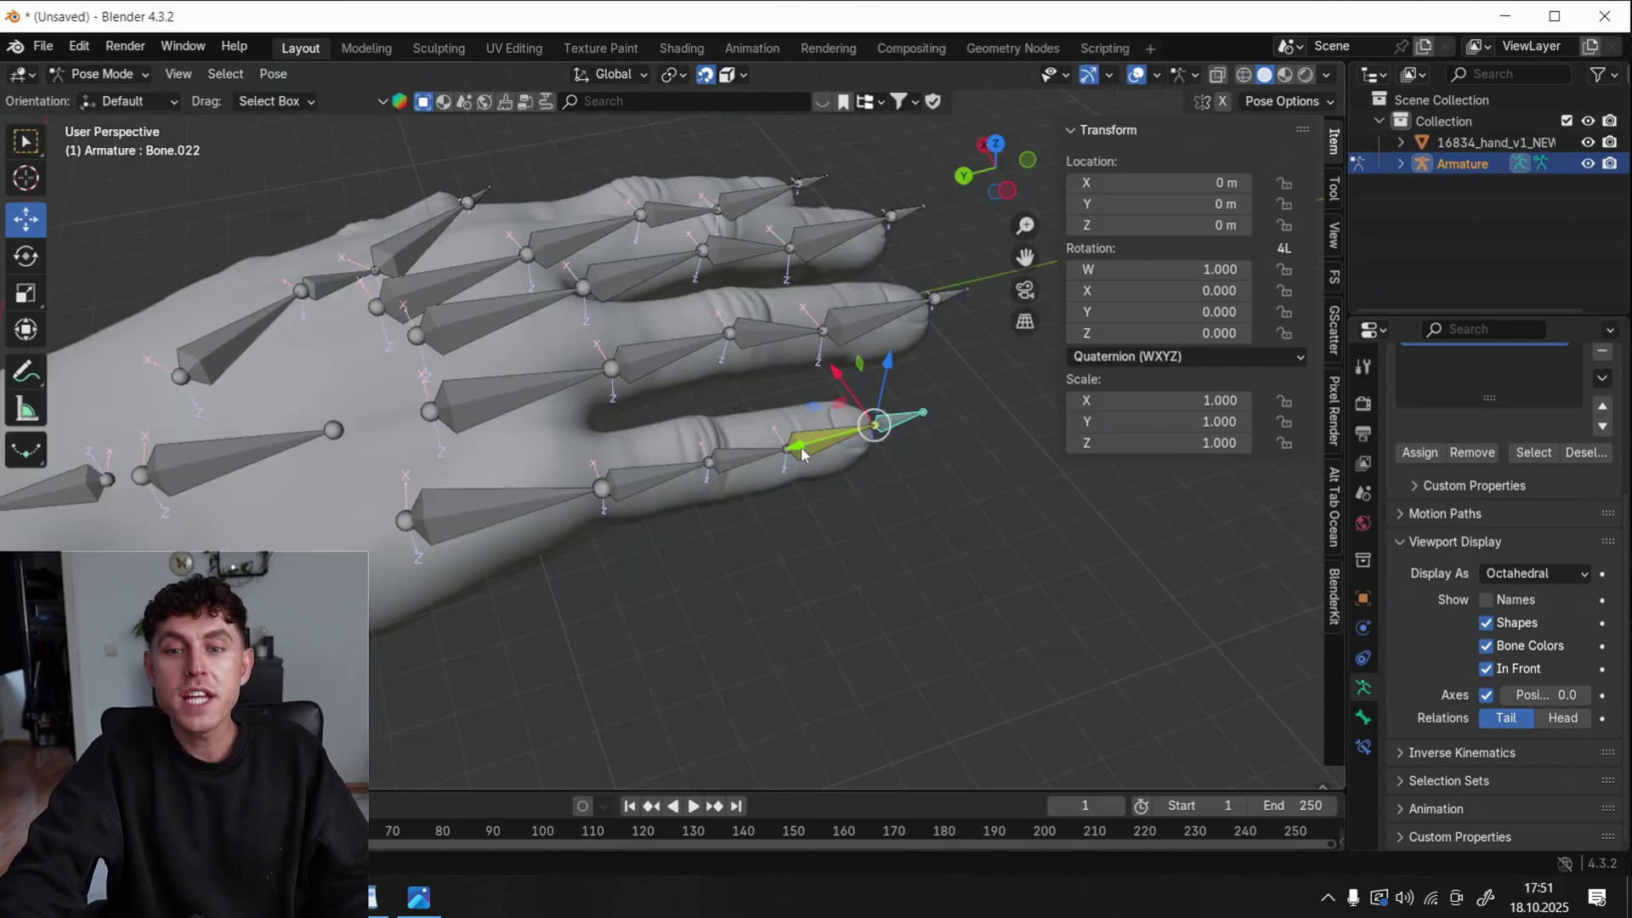
Pull the pinky's fingertip bone to test the bend, then reset it to rest
{"action": "left_click", "coordinate": [800, 449]}
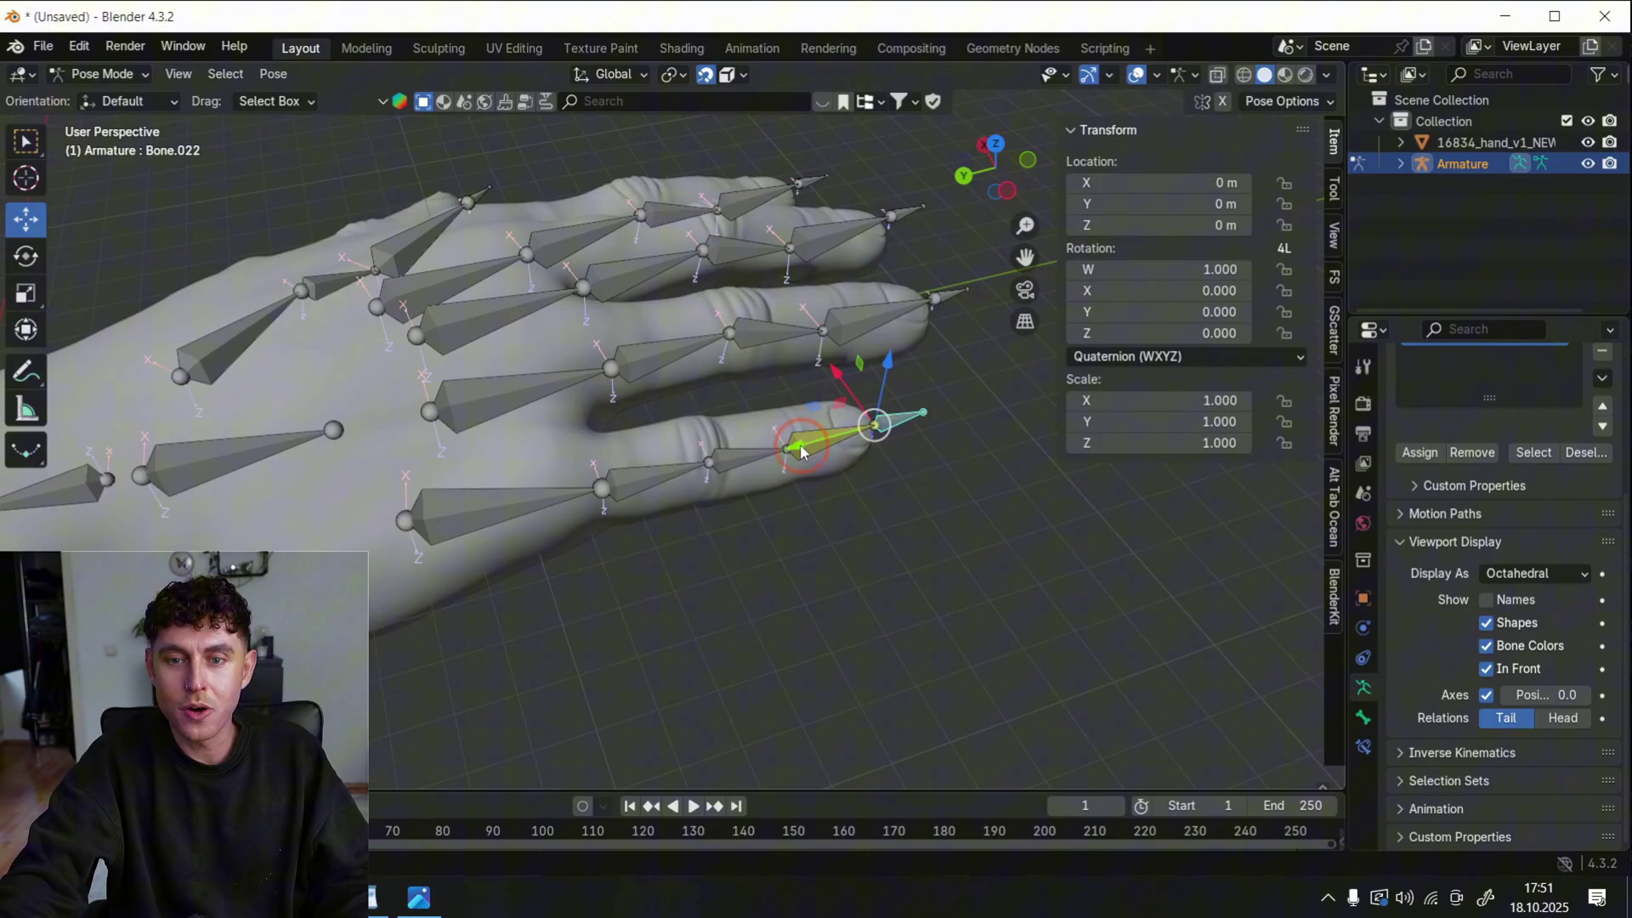
{"action": "left_click_drag", "start_coordinate": [800, 448], "coordinate": [837, 435]}
{"action": "key", "text": "alt+g"}
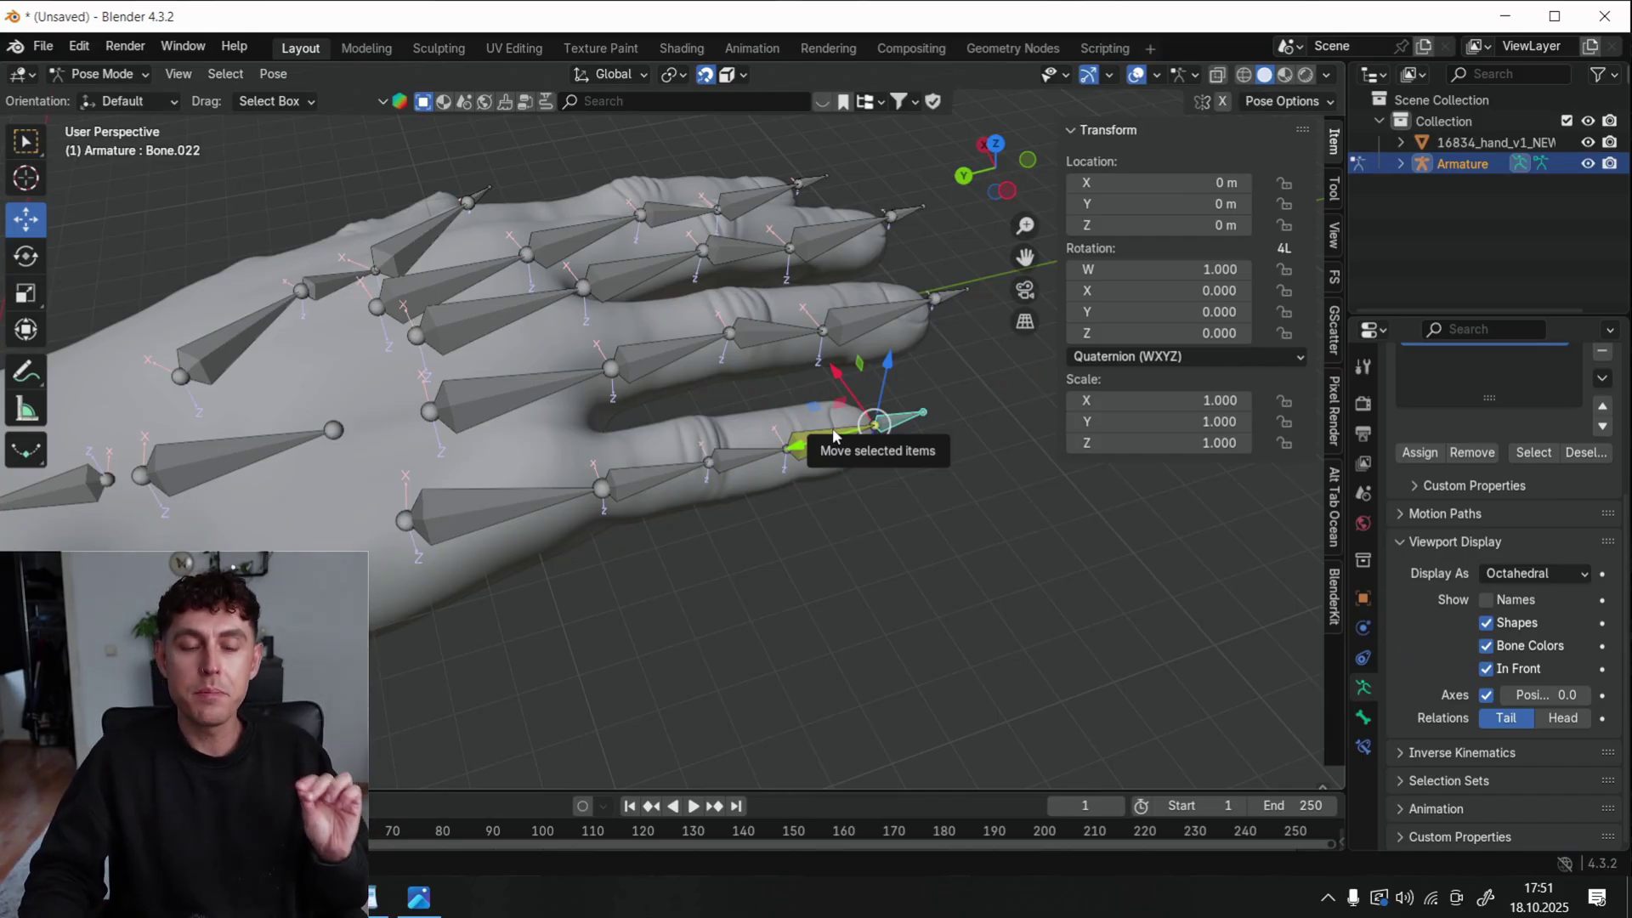
{"action": "scroll", "coordinate": [952, 242], "scroll_direction": "down", "scroll_amount": 3}
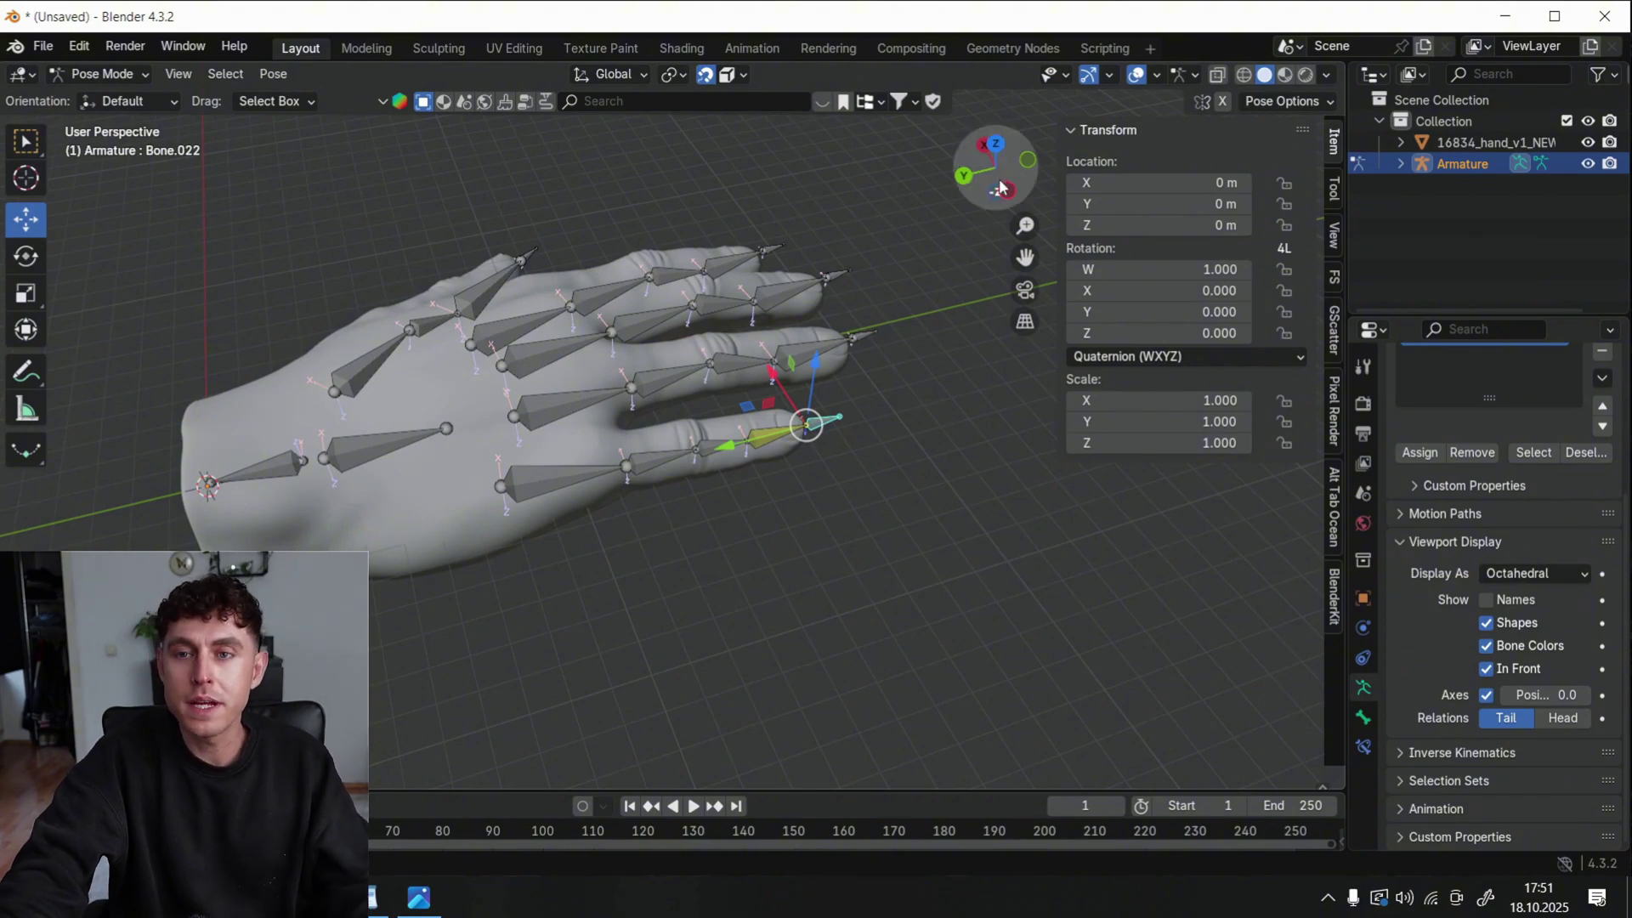
{"action": "left_click_drag", "start_coordinate": [999, 194], "coordinate": [697, 251]}
{"action": "scroll", "coordinate": [977, 410], "scroll_direction": "up", "scroll_amount": 3}
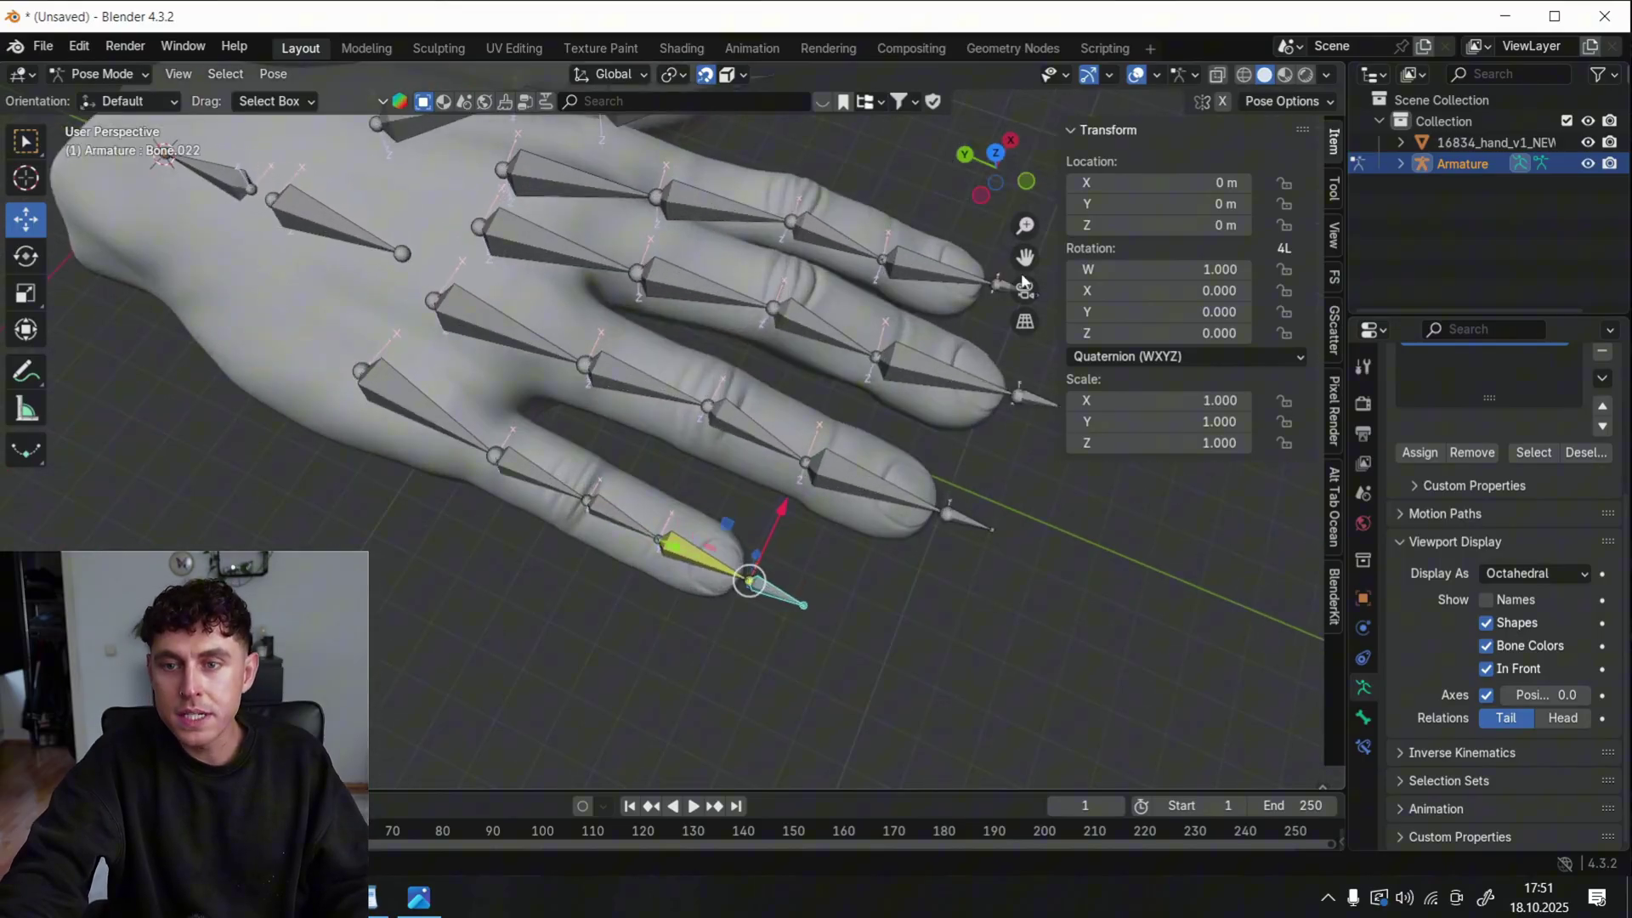
{"action": "left_click_drag", "start_coordinate": [1025, 283], "coordinate": [830, 305]}
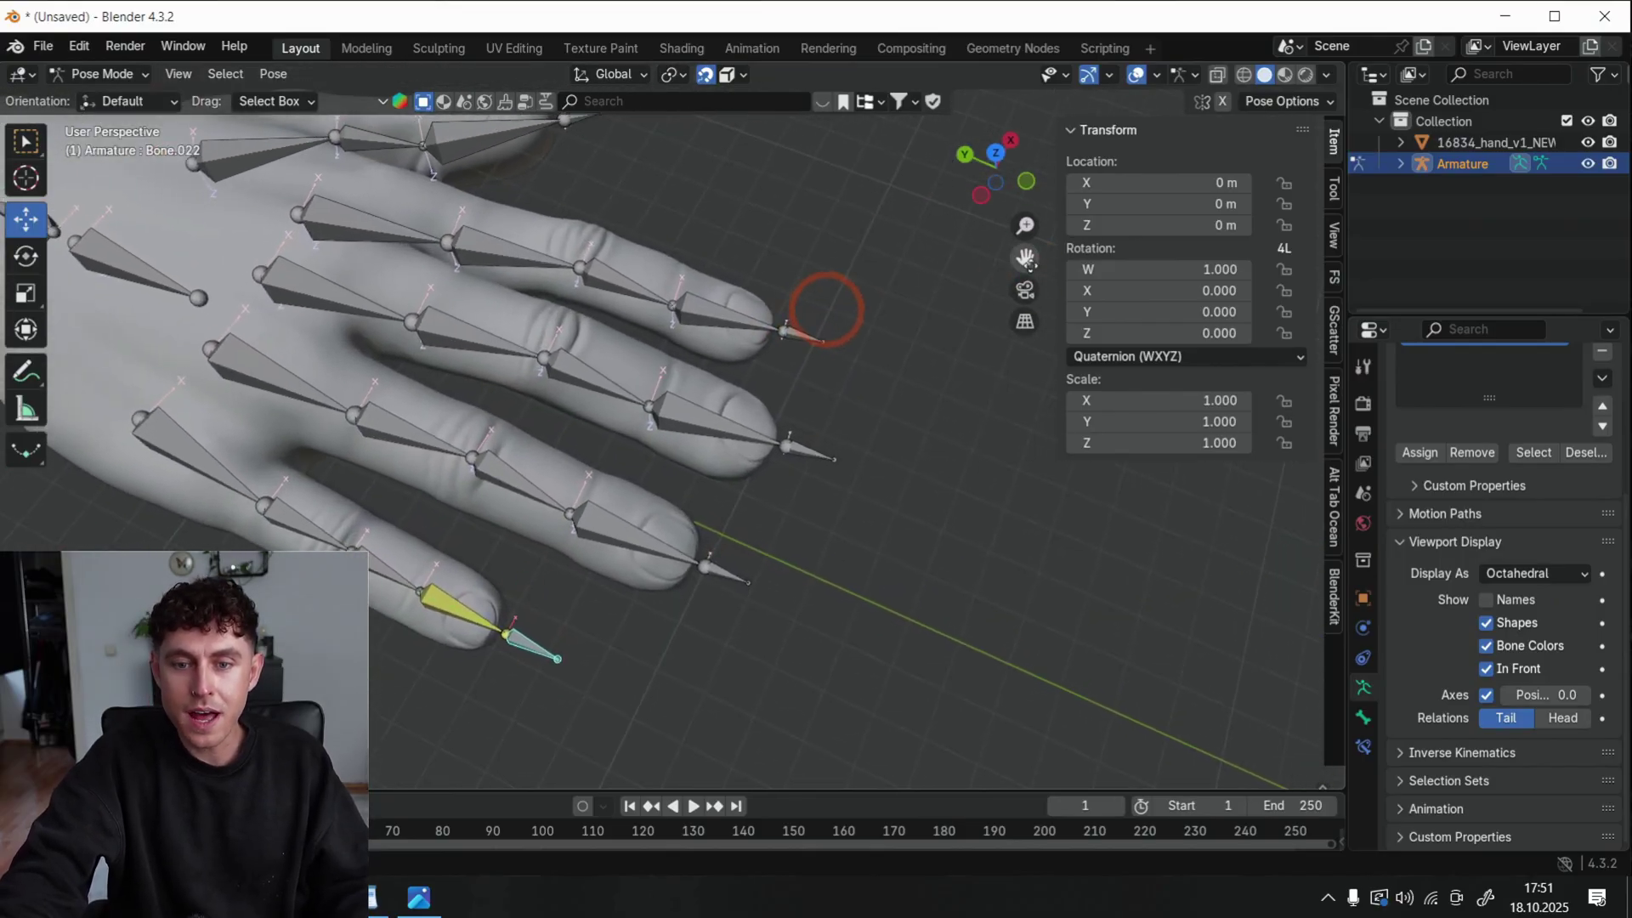
Move the five fingertip controls along Y to test them, then reset them to rest
{"action": "left_click", "coordinate": [730, 582]}
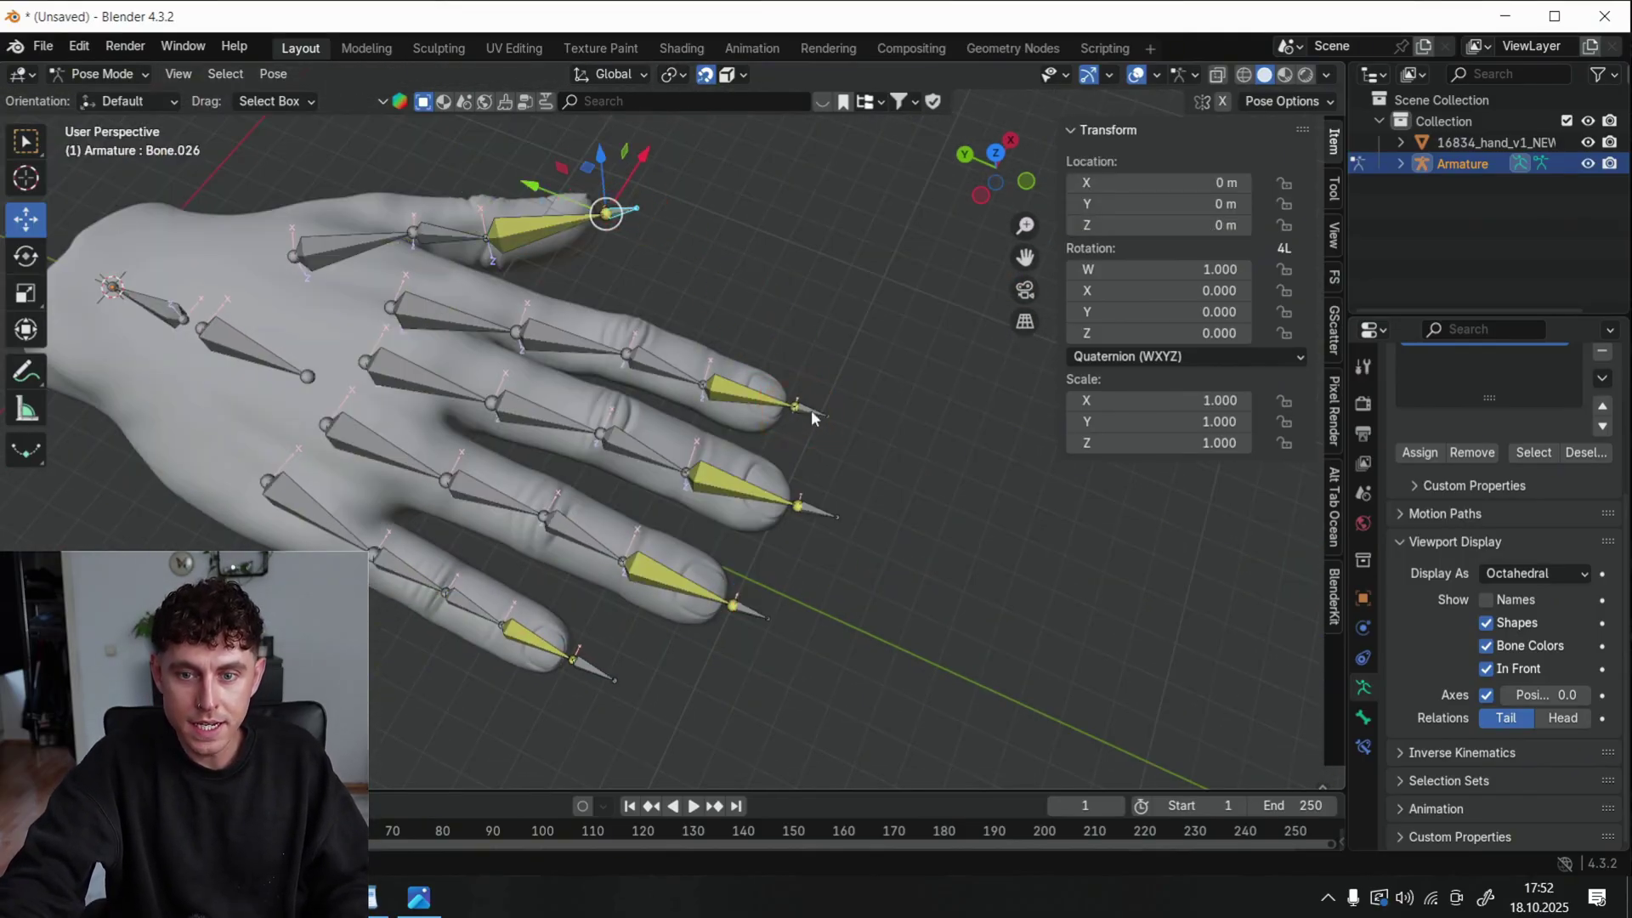
{"action": "left_click", "coordinate": [810, 409], "text": "shift"}
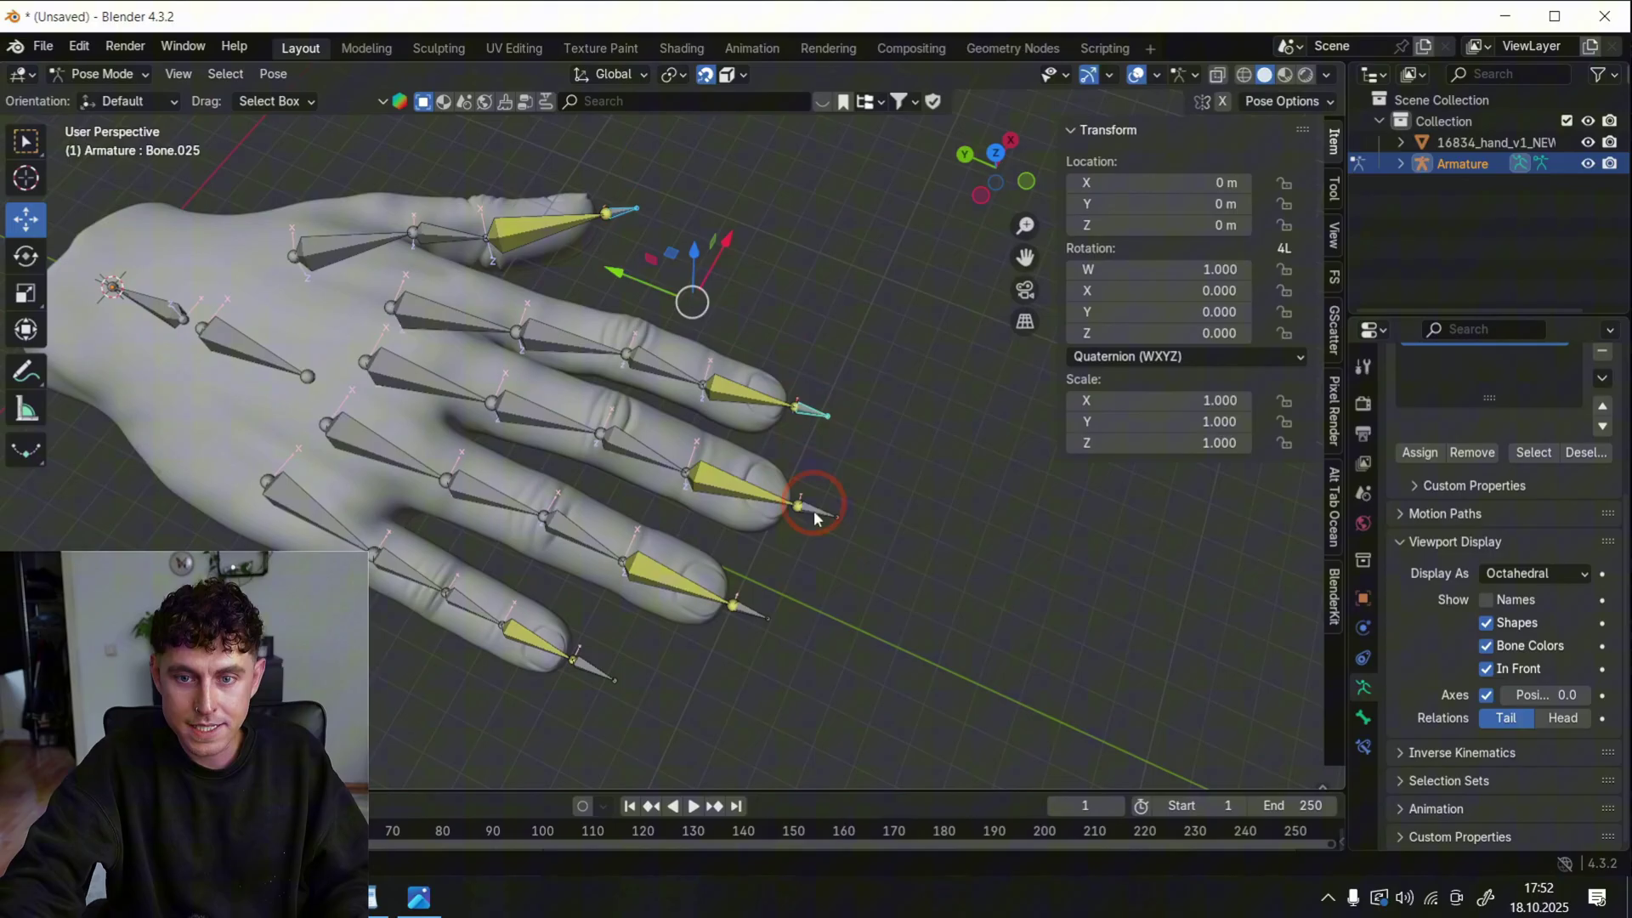
{"action": "left_click", "coordinate": [813, 509], "text": "shift"}
{"action": "left_click", "coordinate": [758, 617], "text": "shift"}
{"action": "left_click", "coordinate": [583, 664], "text": "shift"}
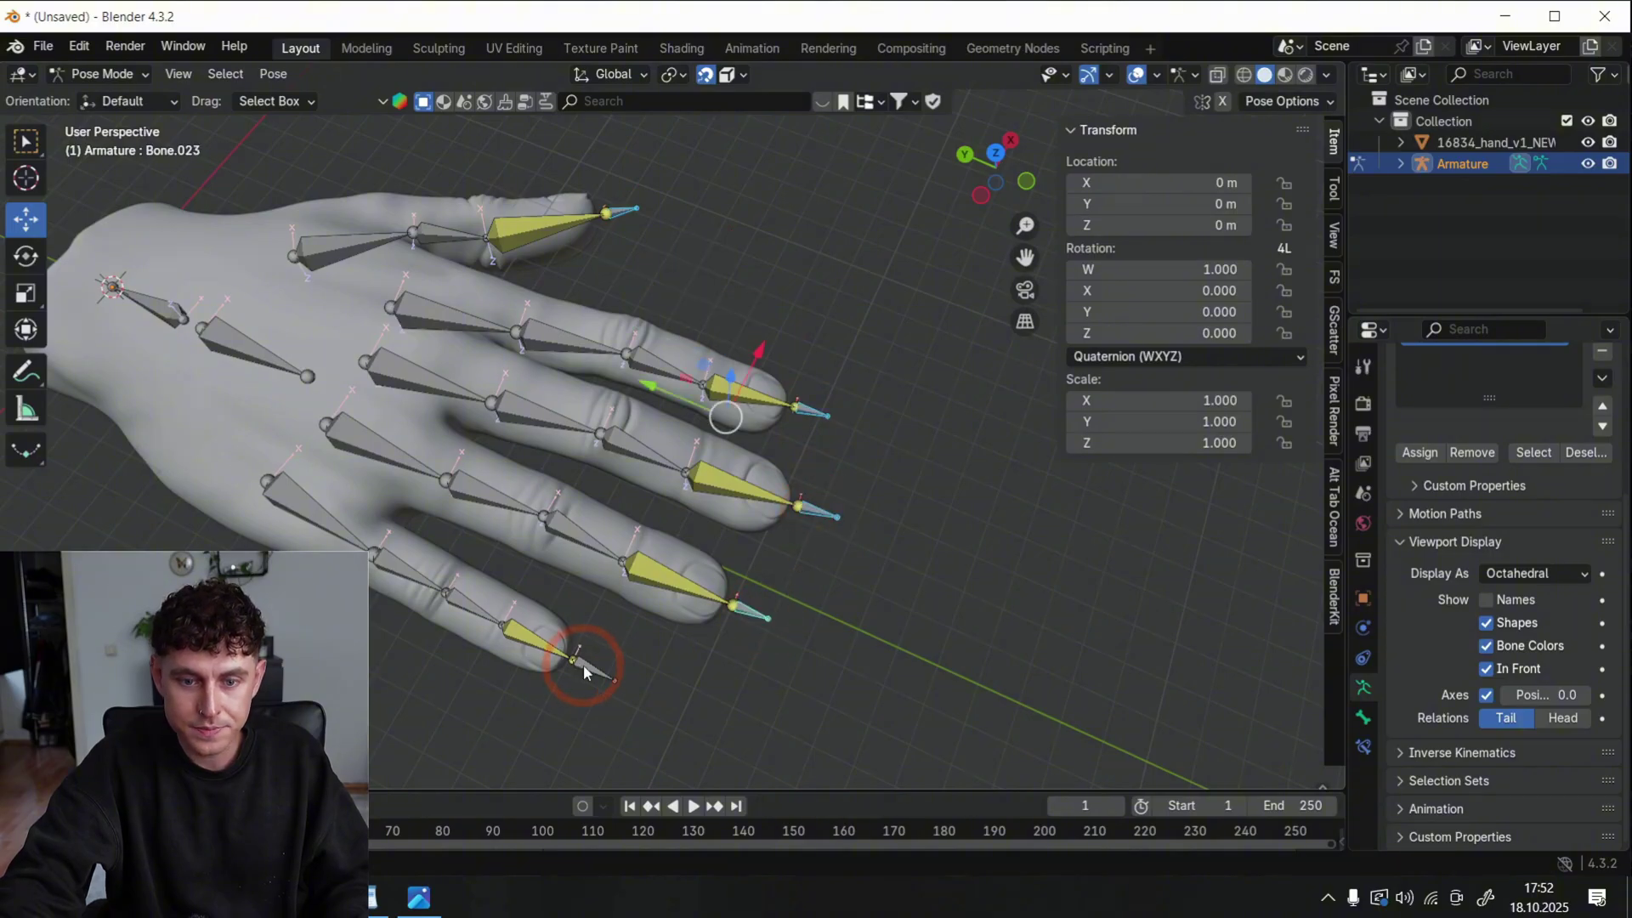
{"action": "key", "text": "g"}
{"action": "key", "text": "y"}
{"action": "left_click", "coordinate": [631, 455]}
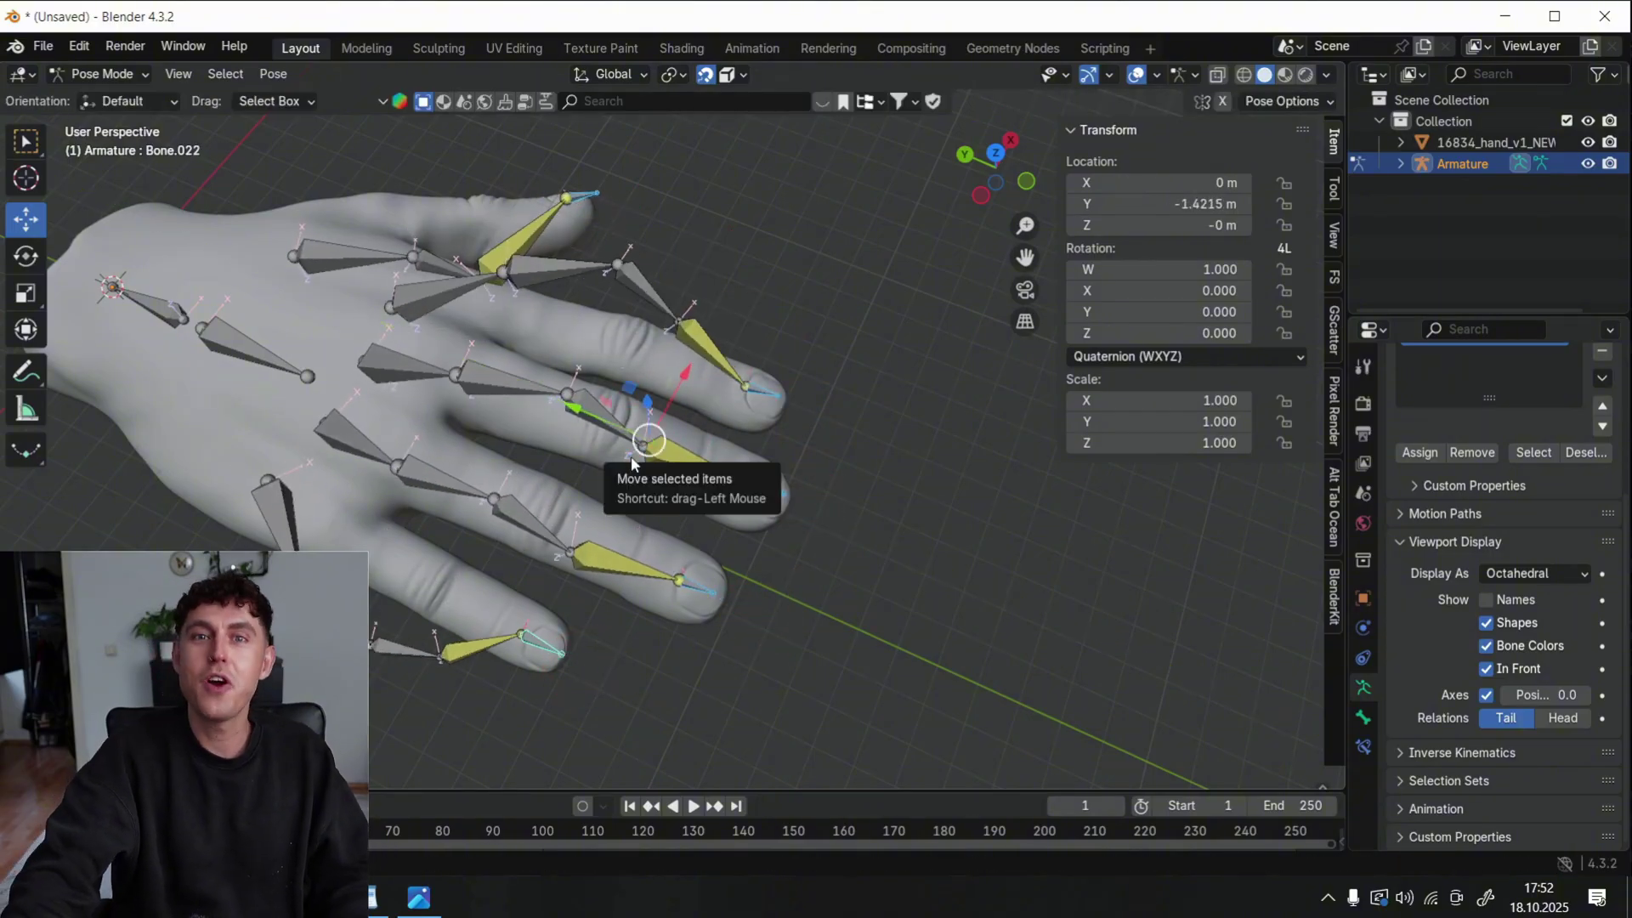
{"action": "key", "text": "alt+g"}
Show the IK constraint settings of the lowest finger's tip bone
{"action": "middle_click_drag", "start_coordinate": [630, 456], "coordinate": [289, 477]}
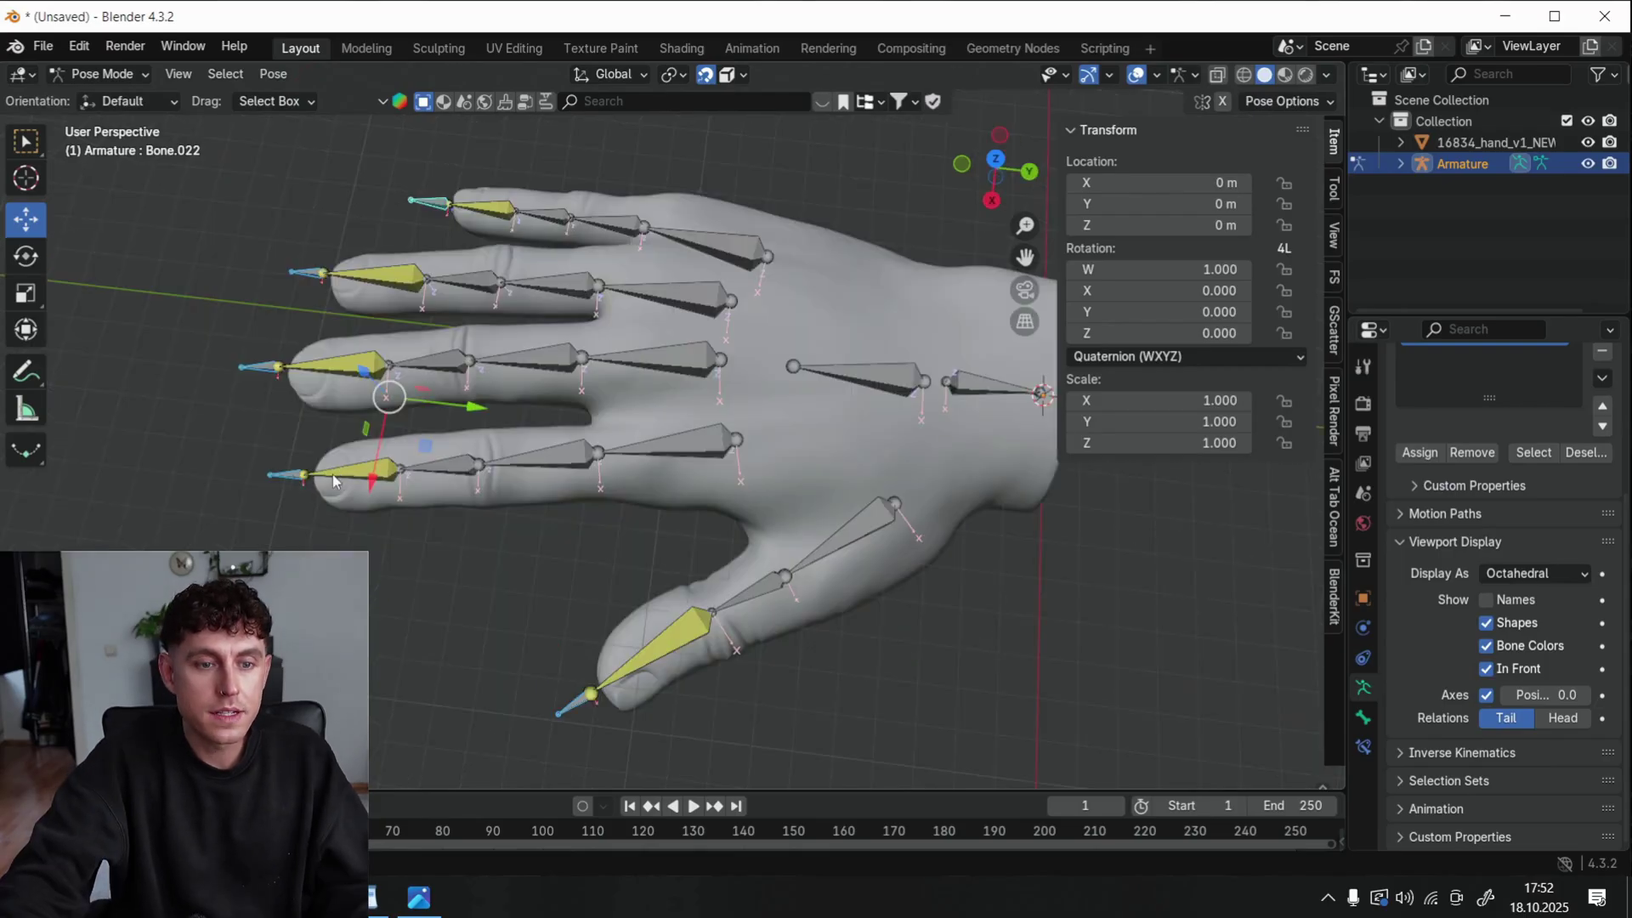
{"action": "left_click", "coordinate": [463, 469]}
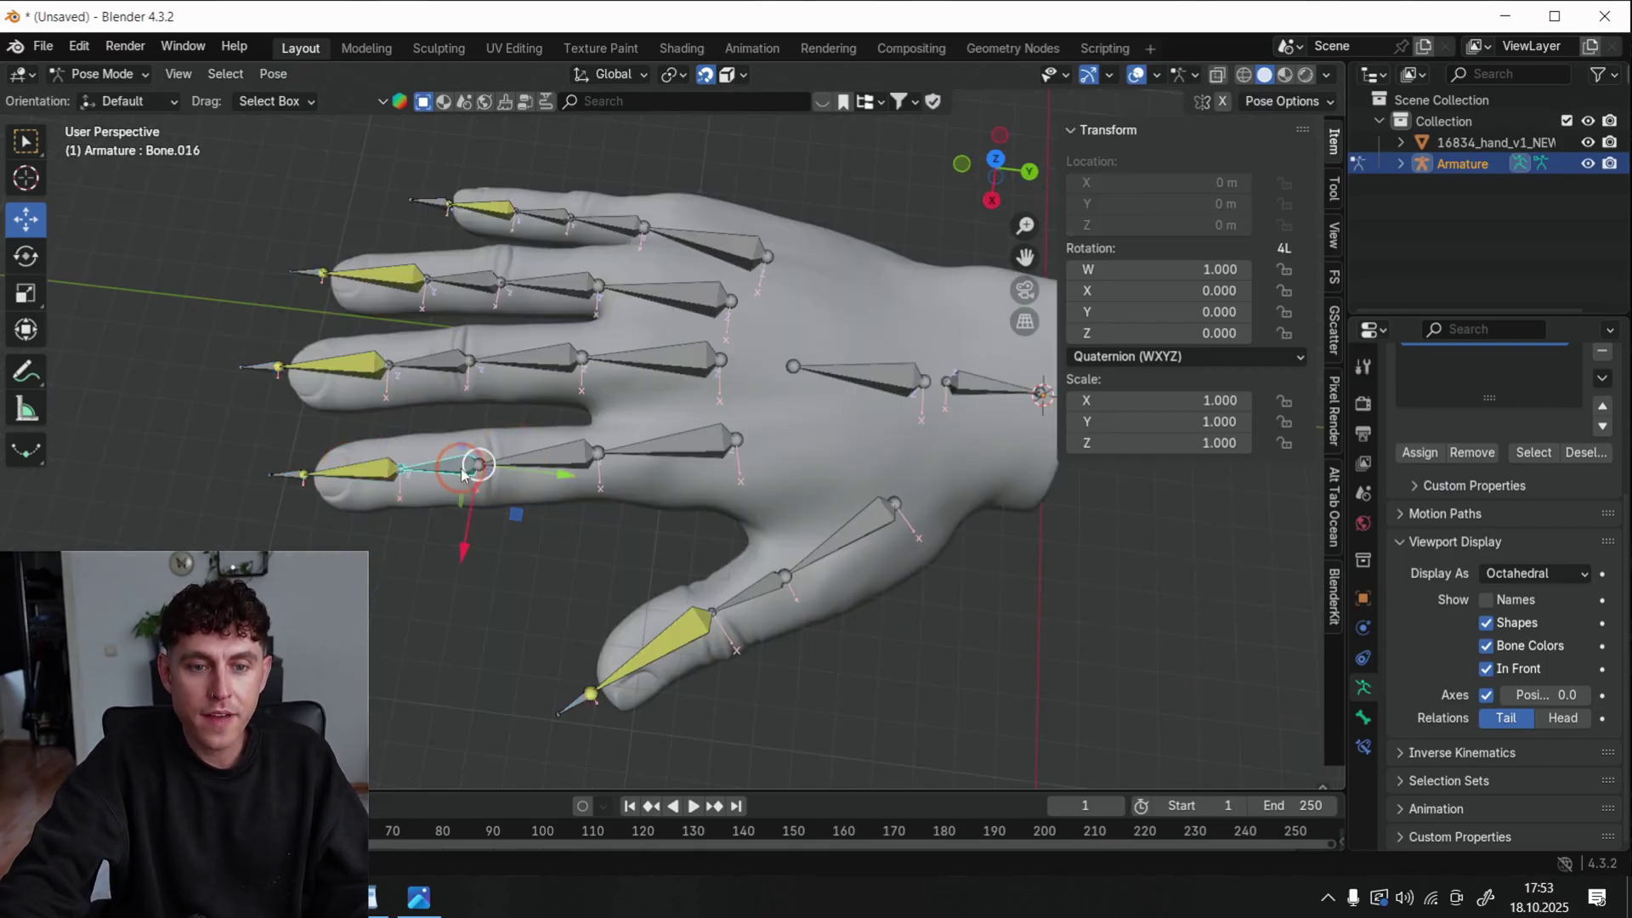
{"action": "left_click", "coordinate": [535, 454]}
{"action": "left_click", "coordinate": [651, 443]}
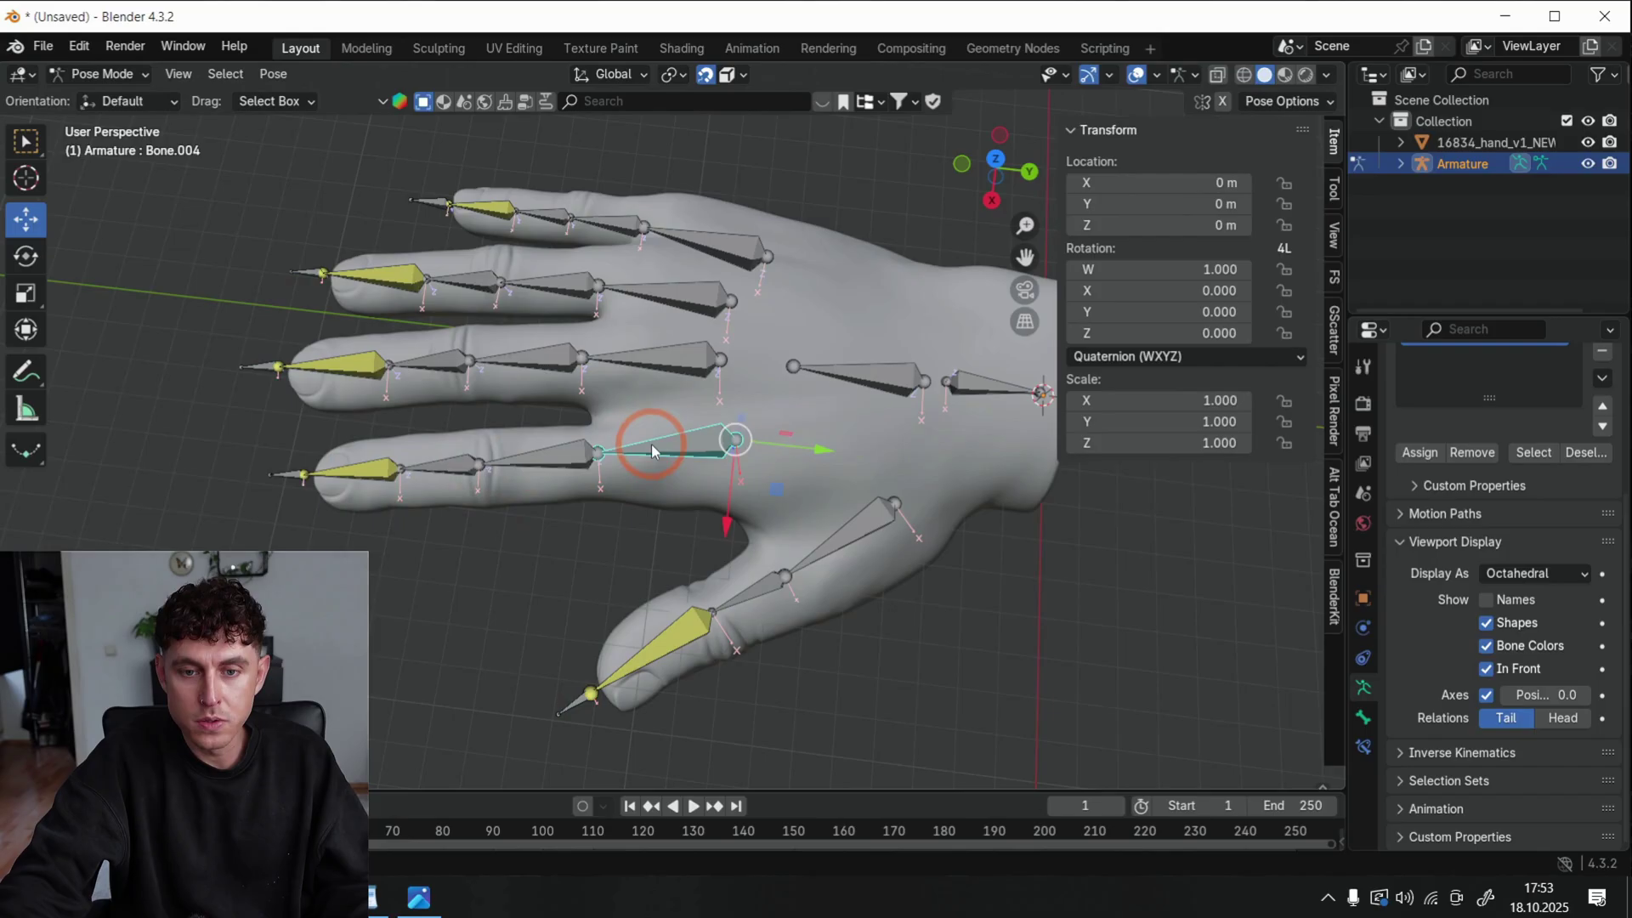
{"action": "left_click", "coordinate": [378, 472]}
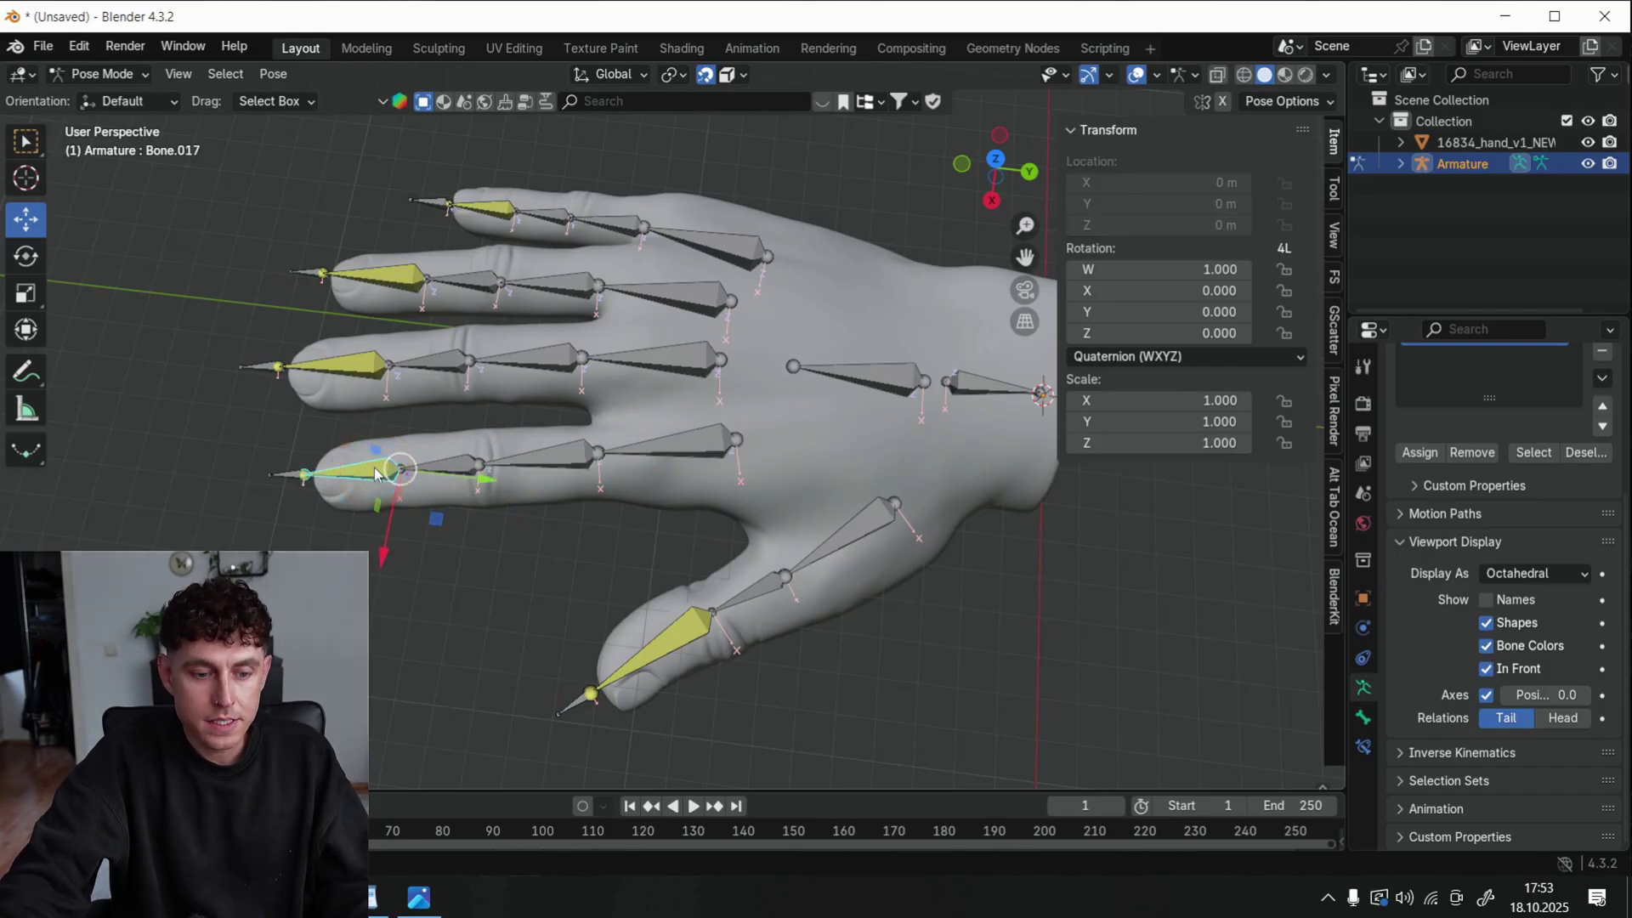
{"action": "left_click", "coordinate": [1363, 746]}
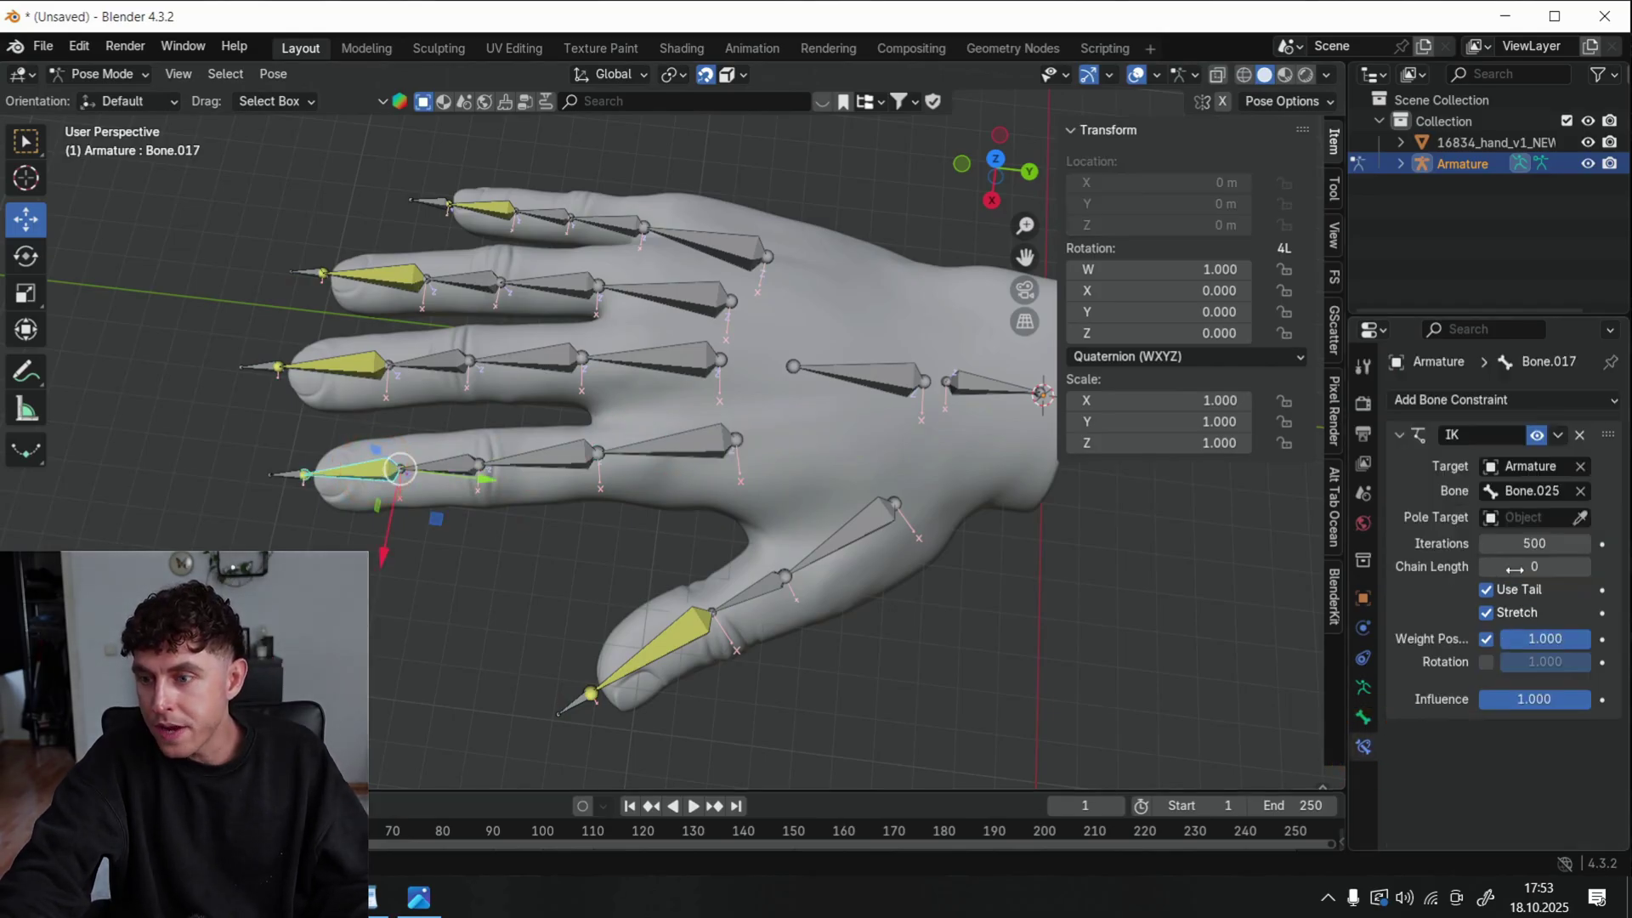
Raise the lowest finger's IK chain length to 4
{"action": "left_click", "coordinate": [1584, 567]}
{"action": "left_click", "coordinate": [1584, 566]}
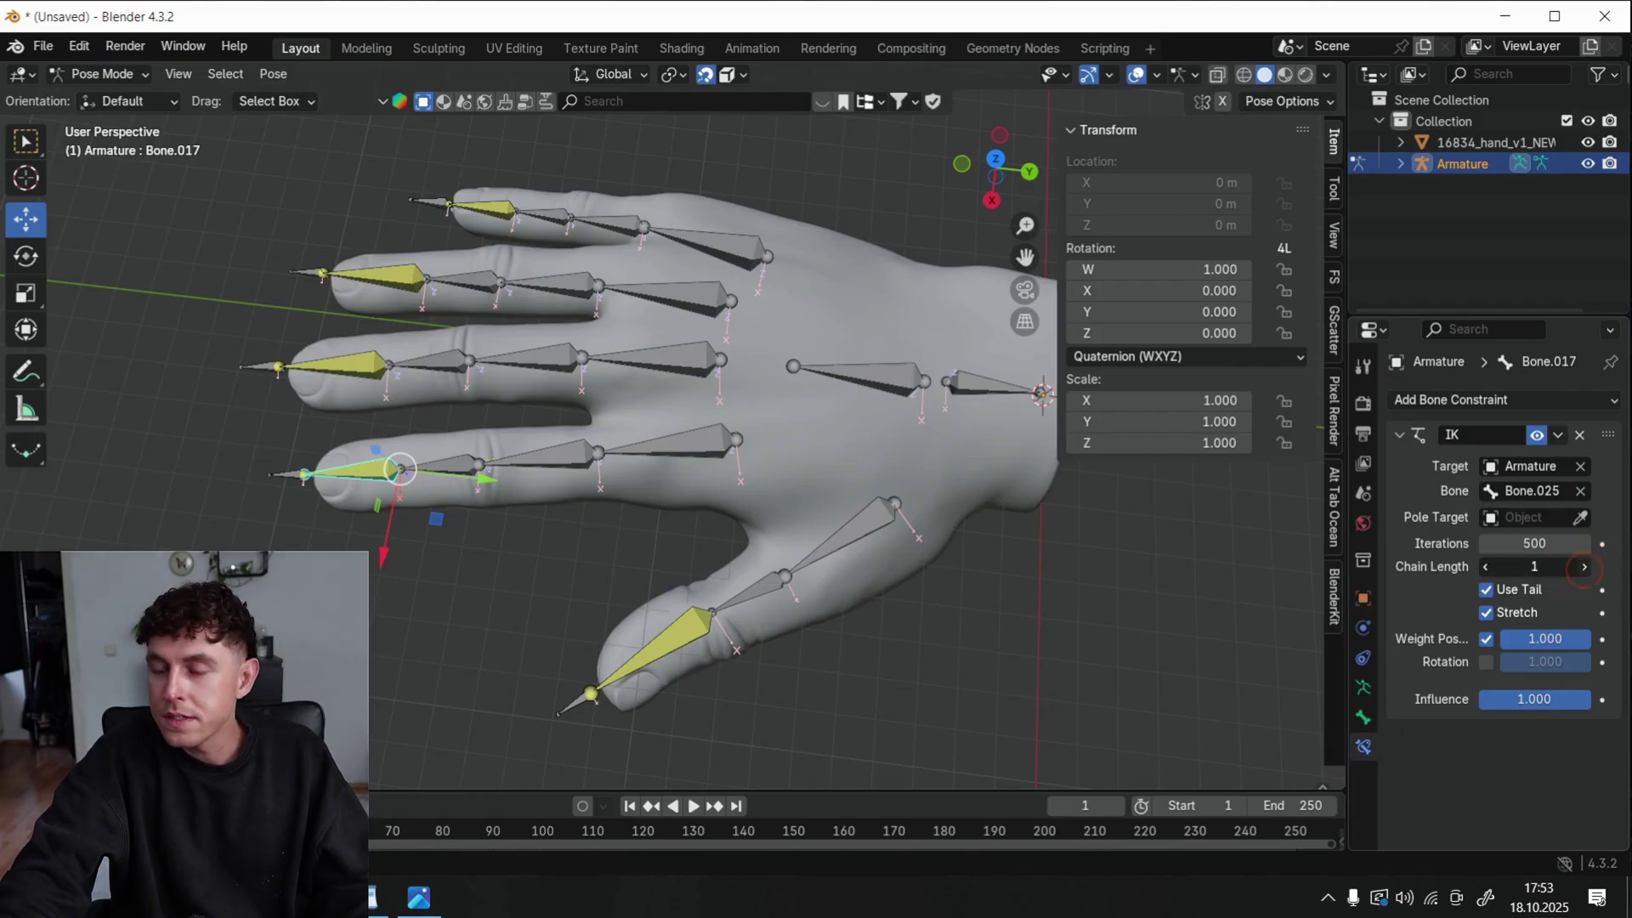
{"action": "left_click", "coordinate": [1584, 567]}
{"action": "left_click", "coordinate": [1584, 567]}
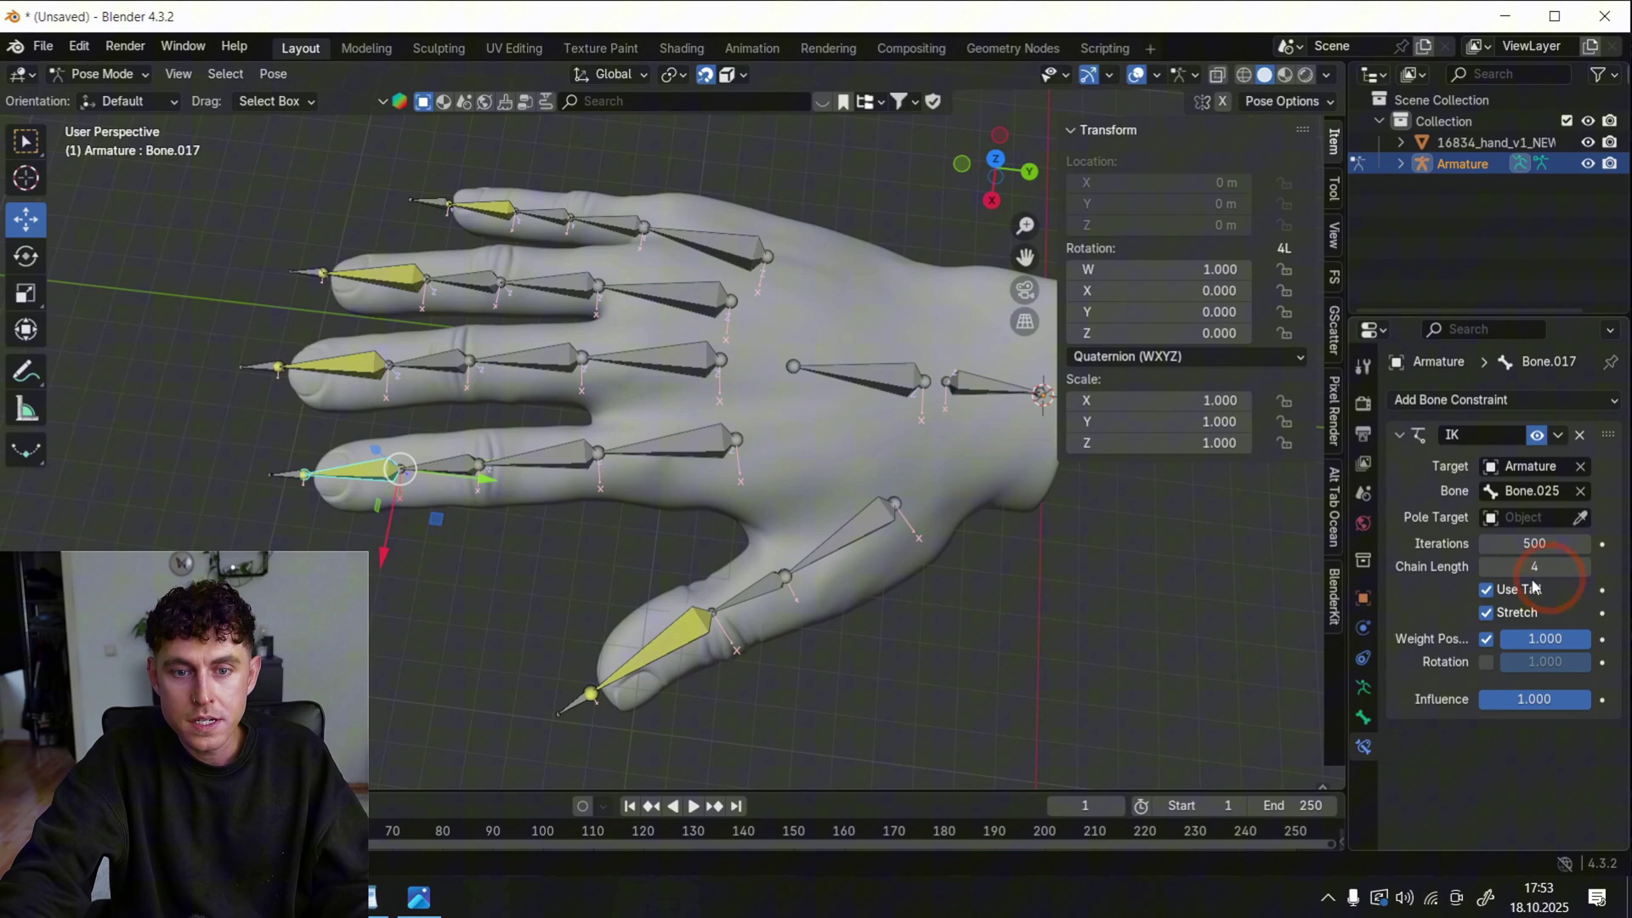
Select the thumb tip, then set the next finger's IK chain length to 3
{"action": "left_click", "coordinate": [664, 656]}
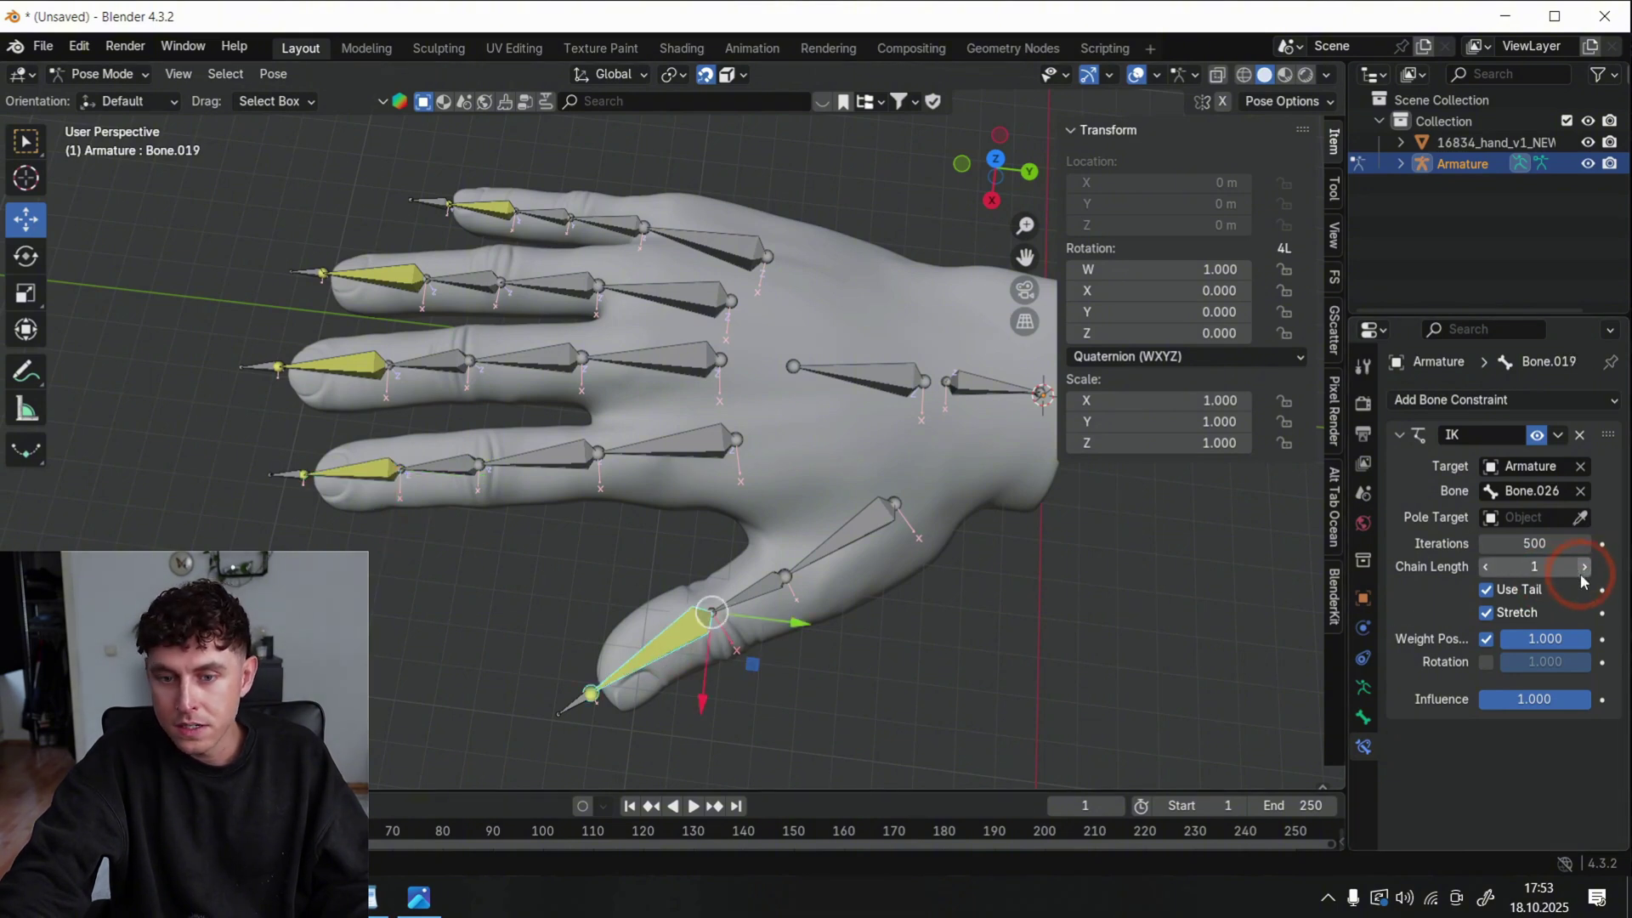
{"action": "left_click", "coordinate": [394, 353]}
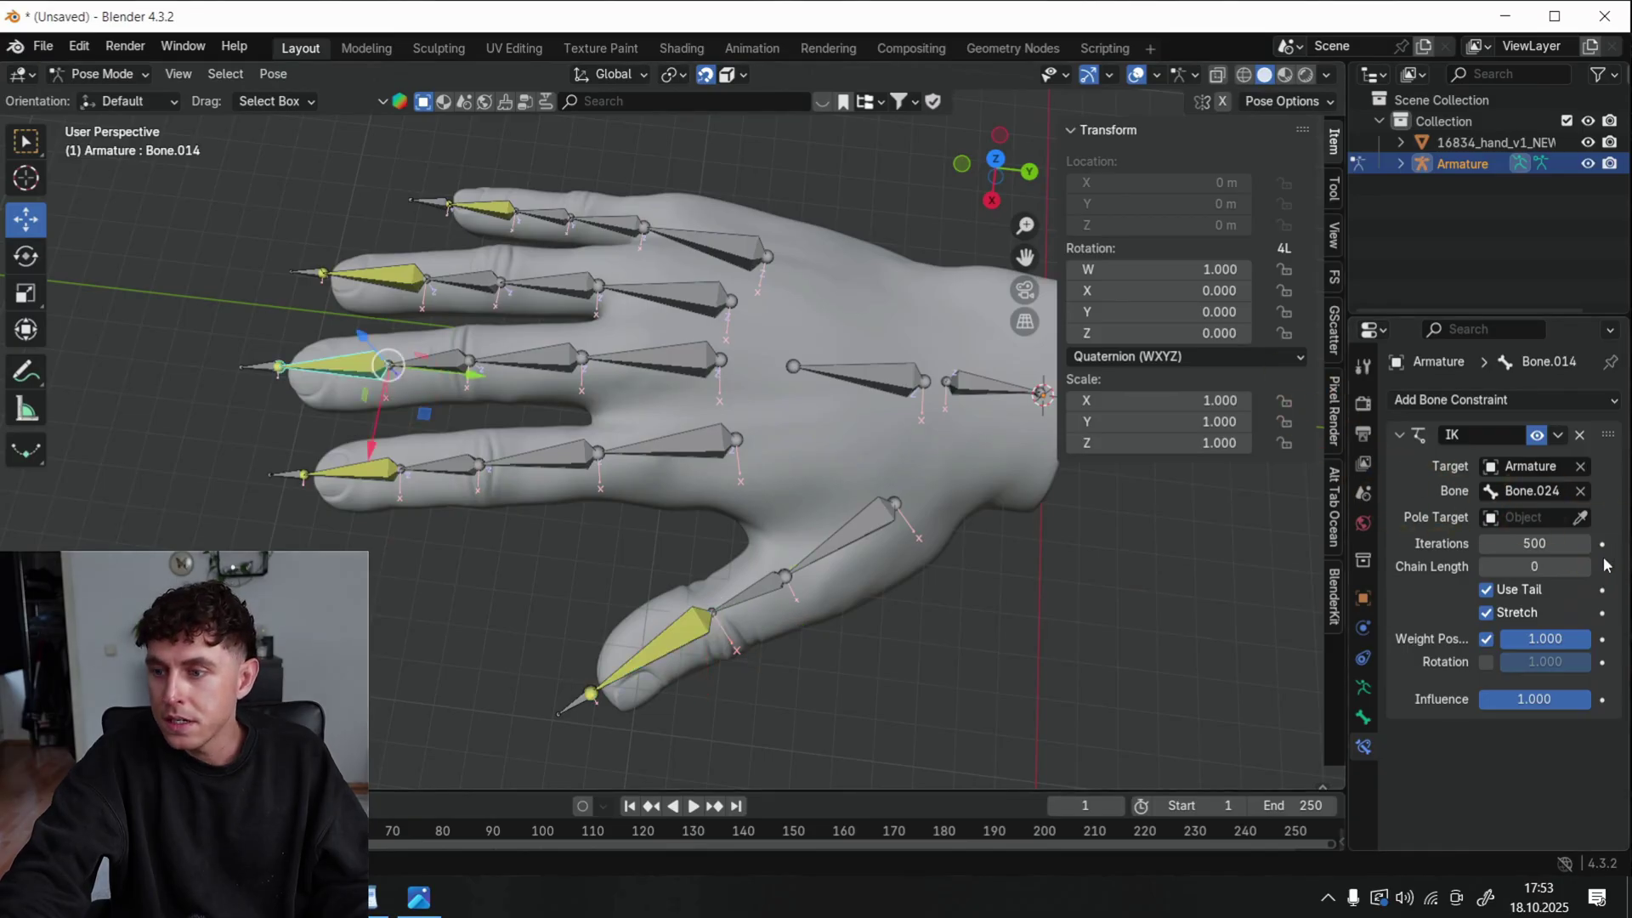
{"action": "left_click", "coordinate": [1578, 564]}
{"action": "type", "text": "3"}
{"action": "key", "text": "Return"}
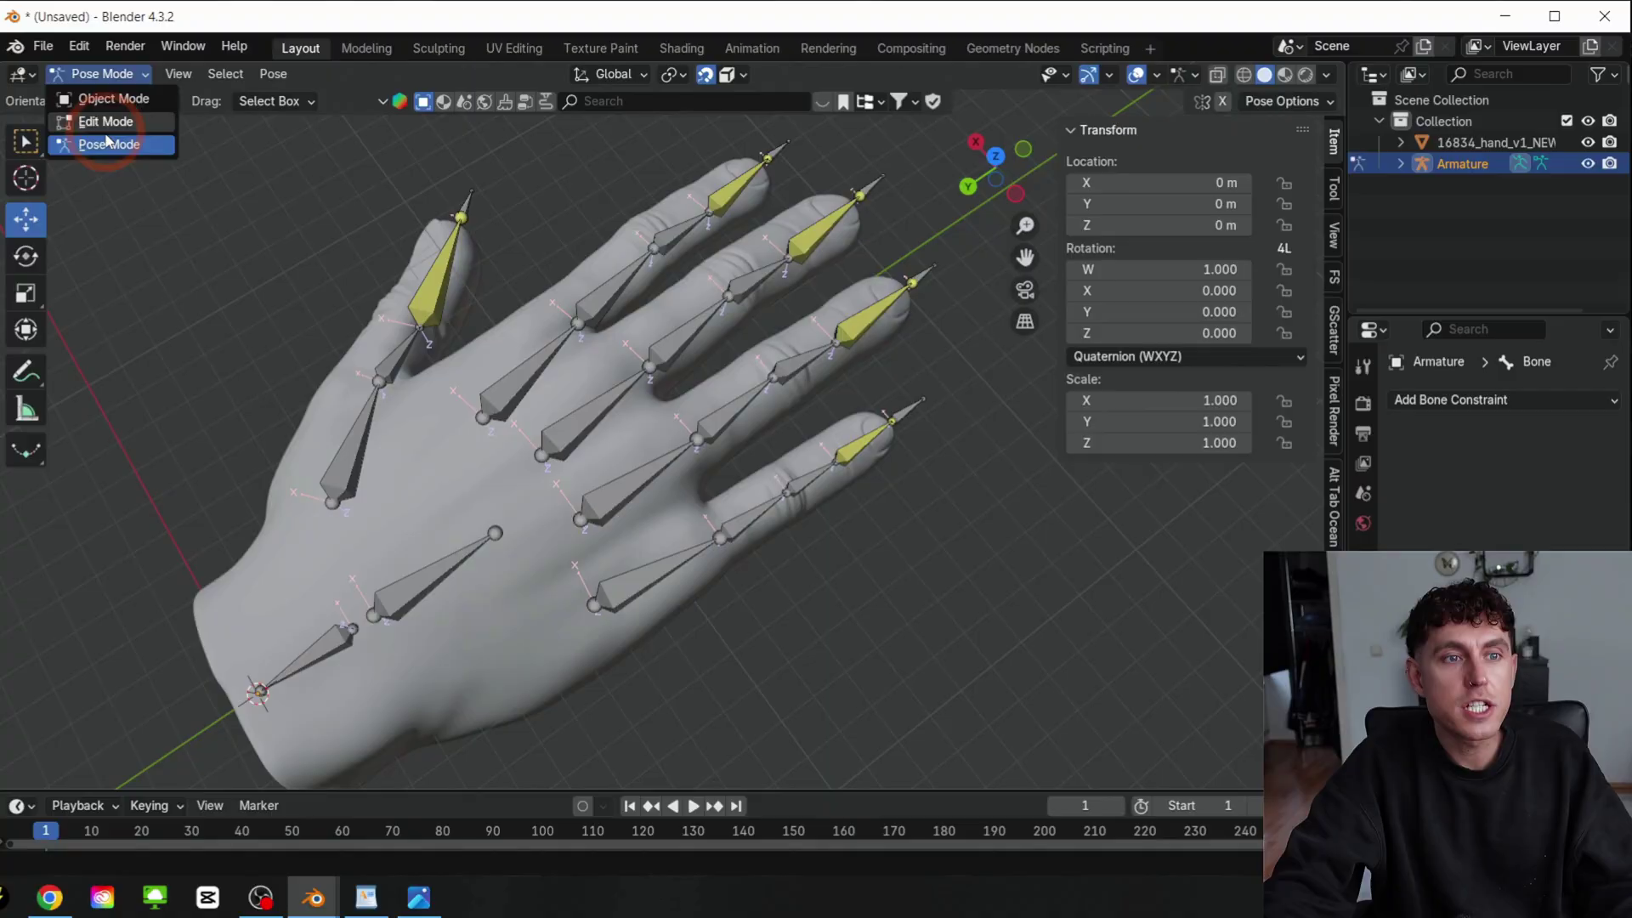
Switch the armature to Edit Mode and select the thumb's base bone Bone.005
{"action": "left_click", "coordinate": [104, 121]}
{"action": "left_click", "coordinate": [366, 489]}
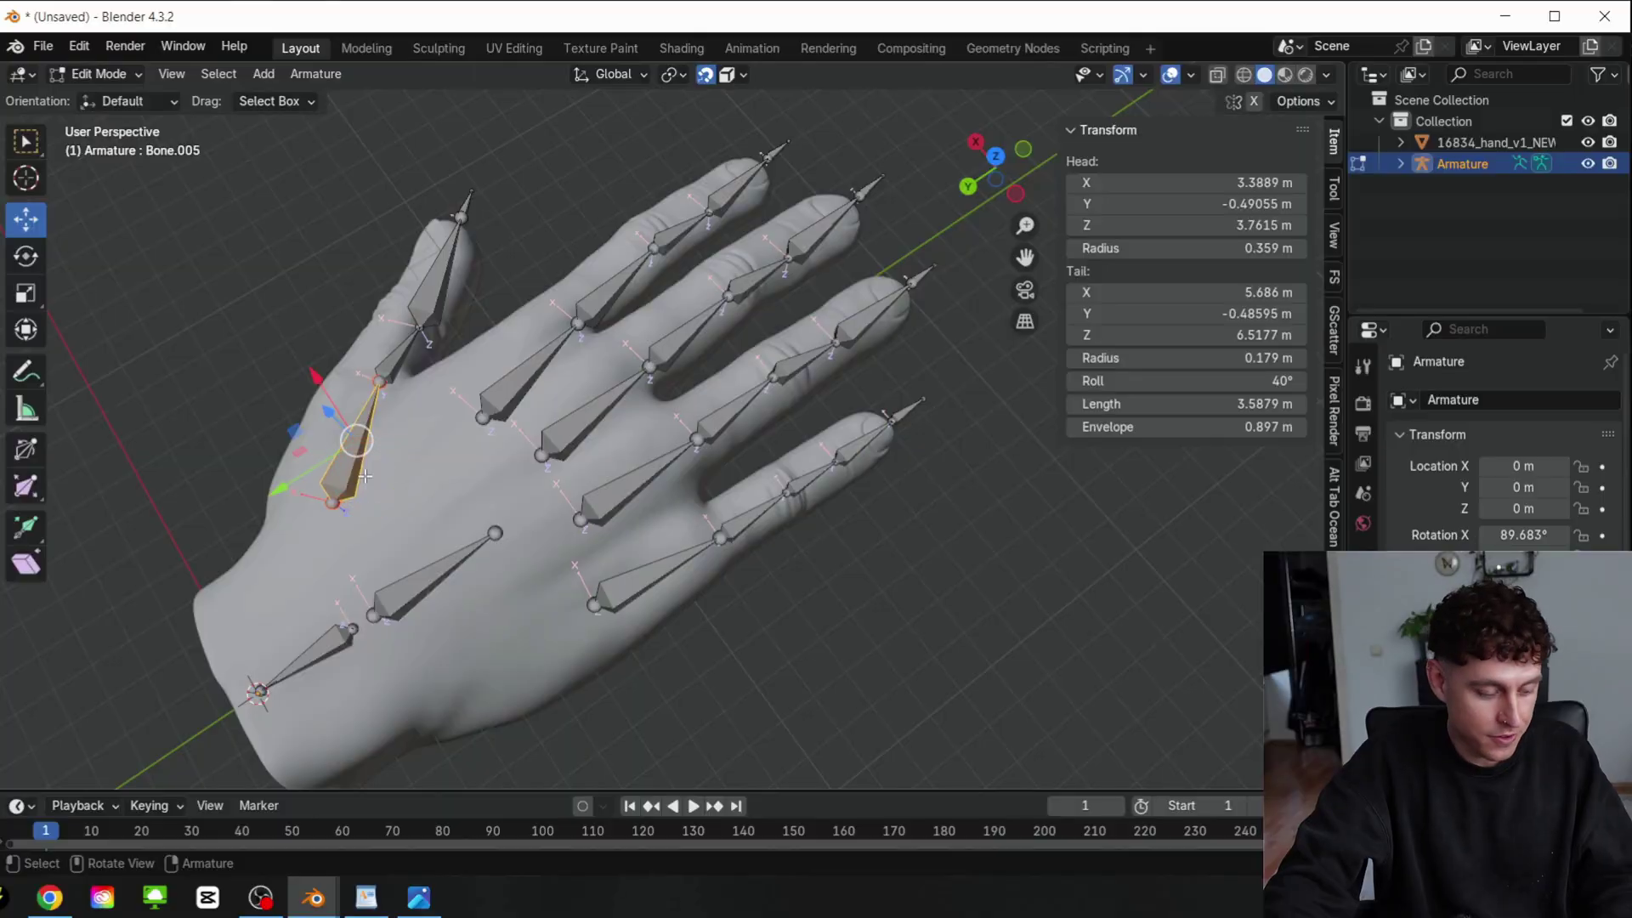
Parent the thumb and index finger base bones to the palm bone with Keep Offset
{"action": "left_click", "coordinate": [422, 585], "text": "shift"}
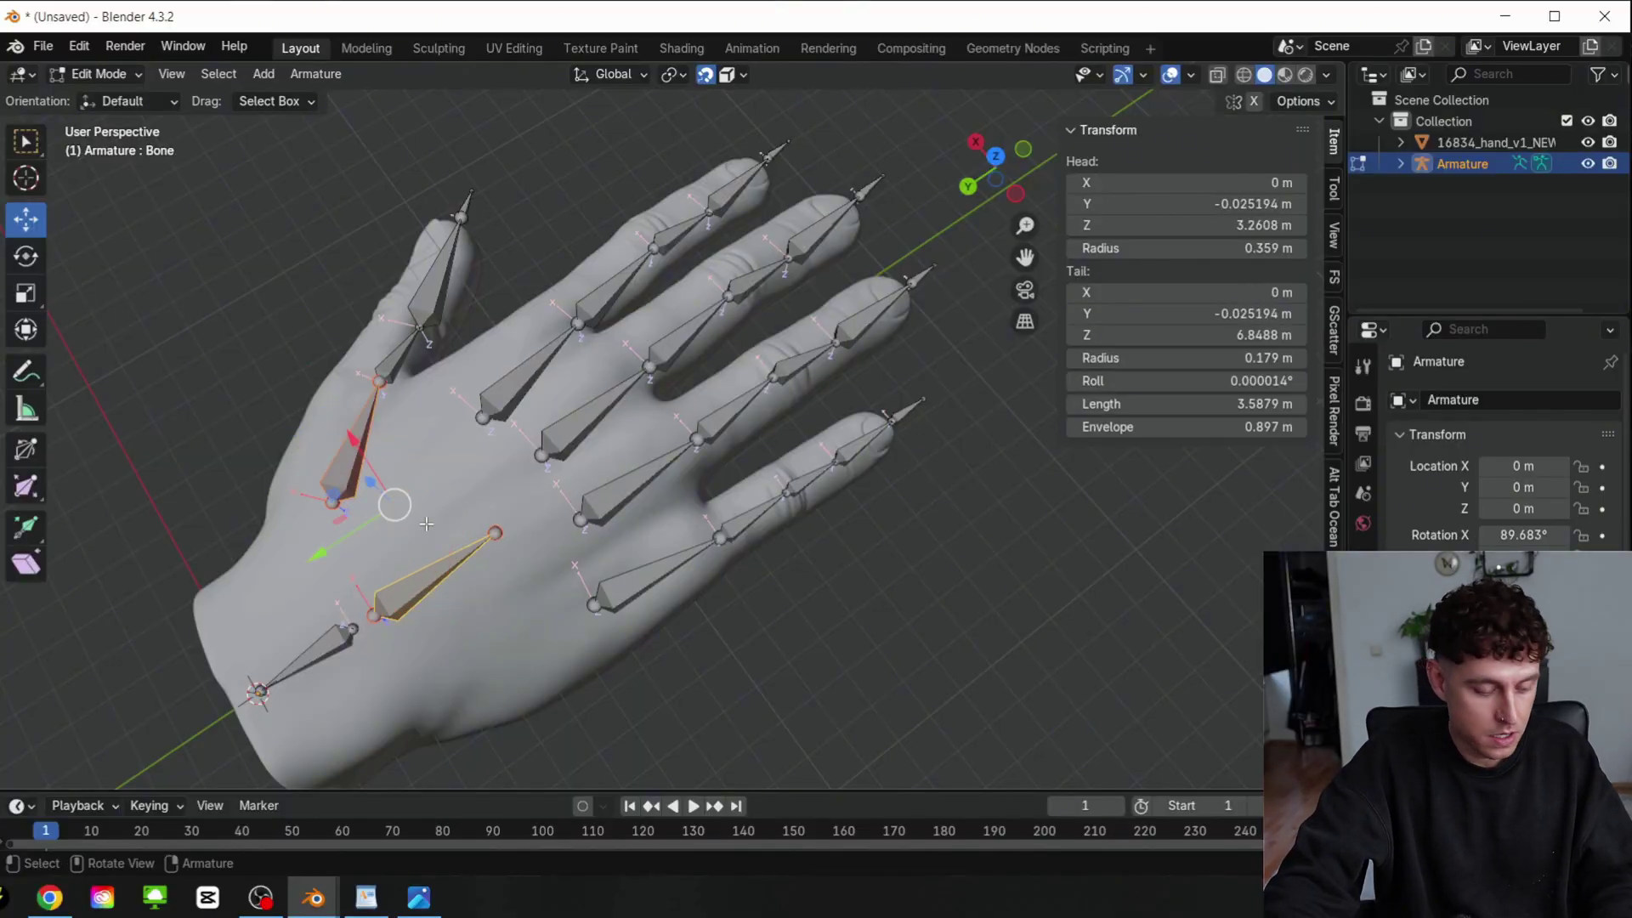
{"action": "key", "text": "ctrl+p"}
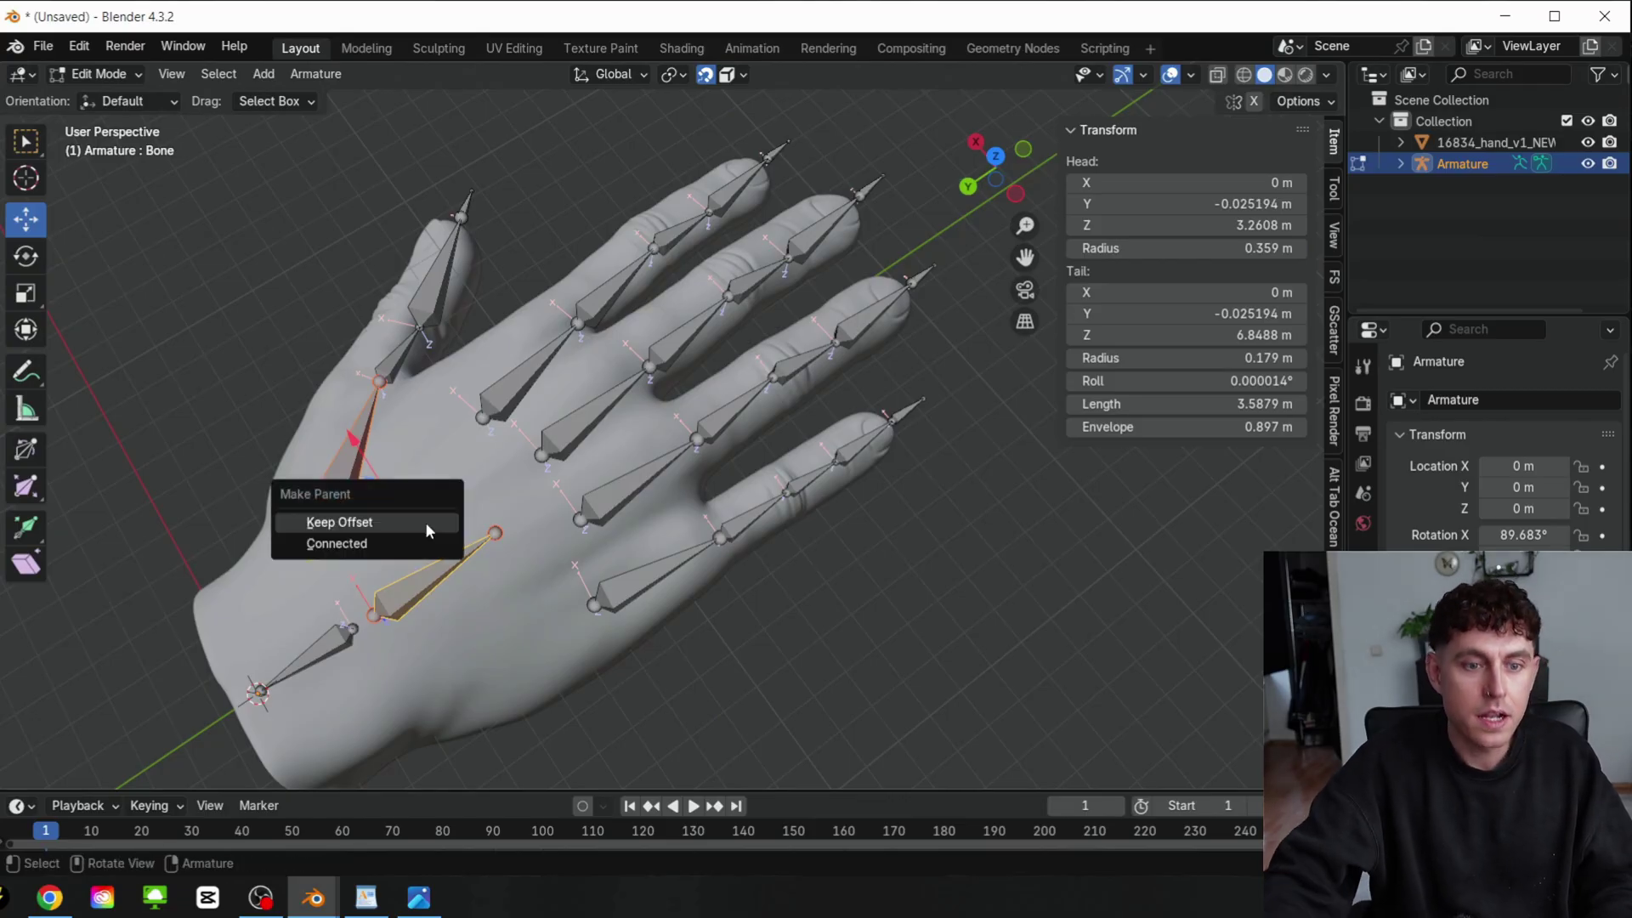
{"action": "left_click", "coordinate": [425, 522]}
{"action": "scroll", "coordinate": [340, 612], "scroll_direction": "up", "scroll_amount": 3}
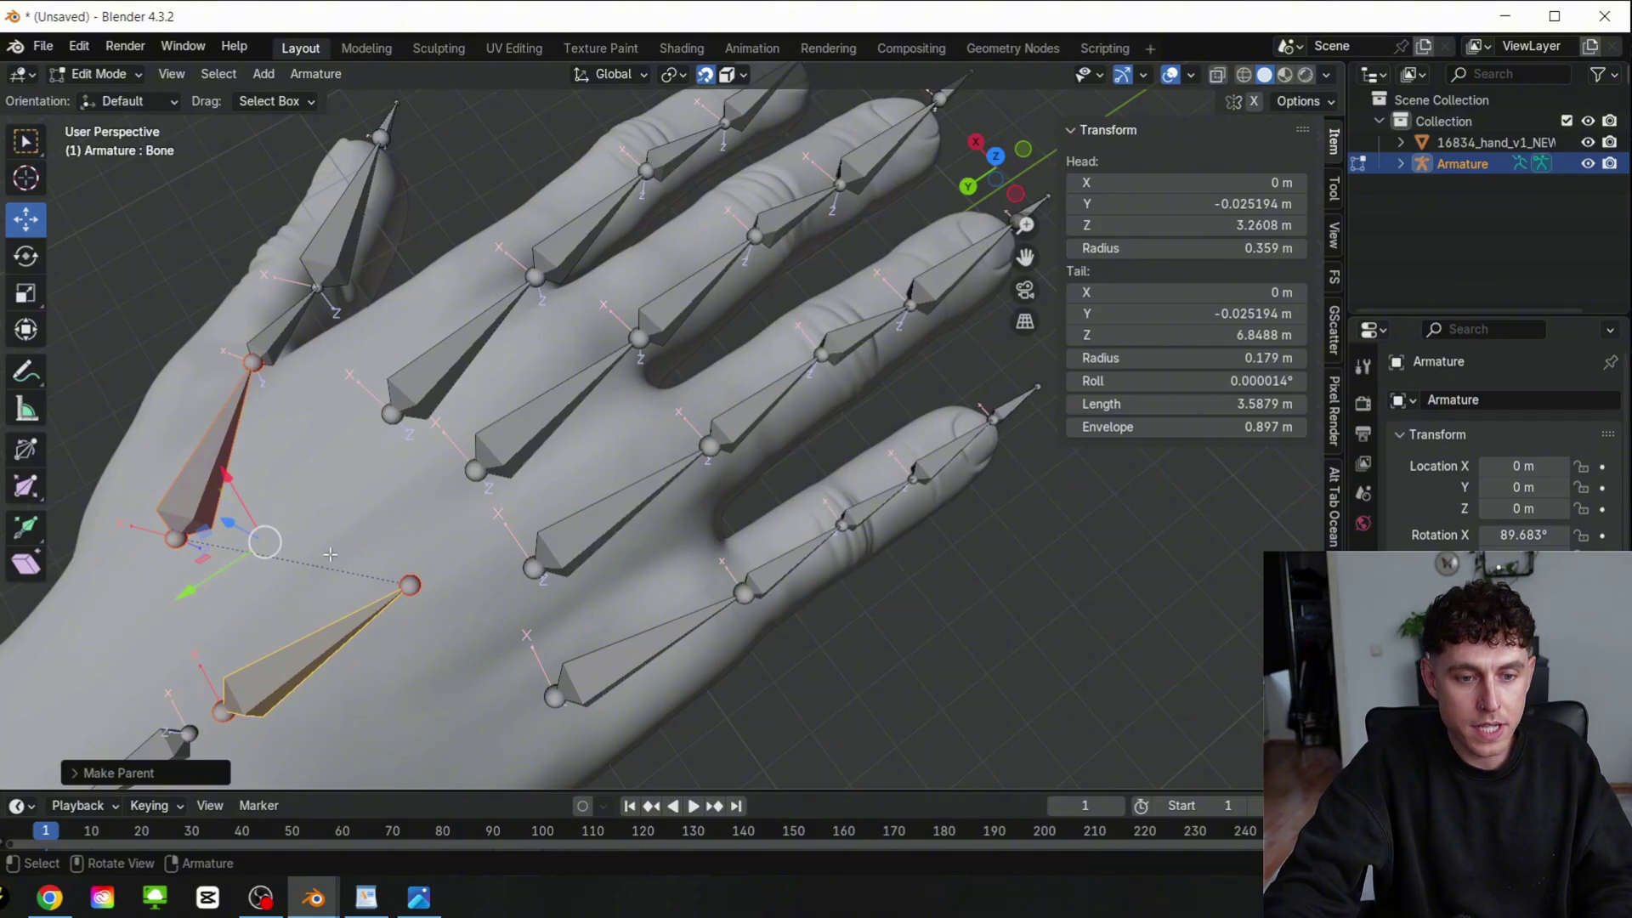
{"action": "scroll", "coordinate": [415, 440], "scroll_direction": "down", "scroll_amount": 1}
{"action": "left_click", "coordinate": [462, 393]}
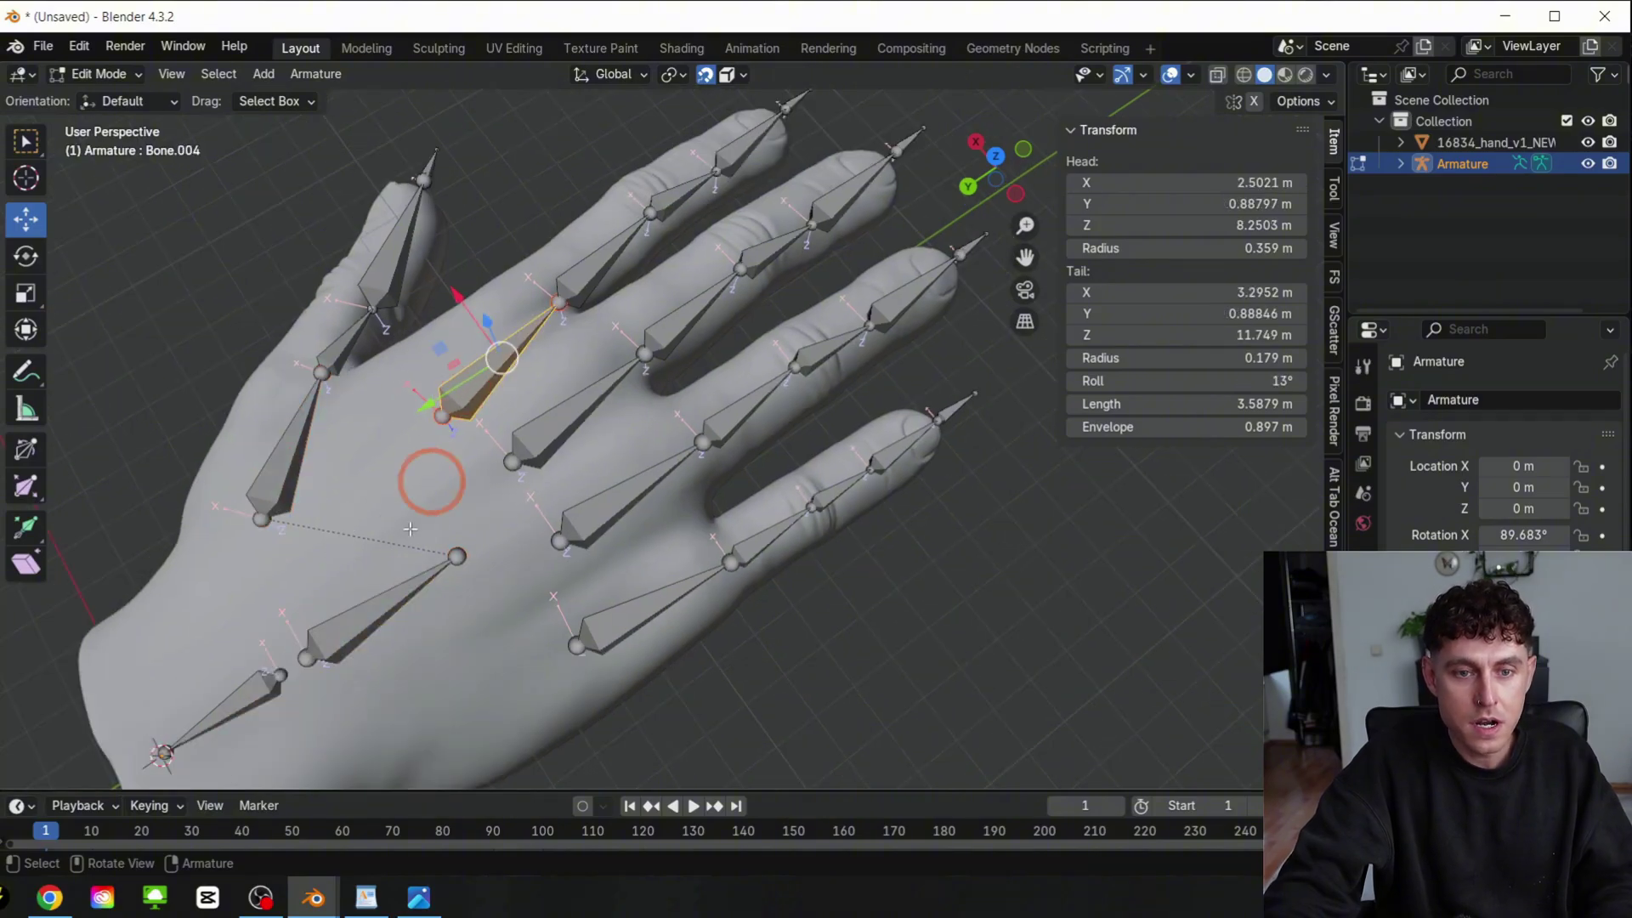
{"action": "left_click", "coordinate": [367, 613], "text": "shift"}
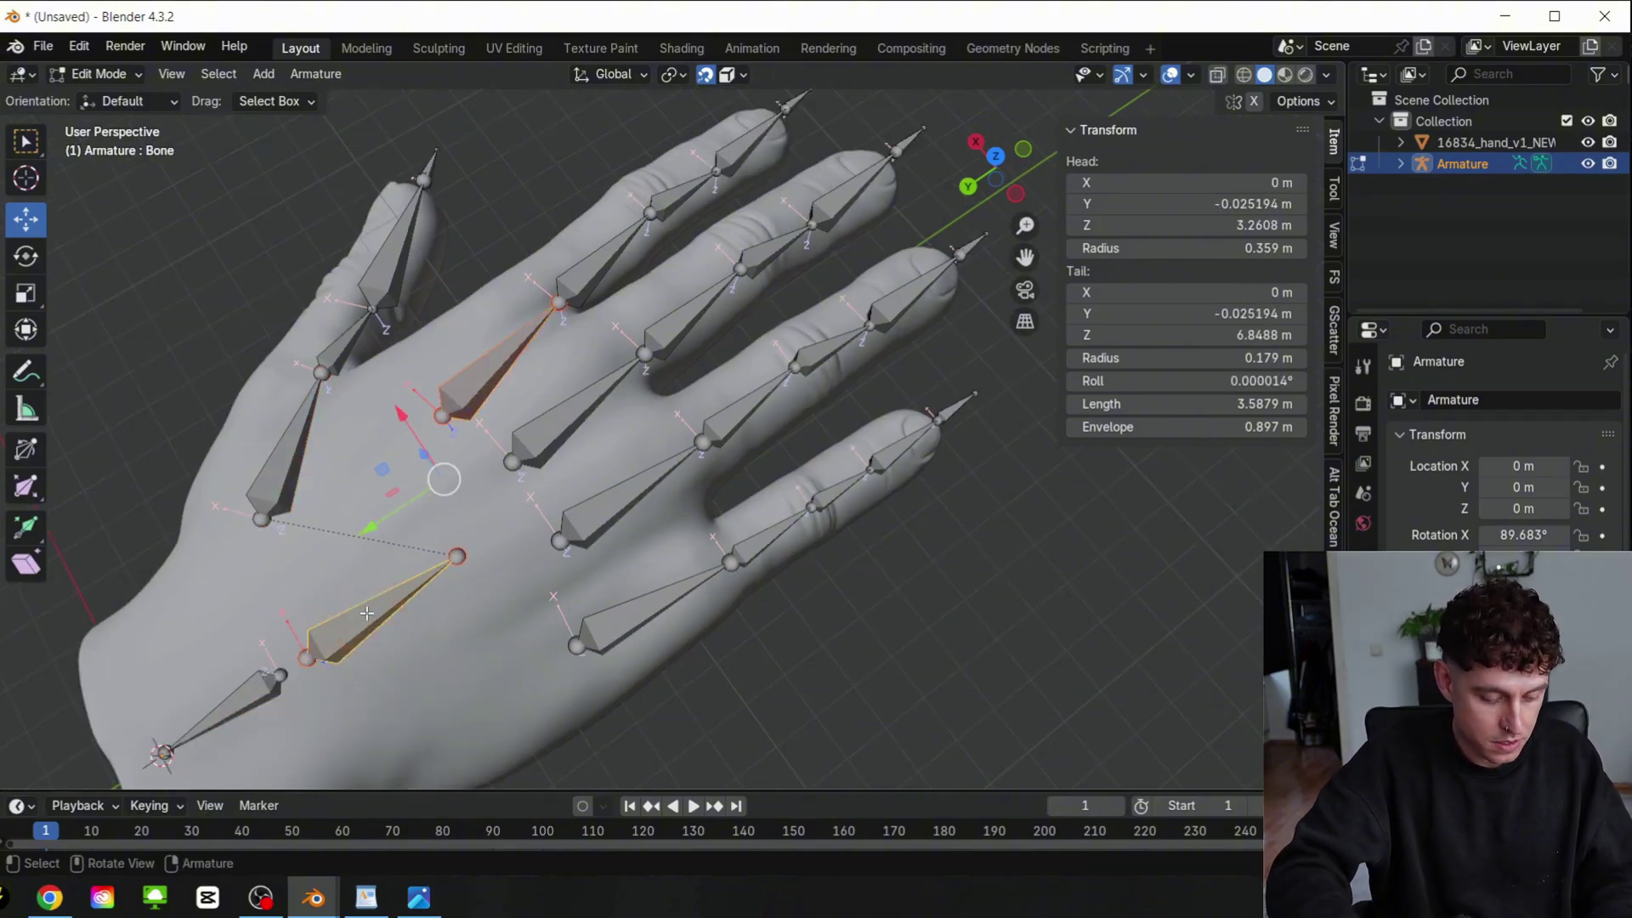
{"action": "key", "text": "ctrl+p"}
{"action": "left_click", "coordinate": [365, 610]}
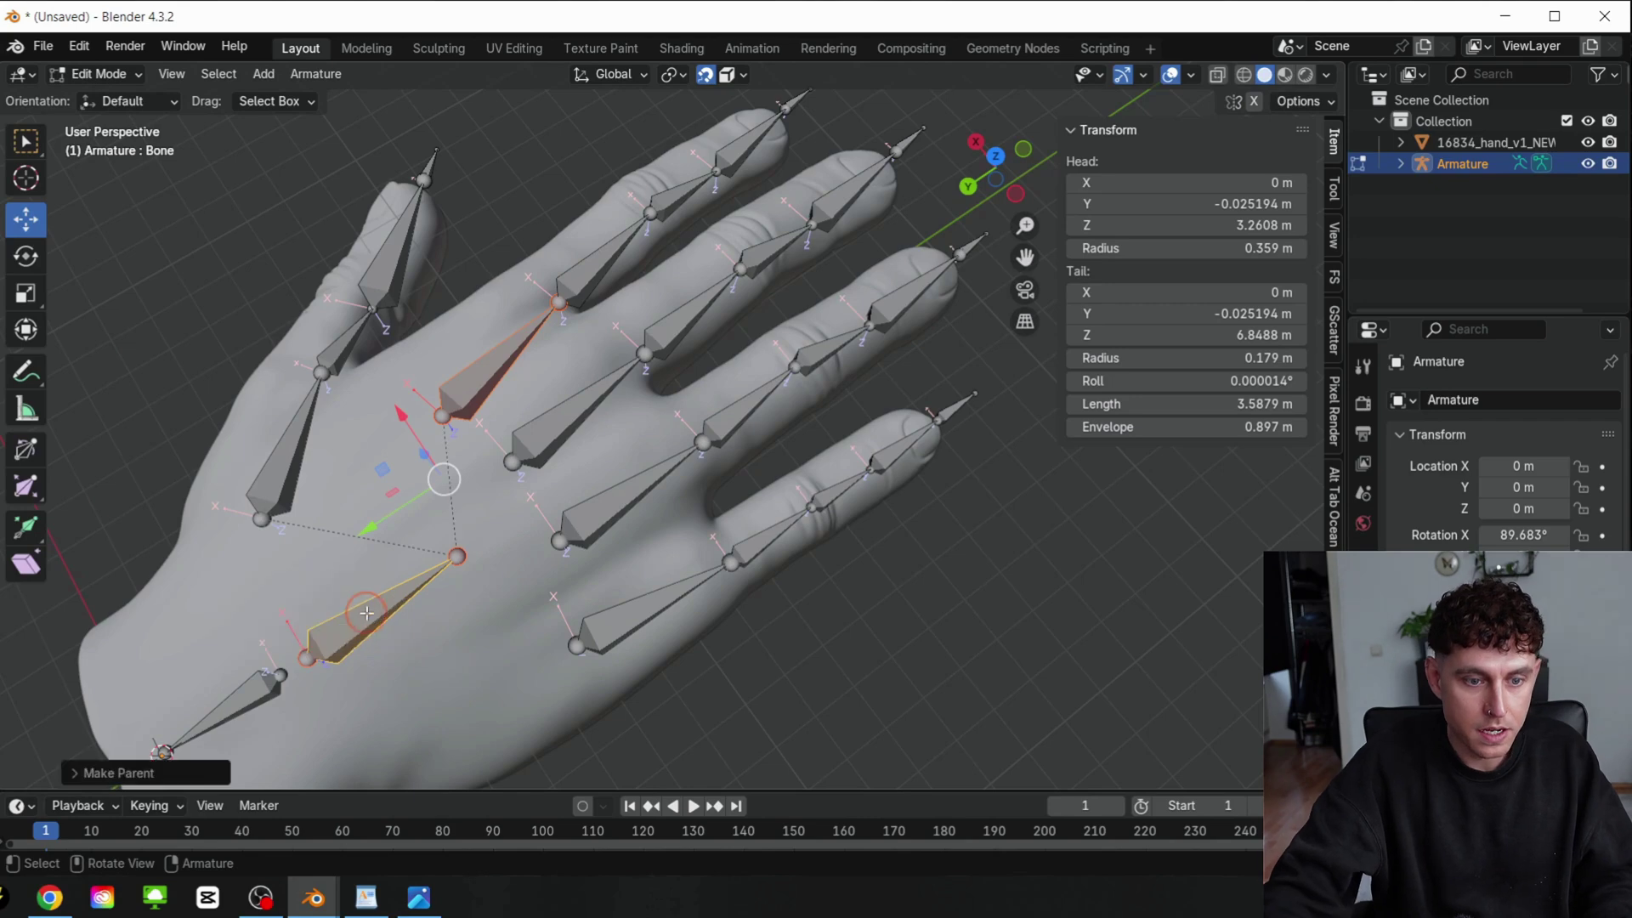
Parent the middle finger's base bone to the palm with Keep Offset, then pick the ring finger's base bone
{"action": "left_click", "coordinate": [543, 424]}
{"action": "left_click", "coordinate": [367, 619], "text": "shift"}
{"action": "key", "text": "ctrl+p"}
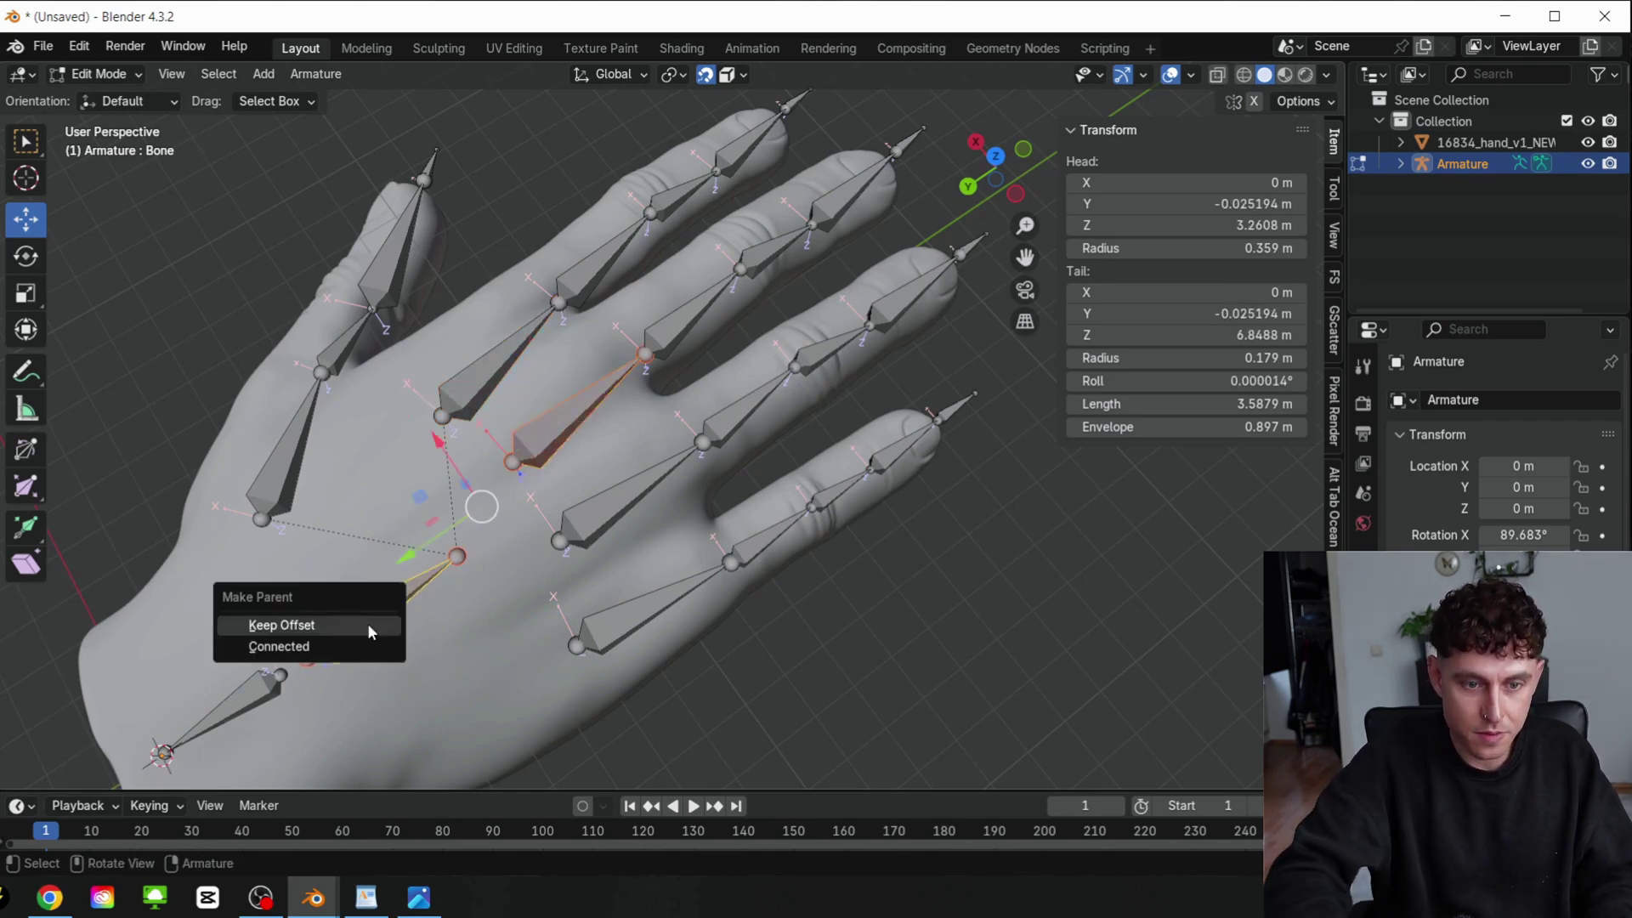
{"action": "left_click", "coordinate": [367, 628]}
{"action": "left_click", "coordinate": [797, 468]}
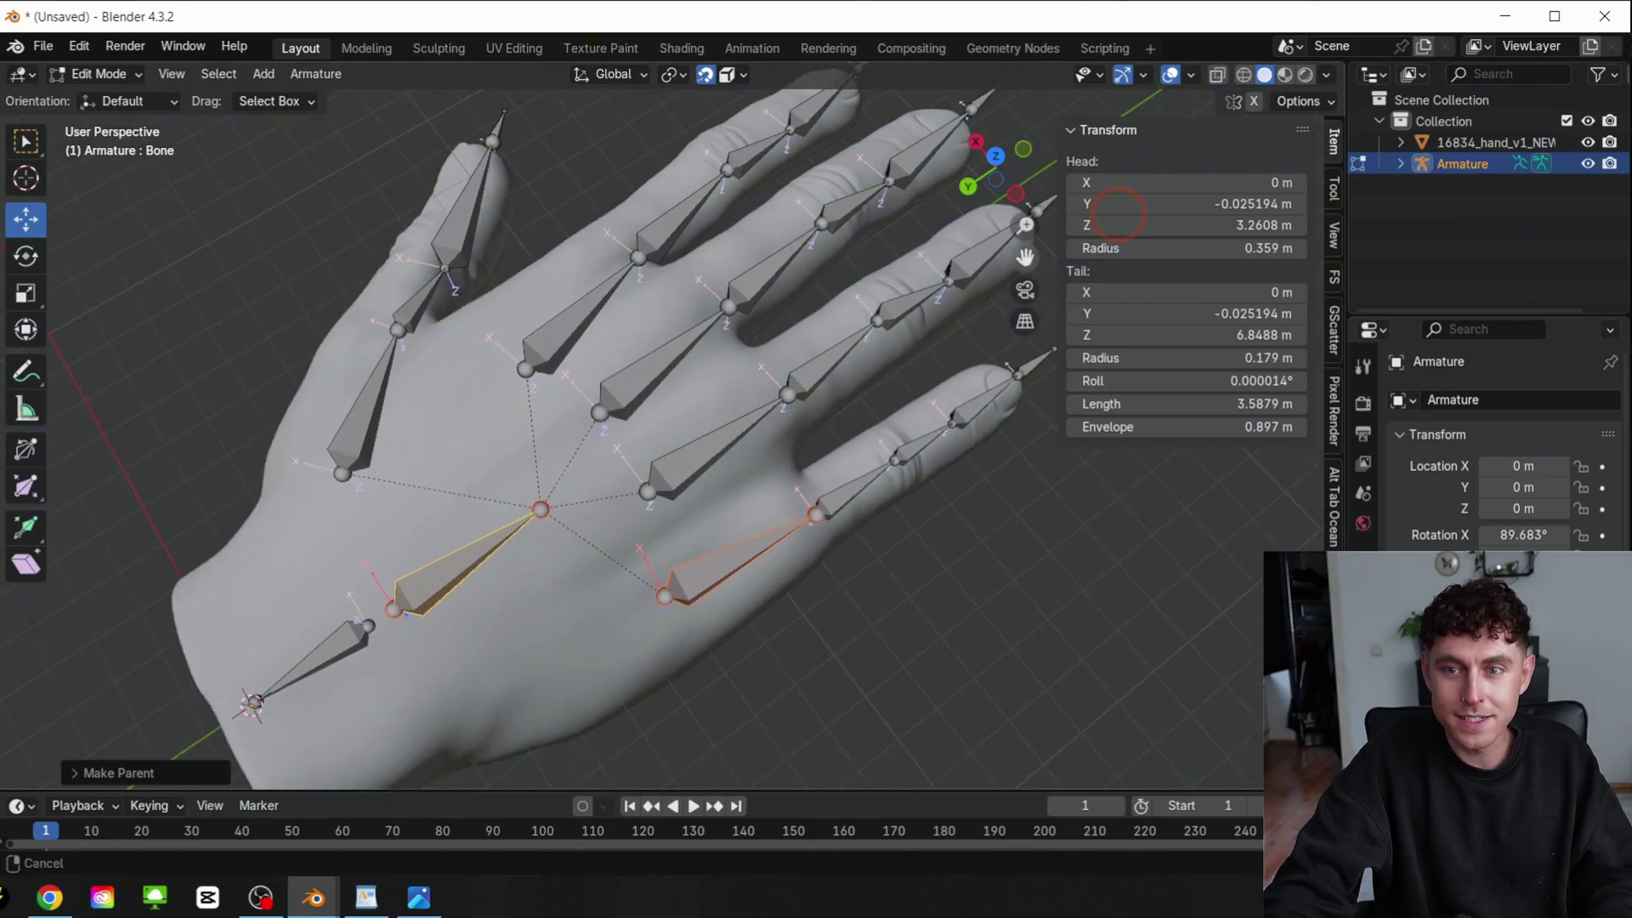
{"action": "middle_click_drag", "start_coordinate": [1119, 214], "coordinate": [692, 419]}
{"action": "left_click", "coordinate": [413, 557]}
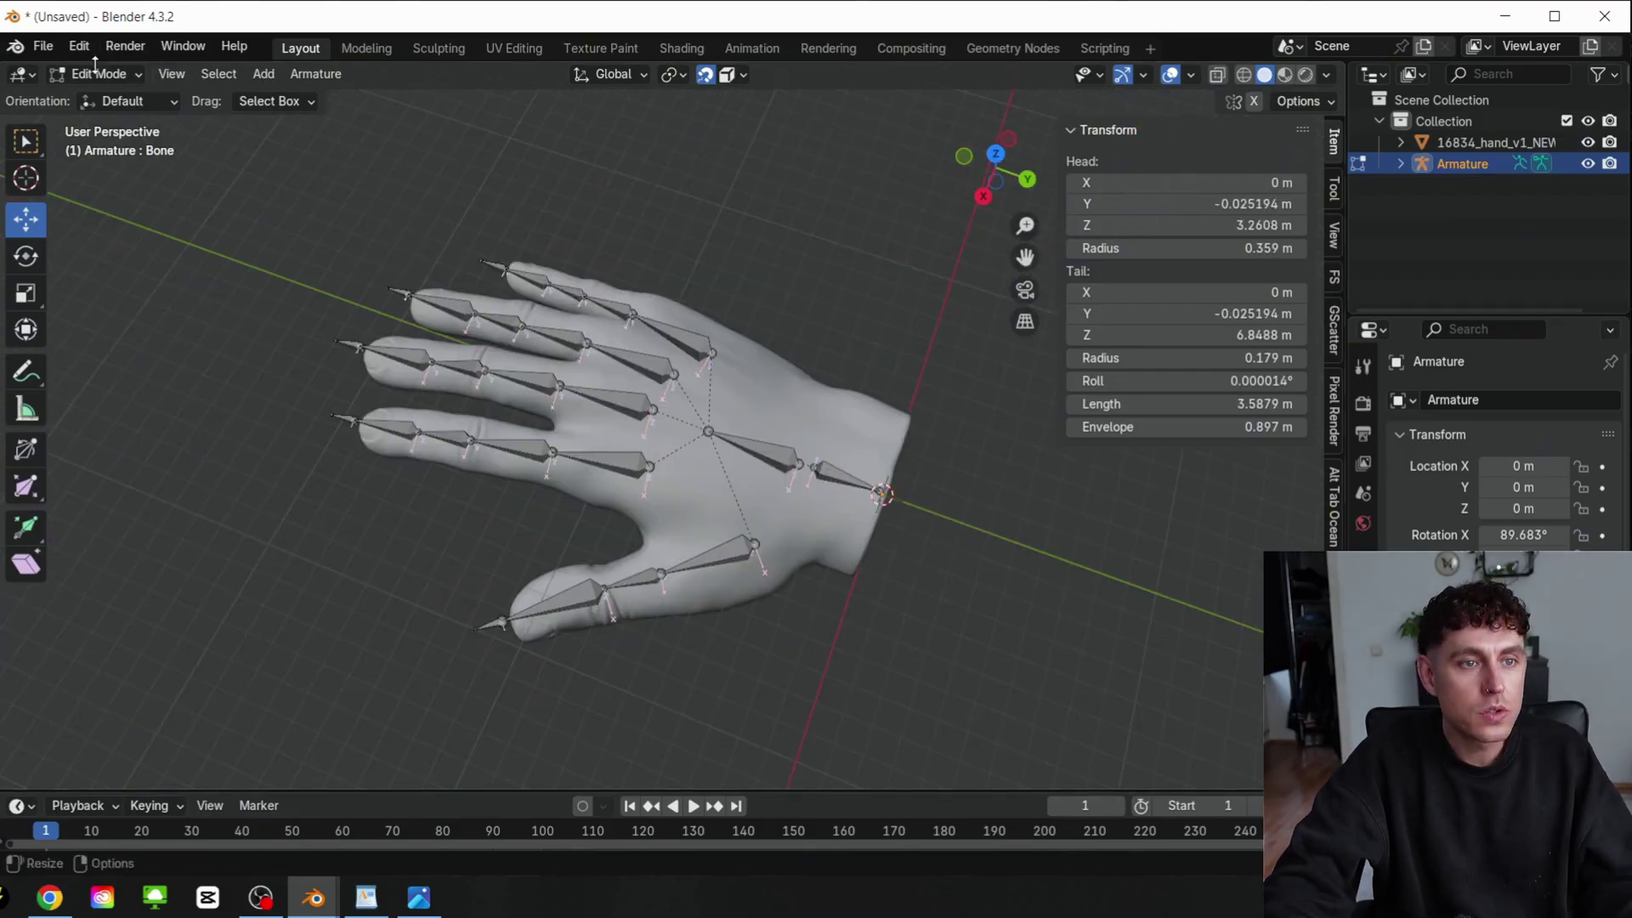
In Pose Mode, move the palm bone to check that the fingers follow it
{"action": "left_click", "coordinate": [96, 70]}
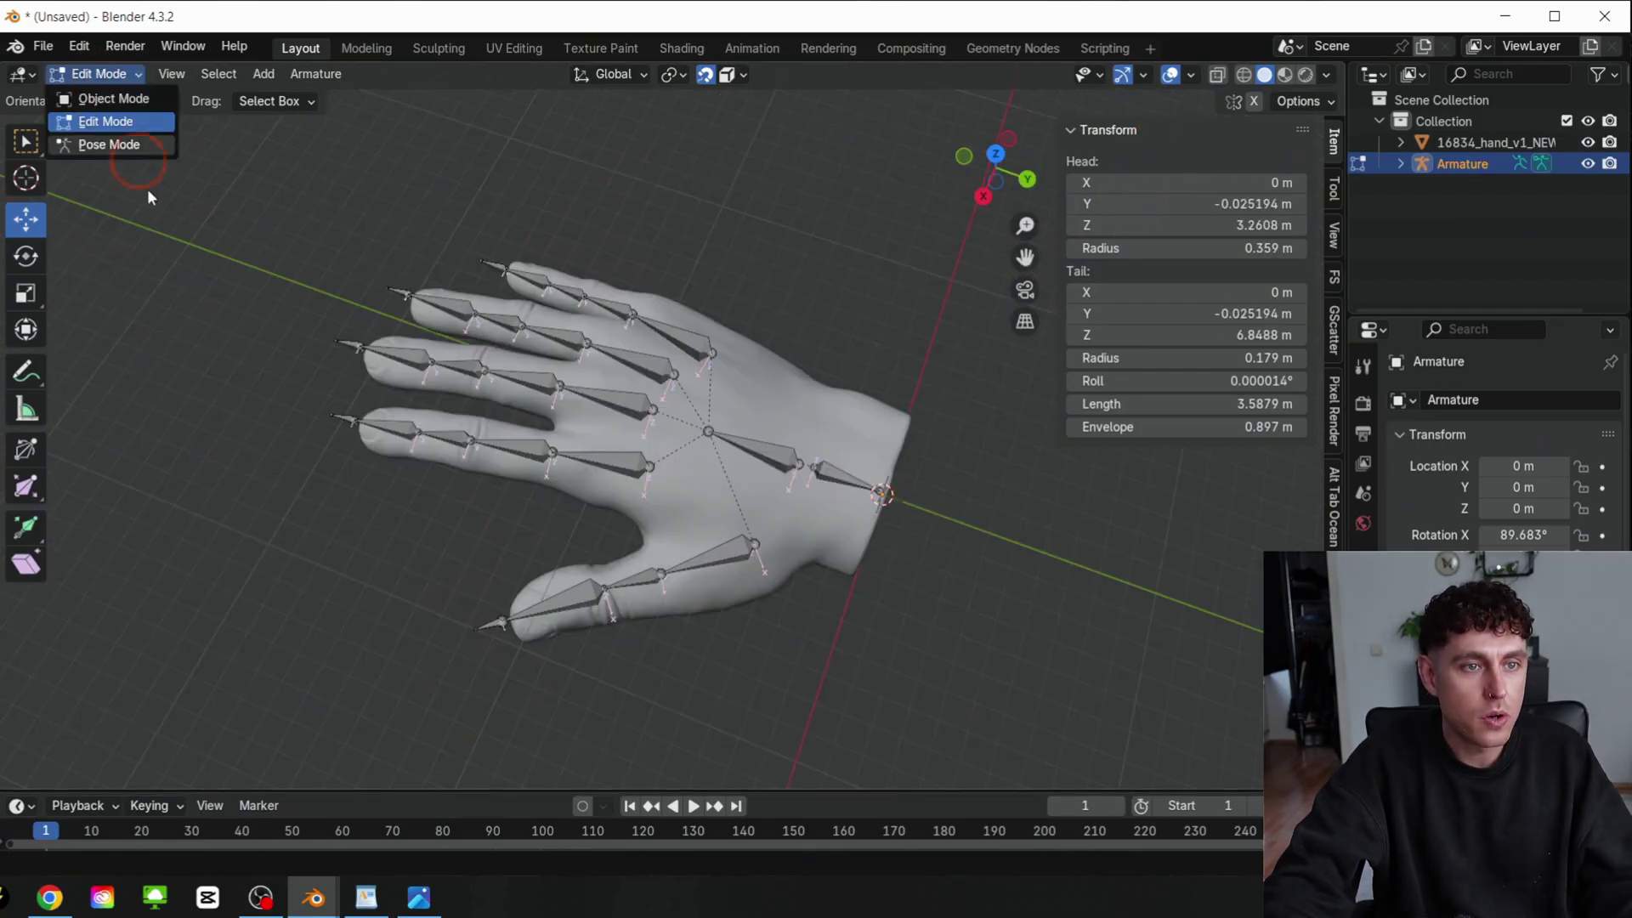
{"action": "left_click", "coordinate": [137, 146]}
{"action": "scroll", "coordinate": [949, 257], "scroll_direction": "up", "scroll_amount": 1}
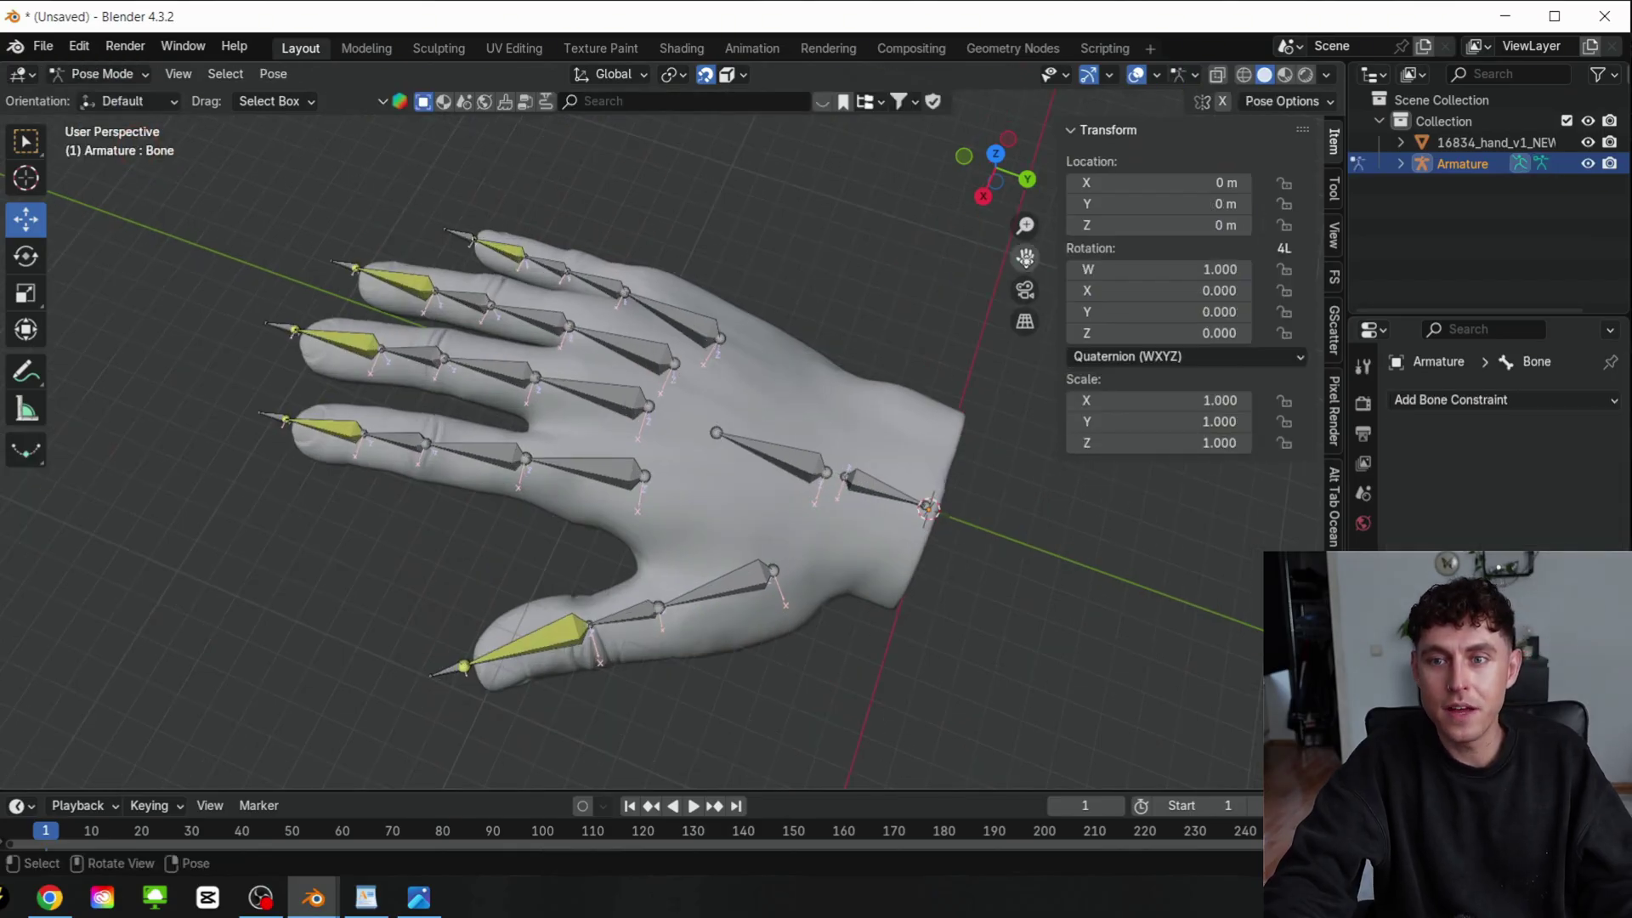
{"action": "left_click_drag", "start_coordinate": [1026, 258], "coordinate": [909, 248]}
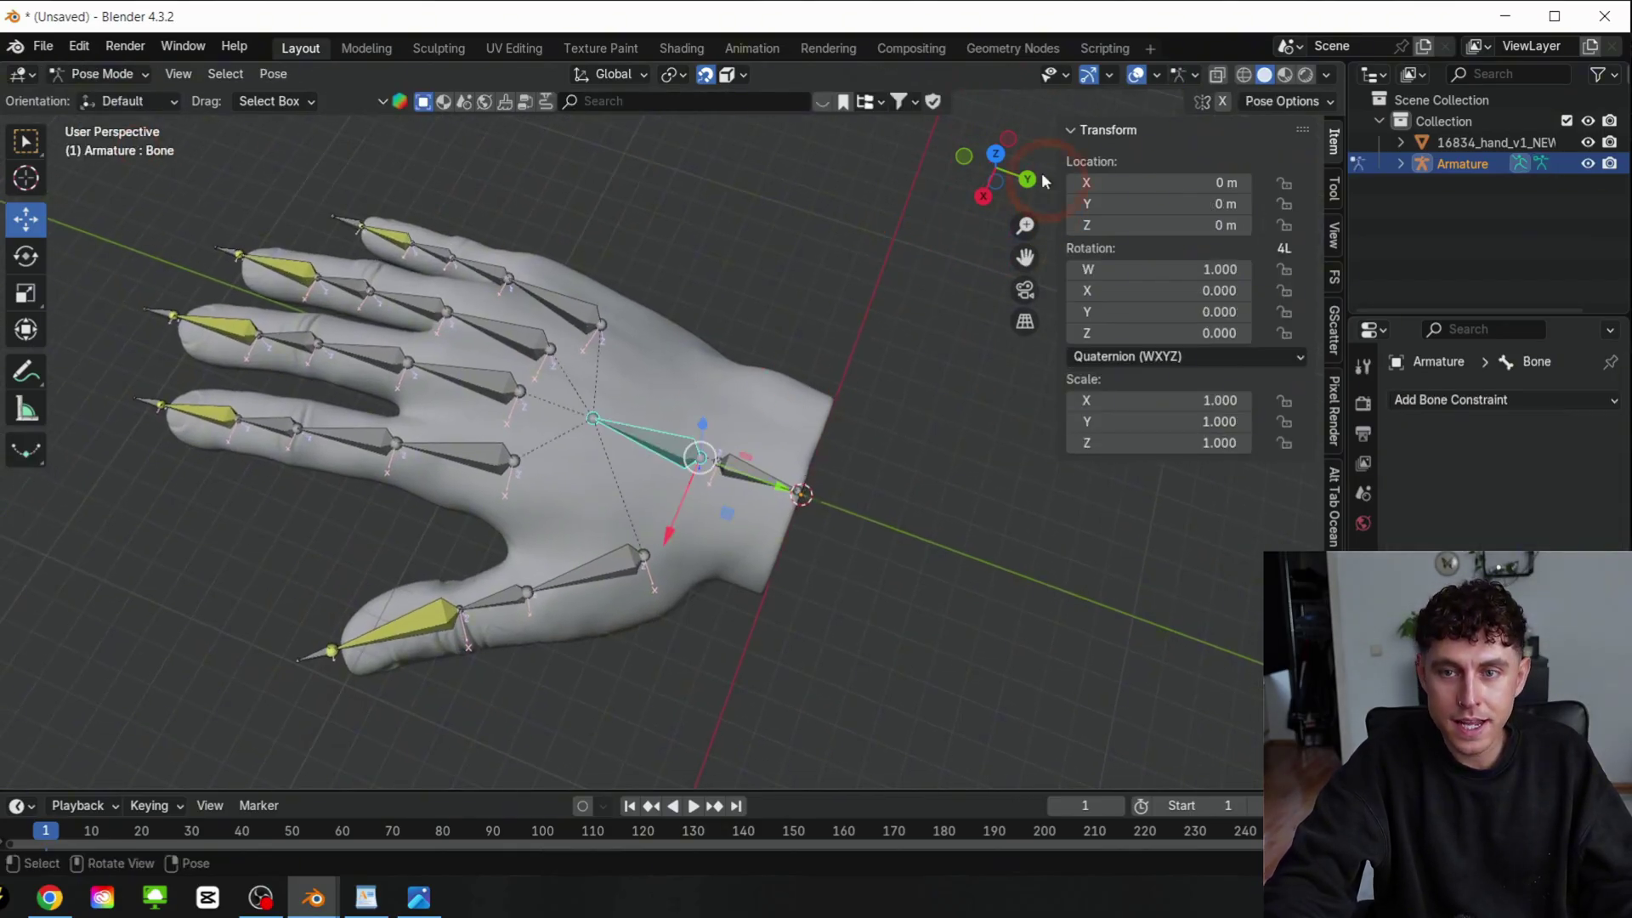
{"action": "left_click_drag", "start_coordinate": [1045, 181], "coordinate": [1008, 163]}
{"action": "key", "text": "g"}
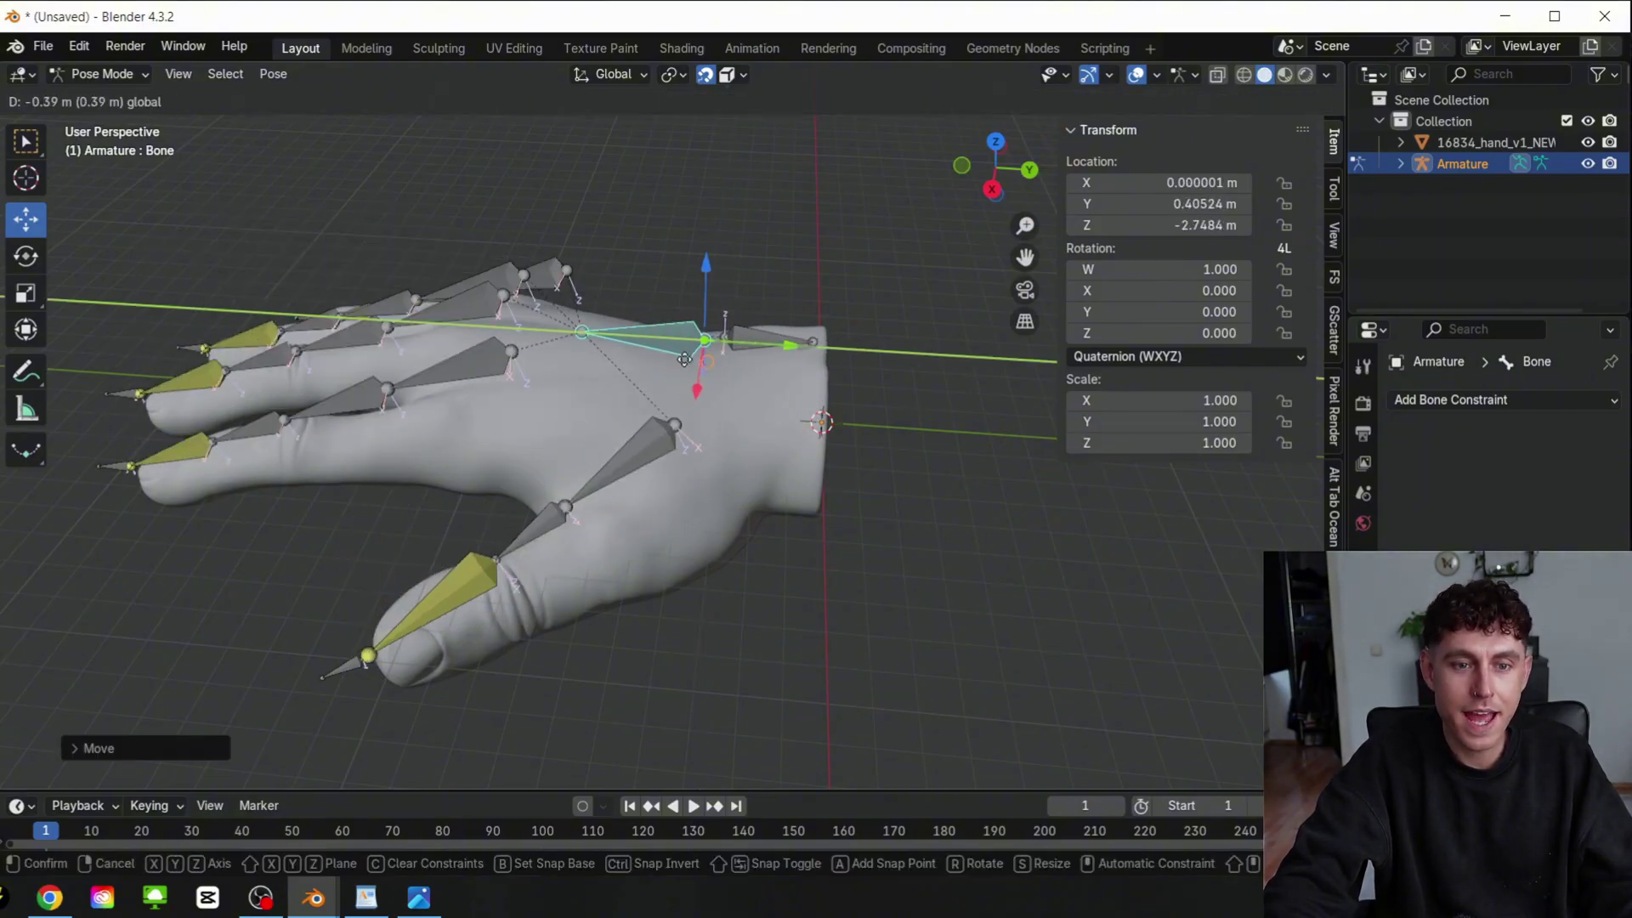
{"action": "left_click", "coordinate": [680, 340]}
{"action": "left_click_drag", "start_coordinate": [995, 168], "coordinate": [935, 199]}
Back in Object Mode, parent the hand mesh to the armature With Automatic Weights
{"action": "key", "text": "ctrl+Tab"}
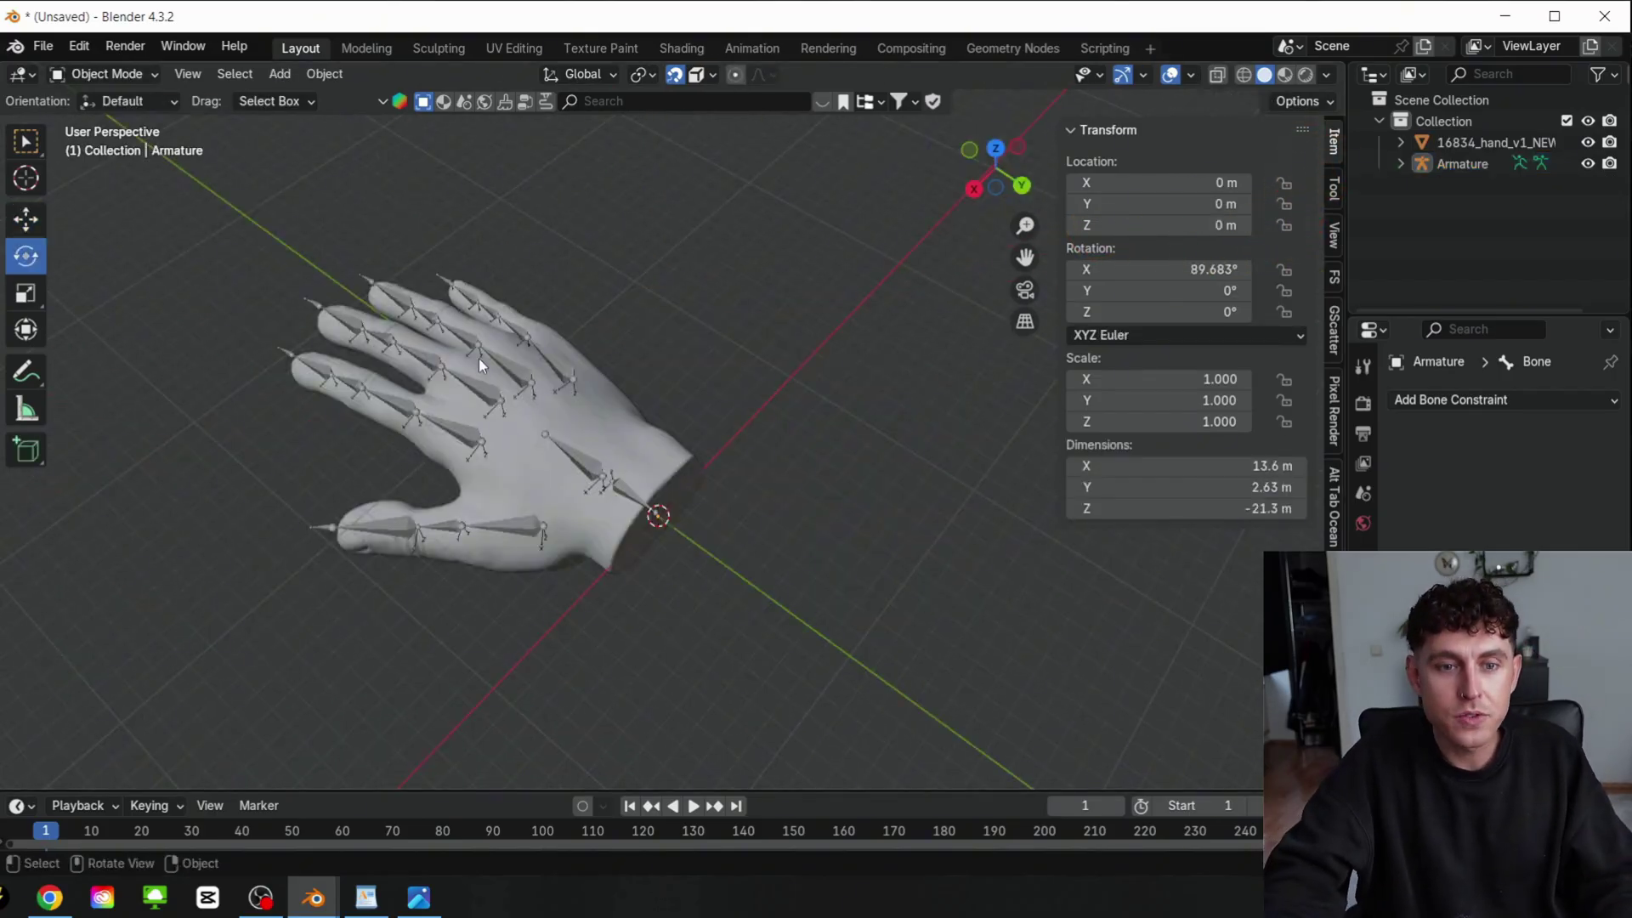
{"action": "left_click", "coordinate": [129, 74]}
{"action": "left_click", "coordinate": [125, 96]}
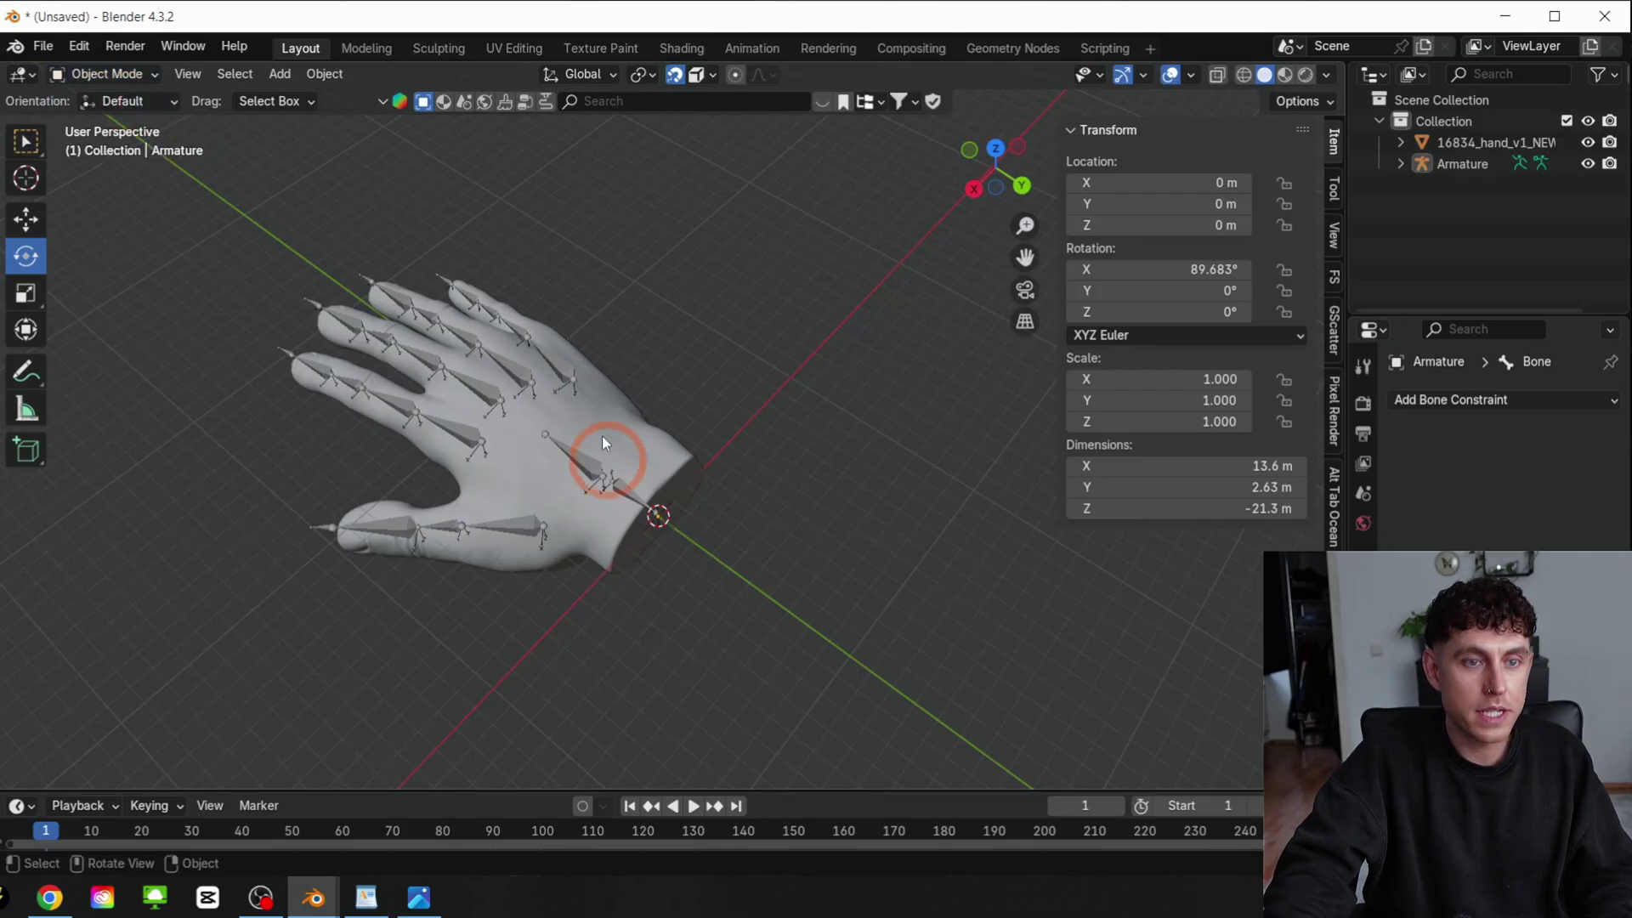
{"action": "scroll", "coordinate": [604, 442], "scroll_direction": "up", "scroll_amount": 2}
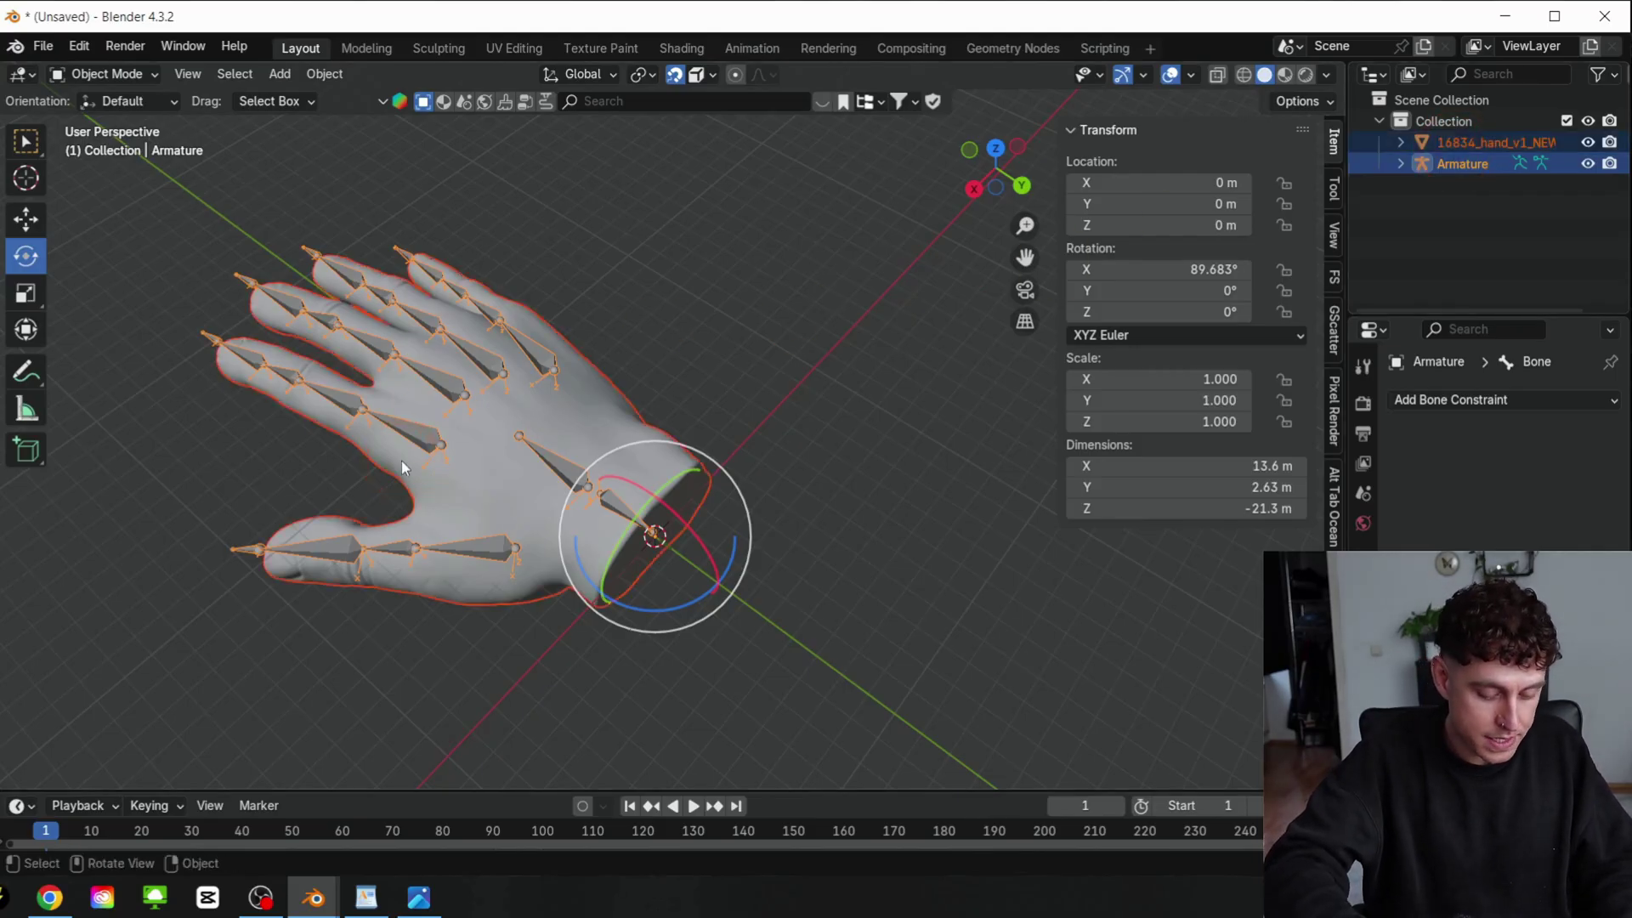
{"action": "key", "text": "ctrl+p"}
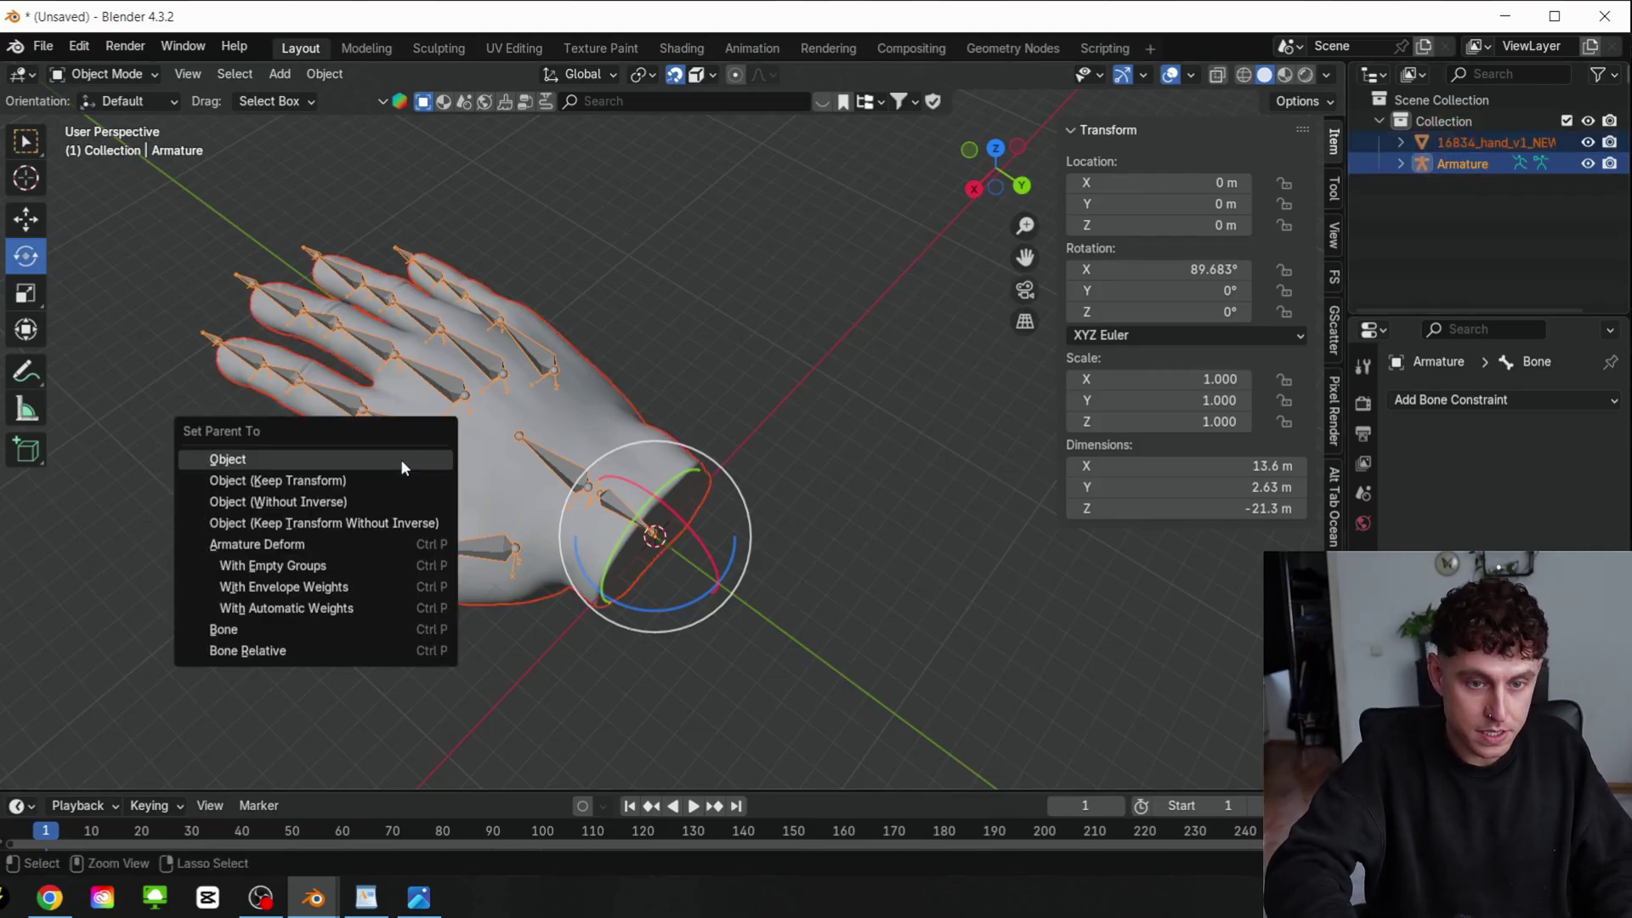
{"action": "left_click", "coordinate": [381, 607]}
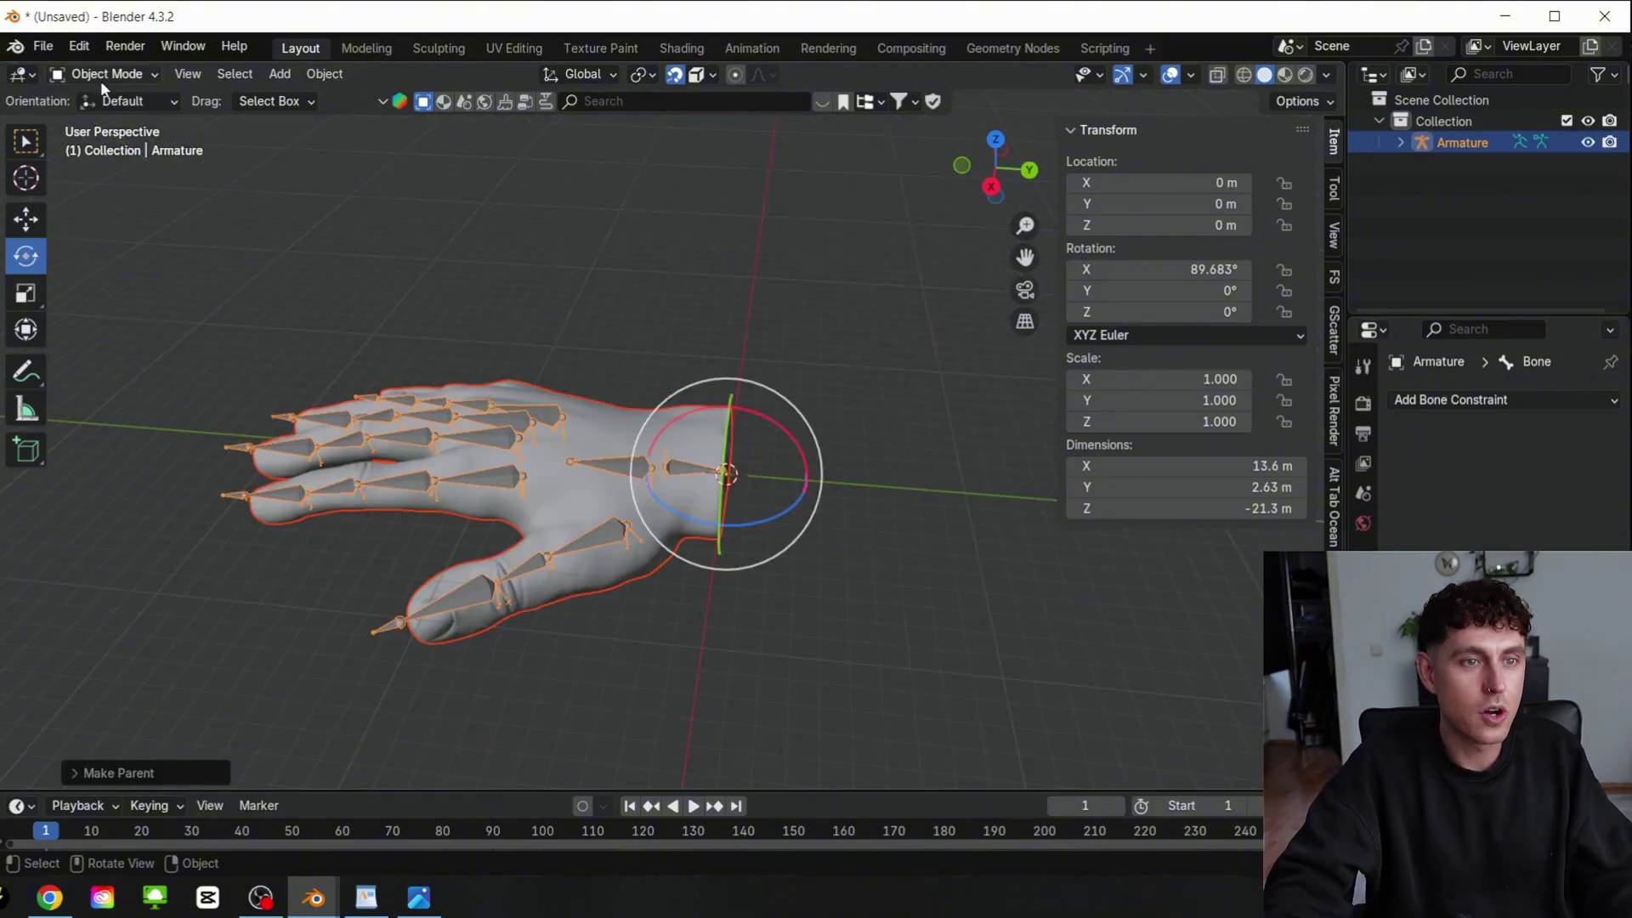
In Pose Mode, drag the root bone up so the hand mesh lifts
{"action": "left_click", "coordinate": [100, 80]}
{"action": "left_click", "coordinate": [139, 136]}
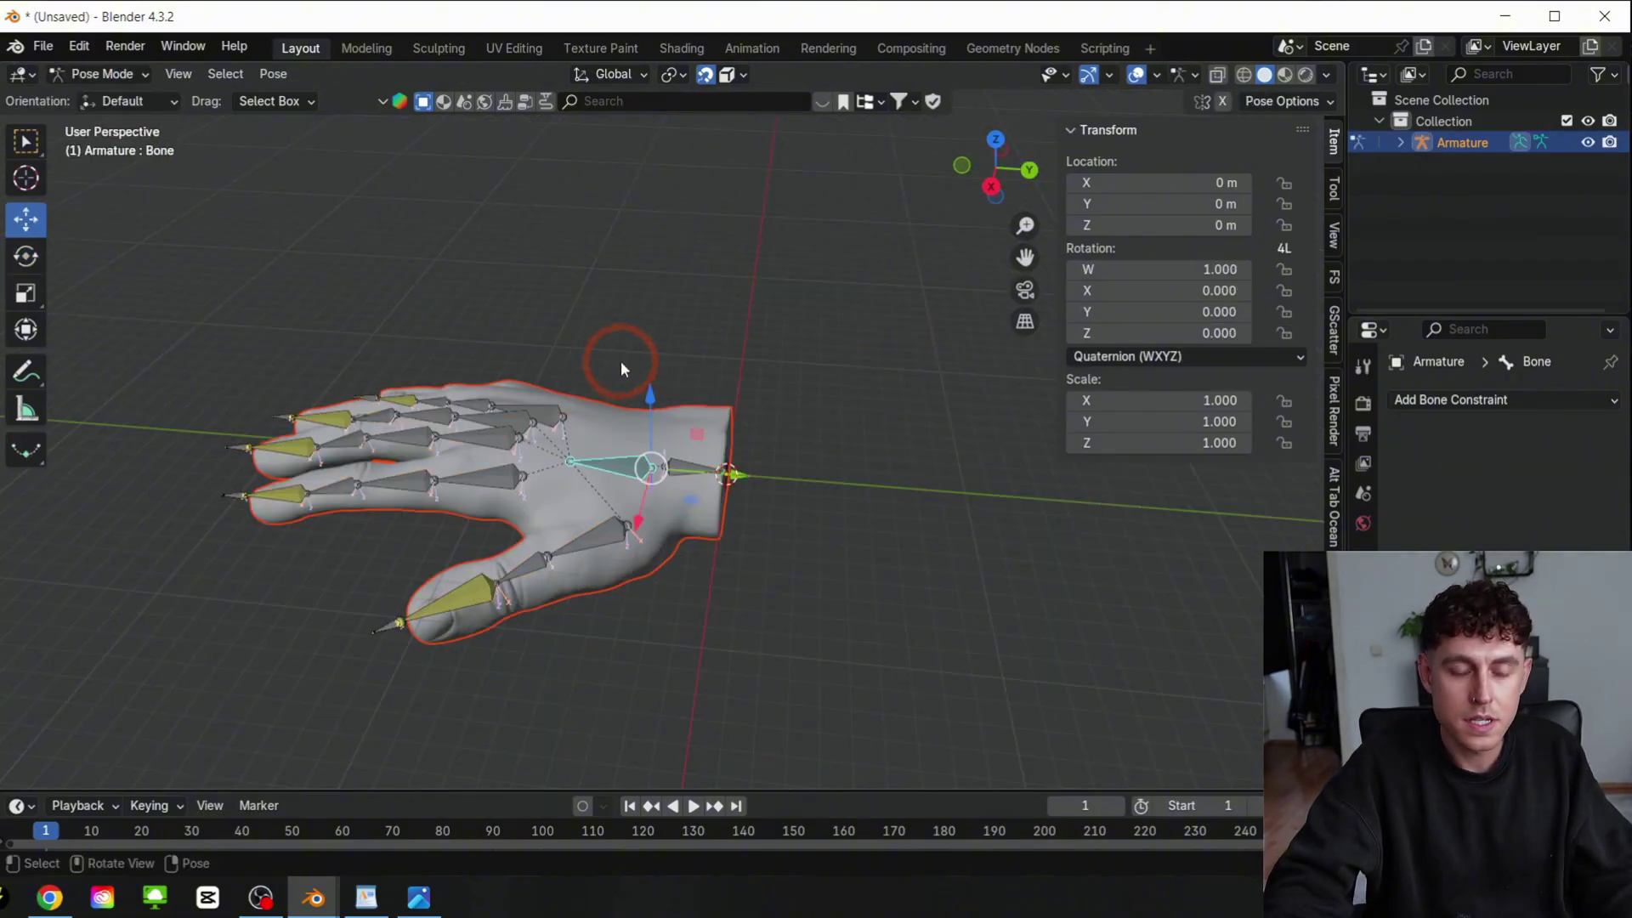
{"action": "left_click_drag", "start_coordinate": [650, 407], "coordinate": [617, 379]}
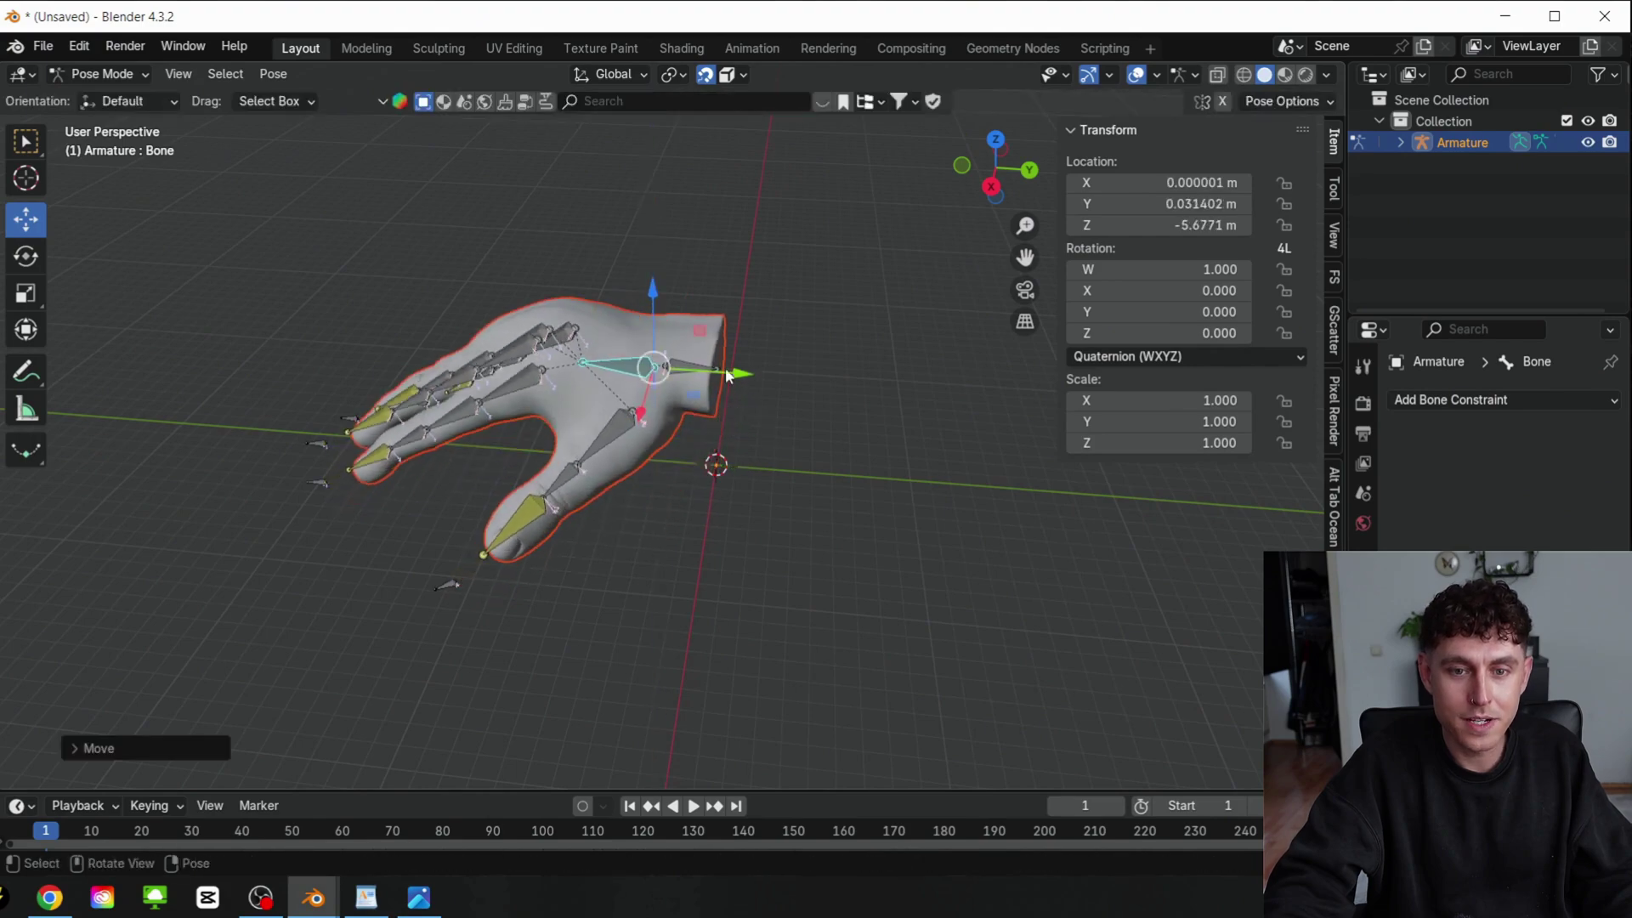
Move the root bone to Y 3.07 m and Z -5.07 m, then enlarge the timeline area
{"action": "left_click_drag", "start_coordinate": [727, 375], "coordinate": [659, 357]}
{"action": "middle_click_drag", "start_coordinate": [658, 357], "coordinate": [739, 368]}
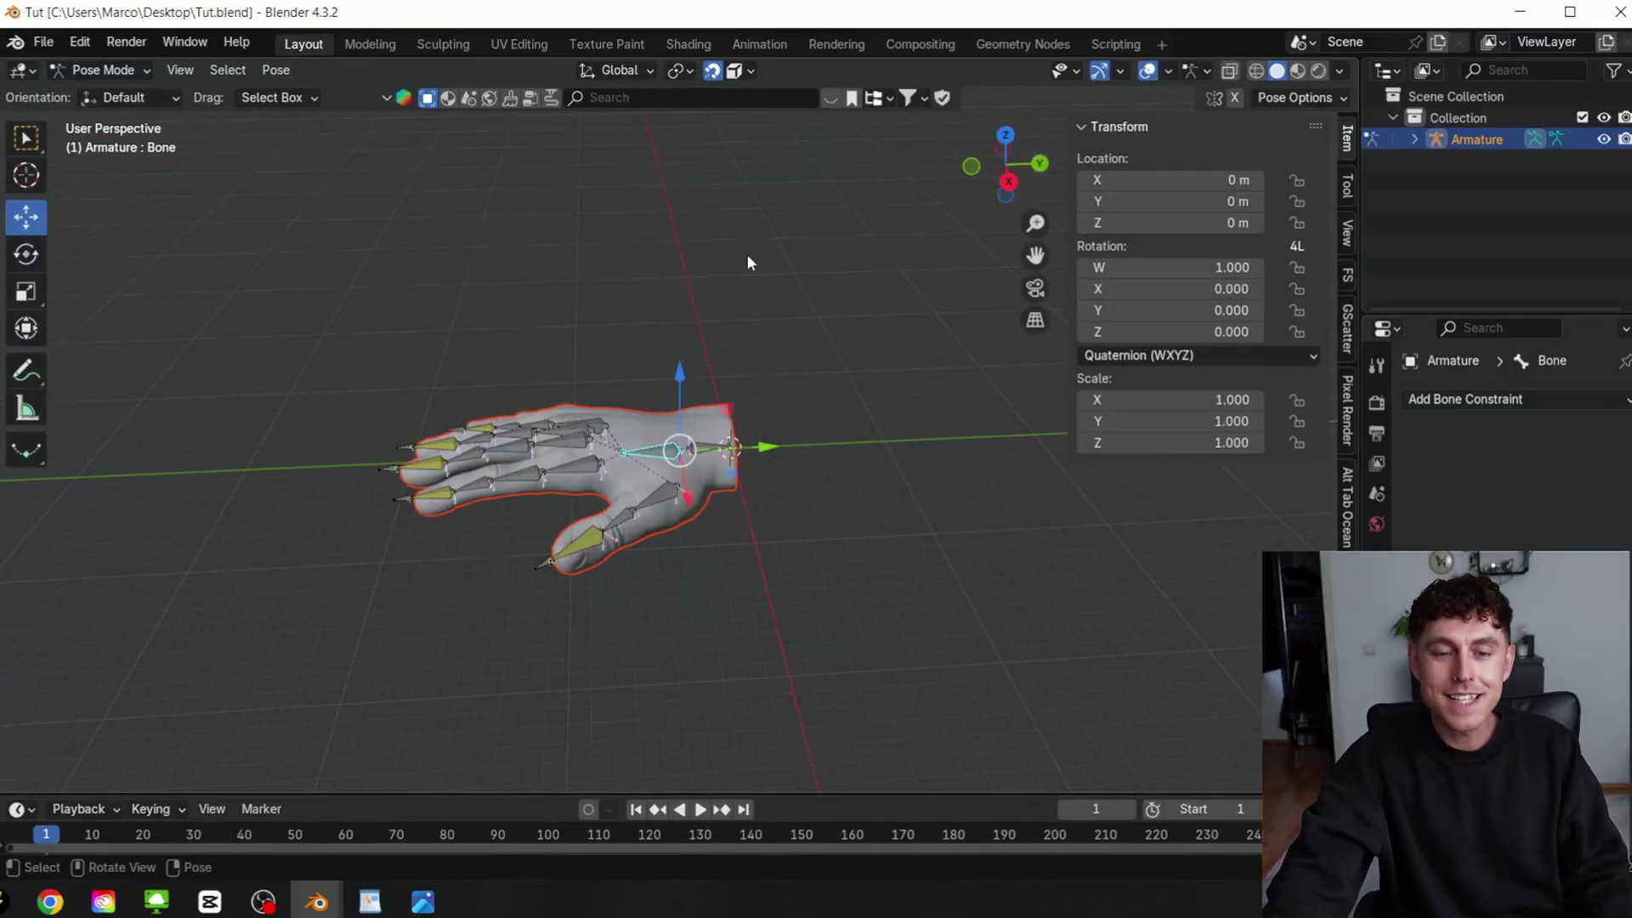
{"action": "left_click_drag", "start_coordinate": [1007, 166], "coordinate": [984, 174]}
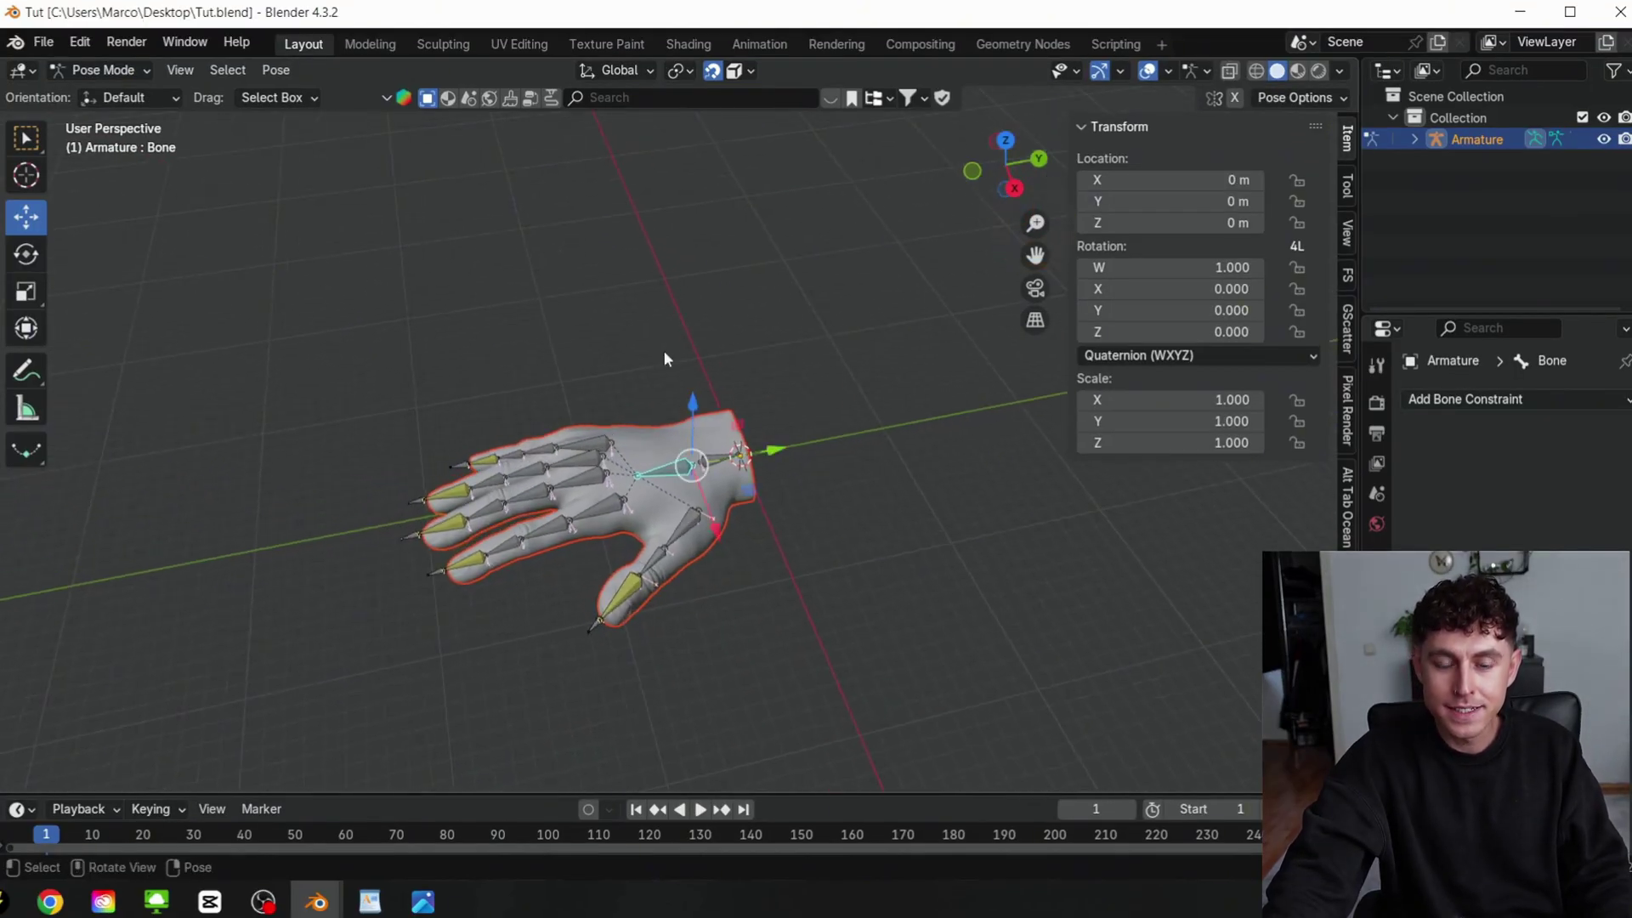
{"action": "left_click_drag", "start_coordinate": [775, 456], "coordinate": [731, 455]}
{"action": "left_click_drag", "start_coordinate": [650, 416], "coordinate": [650, 349]}
{"action": "left_click_drag", "start_coordinate": [1006, 161], "coordinate": [692, 273]}
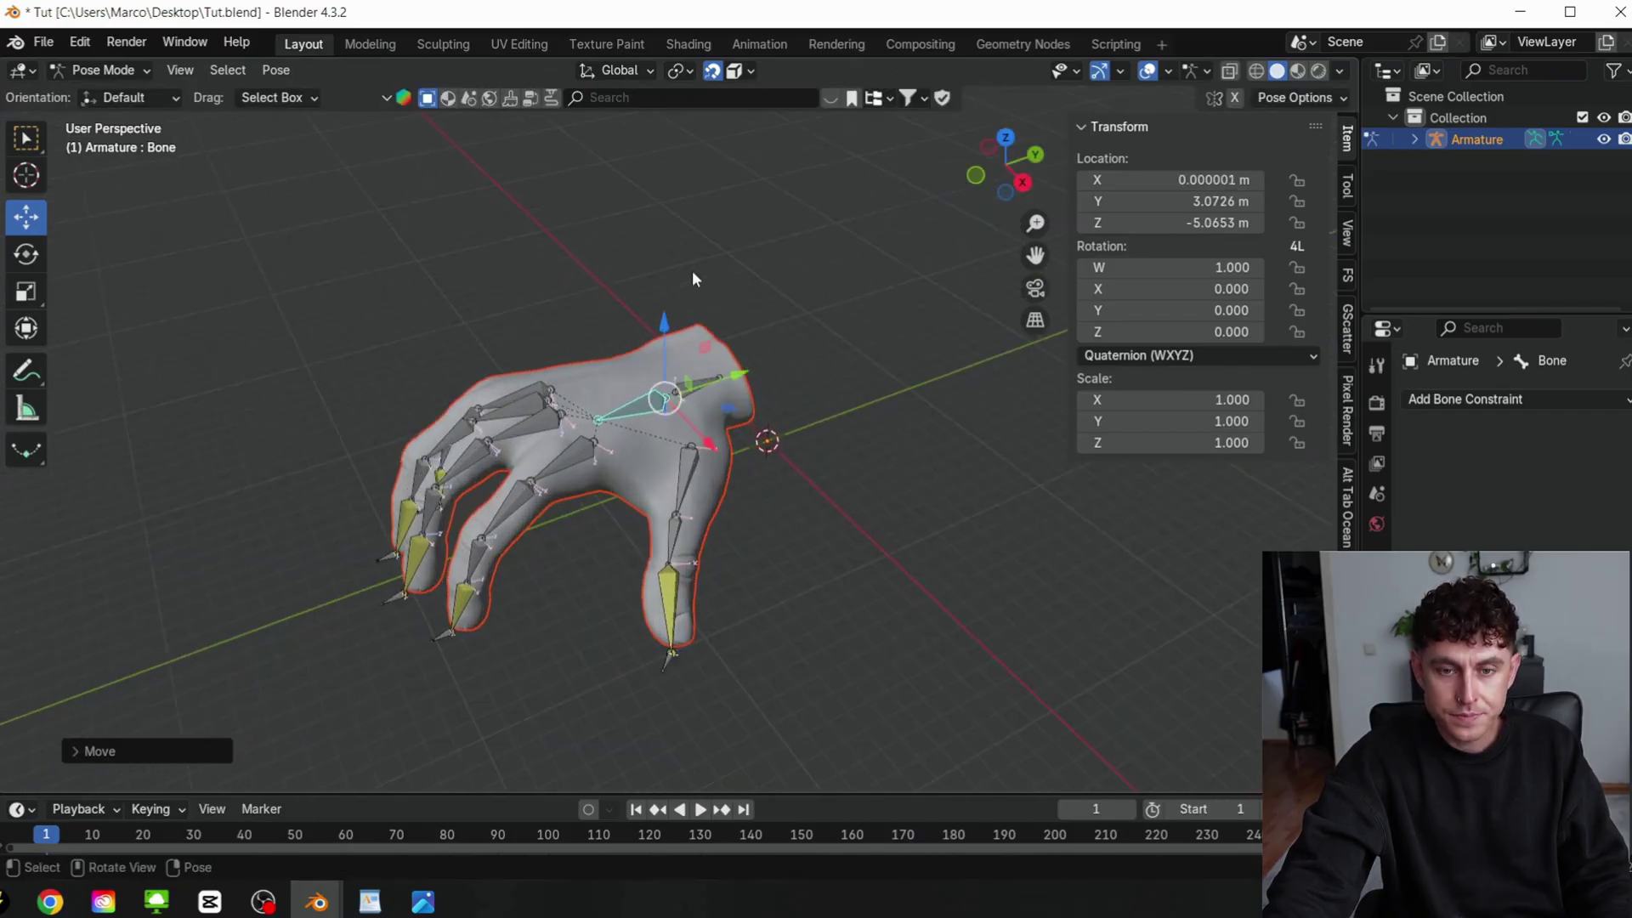
{"action": "left_click_drag", "start_coordinate": [419, 795], "coordinate": [419, 647]}
Key the root bone's location at frame 40
{"action": "left_click_drag", "start_coordinate": [1003, 164], "coordinate": [990, 170]}
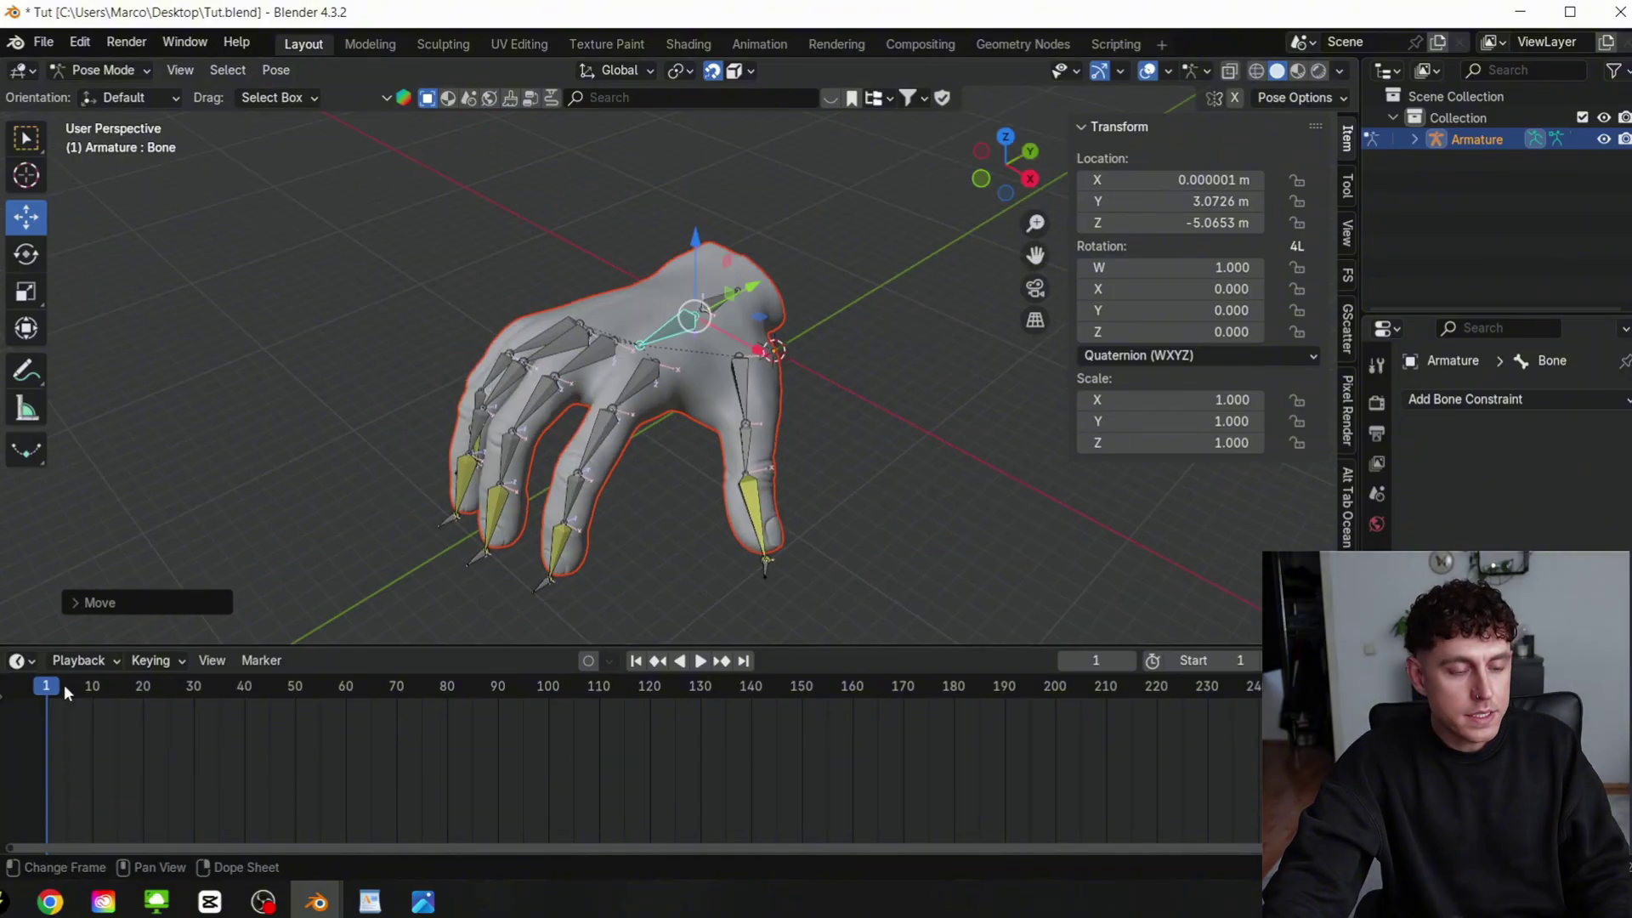
{"action": "left_click_drag", "start_coordinate": [51, 694], "coordinate": [245, 685]}
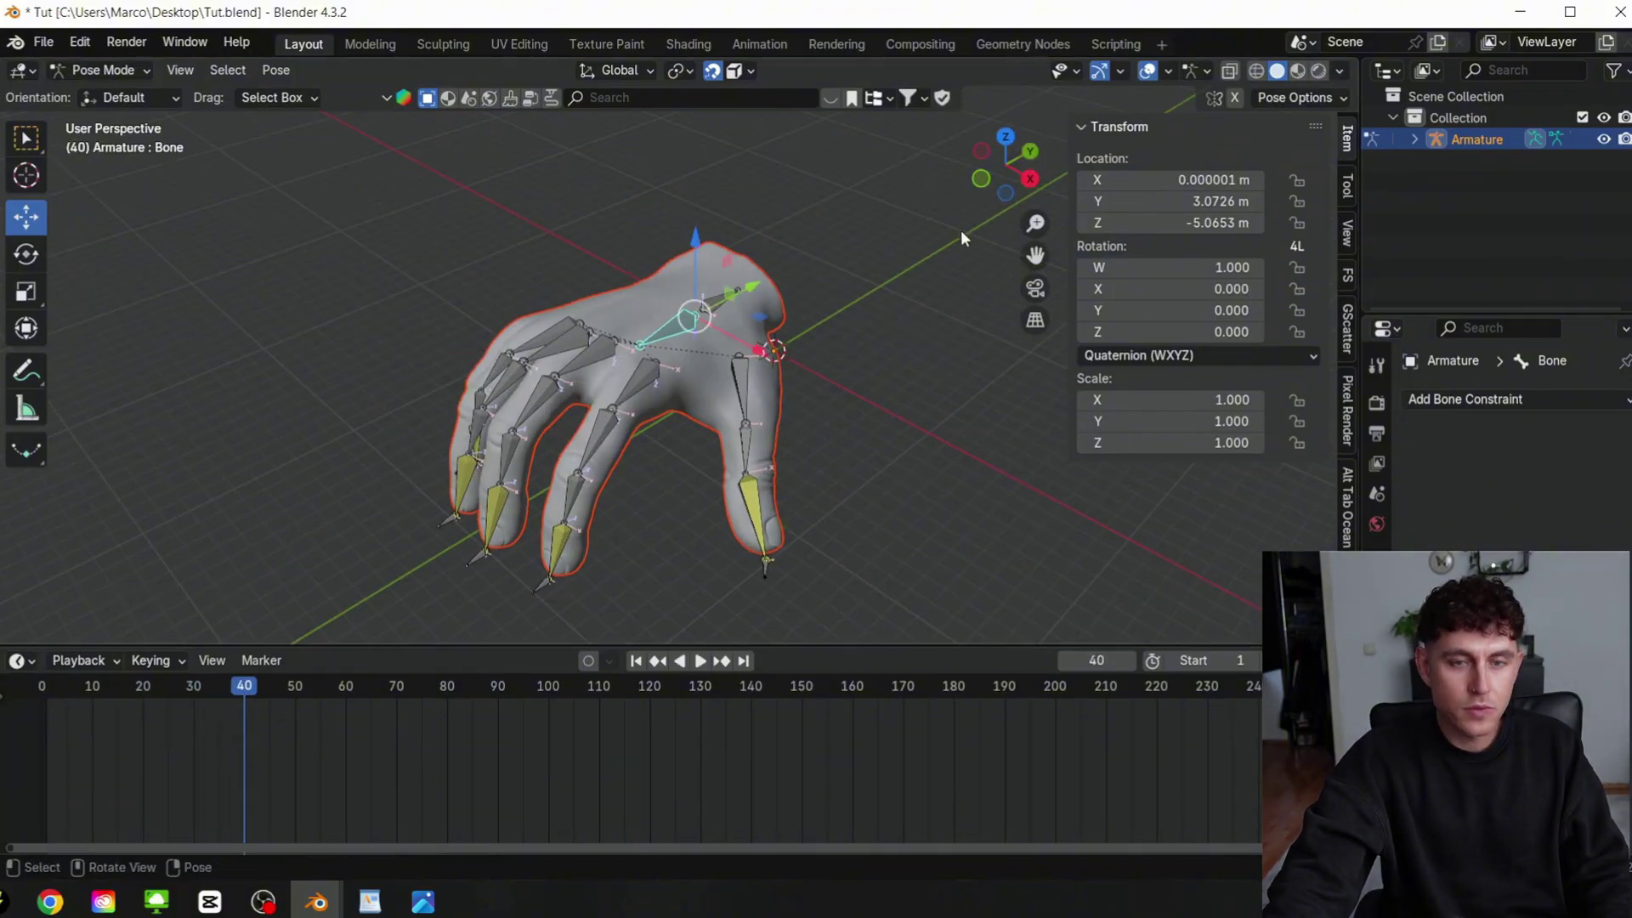
{"action": "right_click", "coordinate": [1188, 201]}
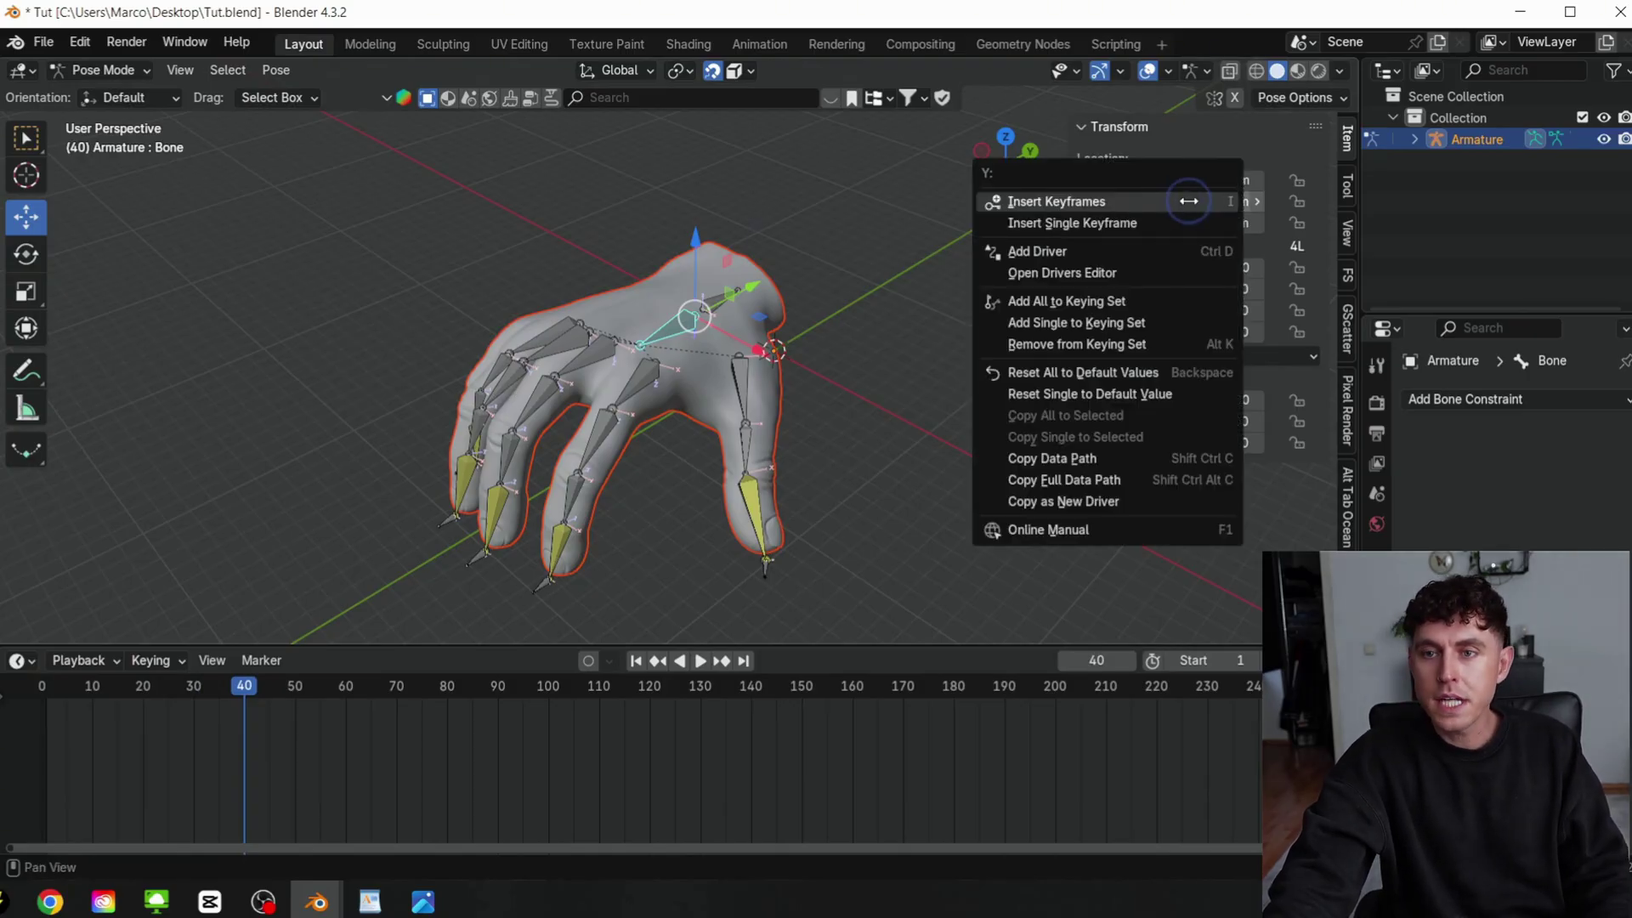
{"action": "left_click", "coordinate": [1188, 200]}
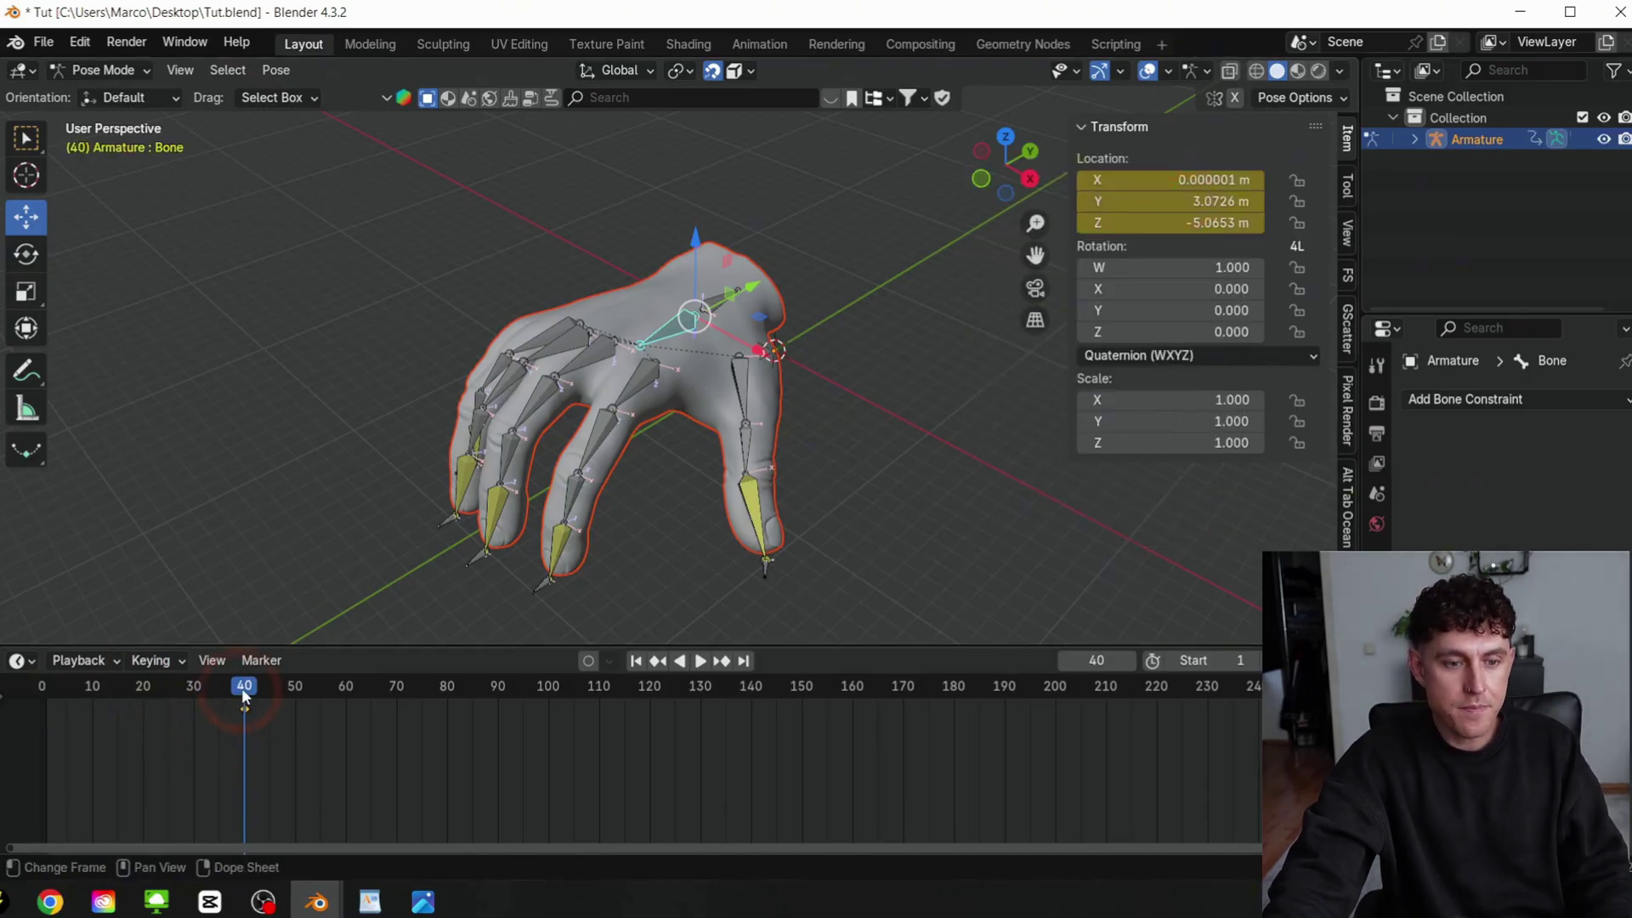
Lower the root bone for the start pose, key its location at frame 0, and preview
{"action": "left_click_drag", "start_coordinate": [241, 686], "coordinate": [39, 696]}
{"action": "scroll", "coordinate": [251, 489], "scroll_direction": "down", "scroll_amount": 2}
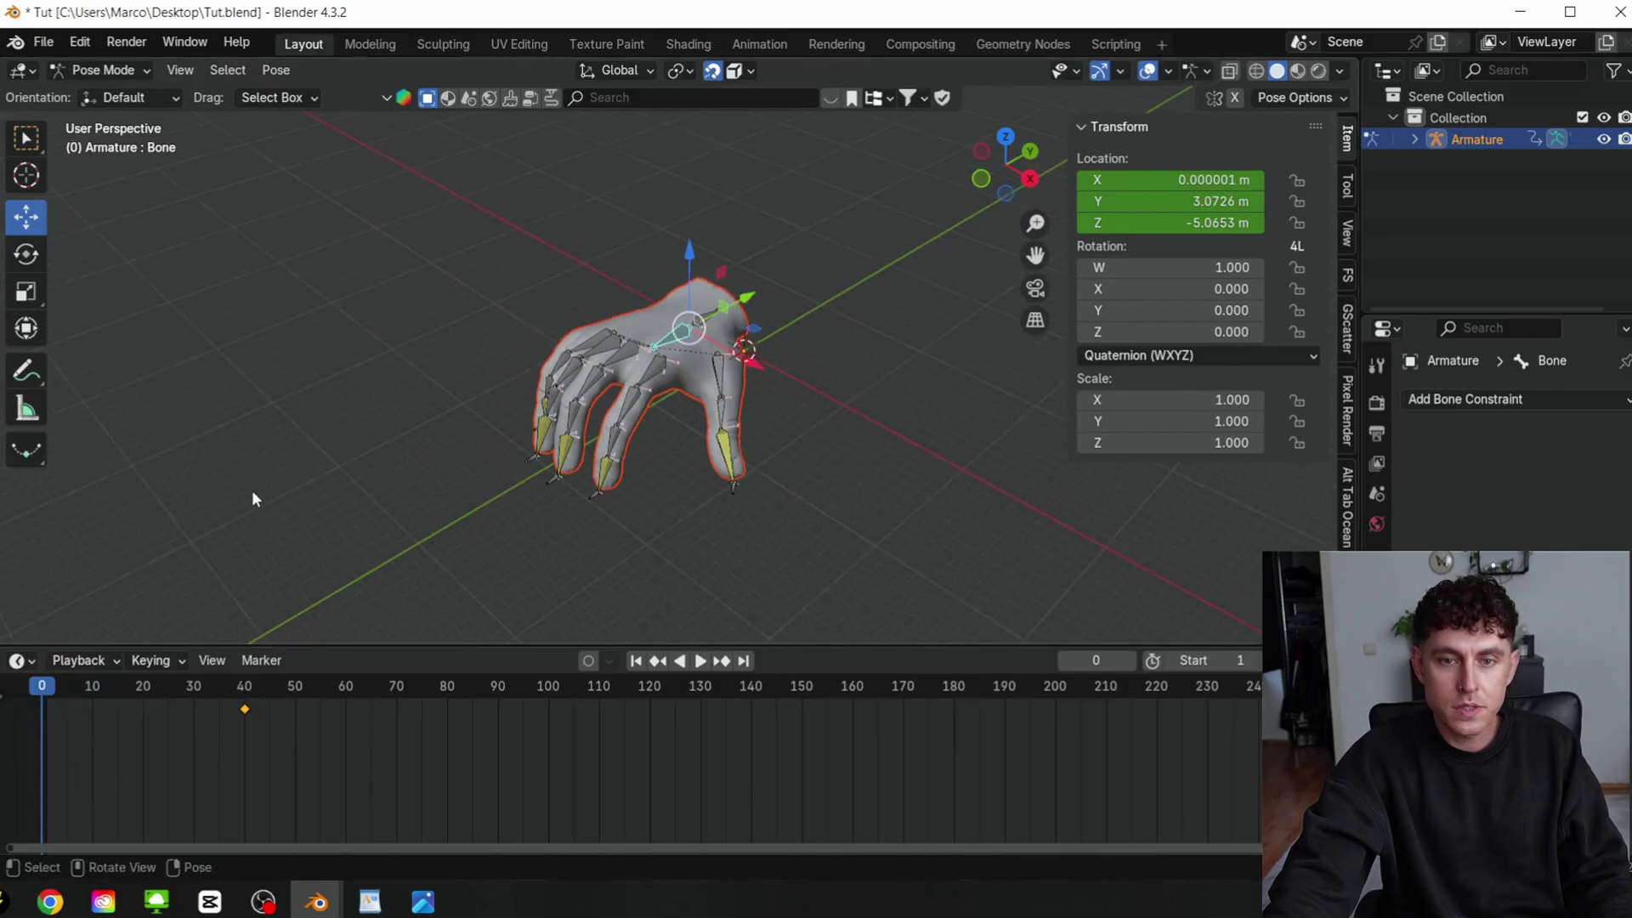
{"action": "left_click_drag", "start_coordinate": [685, 282], "coordinate": [694, 453]}
{"action": "right_click", "coordinate": [1172, 200]}
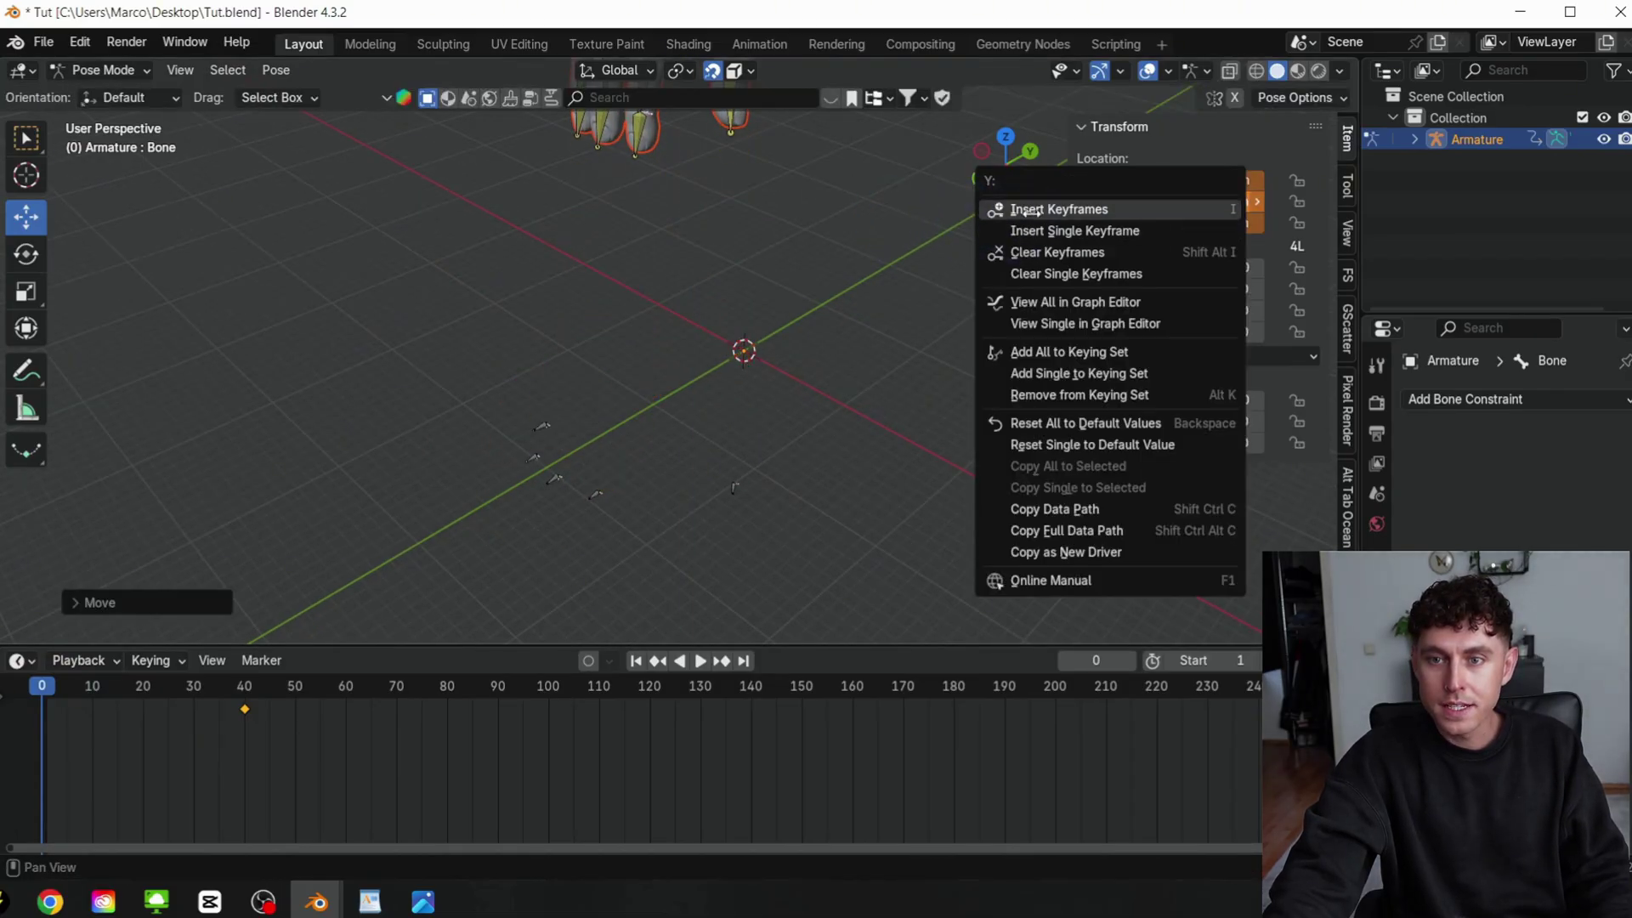
{"action": "left_click", "coordinate": [1188, 207]}
{"action": "left_click", "coordinate": [700, 660]}
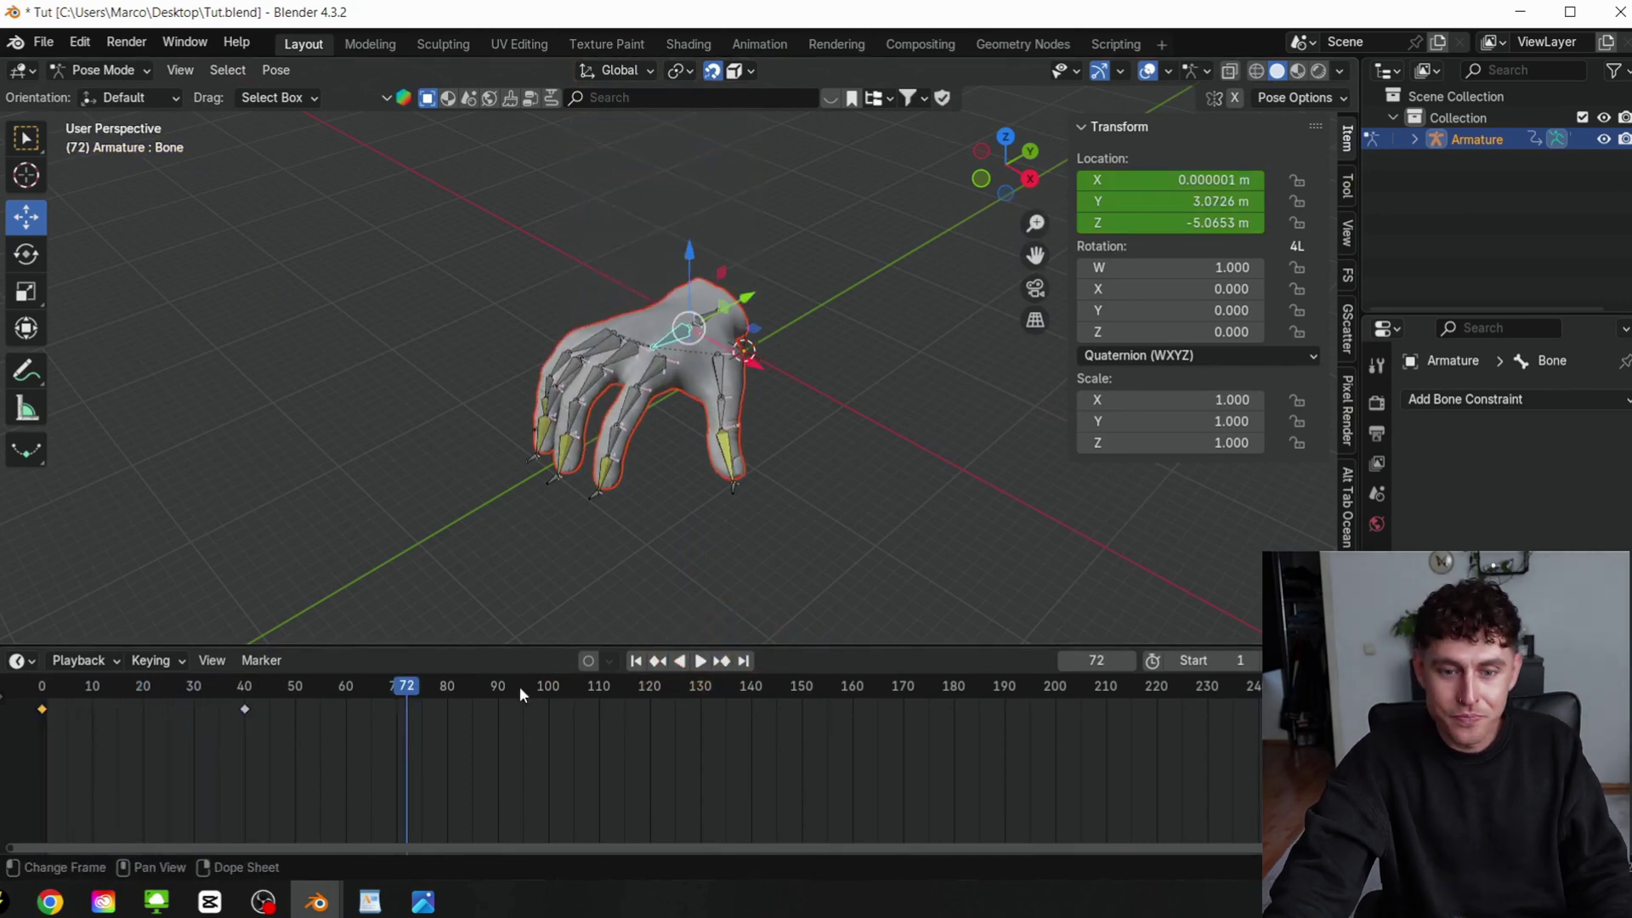
At frame 30, raise the root bone to Z -4.27 m and key its location
{"action": "left_click", "coordinate": [192, 694]}
{"action": "left_click_drag", "start_coordinate": [192, 694], "coordinate": [196, 699]}
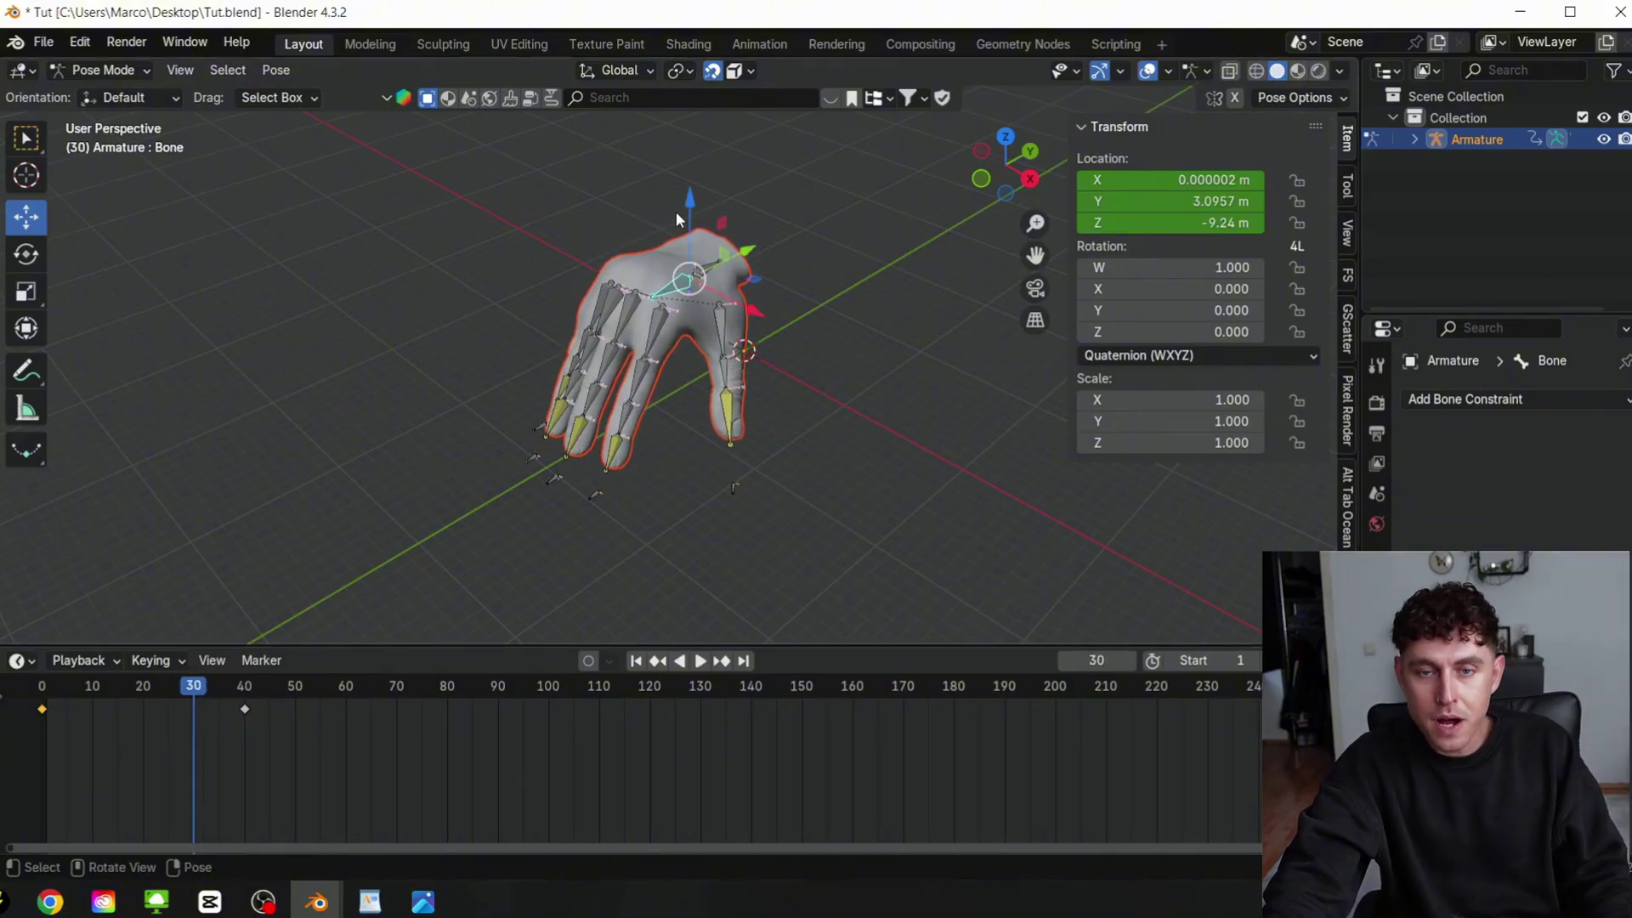
{"action": "key", "text": "g"}
{"action": "key", "text": "z"}
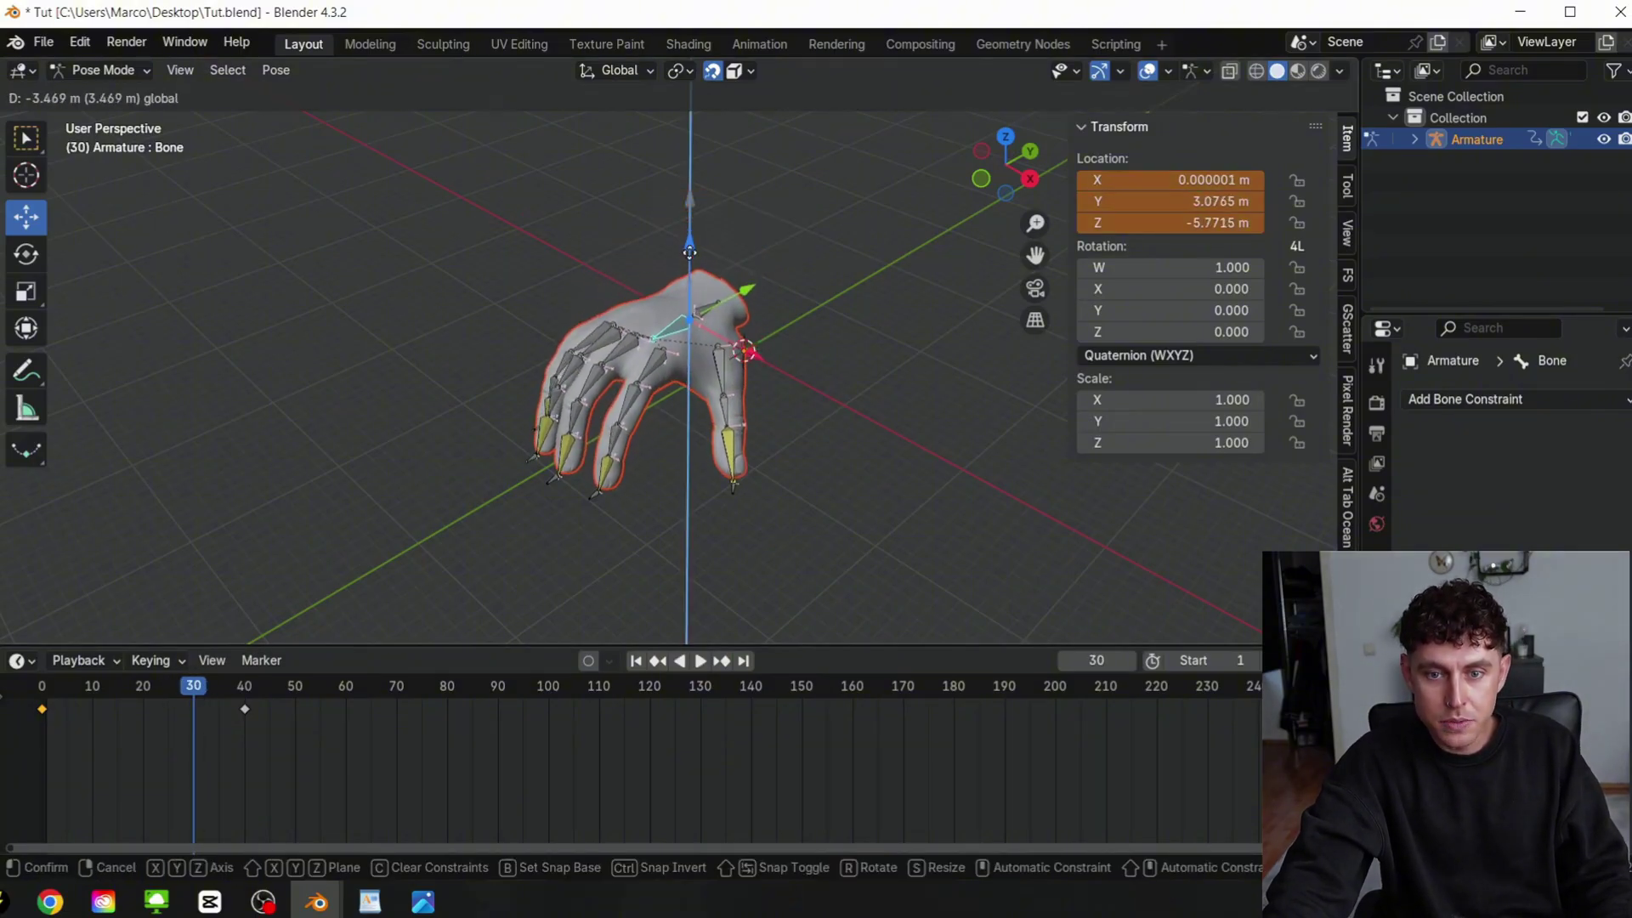
{"action": "left_click", "coordinate": [699, 268]}
{"action": "right_click", "coordinate": [1096, 204]}
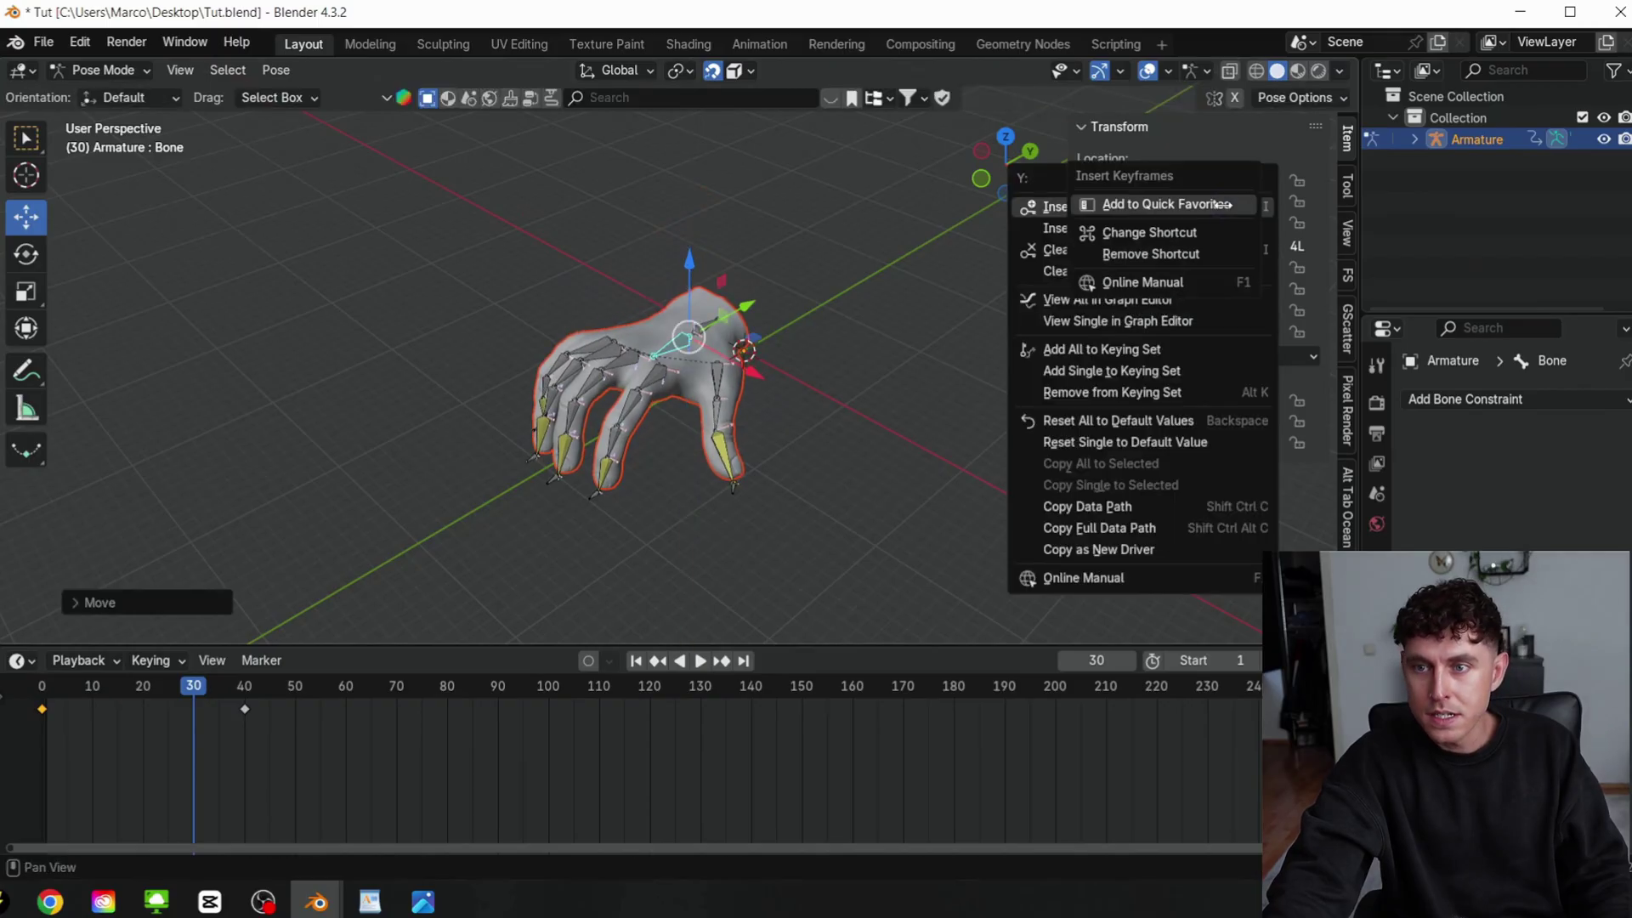
{"action": "right_click", "coordinate": [1031, 208]}
{"action": "left_click", "coordinate": [1146, 204]}
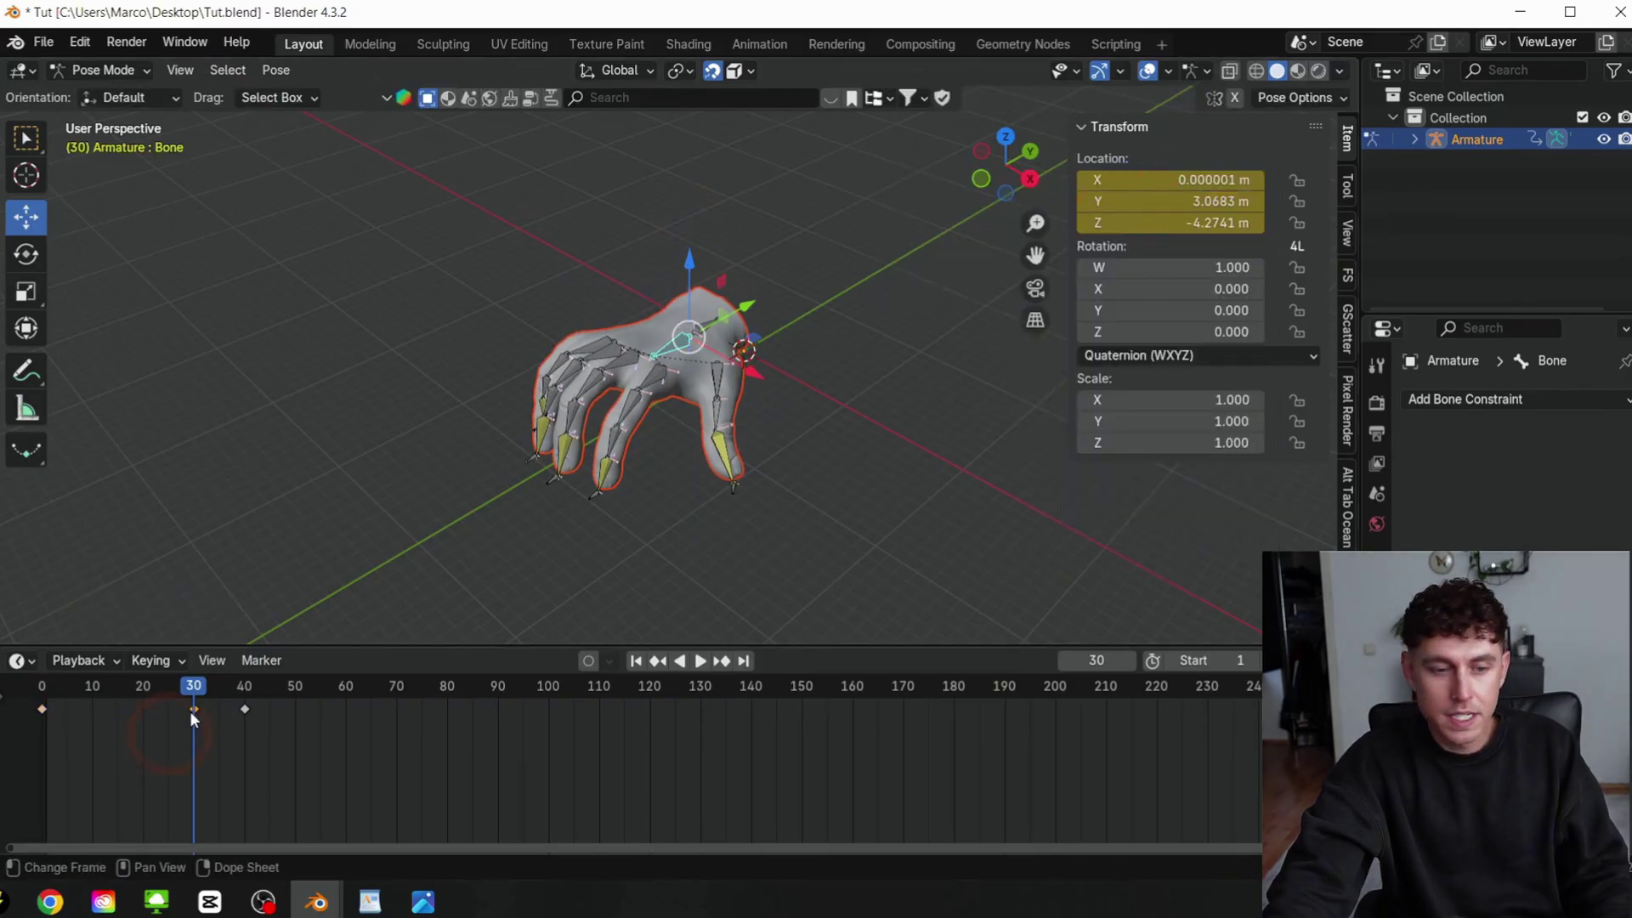
Play the animation to check the jump
{"action": "left_click", "coordinate": [703, 661]}
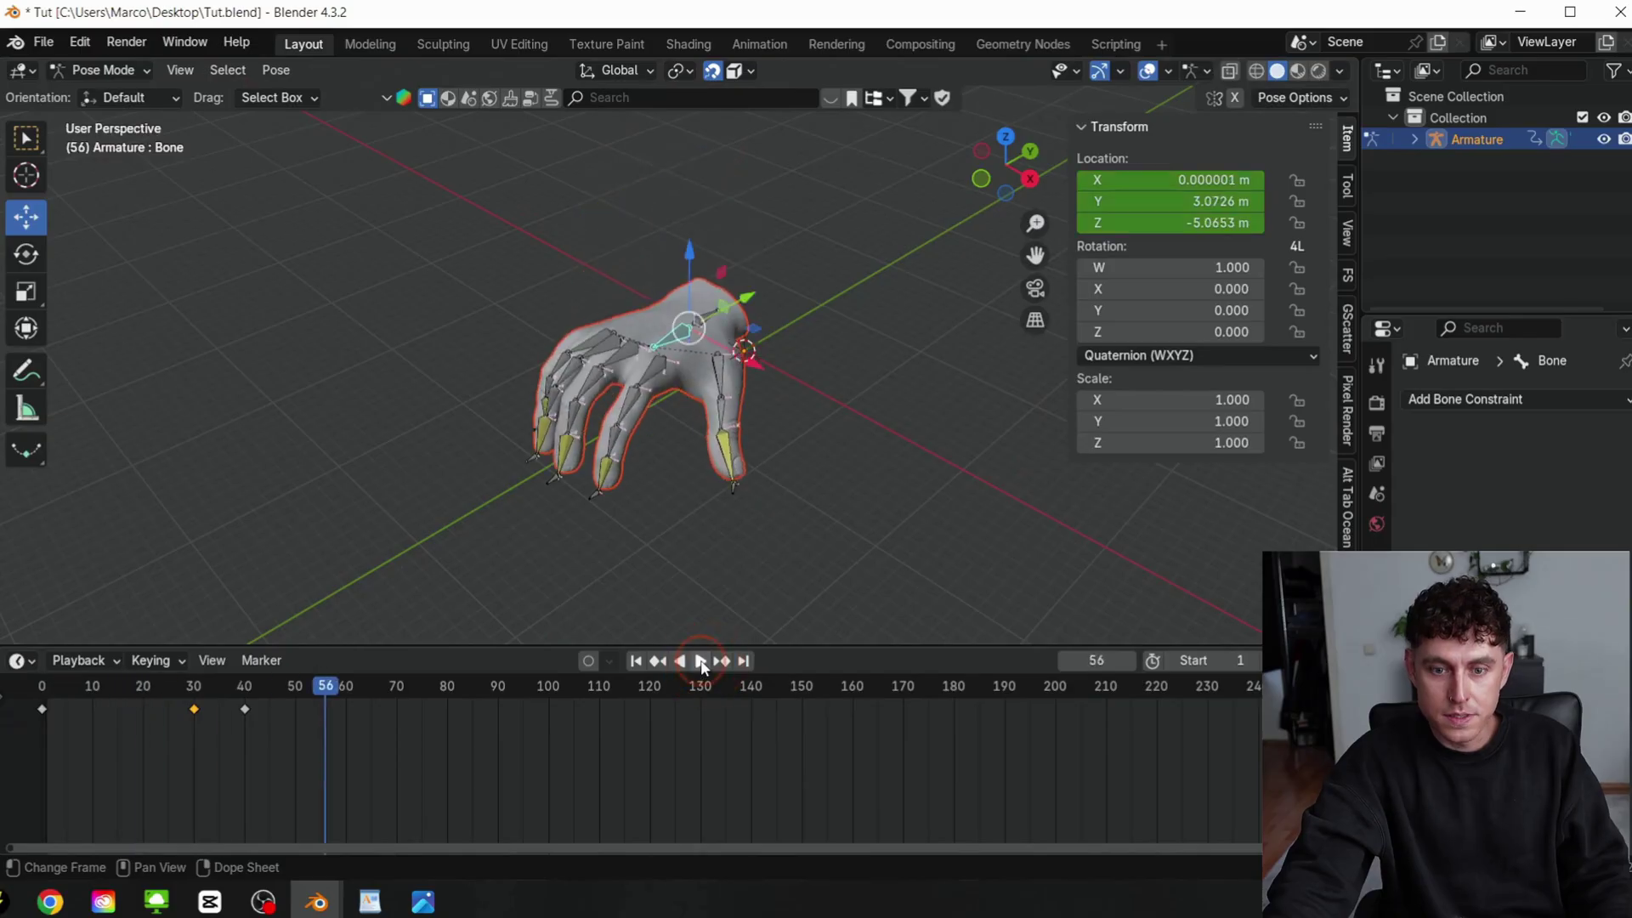
{"action": "scroll", "coordinate": [971, 331], "scroll_direction": "up", "scroll_amount": 1}
{"action": "left_click_drag", "start_coordinate": [1034, 255], "coordinate": [929, 311]}
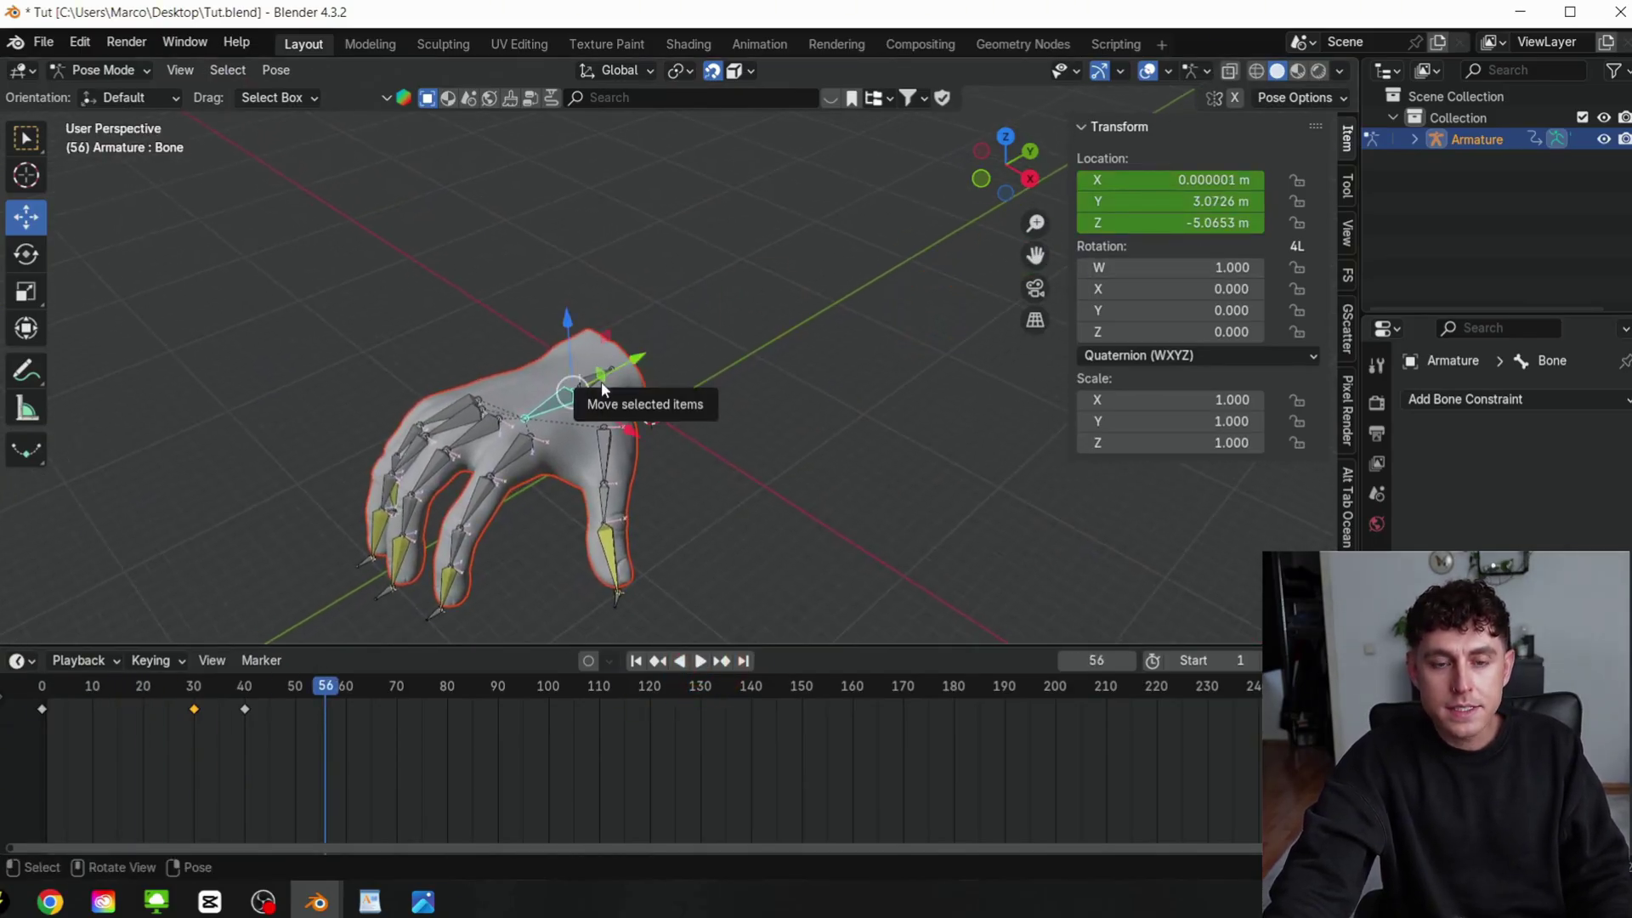
Select Bone.020 and key its rotation at frame 30
{"action": "left_click_drag", "start_coordinate": [1006, 170], "coordinate": [1015, 195]}
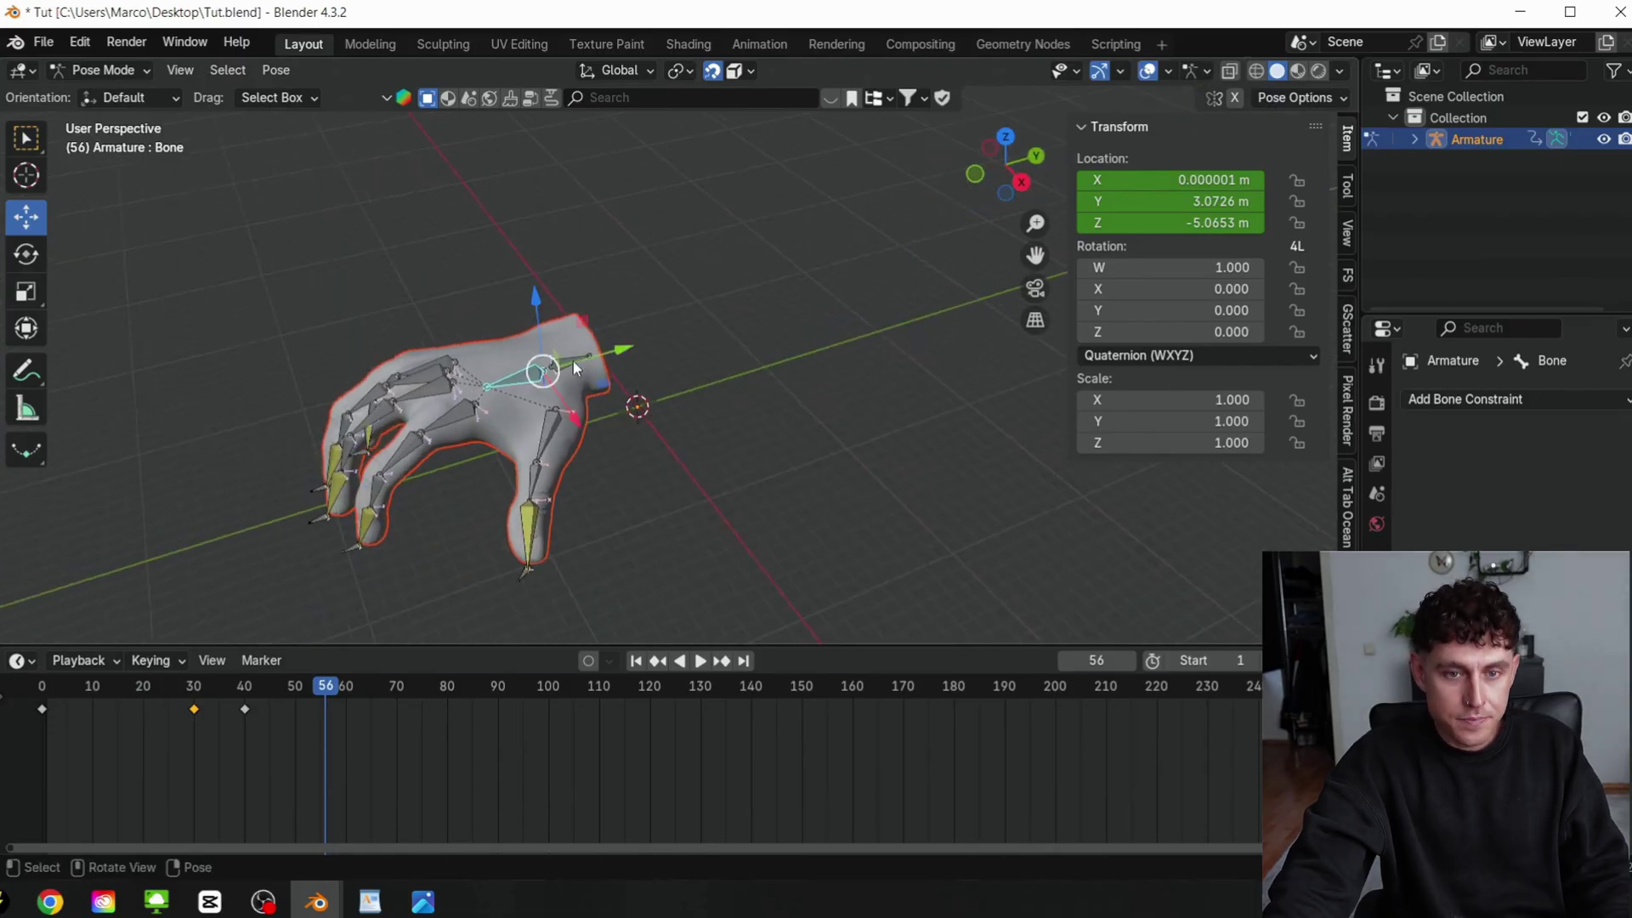
{"action": "left_click_drag", "start_coordinate": [281, 686], "coordinate": [193, 690]}
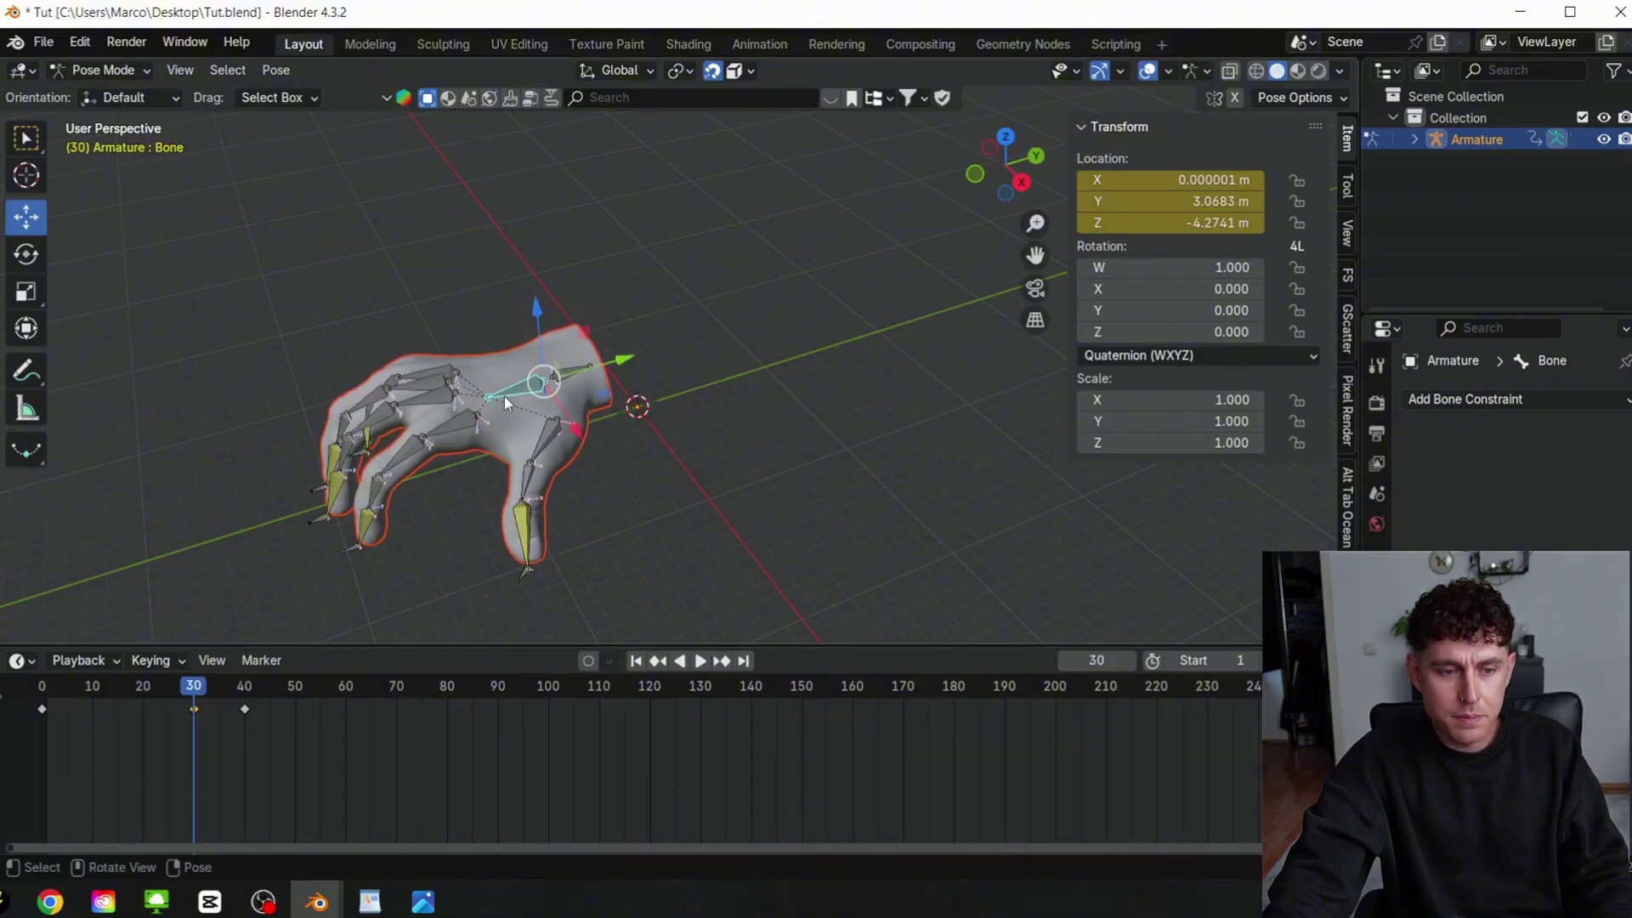
{"action": "left_click", "coordinate": [574, 374]}
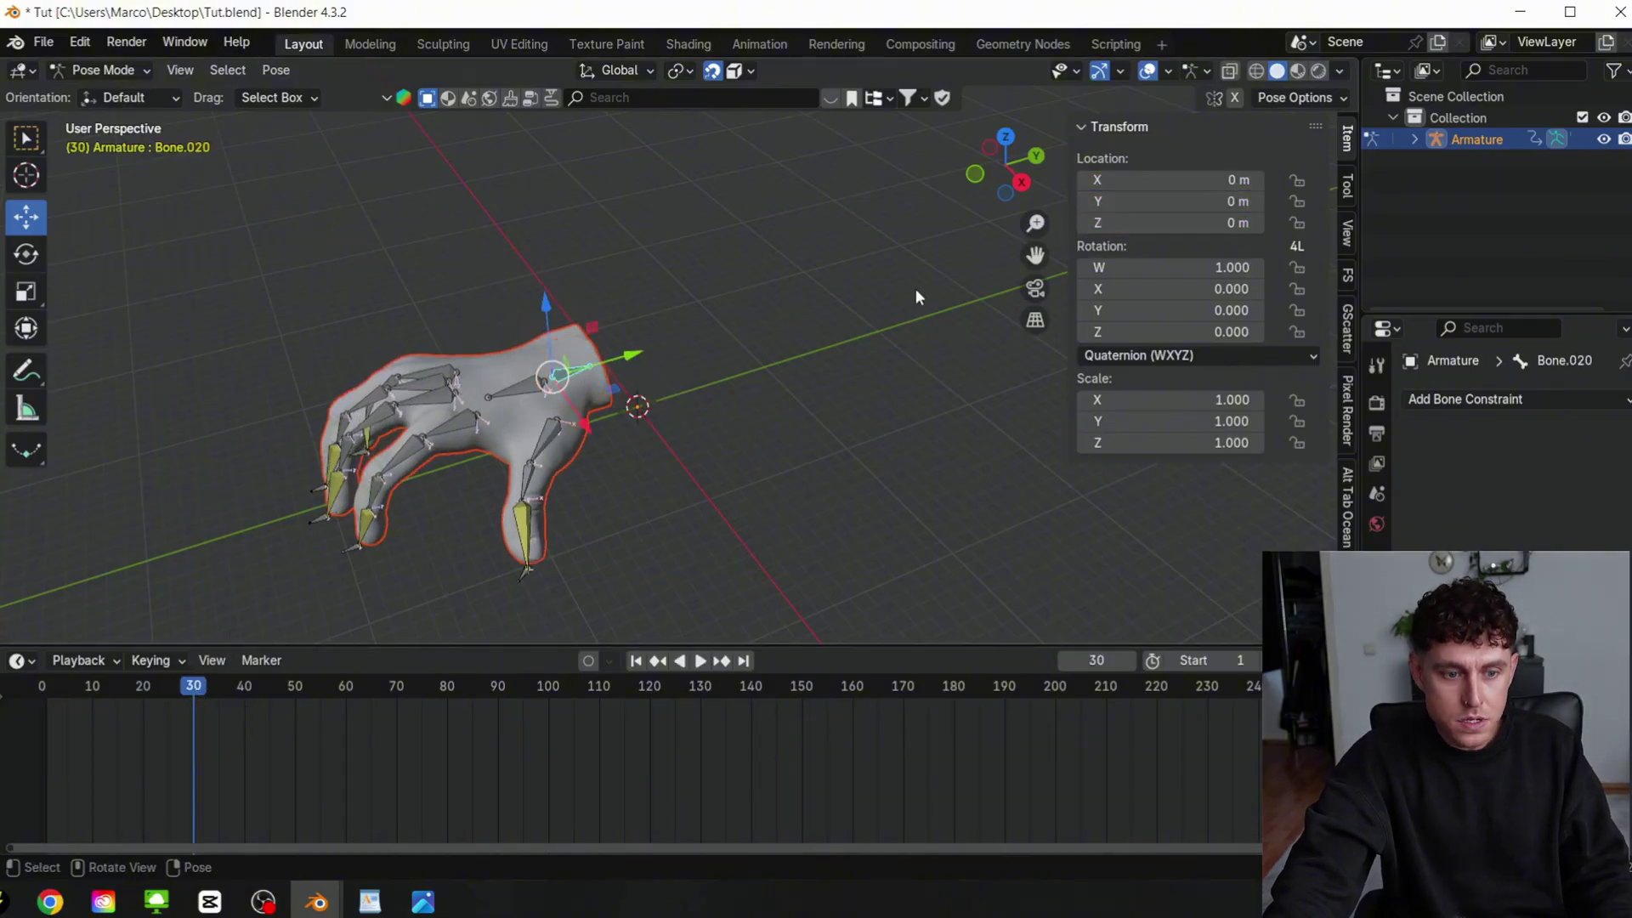
{"action": "right_click", "coordinate": [1198, 307]}
{"action": "right_click", "coordinate": [1197, 302]}
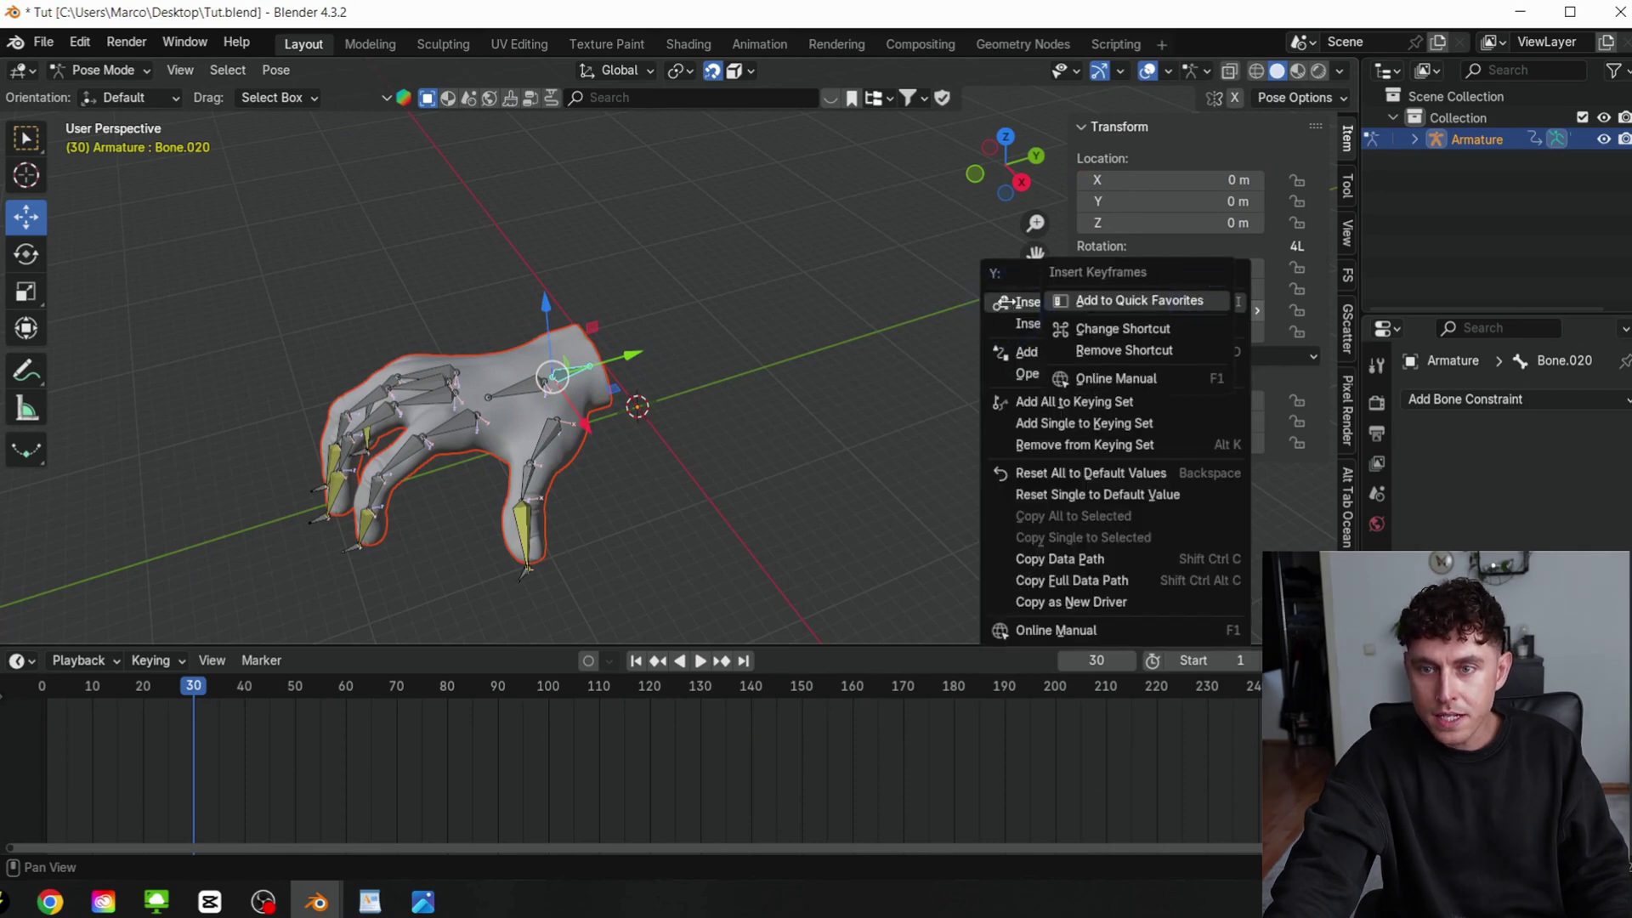
{"action": "left_click", "coordinate": [1016, 302]}
At frame 40, tilt Bone.020 about 30° around X and key its rotation
{"action": "left_click_drag", "start_coordinate": [204, 690], "coordinate": [244, 690]}
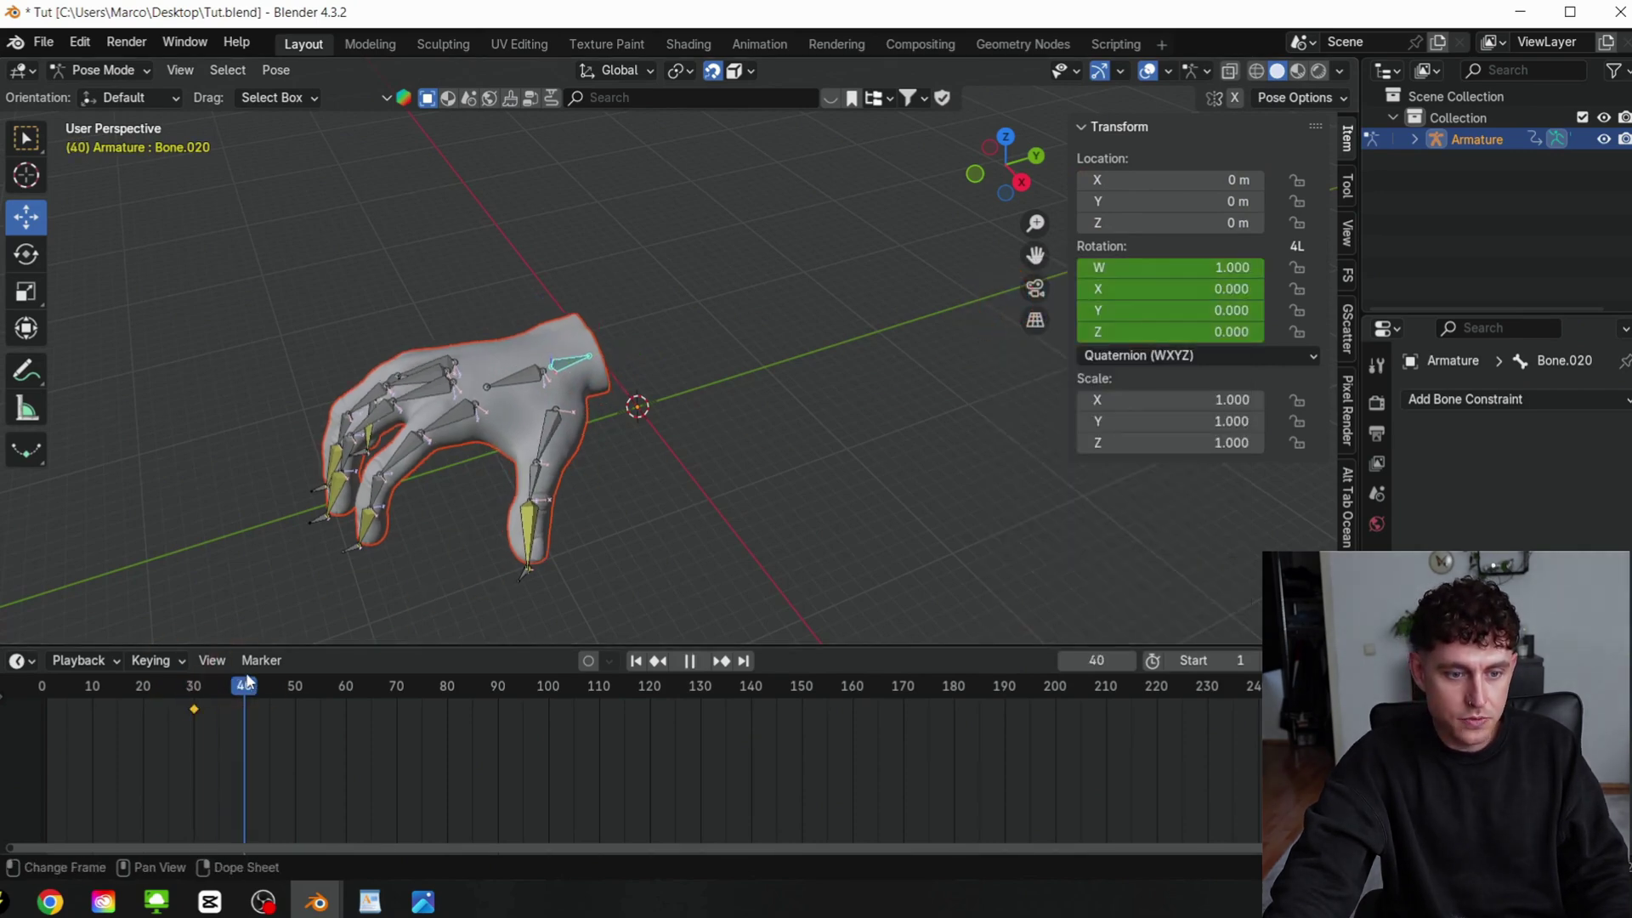
{"action": "left_click", "coordinate": [25, 253]}
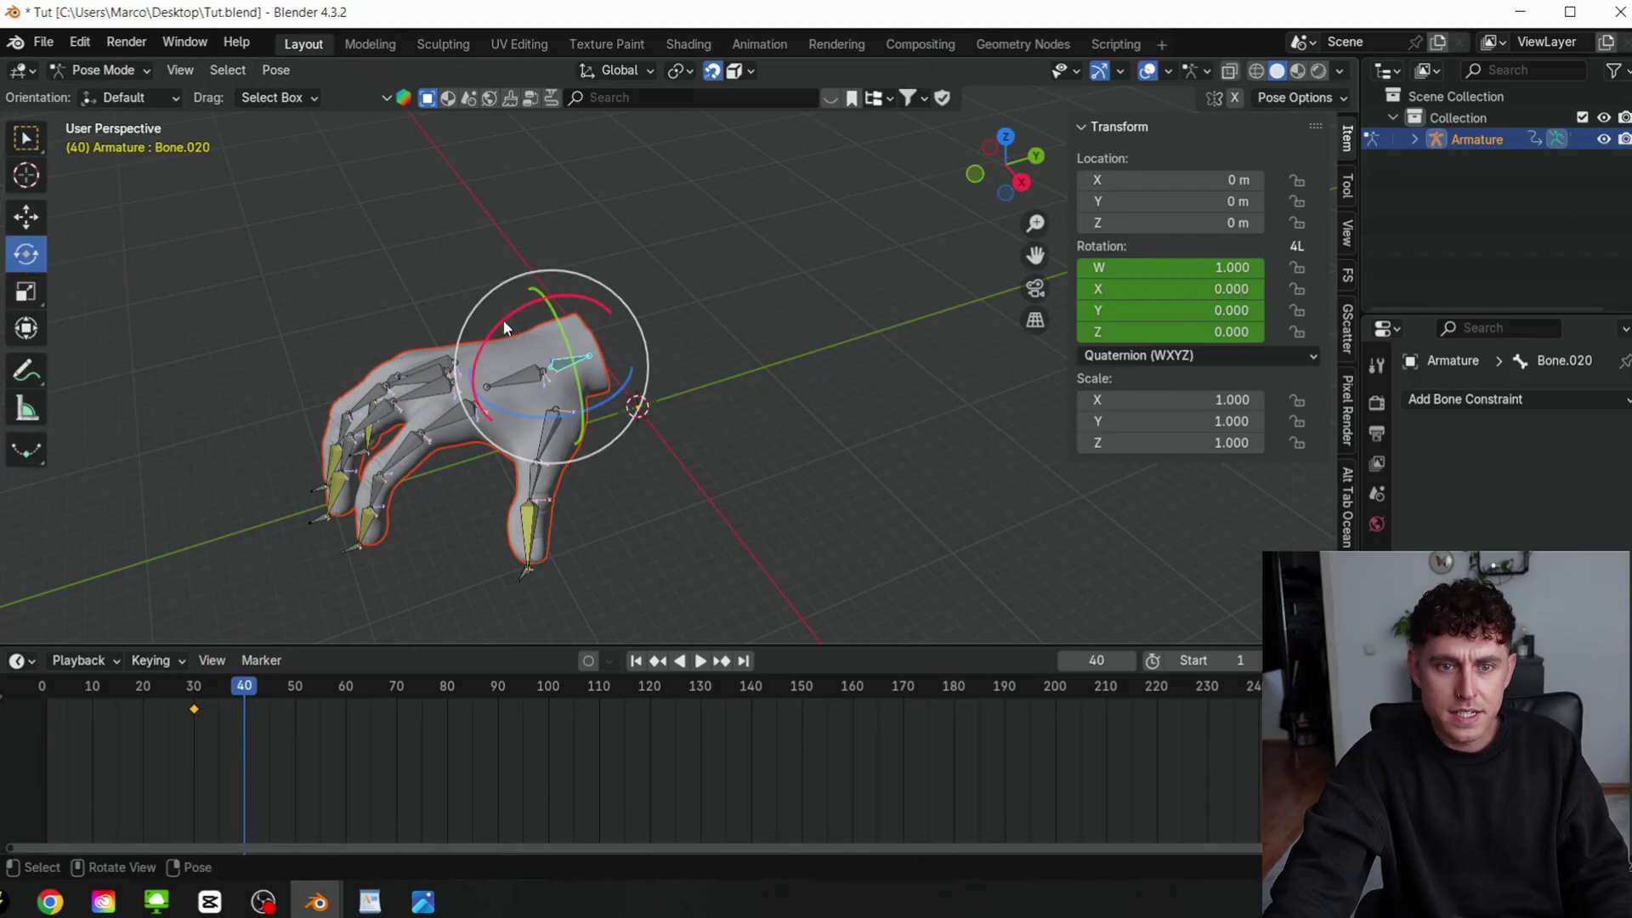
{"action": "left_click_drag", "start_coordinate": [470, 339], "coordinate": [418, 374]}
{"action": "right_click", "coordinate": [1189, 289]}
{"action": "left_click", "coordinate": [1190, 291]}
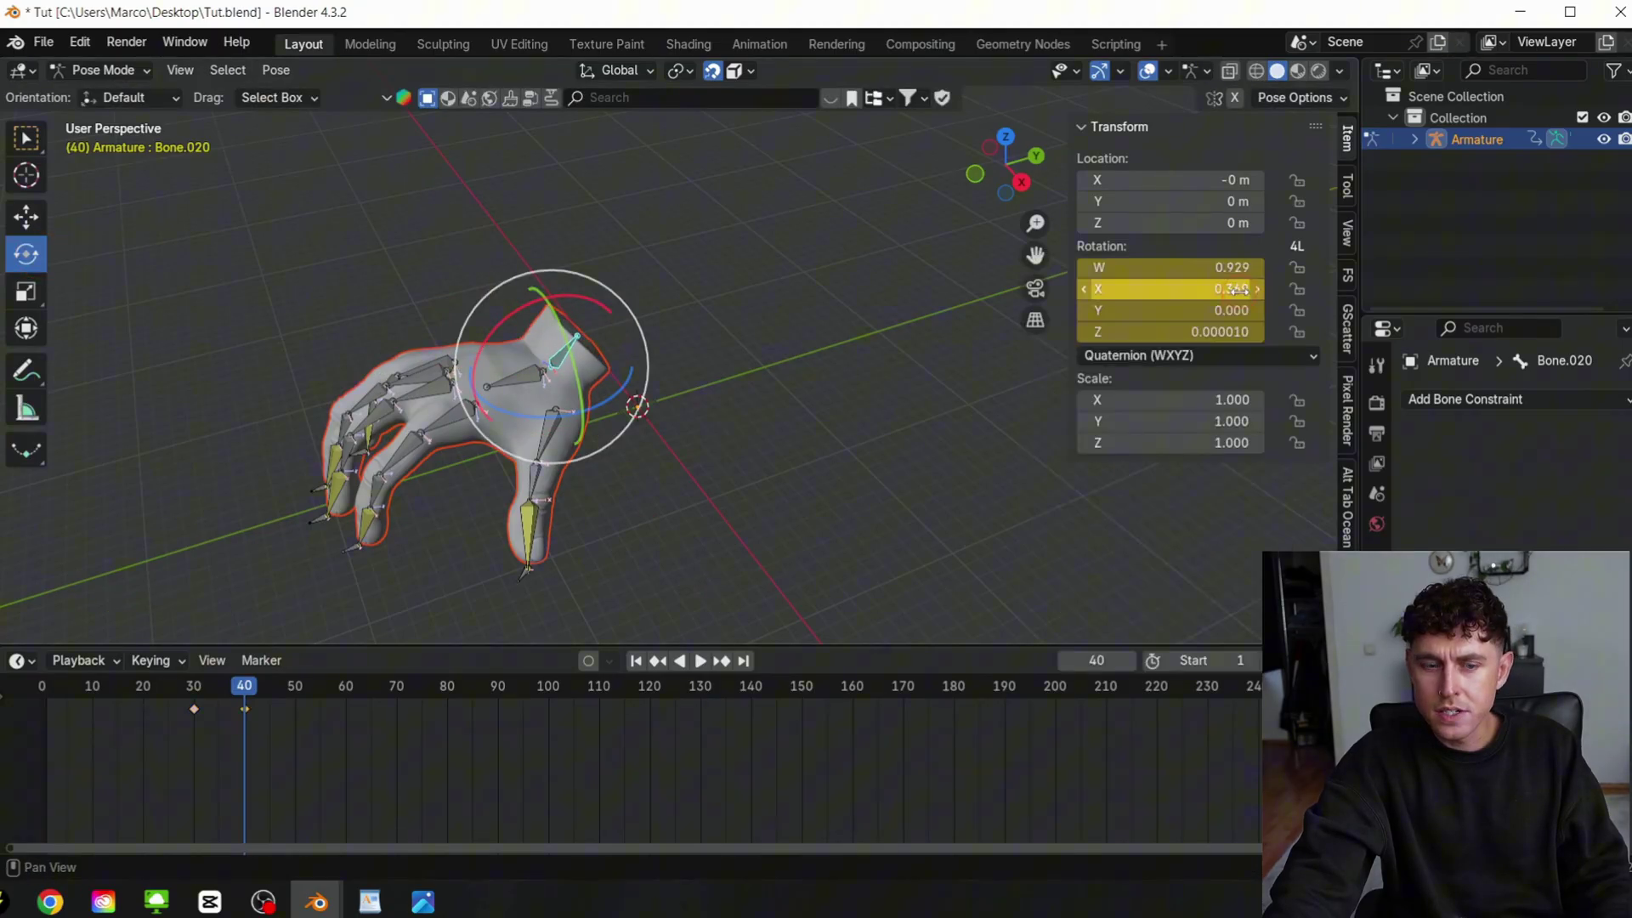
Play the animation from the first frame to check the wrist tilt
{"action": "left_click", "coordinate": [637, 661]}
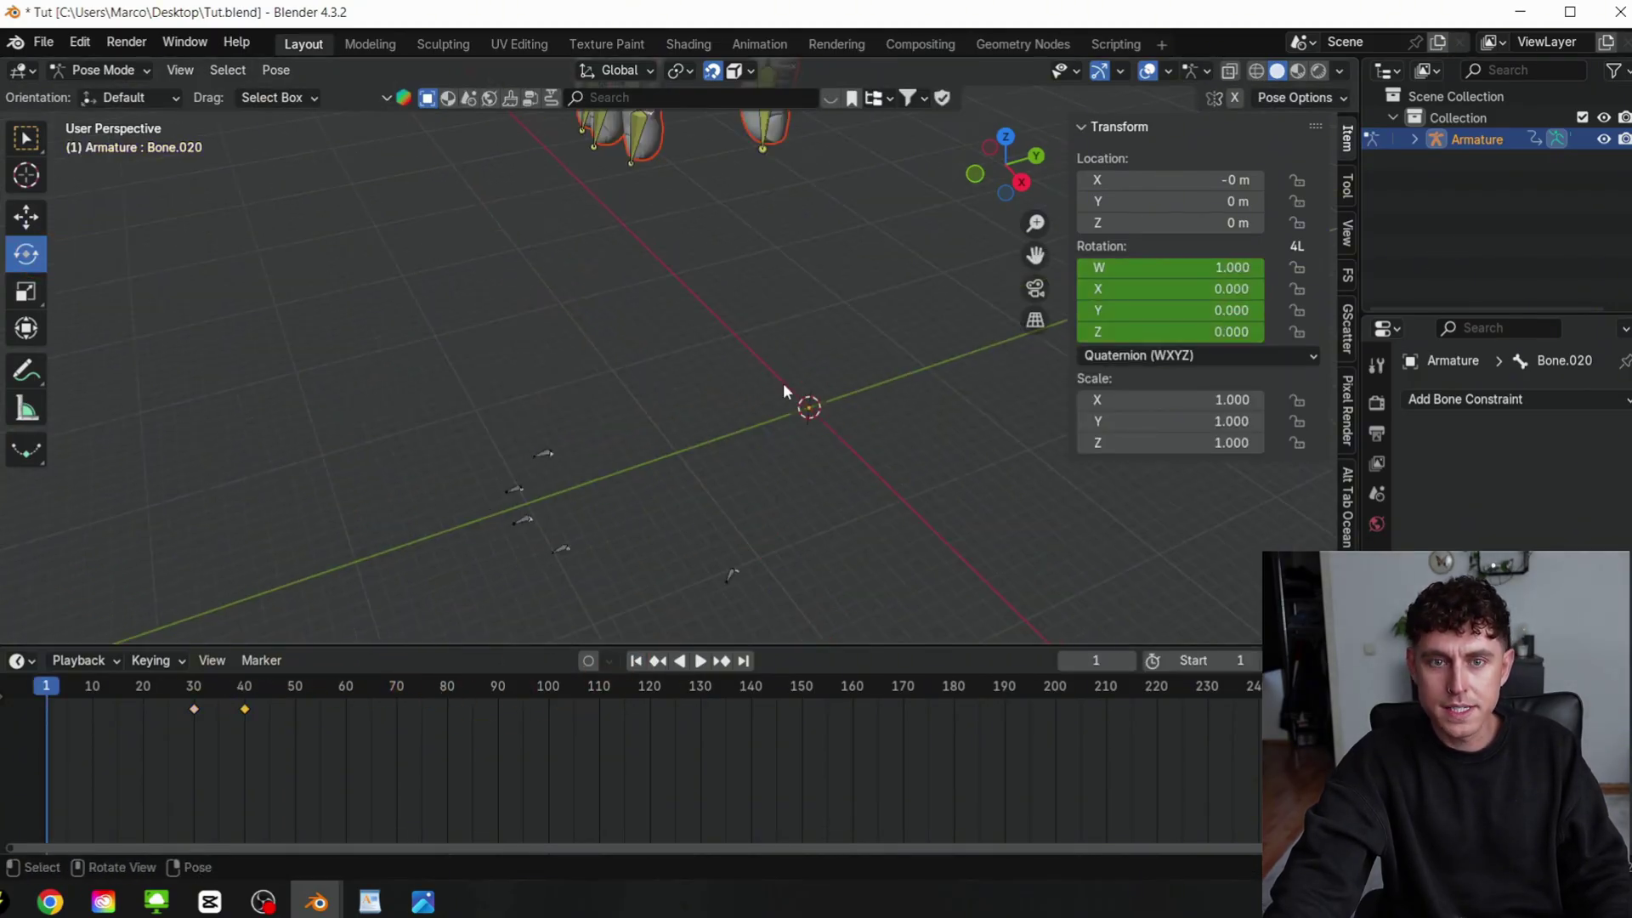
{"action": "left_click", "coordinate": [702, 661]}
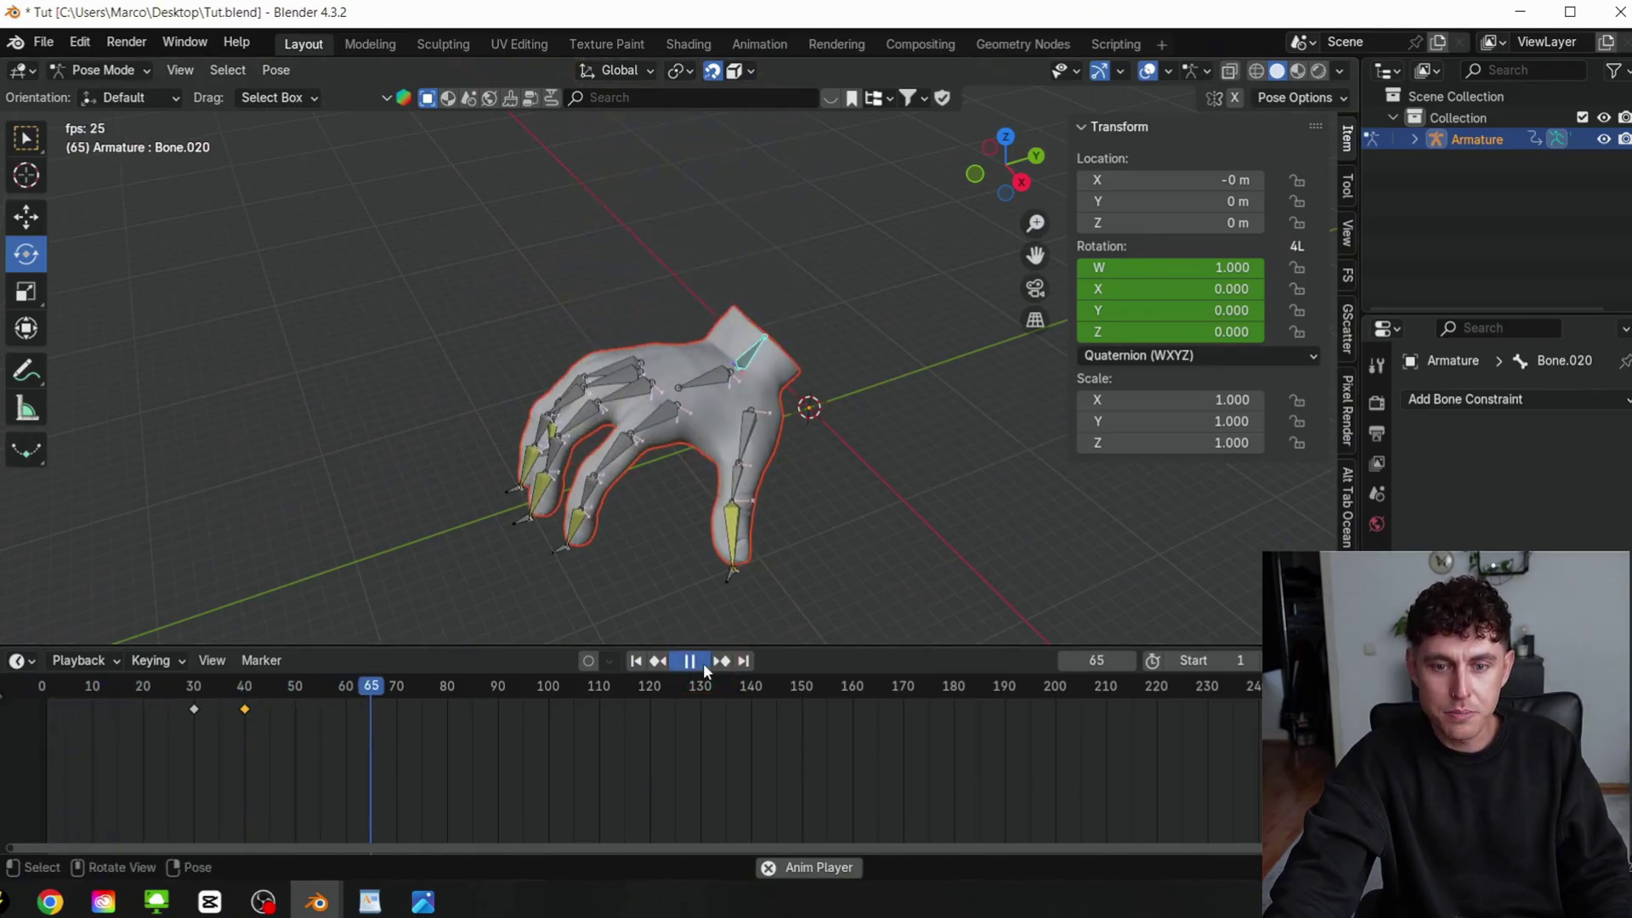
{"action": "left_click", "coordinate": [690, 662]}
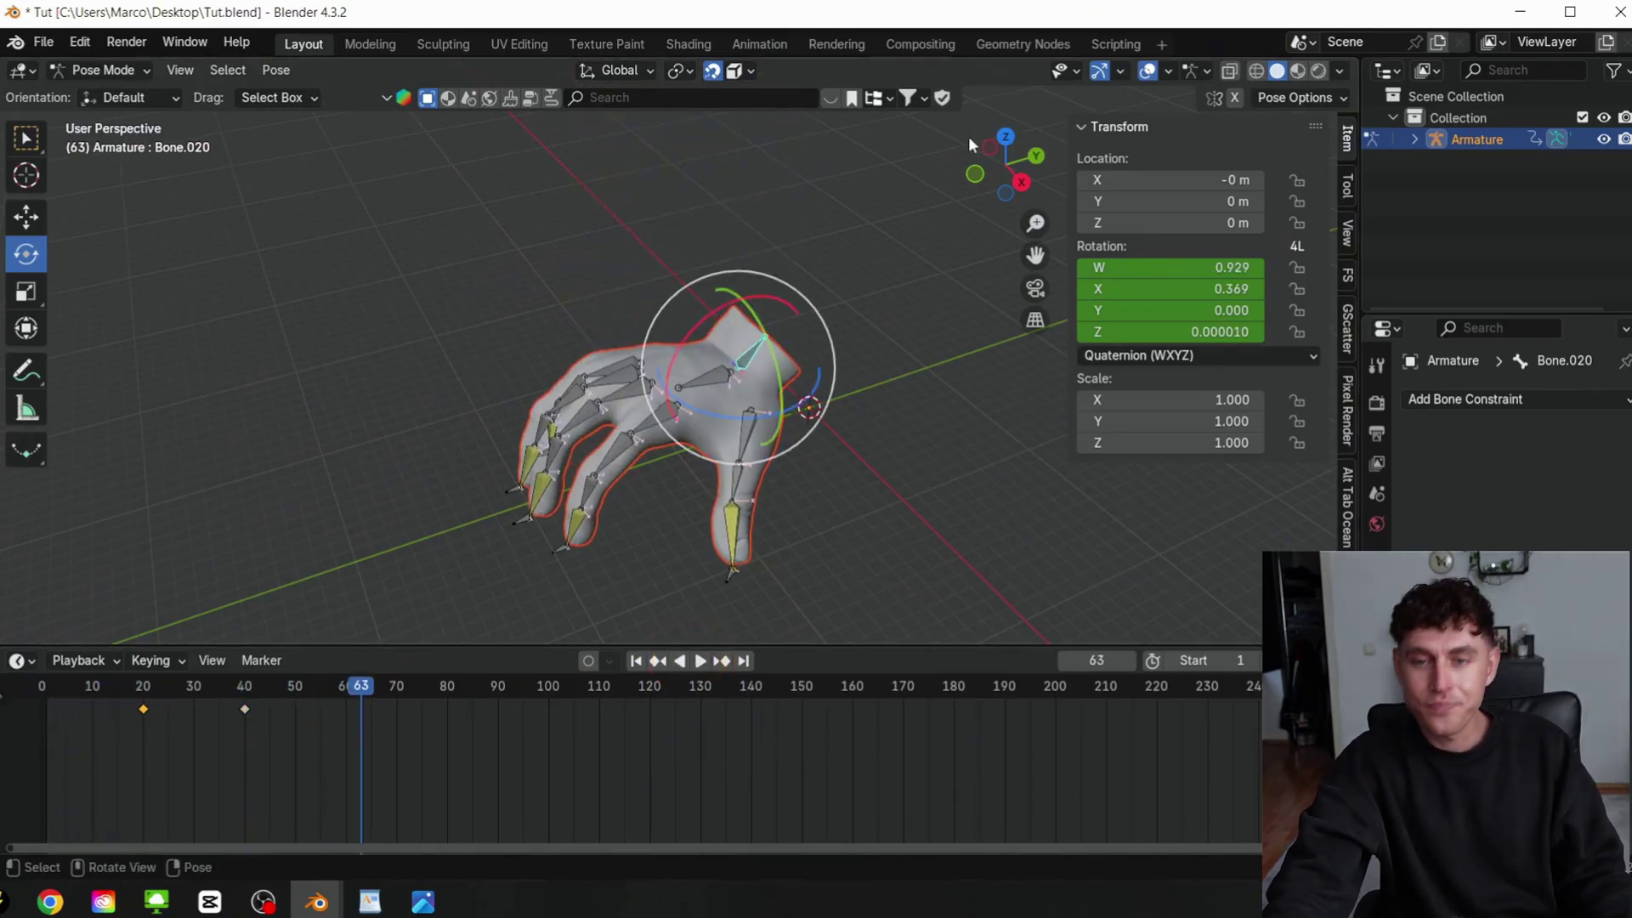
{"action": "left_click_drag", "start_coordinate": [973, 143], "coordinate": [919, 178]}
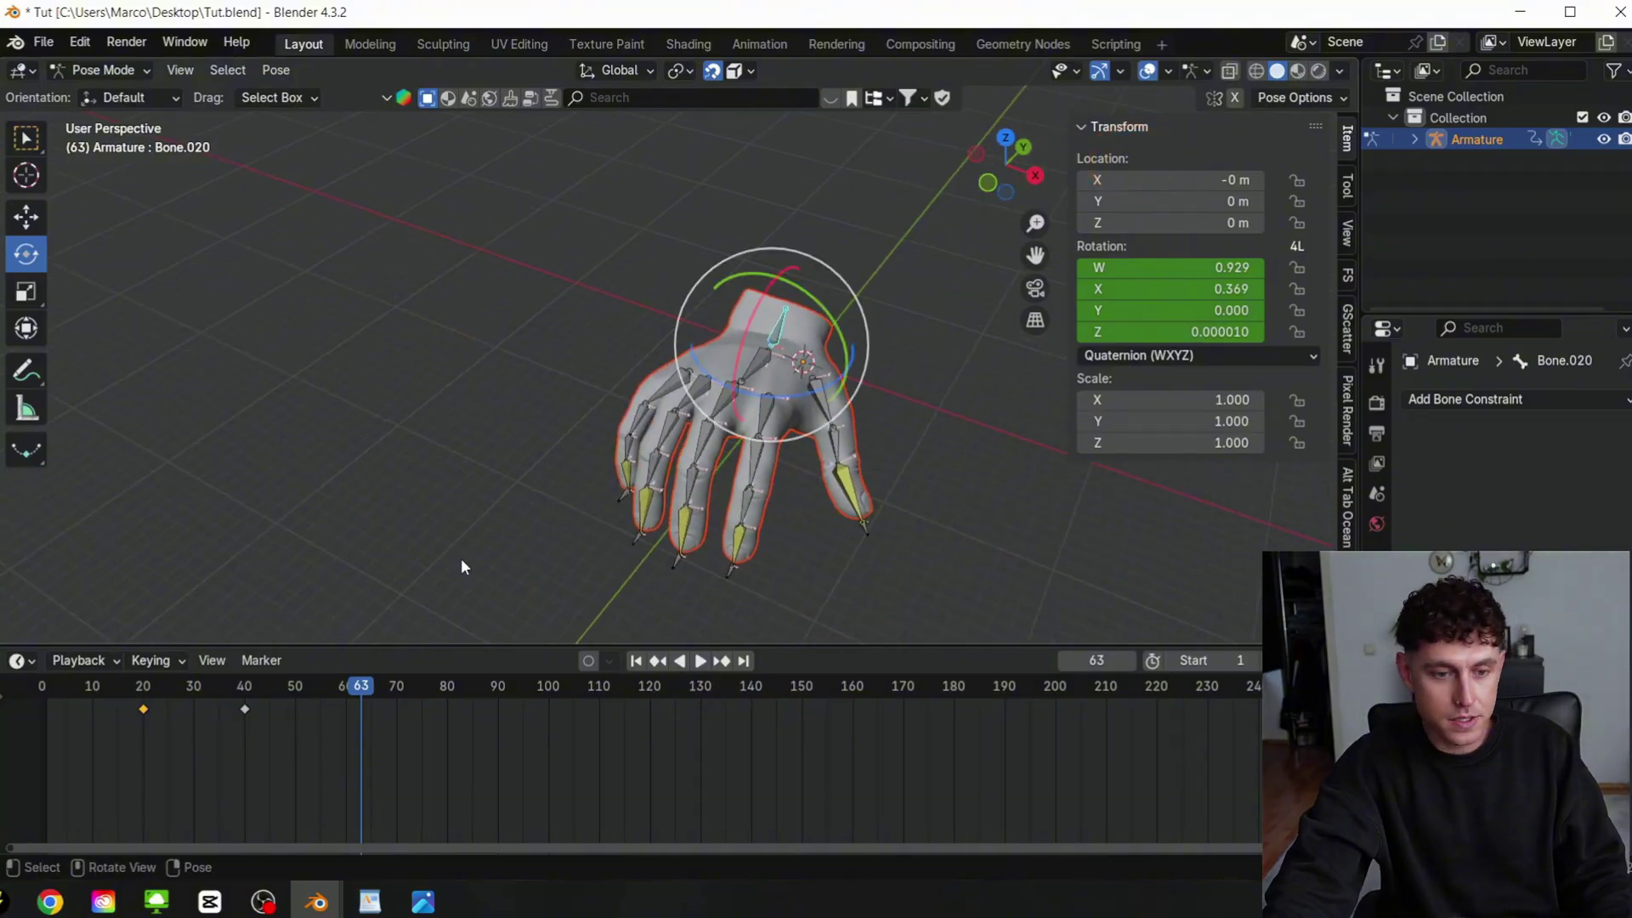
At frame 80, slide the root bone sideways along X and key its location
{"action": "left_click_drag", "start_coordinate": [360, 689], "coordinate": [250, 690]}
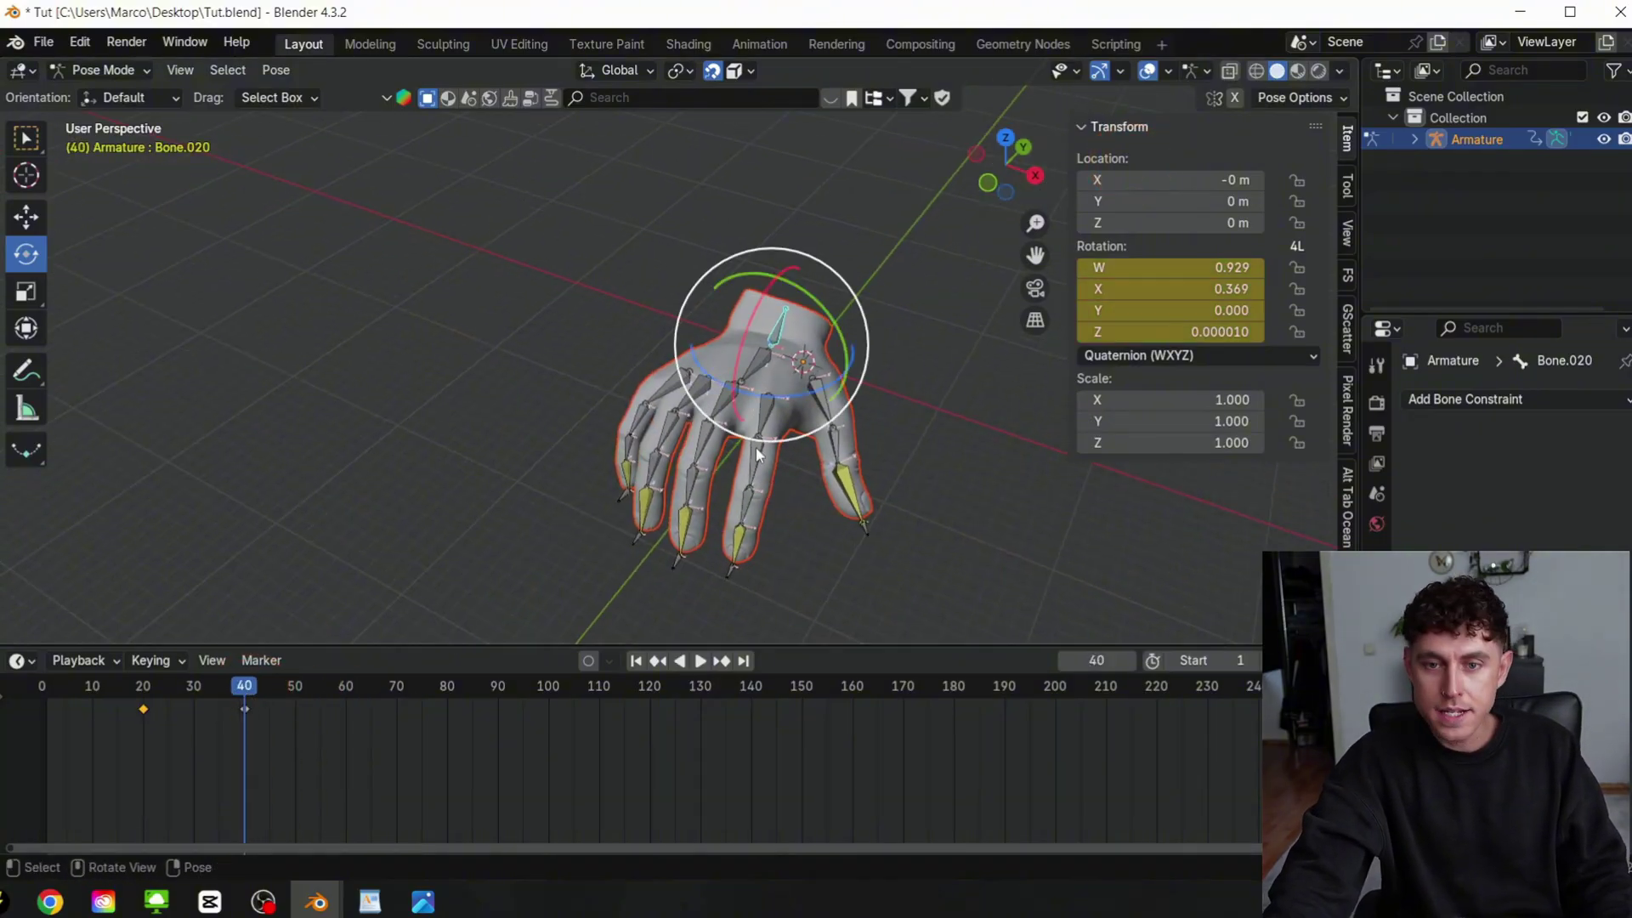
{"action": "middle_click_drag", "start_coordinate": [759, 455], "coordinate": [670, 371], "text": "shift"}
{"action": "left_click", "coordinate": [640, 387]}
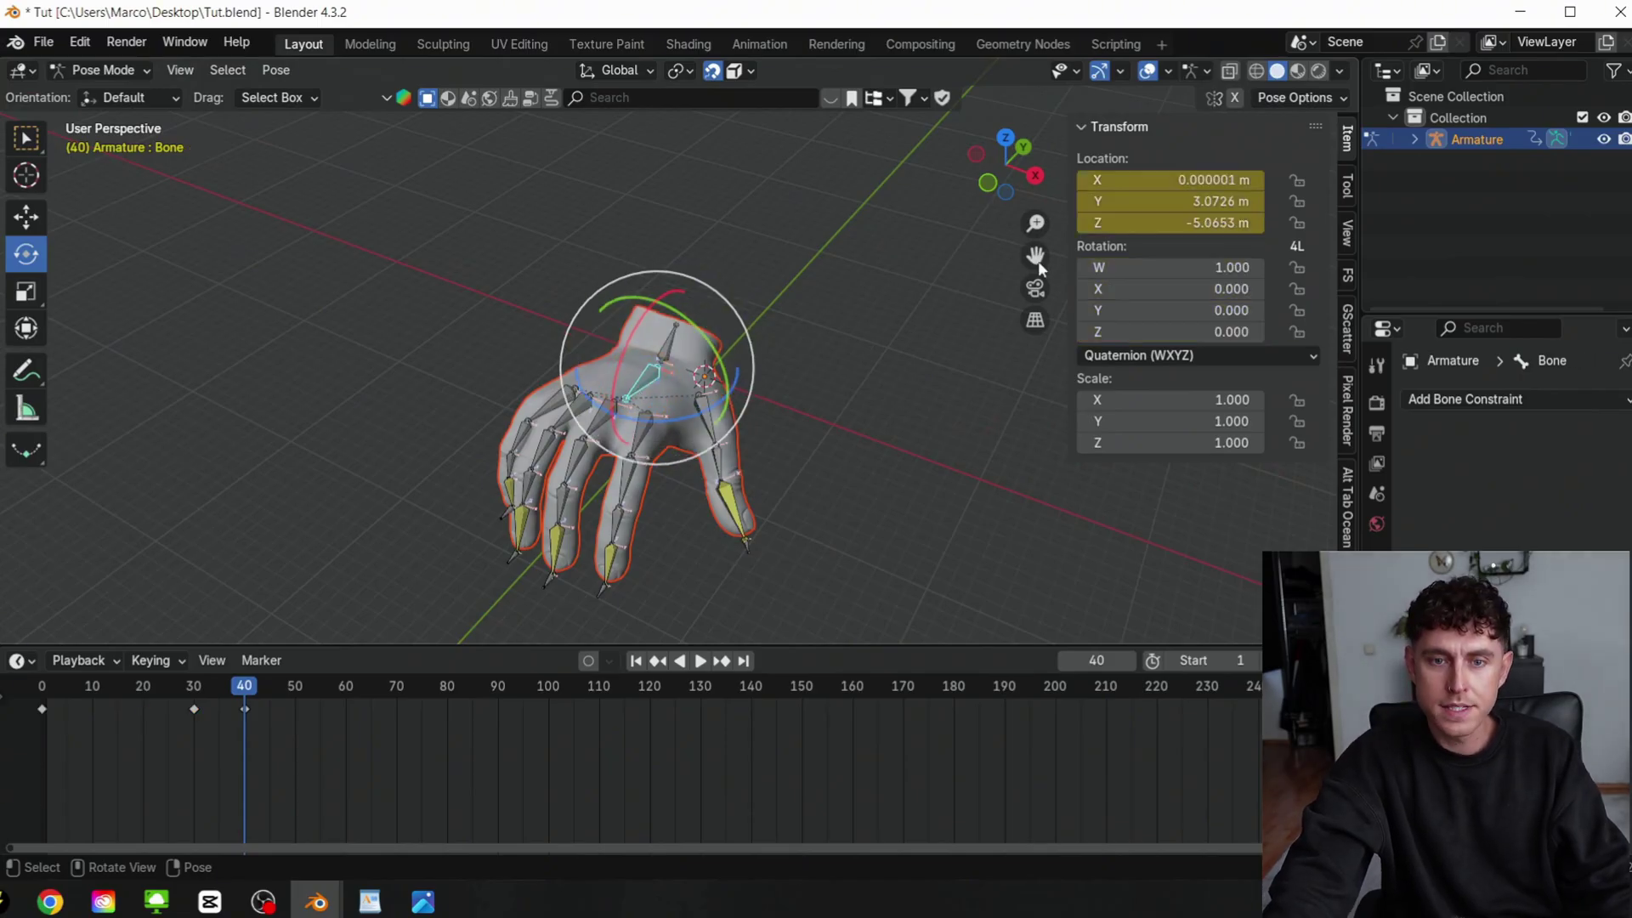
{"action": "left_click_drag", "start_coordinate": [245, 685], "coordinate": [330, 678]}
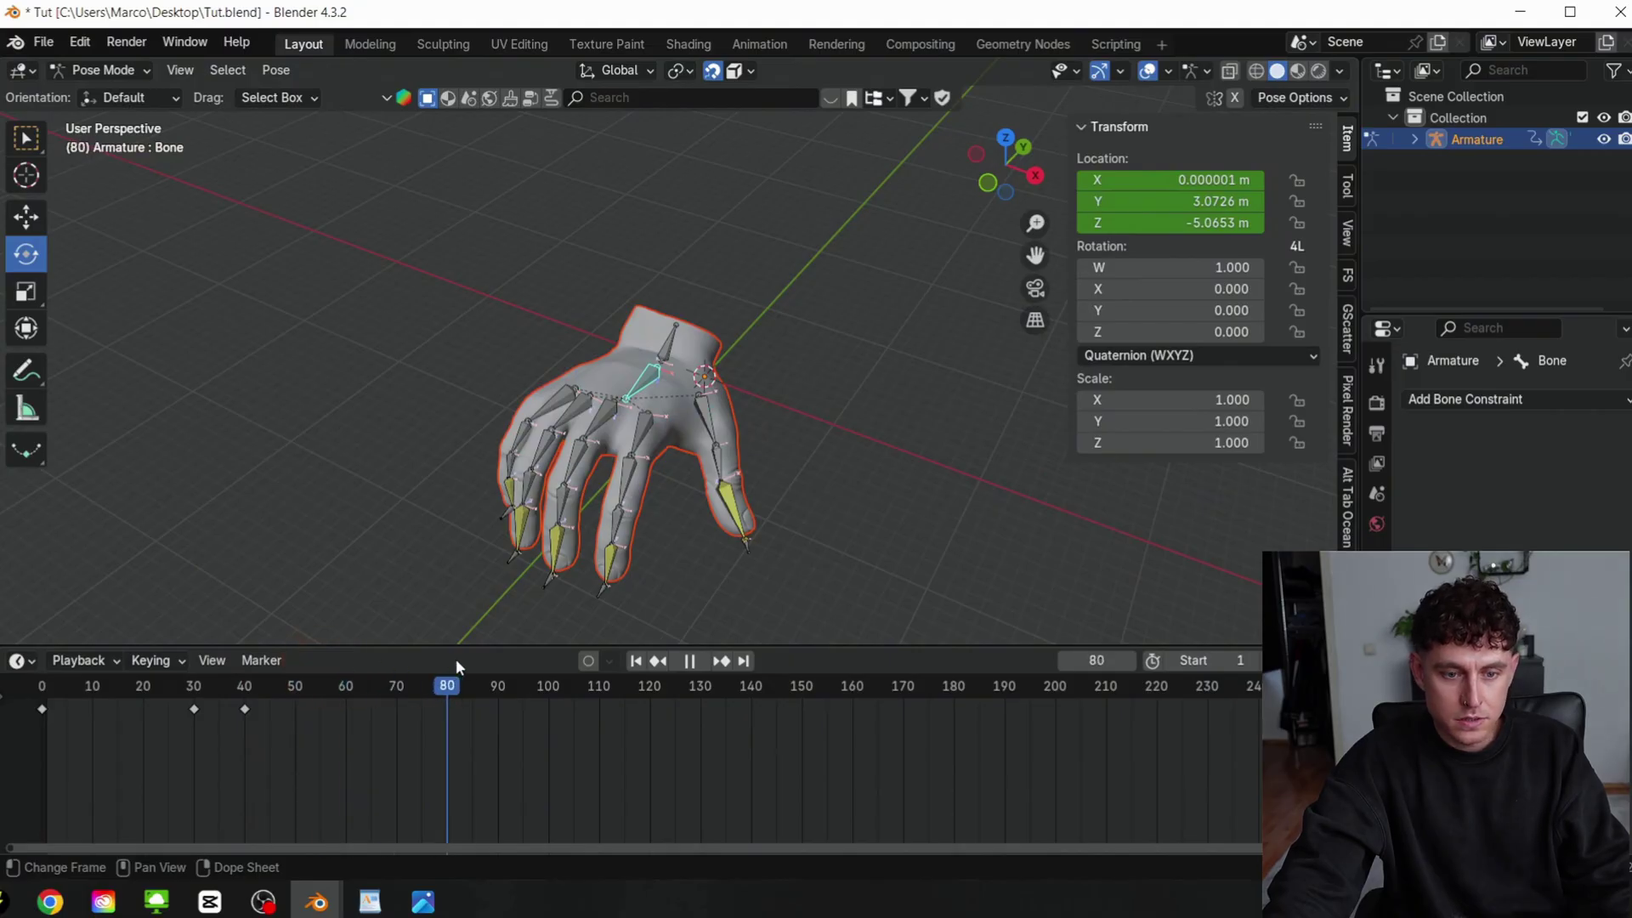
{"action": "key", "text": "space"}
{"action": "left_click", "coordinate": [25, 216]}
{"action": "left_click_drag", "start_coordinate": [738, 389], "coordinate": [698, 380]}
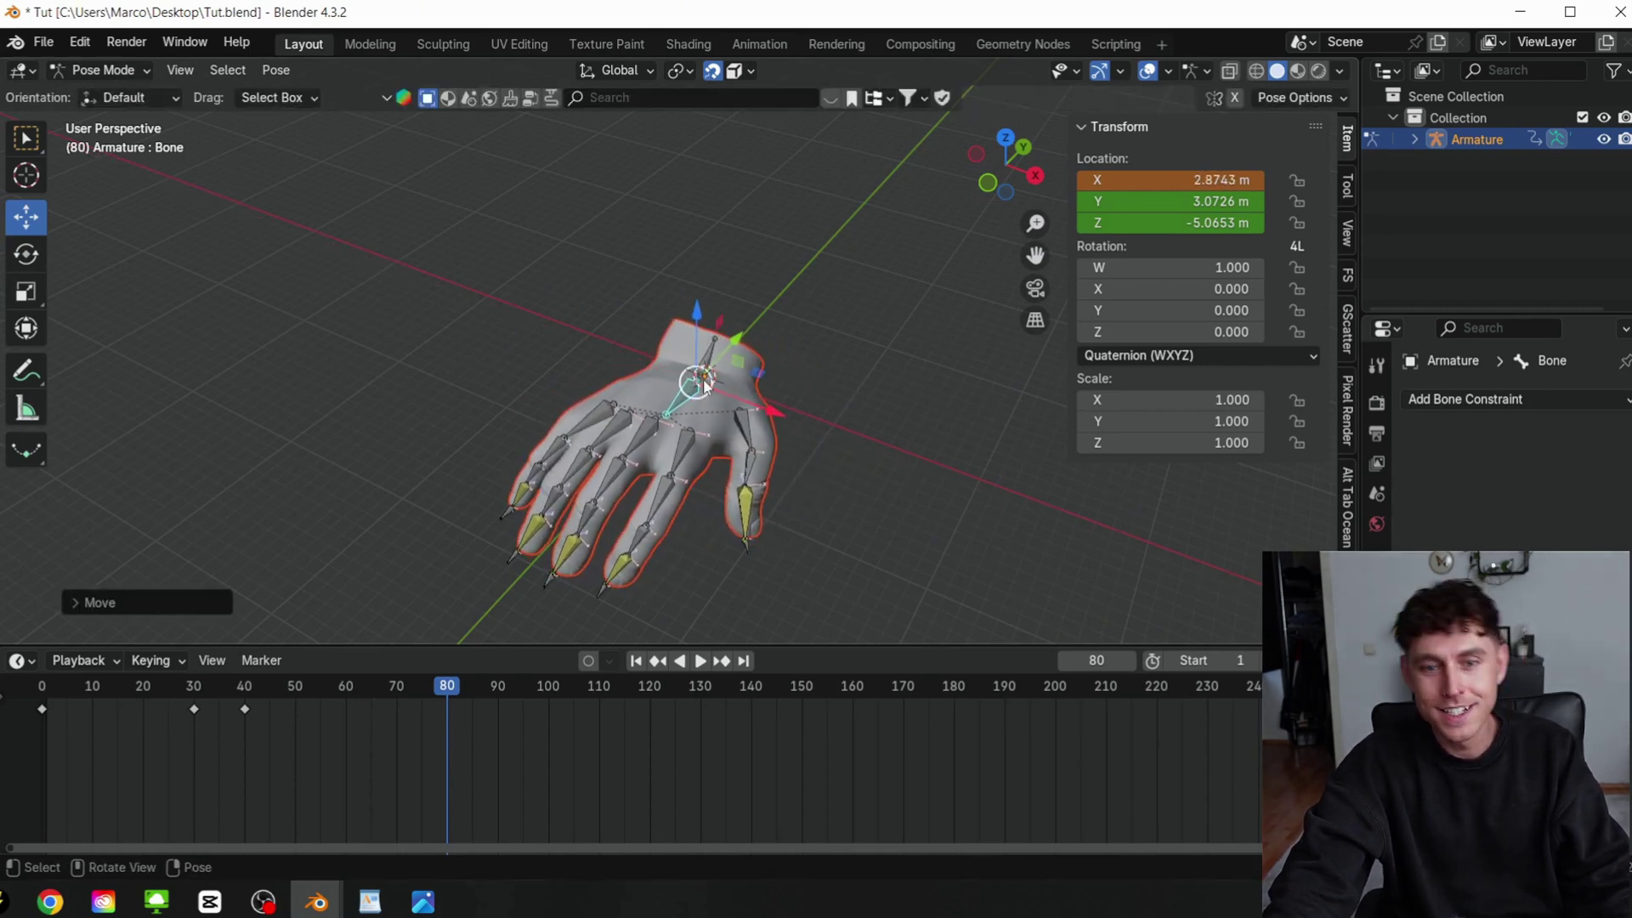
{"action": "right_click", "coordinate": [1196, 202]}
{"action": "left_click", "coordinate": [1196, 207]}
Preview the slide, then move the frame-80 location key to frame 60 and replay
{"action": "left_click", "coordinate": [636, 660]}
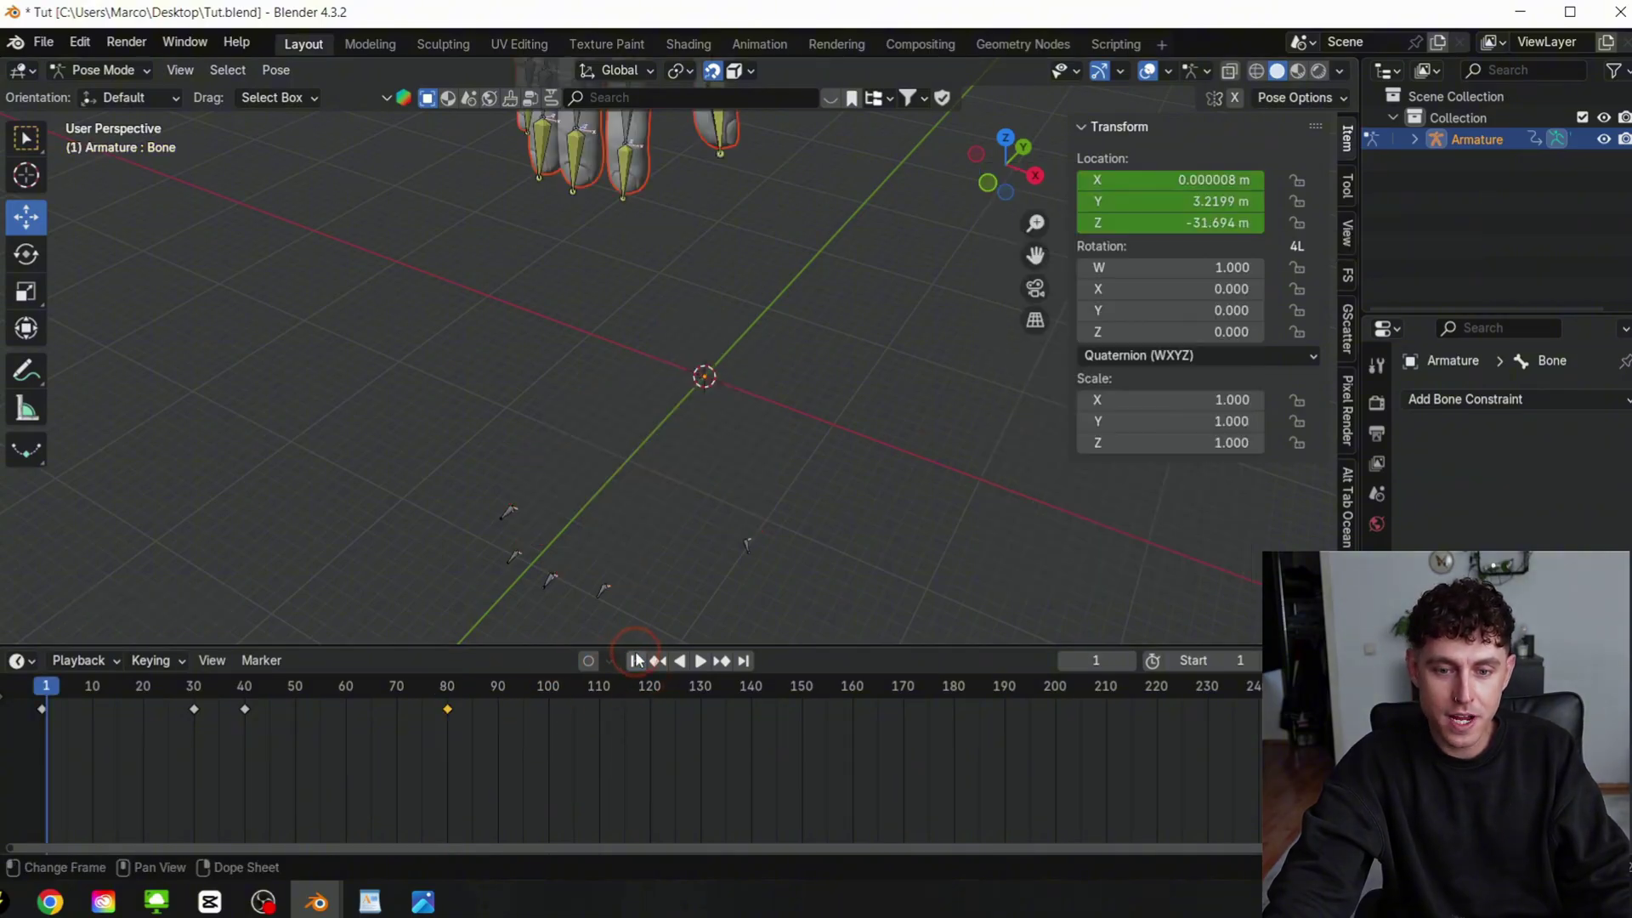
{"action": "left_click", "coordinate": [694, 664]}
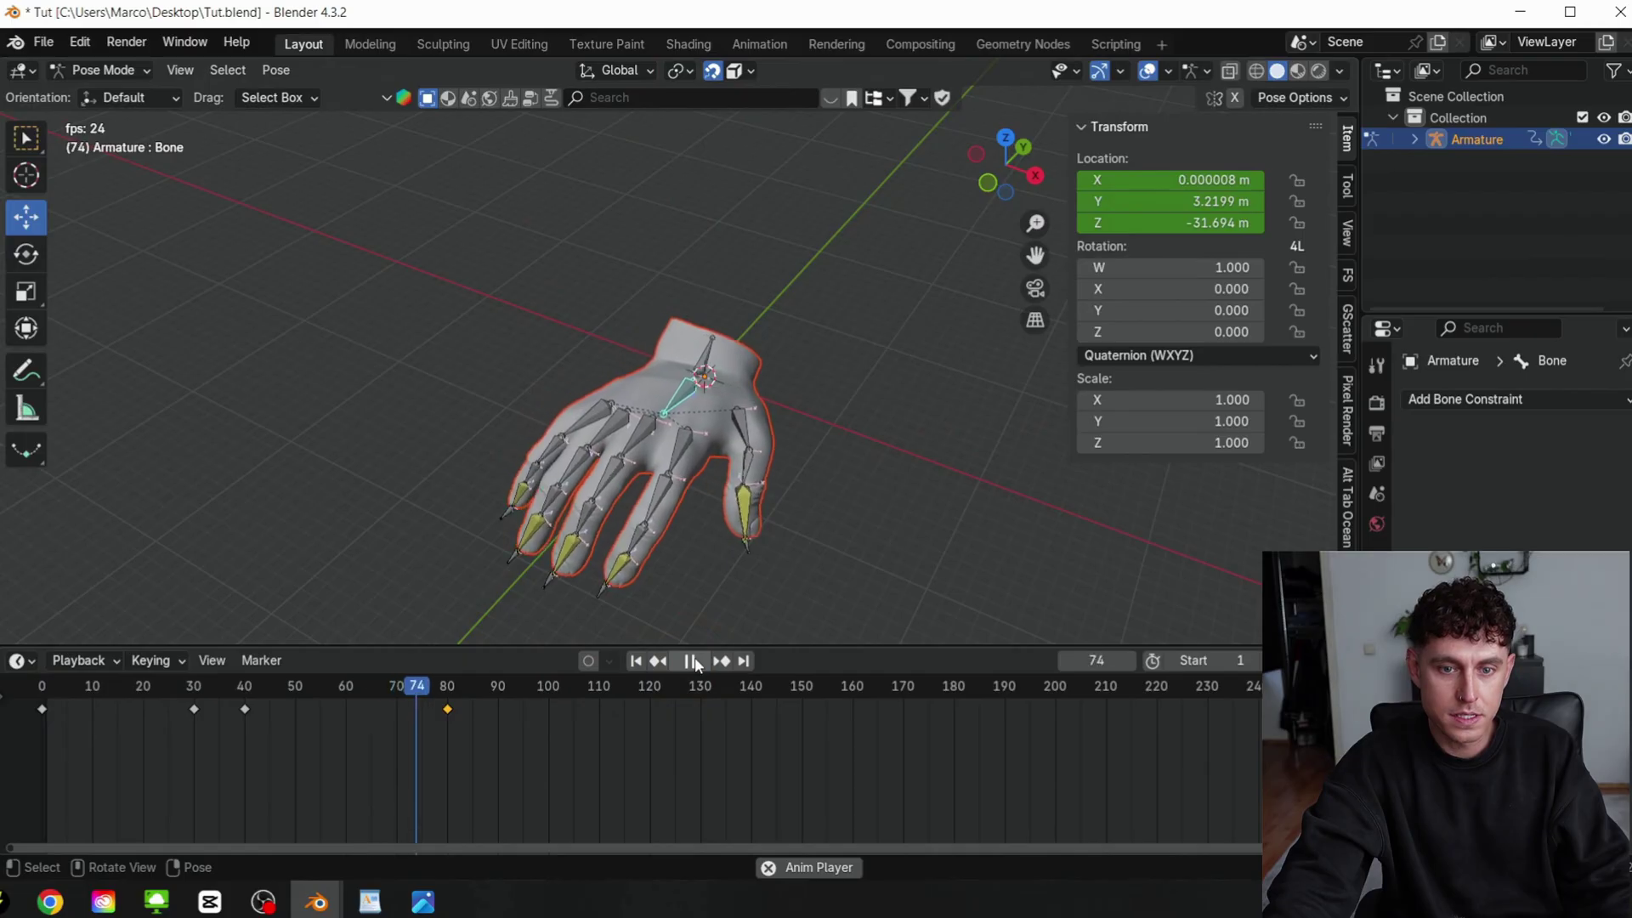
{"action": "left_click", "coordinate": [694, 661]}
{"action": "left_click_drag", "start_coordinate": [447, 718], "coordinate": [245, 695]}
{"action": "left_click", "coordinate": [427, 690]}
{"action": "key", "text": "space"}
Stop playback and key the root bone's location at frame 41
{"action": "key", "text": "space"}
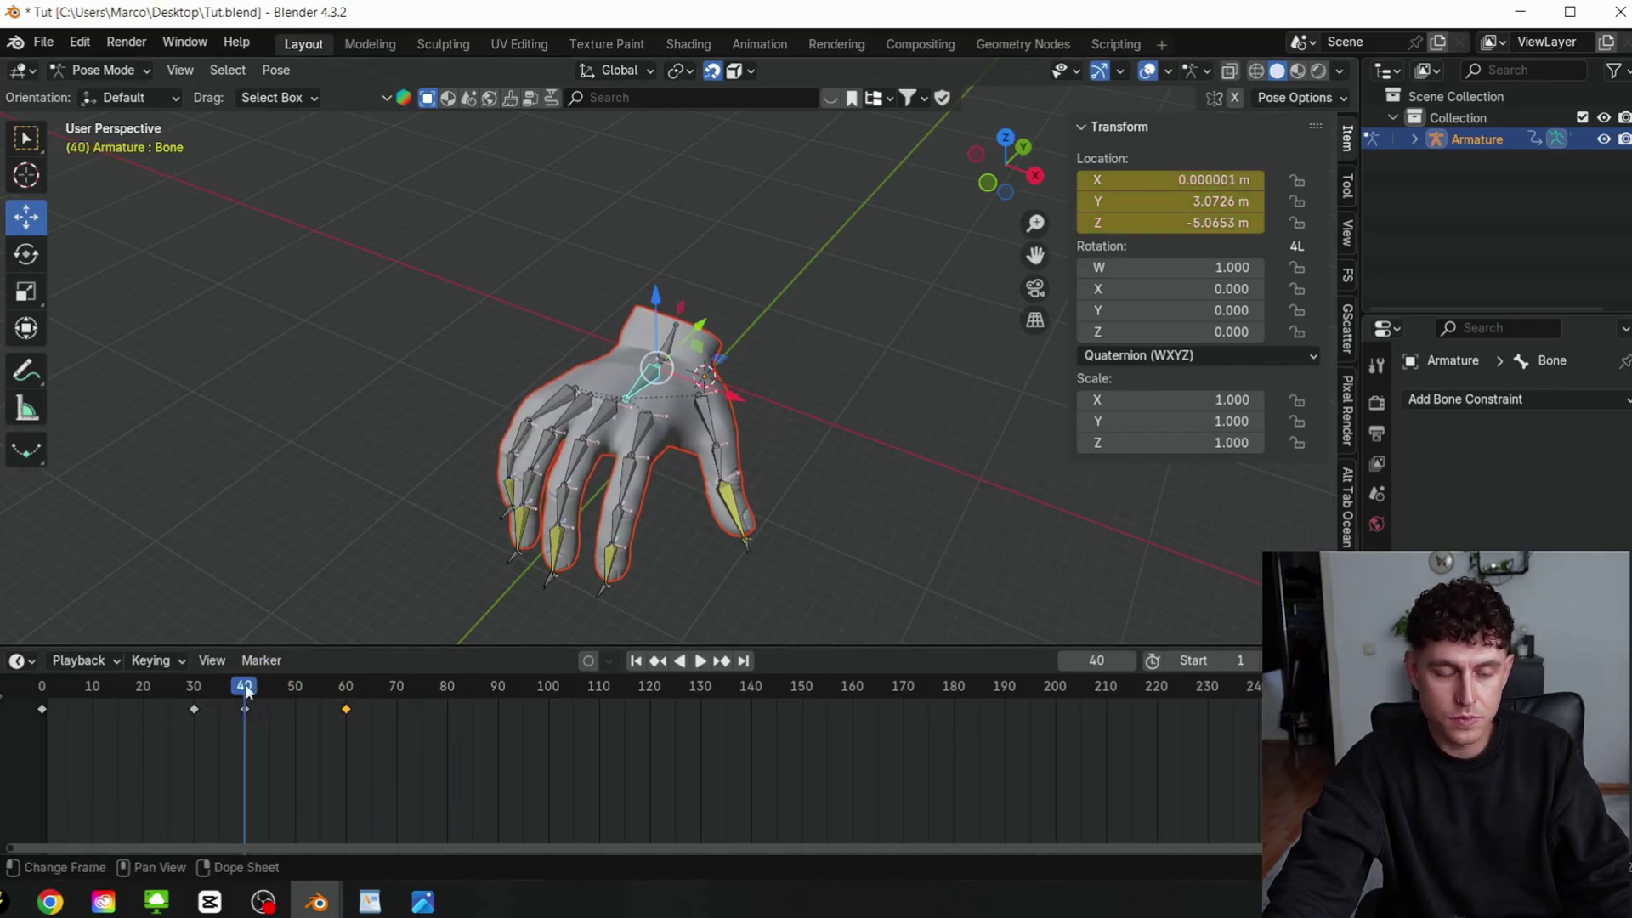
{"action": "key", "text": "space"}
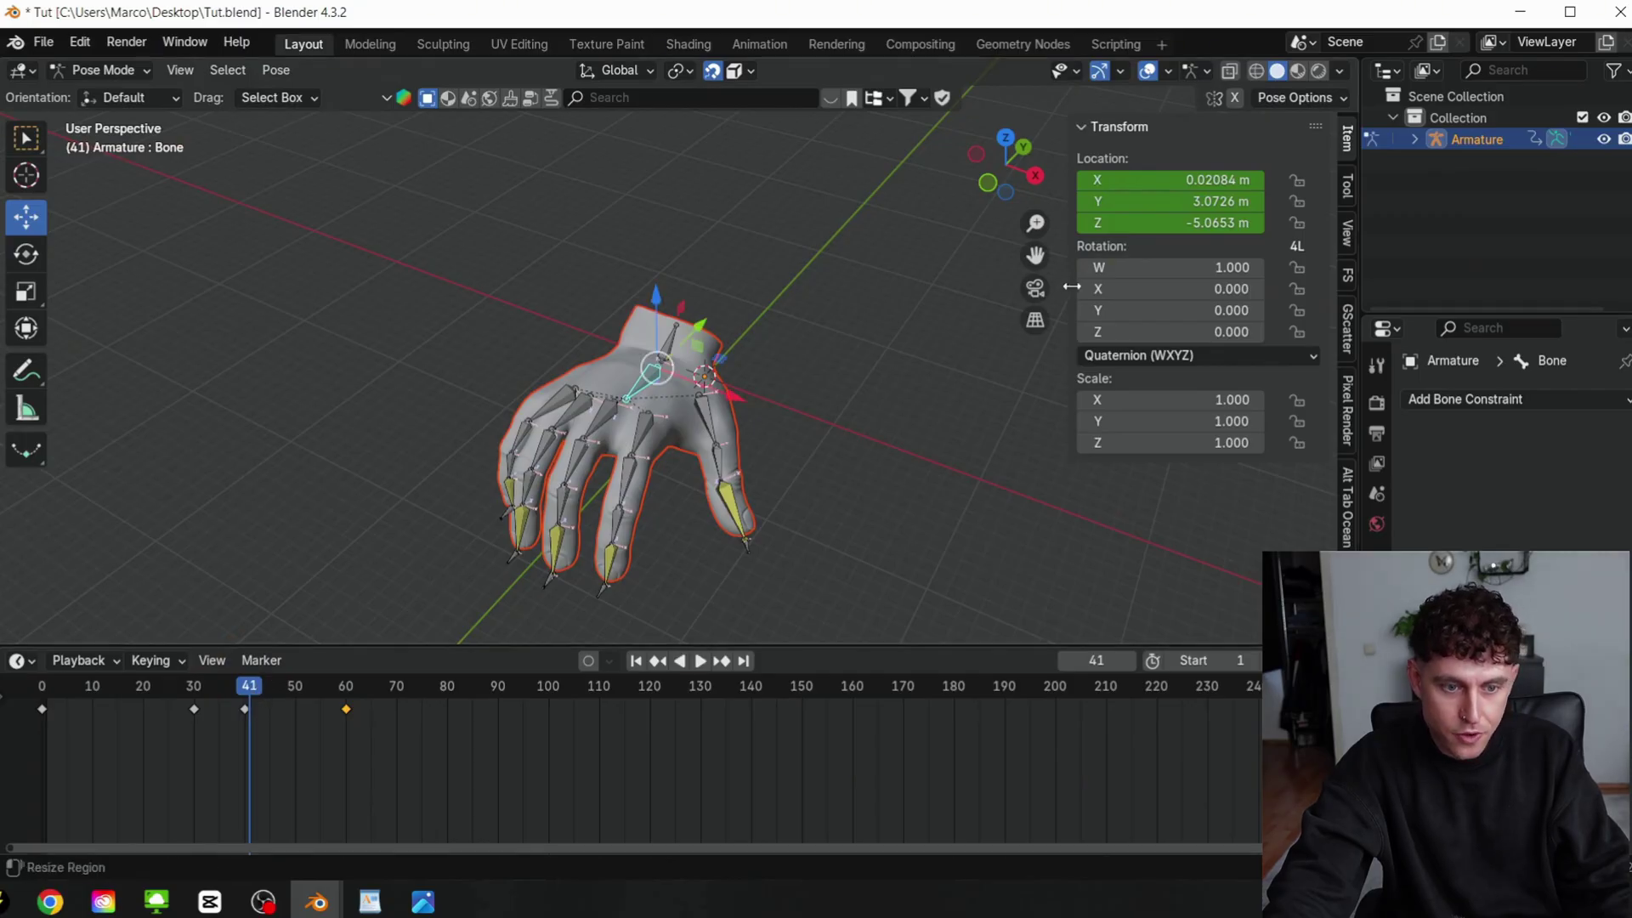
{"action": "right_click", "coordinate": [1228, 202]}
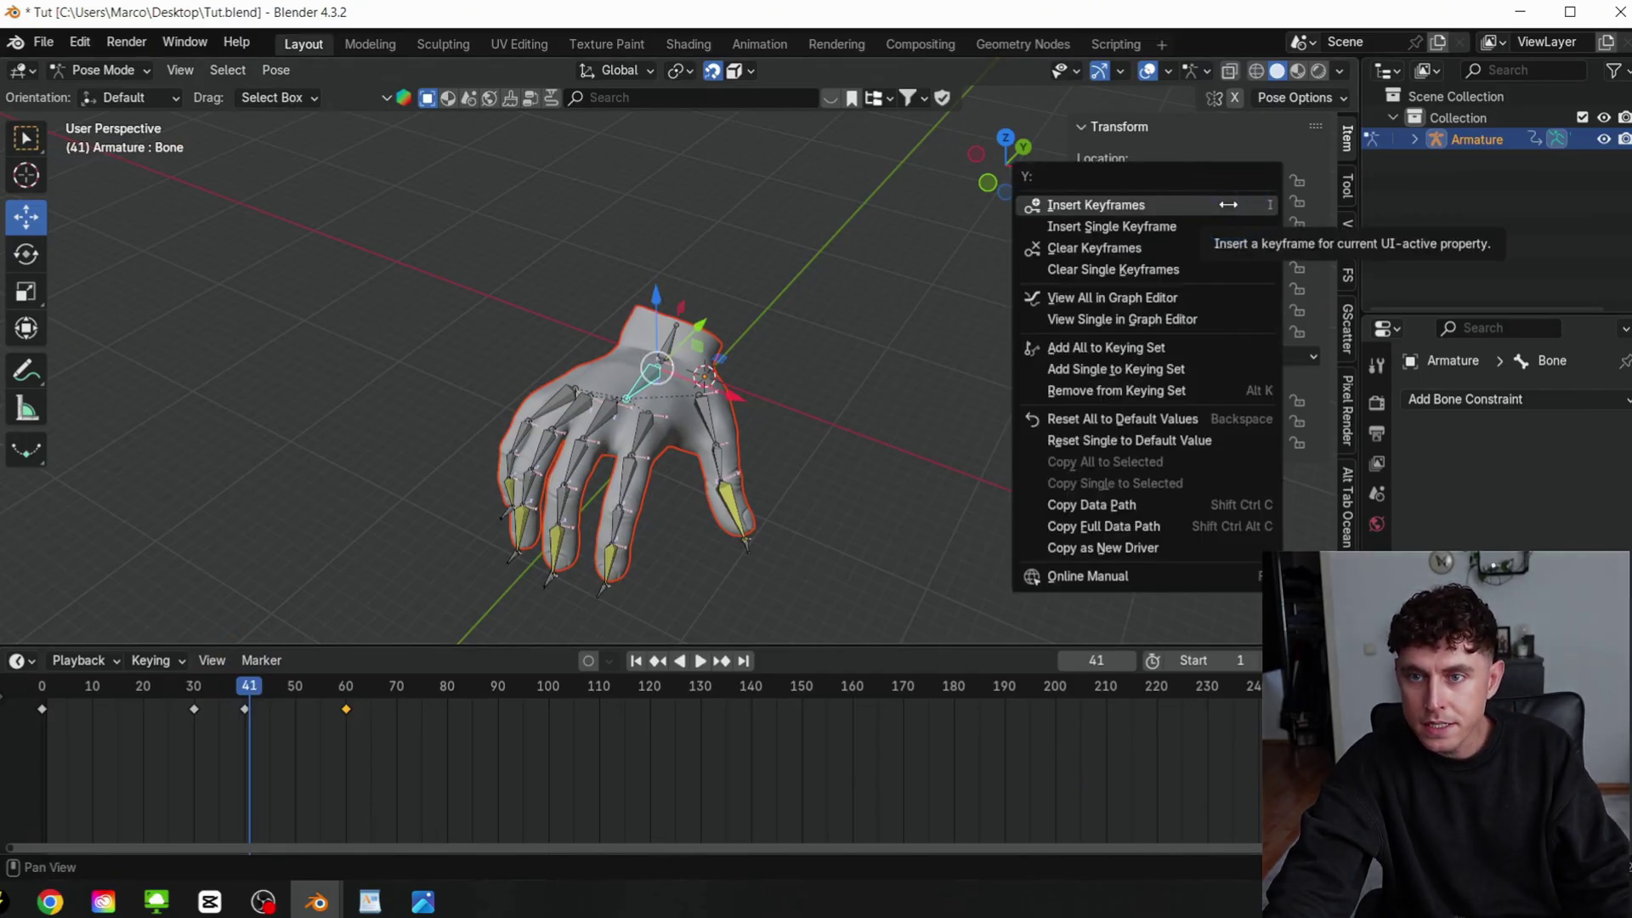
{"action": "left_click", "coordinate": [1228, 205]}
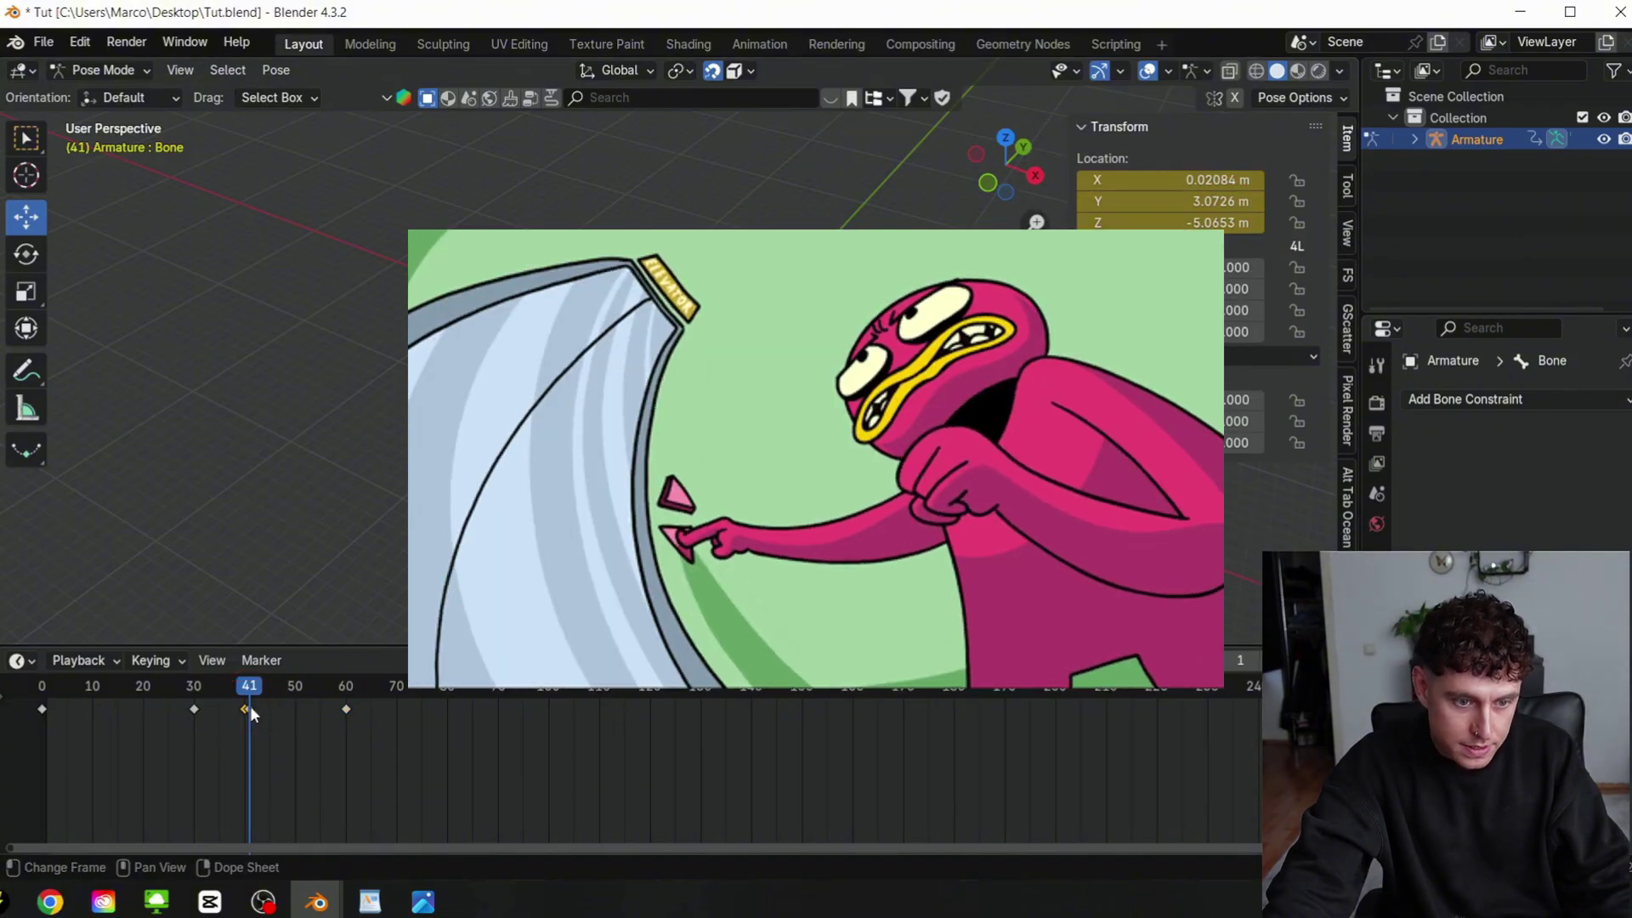
Duplicate the frame-41 location key to frame 80
{"action": "left_click_drag", "start_coordinate": [246, 685], "coordinate": [225, 688]}
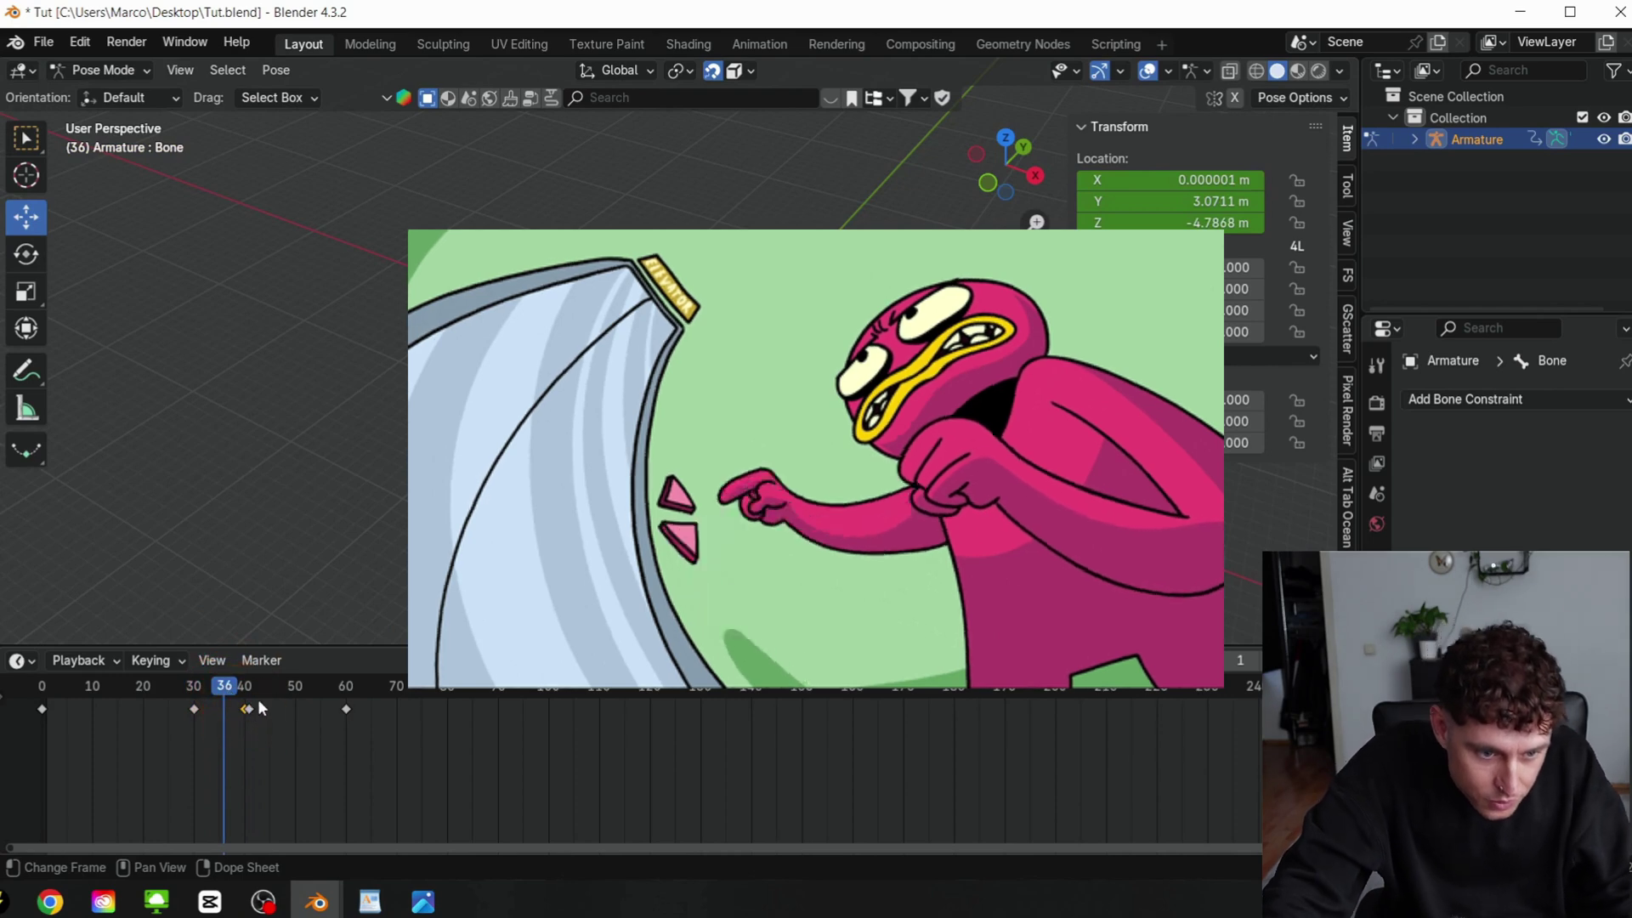
{"action": "left_click", "coordinate": [250, 709]}
{"action": "key", "text": "shift+d"}
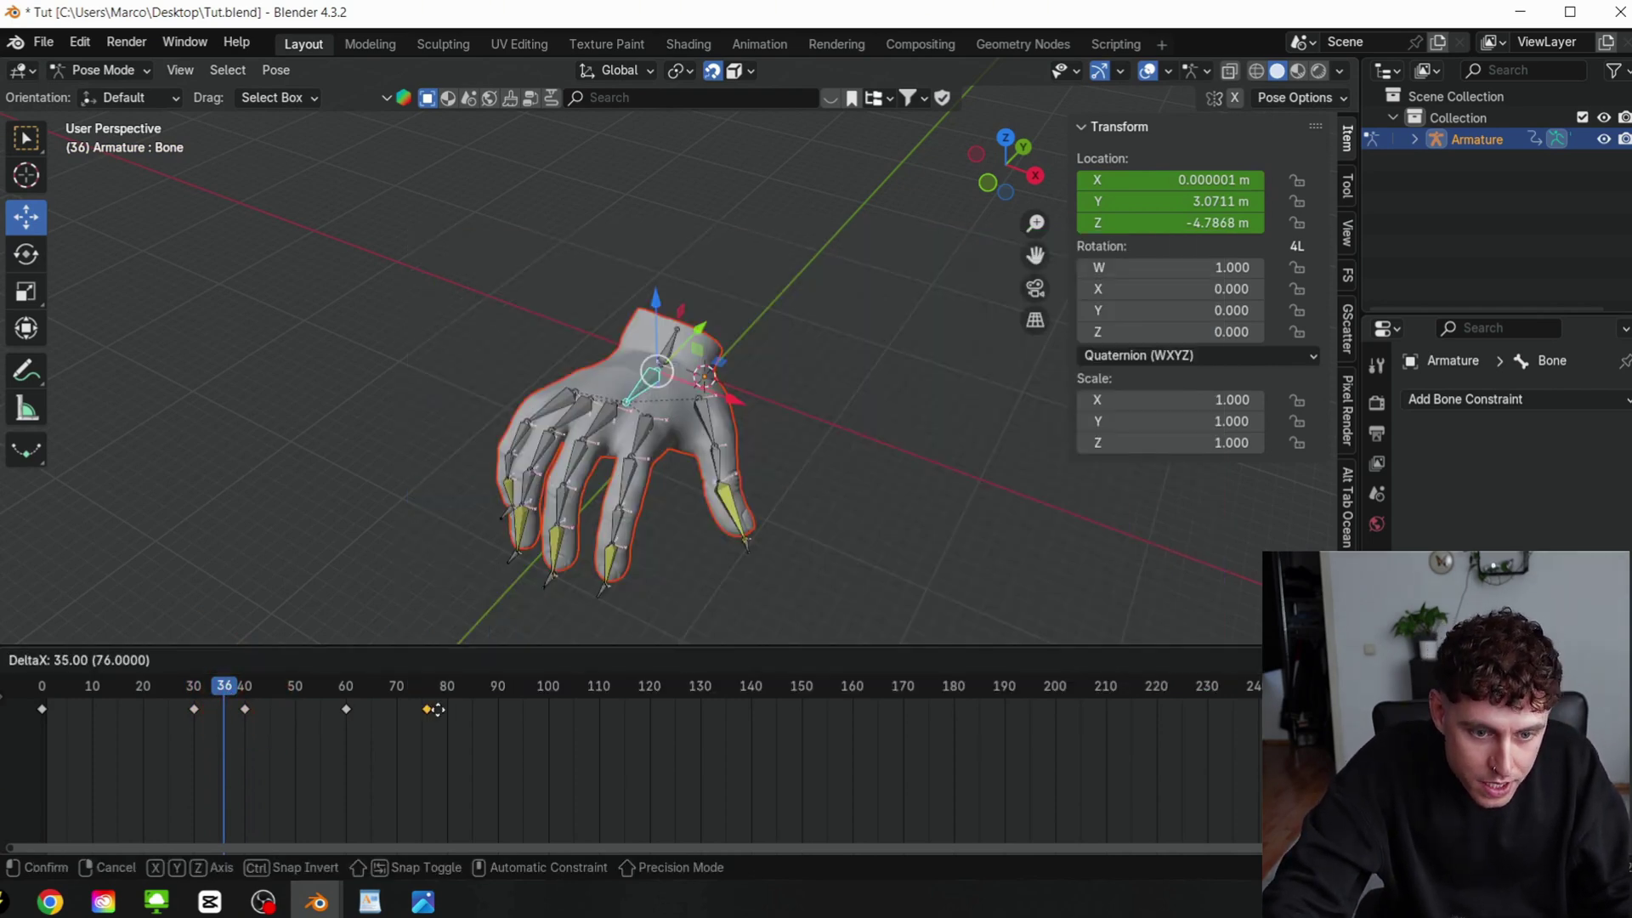
{"action": "left_click", "coordinate": [452, 709]}
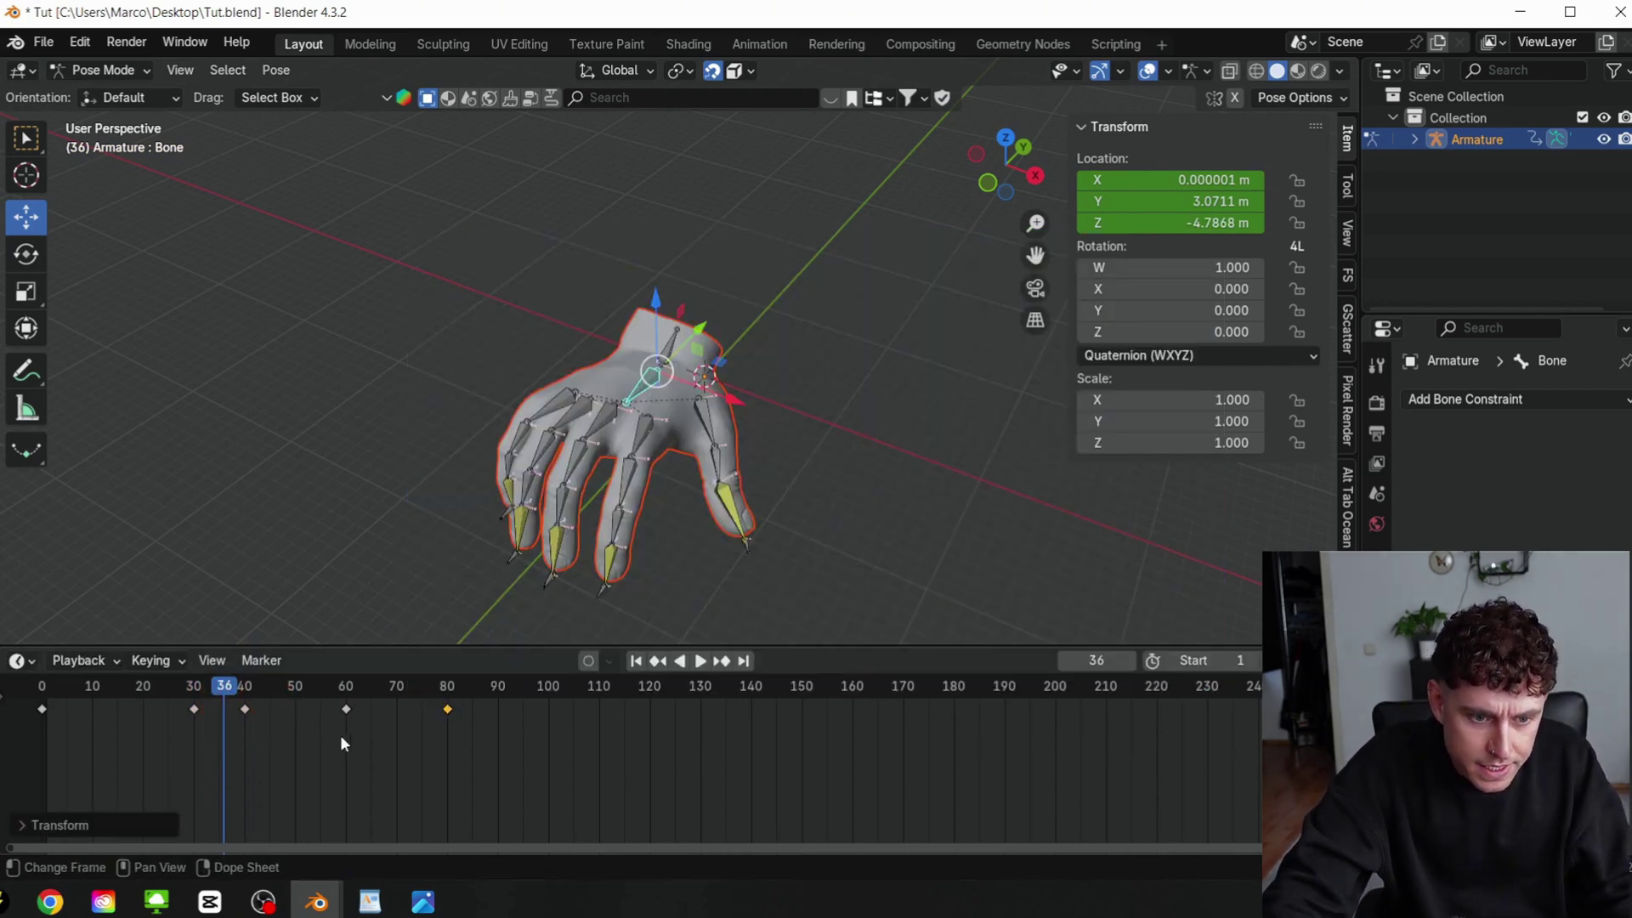
Play the animation to check the hand sliding back
{"action": "left_click", "coordinate": [701, 665]}
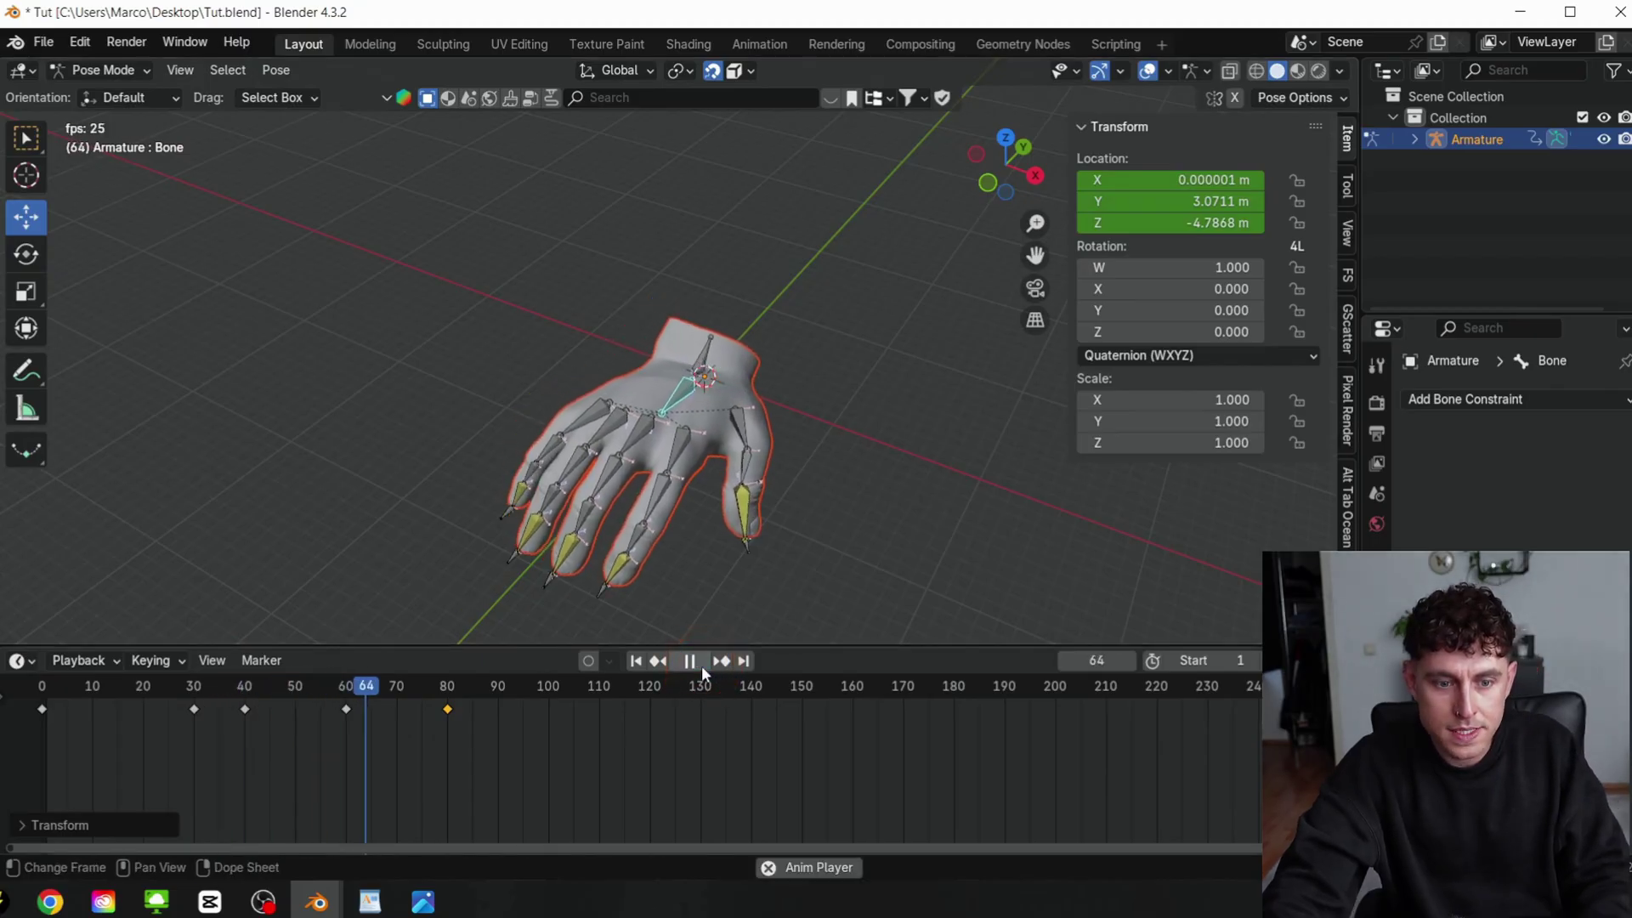
{"action": "left_click", "coordinate": [701, 666]}
{"action": "left_click", "coordinate": [467, 736]}
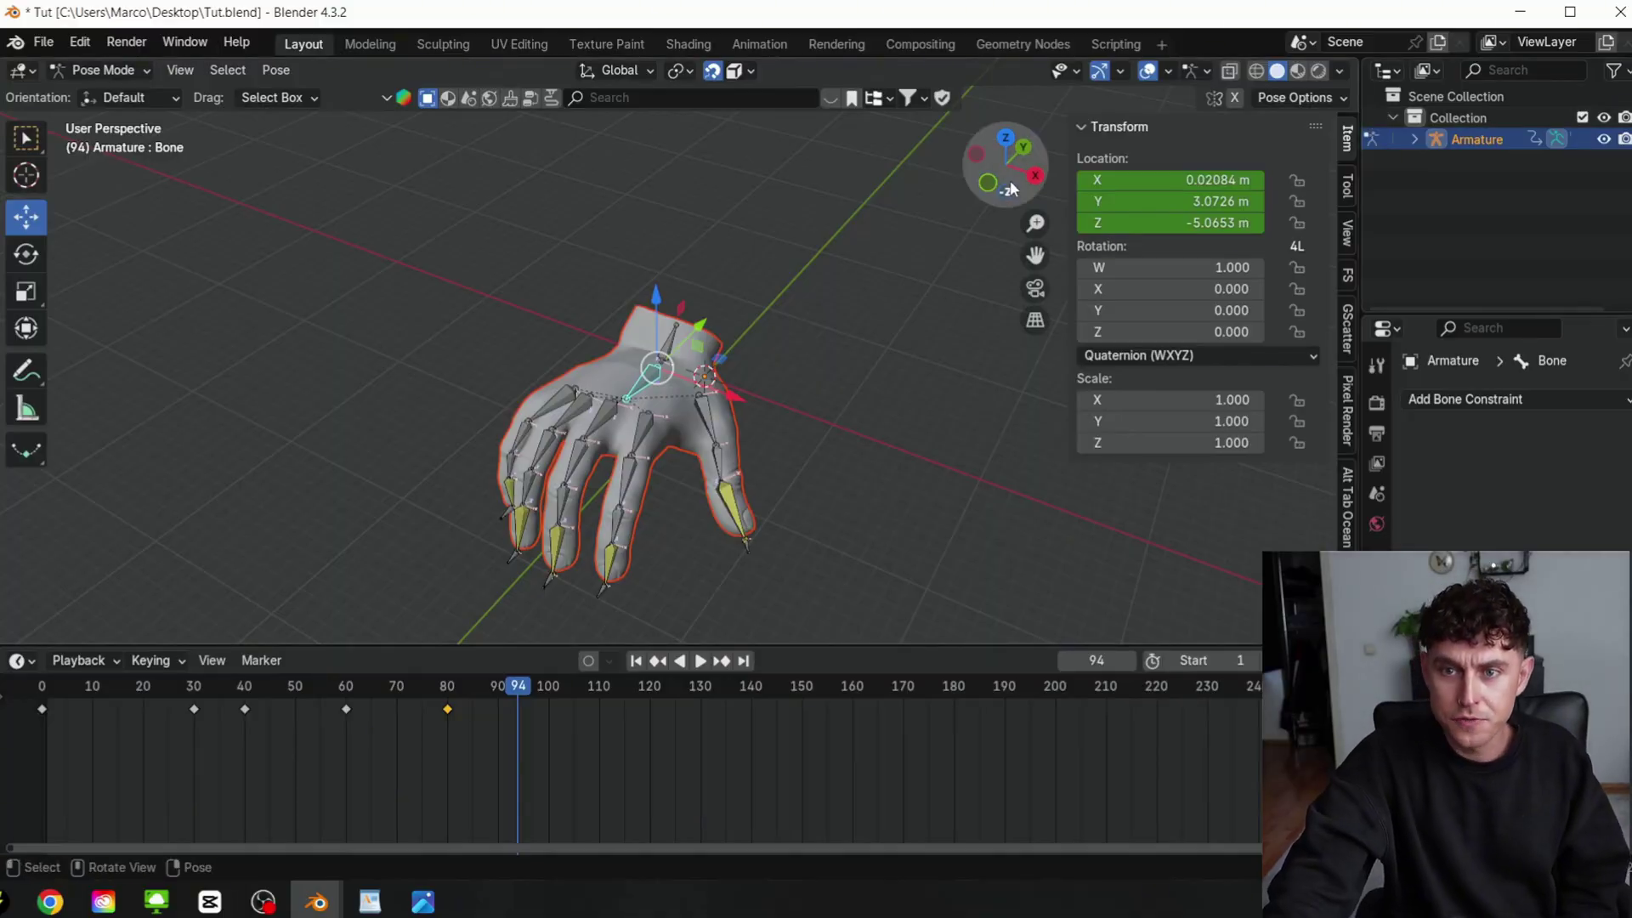
{"action": "mouse_move", "coordinate": [1011, 188]}
{"action": "left_mouse_down"}
{"action": "mouse_move", "coordinate": [991, 195]}
{"action": "mouse_move", "coordinate": [1009, 200]}
{"action": "left_mouse_up"}
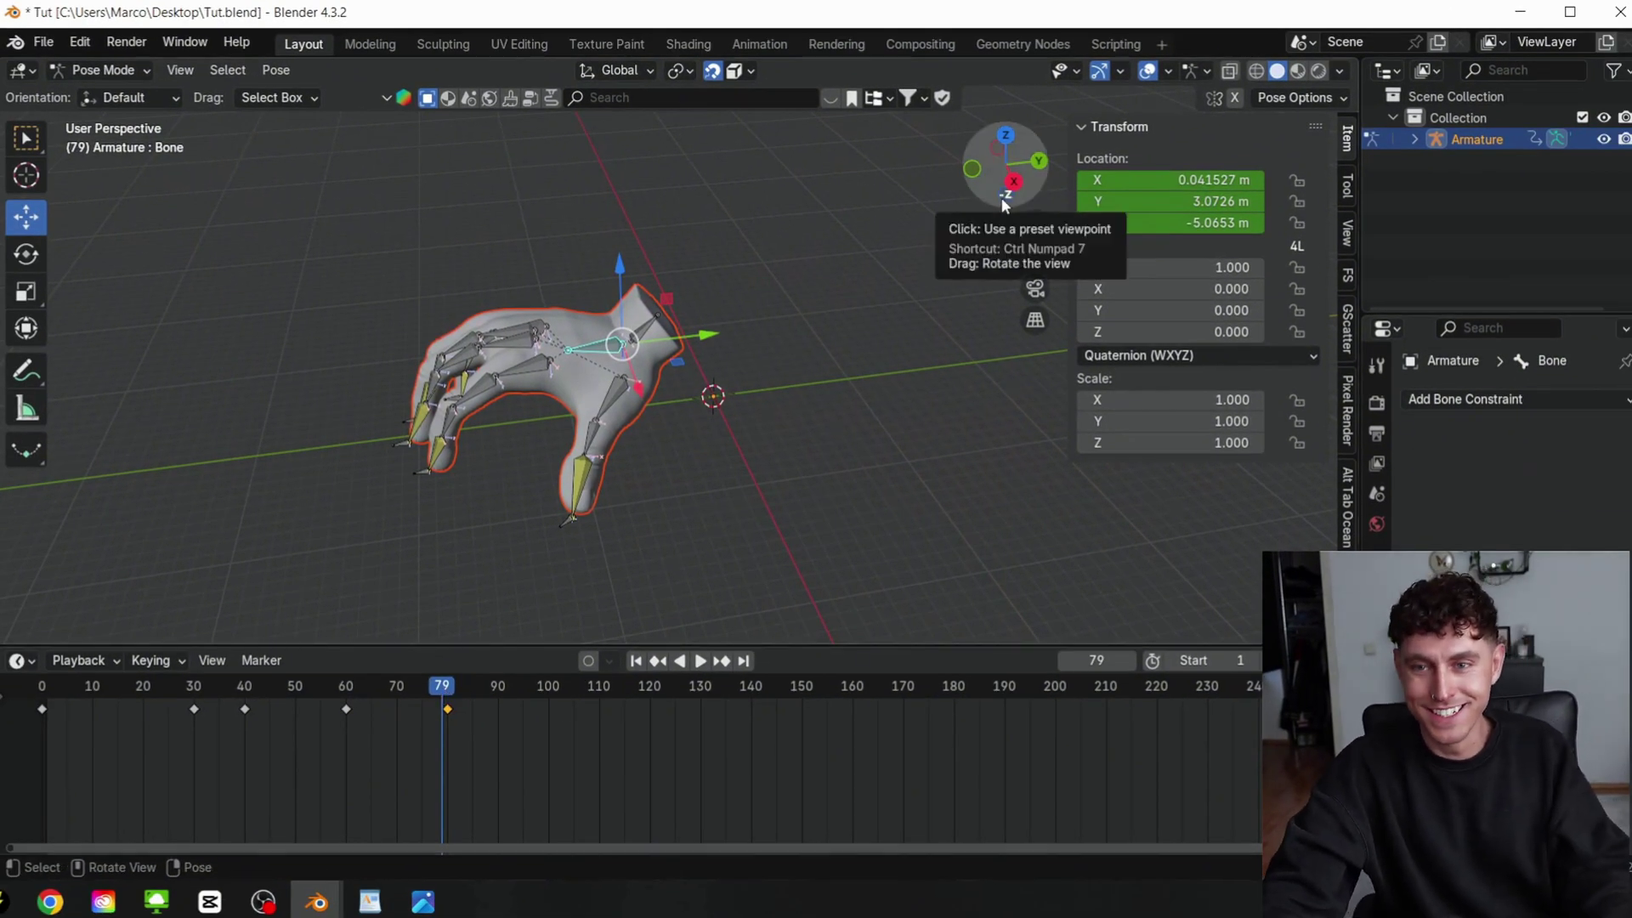
Push the root bone forward to Y 7.52 m and key its location at frame 120
{"action": "left_click_drag", "start_coordinate": [1001, 197], "coordinate": [737, 302]}
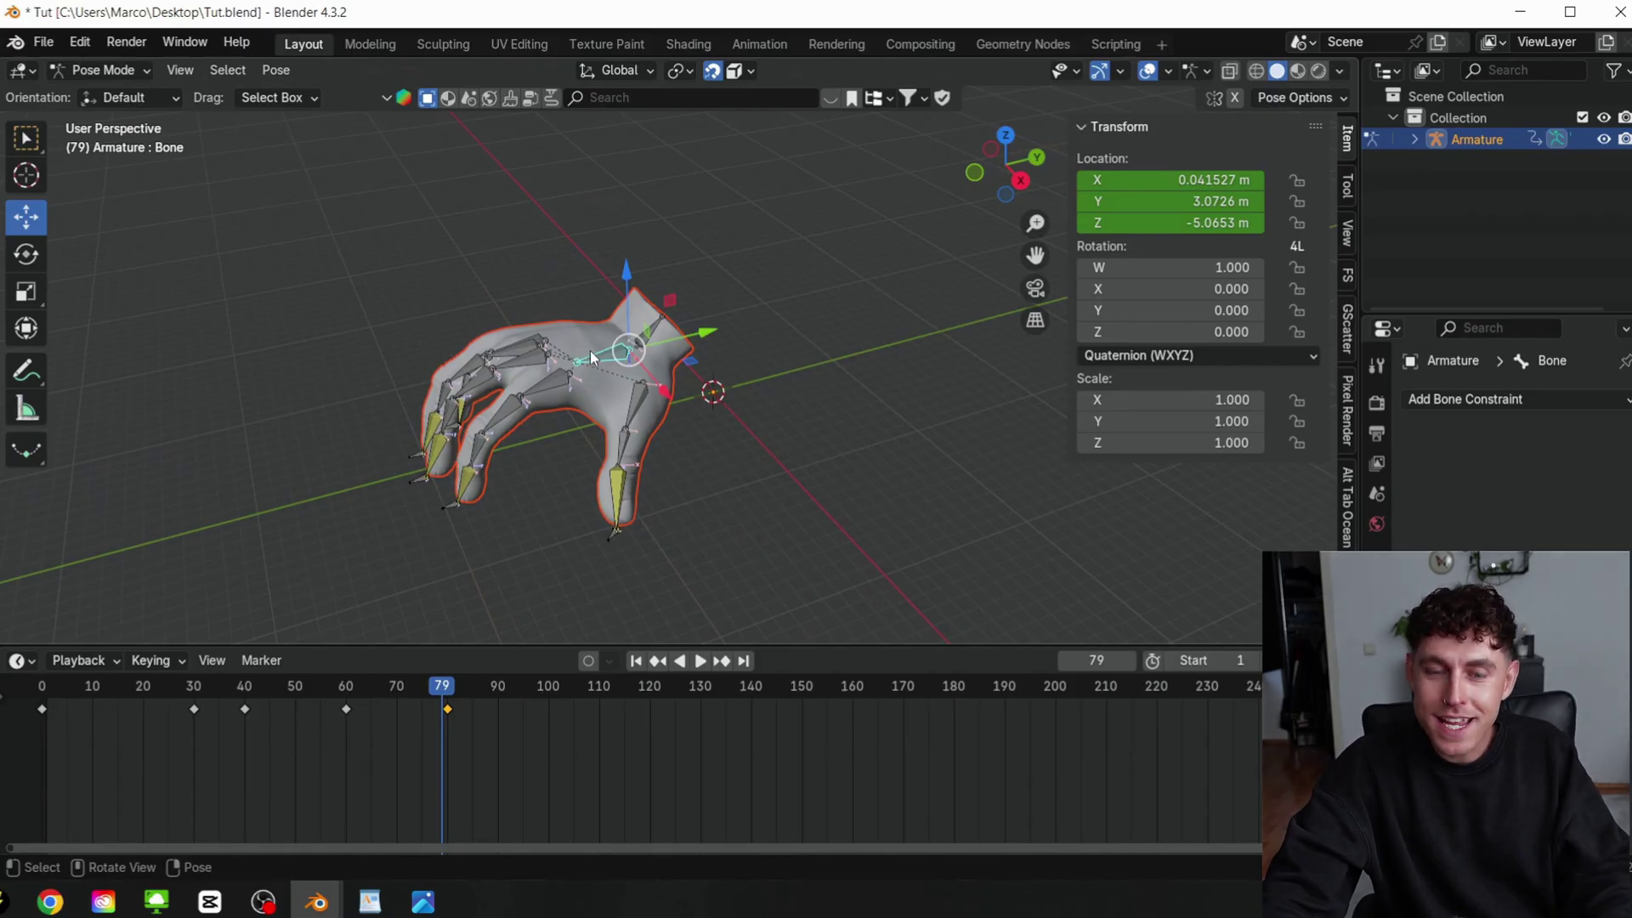
{"action": "left_click", "coordinate": [491, 741]}
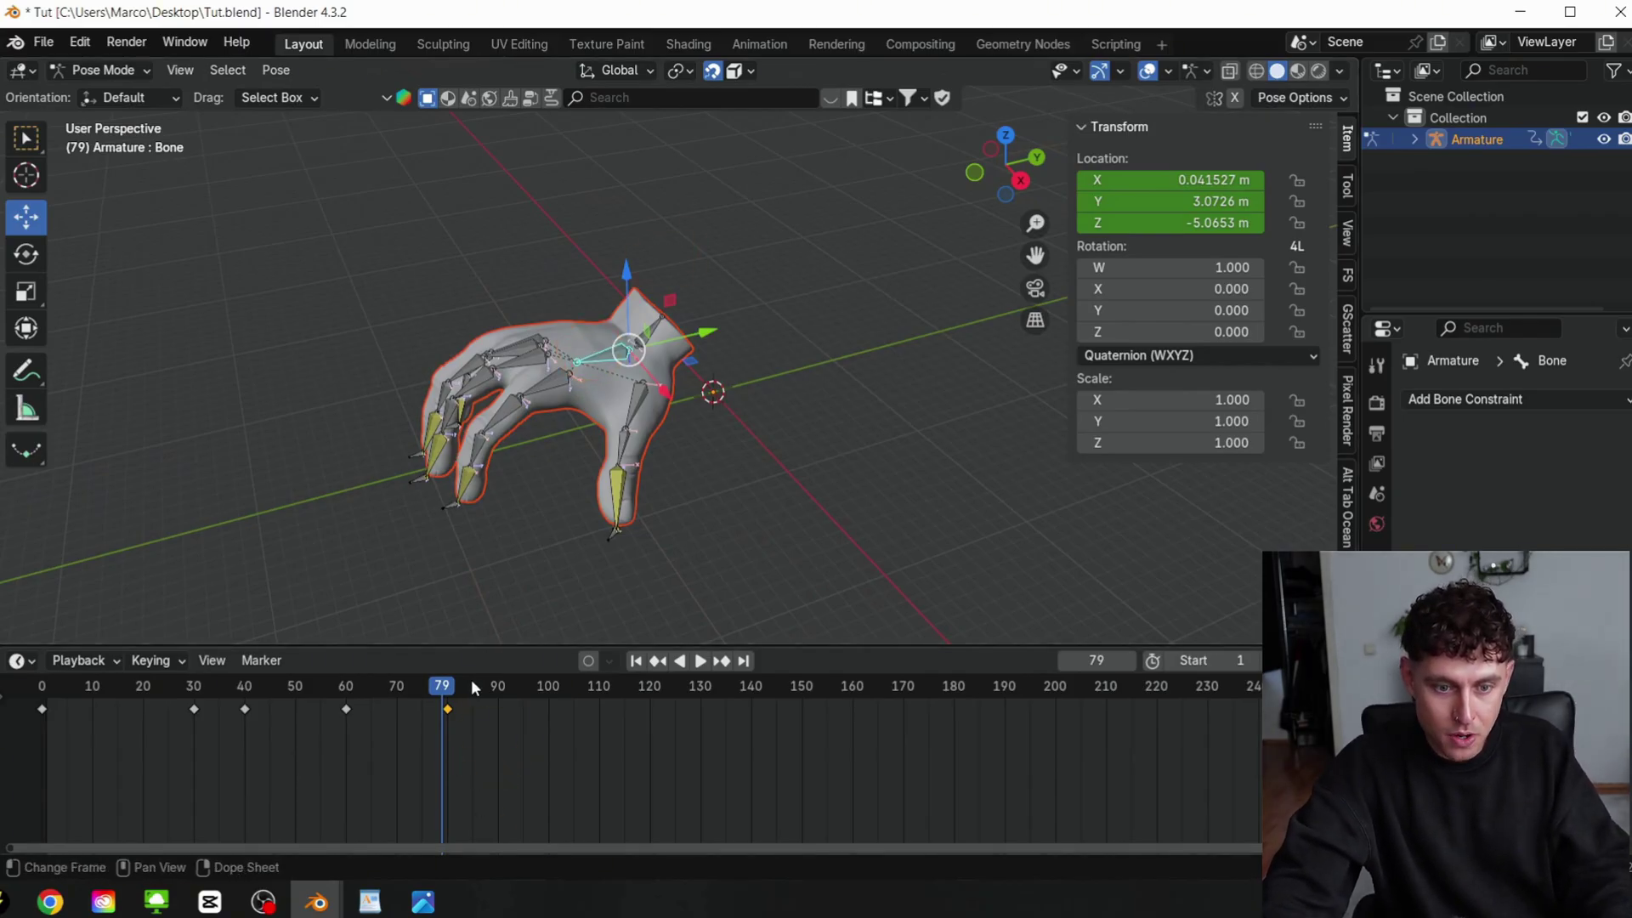
{"action": "left_click", "coordinate": [447, 708]}
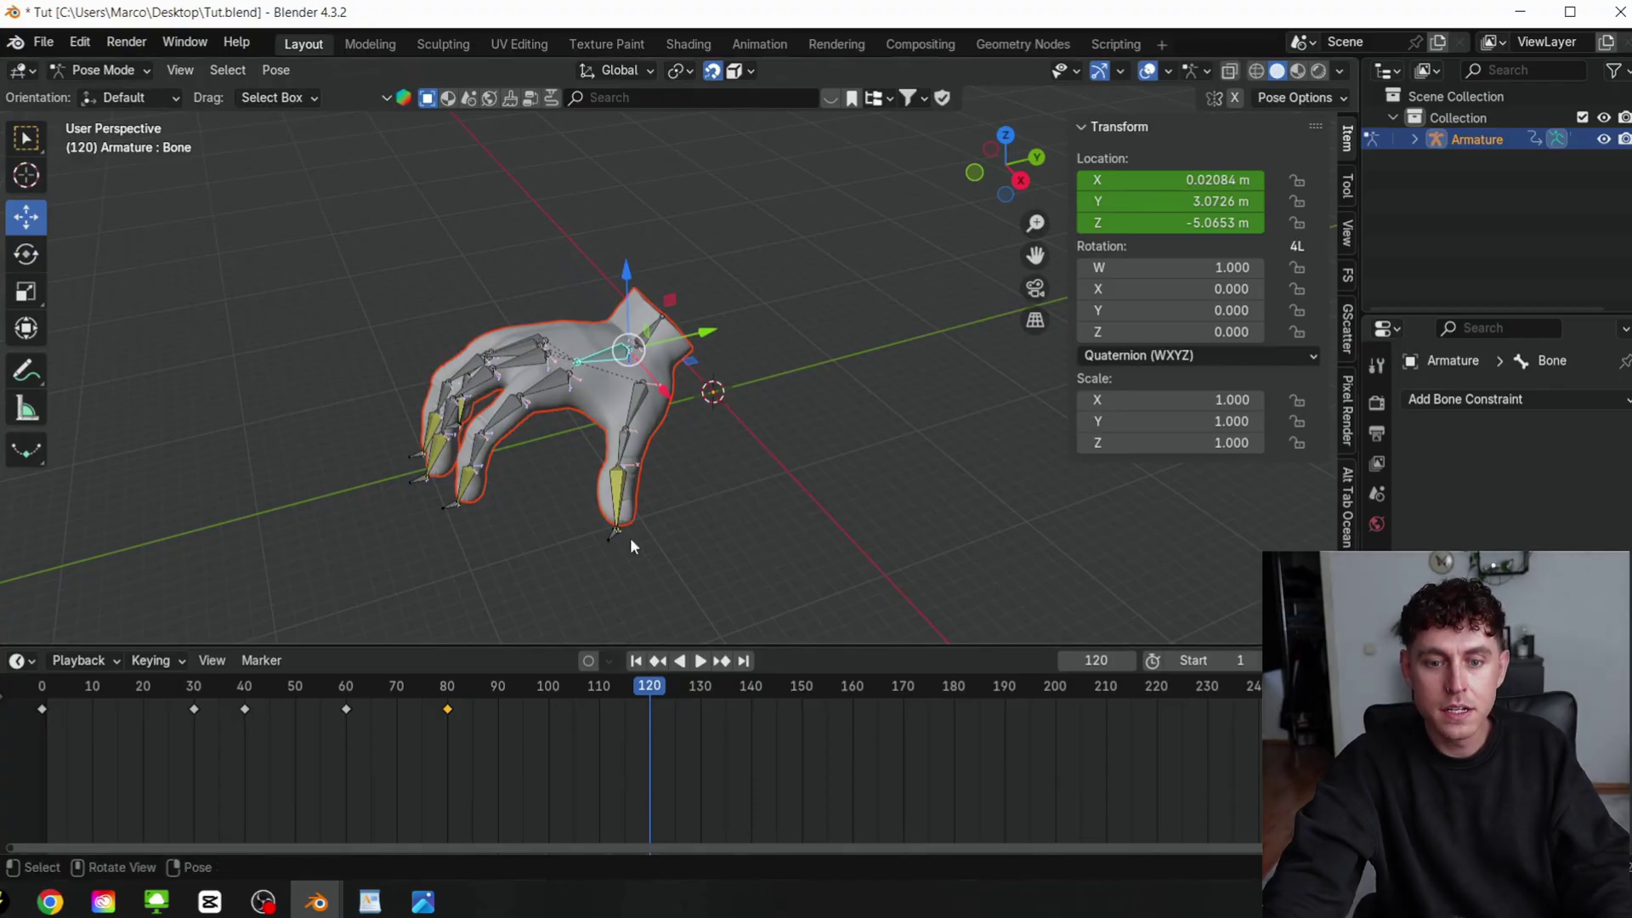
{"action": "middle_click_drag", "start_coordinate": [630, 545], "coordinate": [639, 561]}
{"action": "left_click_drag", "start_coordinate": [670, 346], "coordinate": [535, 378]}
{"action": "right_click", "coordinate": [1214, 173]}
{"action": "left_click", "coordinate": [1213, 174]}
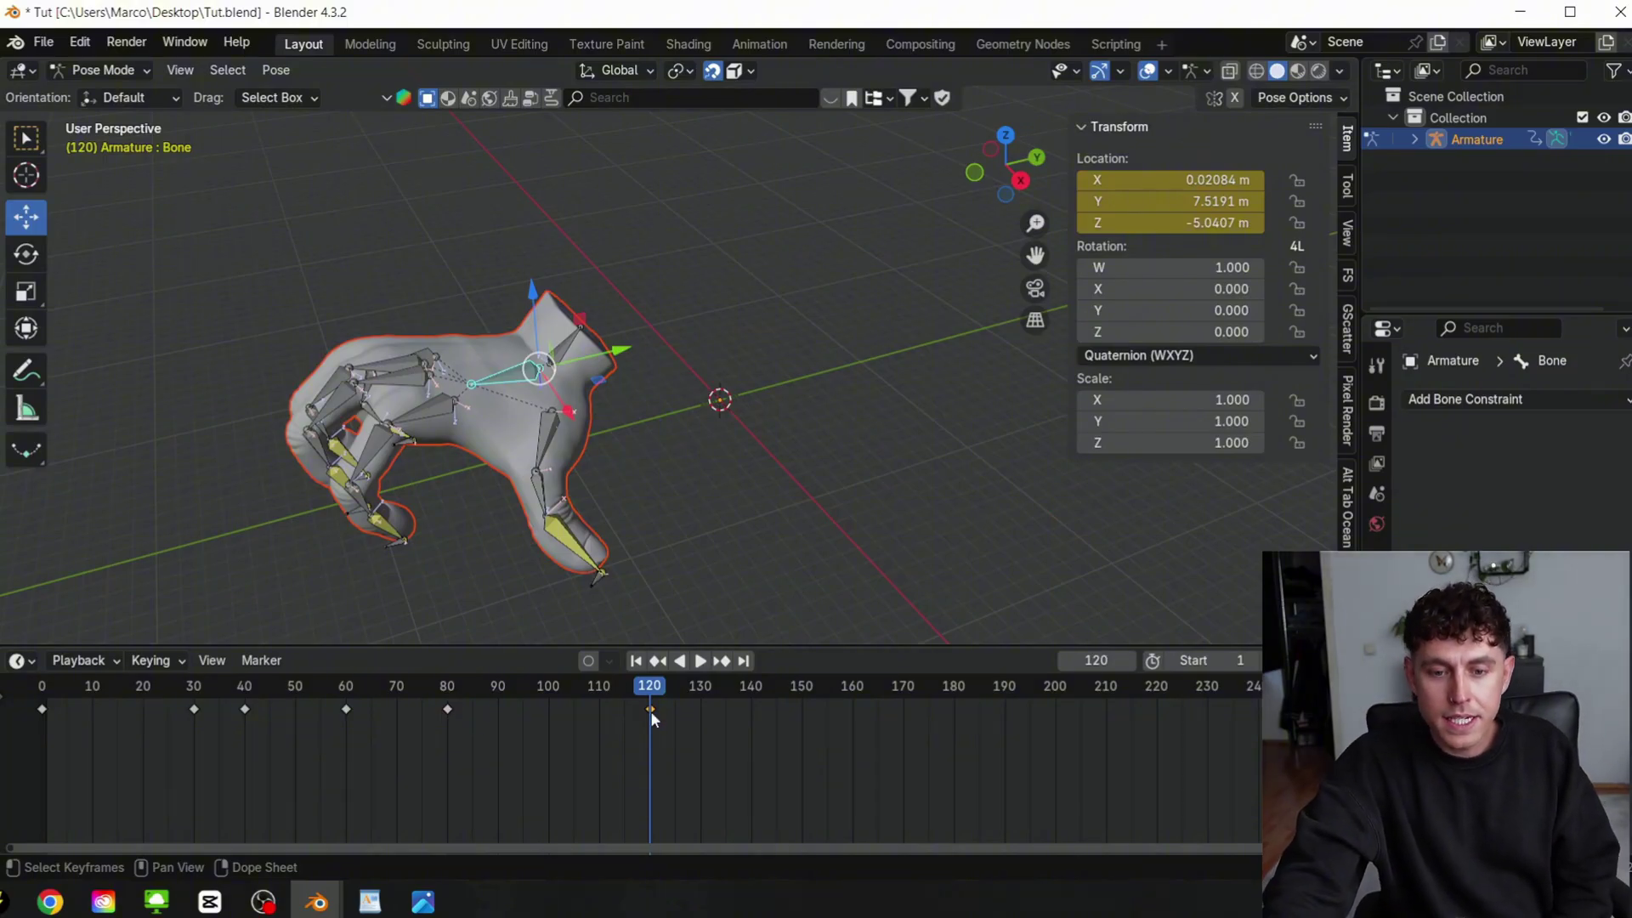
Key the thumb-tip bone's location at frame 80
{"action": "left_click_drag", "start_coordinate": [640, 690], "coordinate": [448, 701]}
{"action": "left_click", "coordinate": [591, 578]}
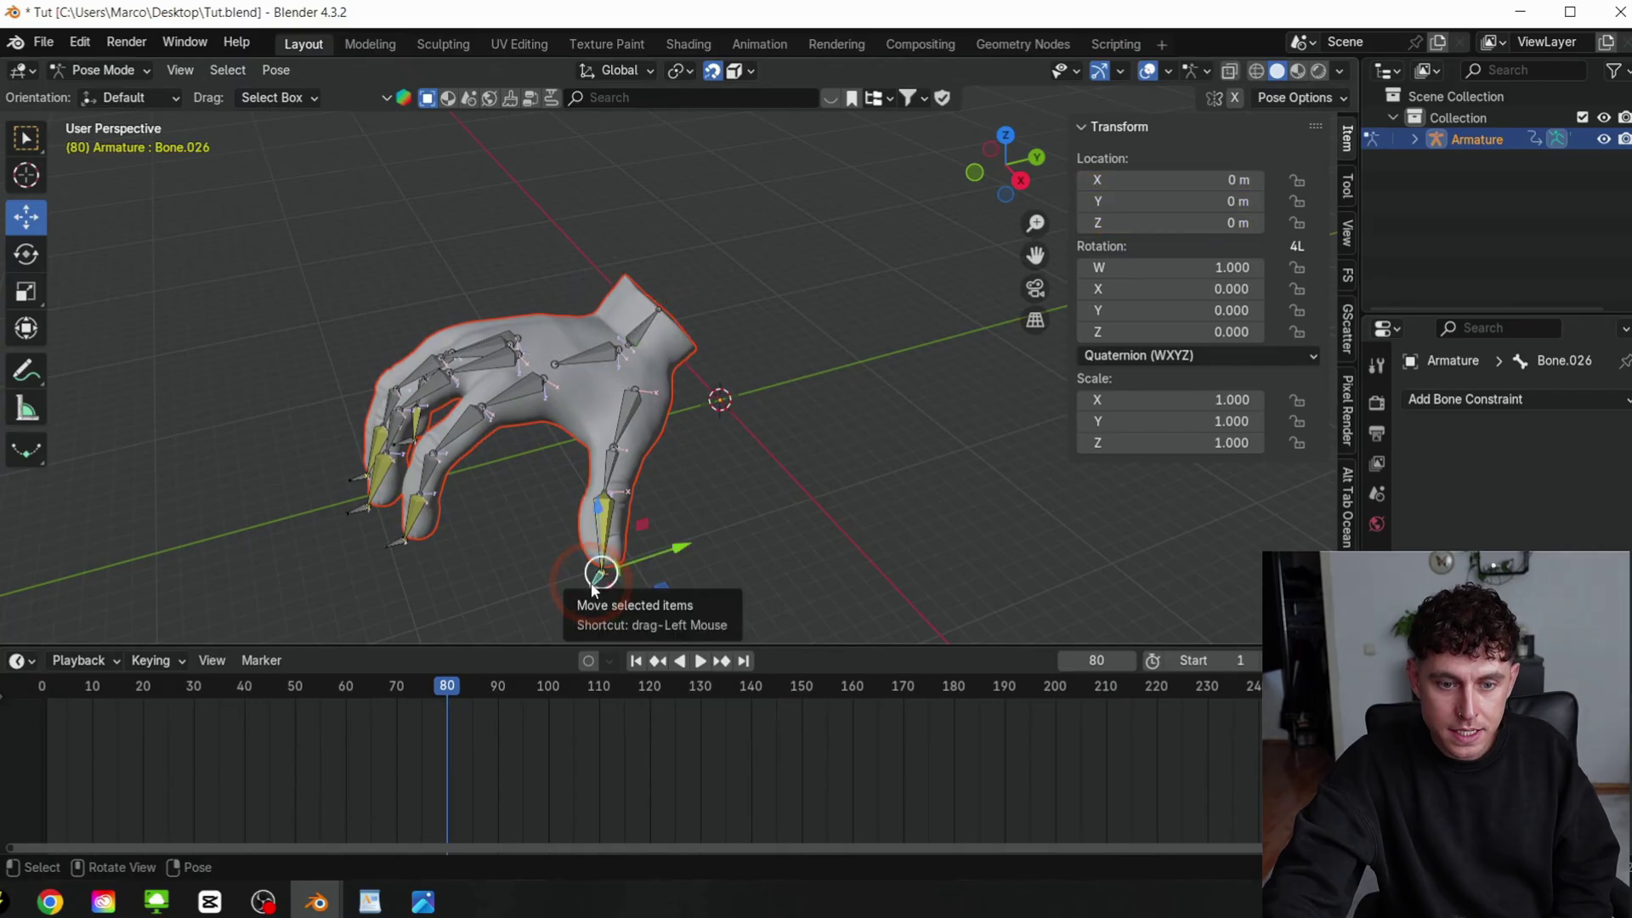
{"action": "right_click", "coordinate": [1232, 188]}
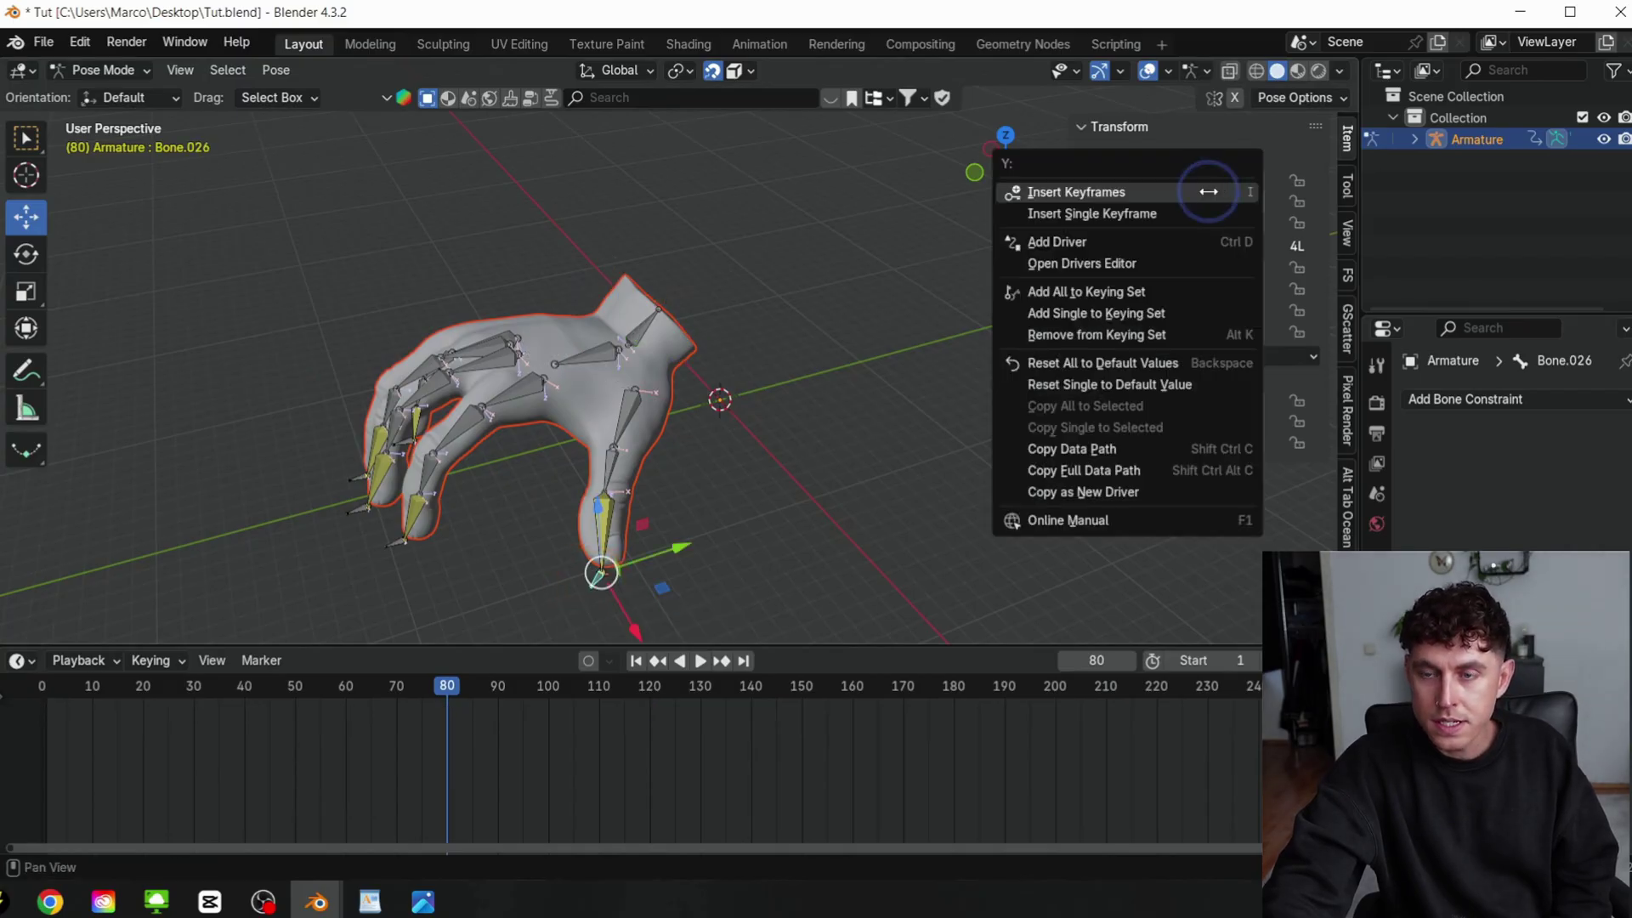
{"action": "left_click", "coordinate": [1224, 189]}
At frame 120, move the pinky-tip bone and key its location
{"action": "left_click_drag", "start_coordinate": [448, 688], "coordinate": [653, 676]}
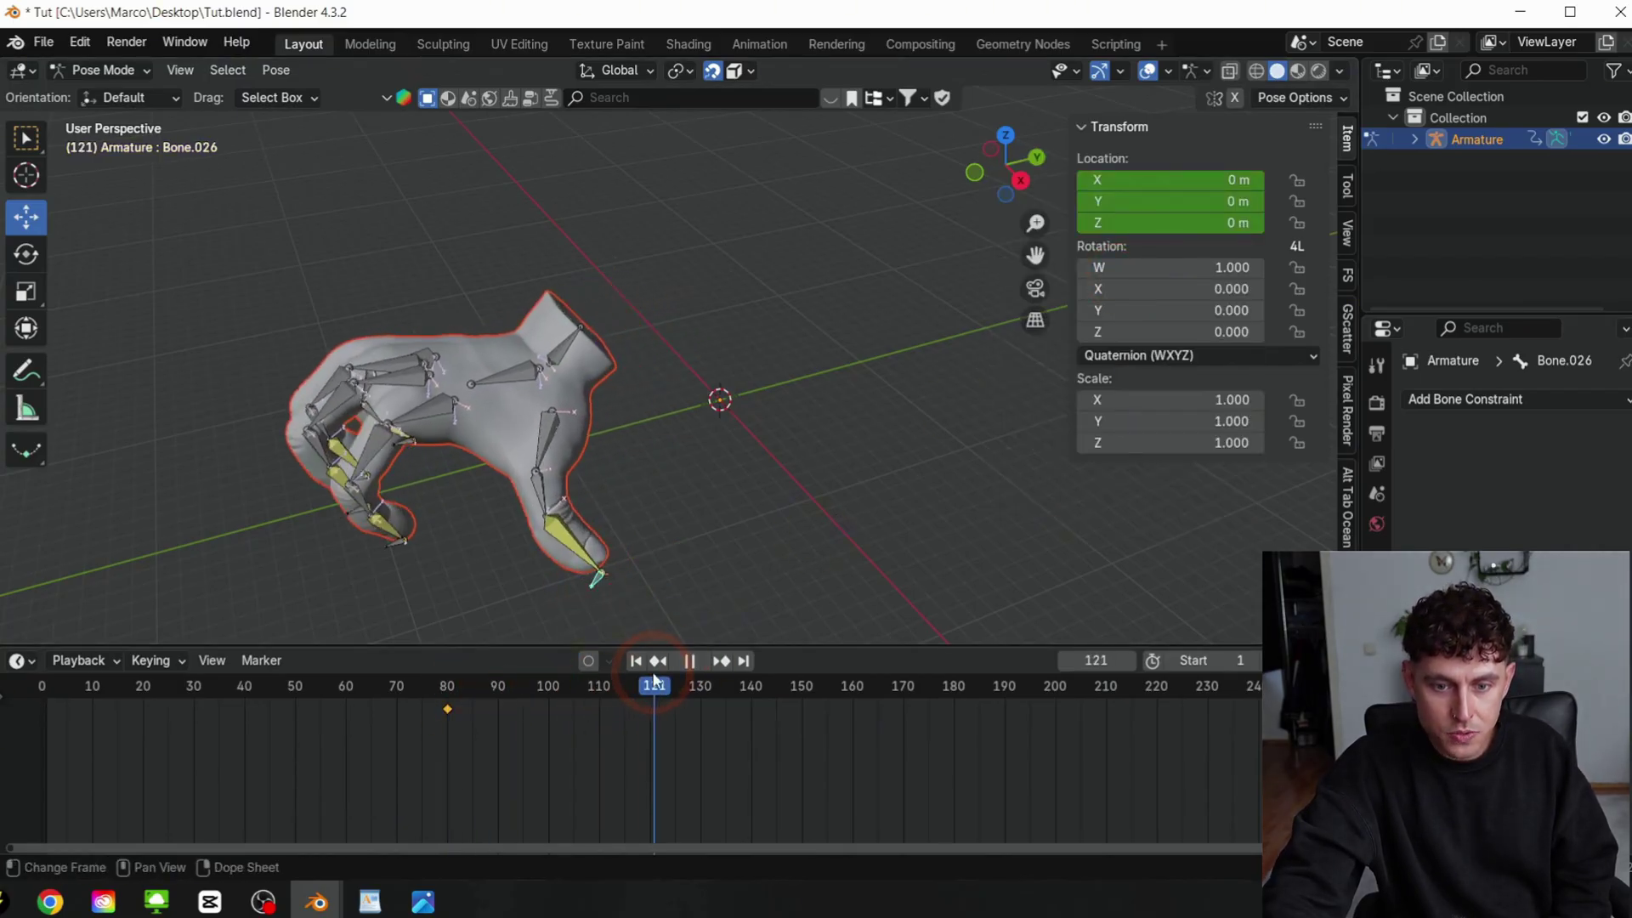
{"action": "key", "text": "space"}
{"action": "key", "text": "g"}
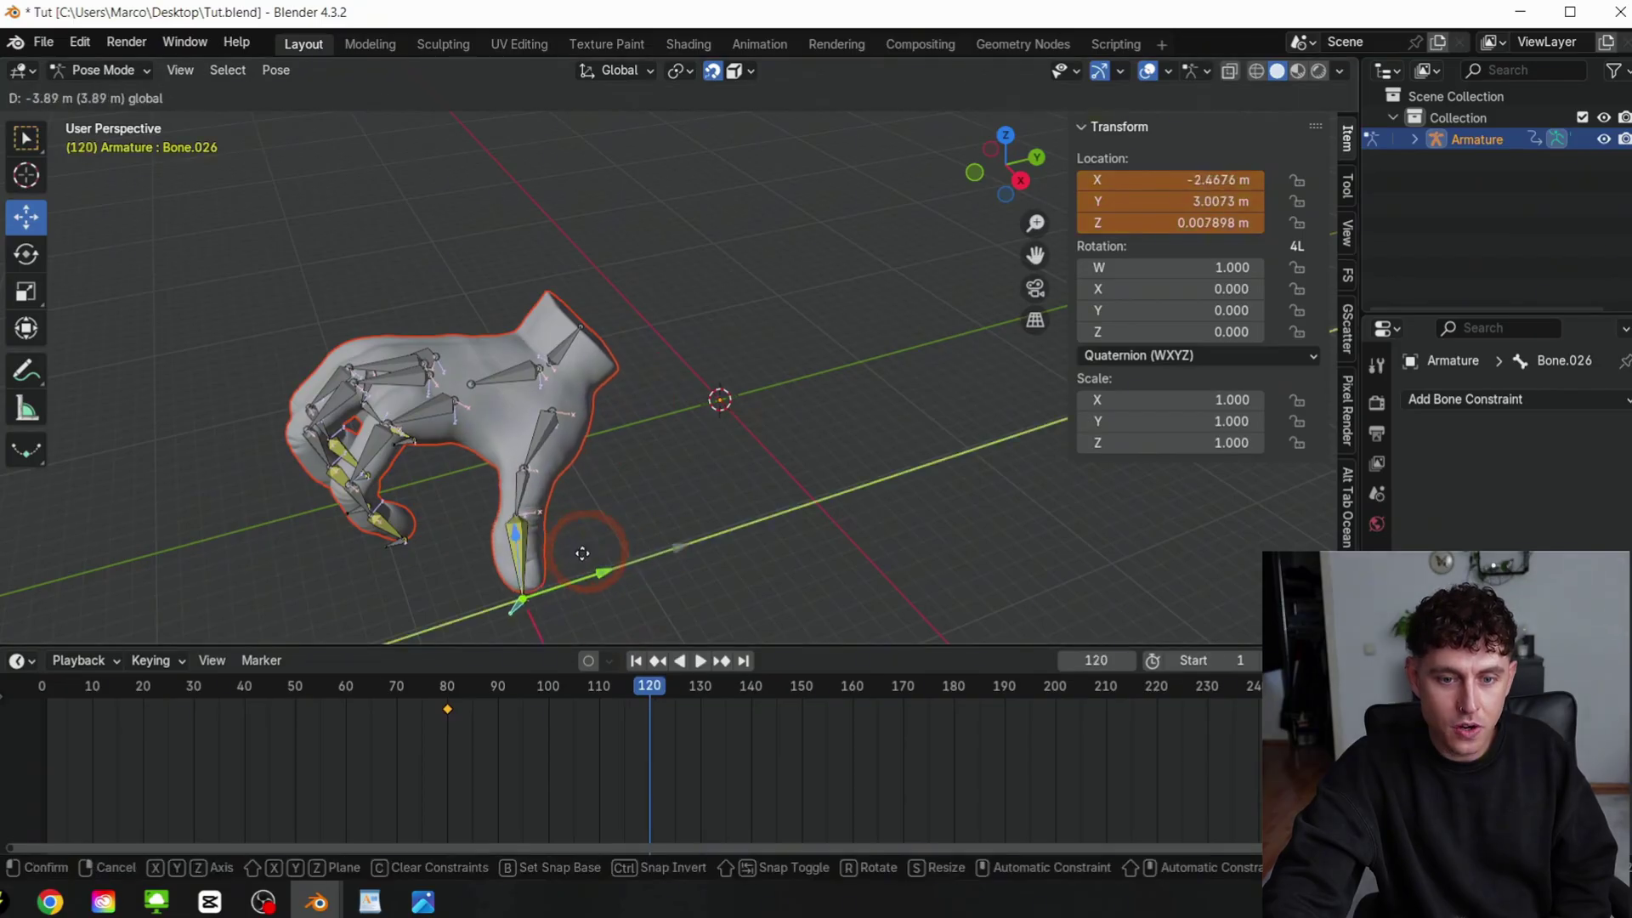
{"action": "left_click", "coordinate": [576, 552]}
{"action": "left_click_drag", "start_coordinate": [1035, 255], "coordinate": [1011, 253]}
{"action": "right_click", "coordinate": [1177, 187]}
{"action": "left_click", "coordinate": [1177, 182]}
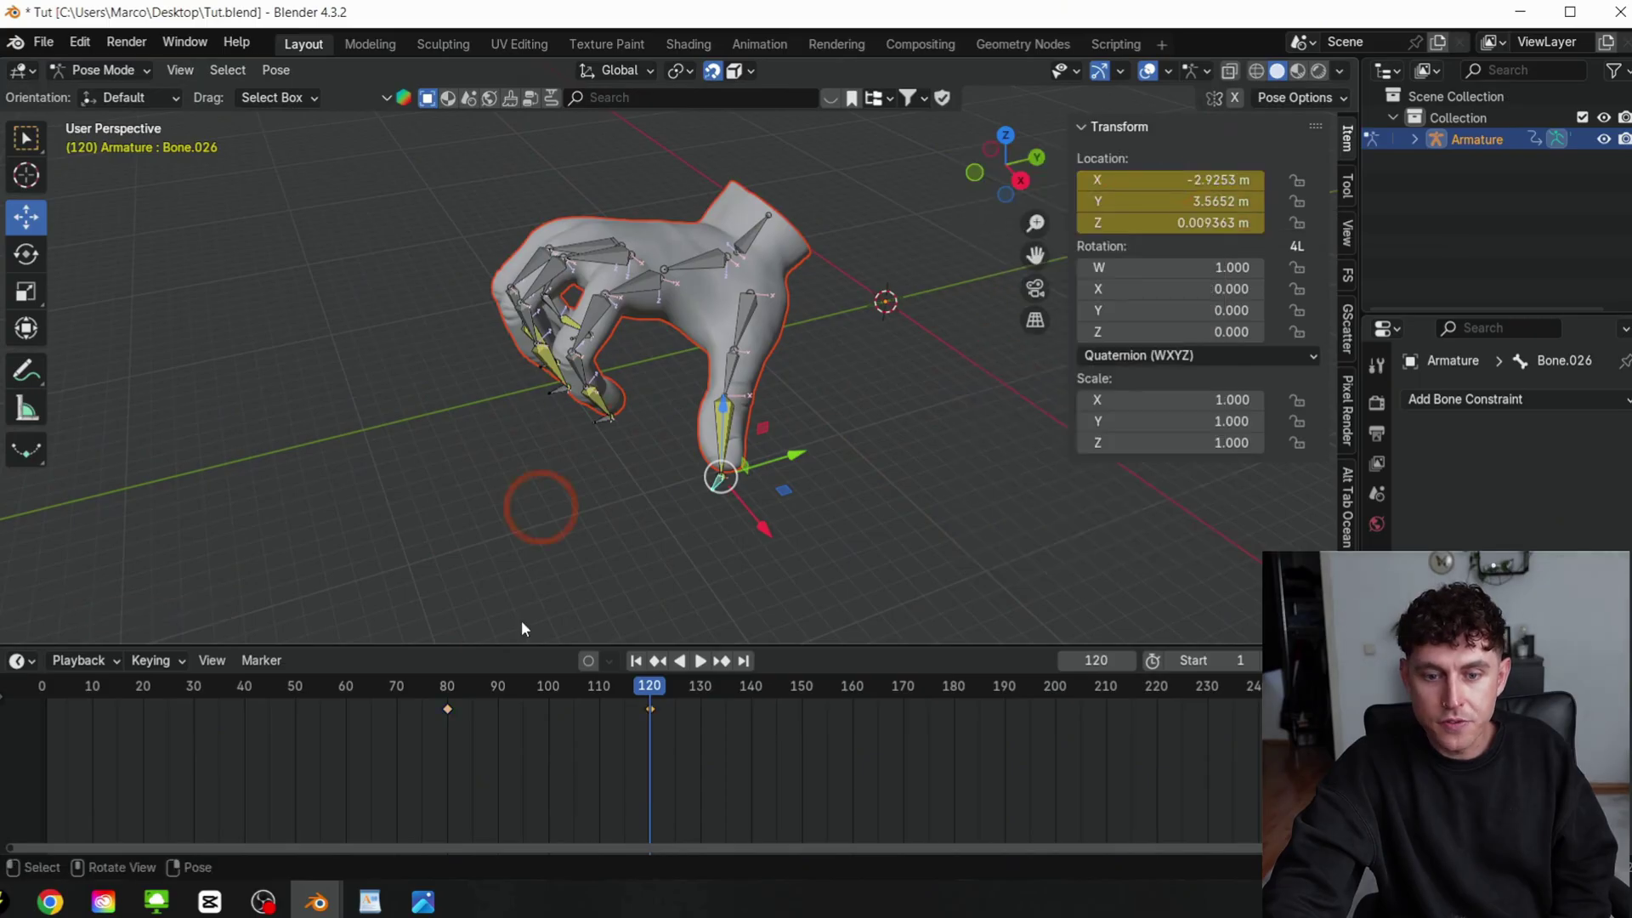
Select Bone.025 and key its resting location at frame 80
{"action": "left_click", "coordinate": [454, 687]}
{"action": "key", "text": "space"}
{"action": "key", "text": "space"}
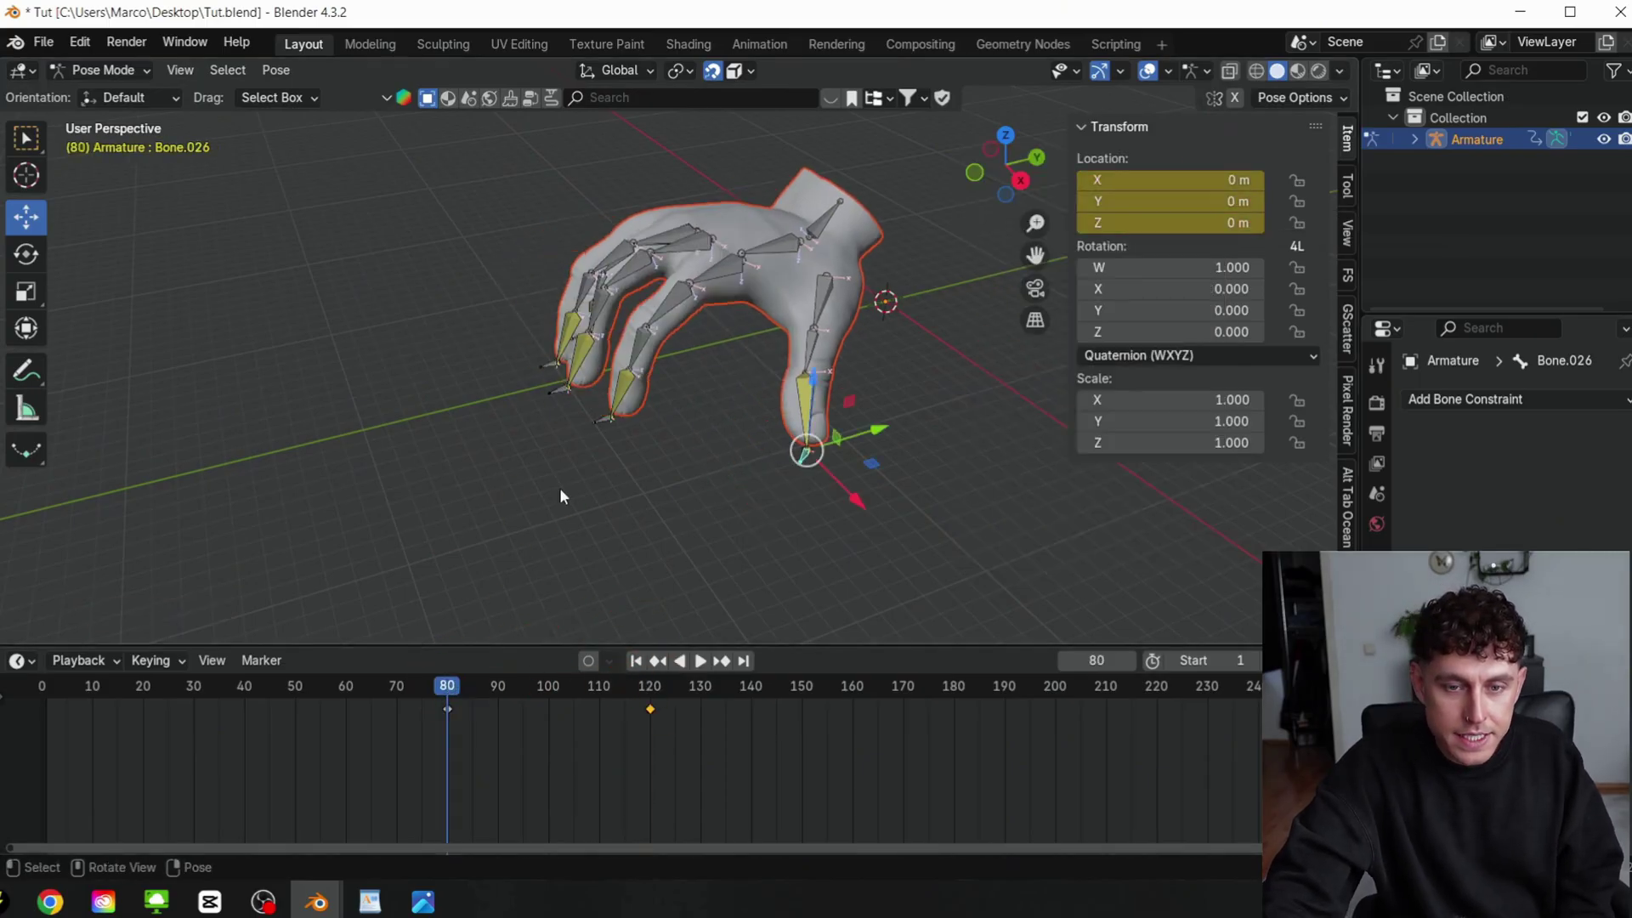
{"action": "left_click", "coordinate": [599, 421]}
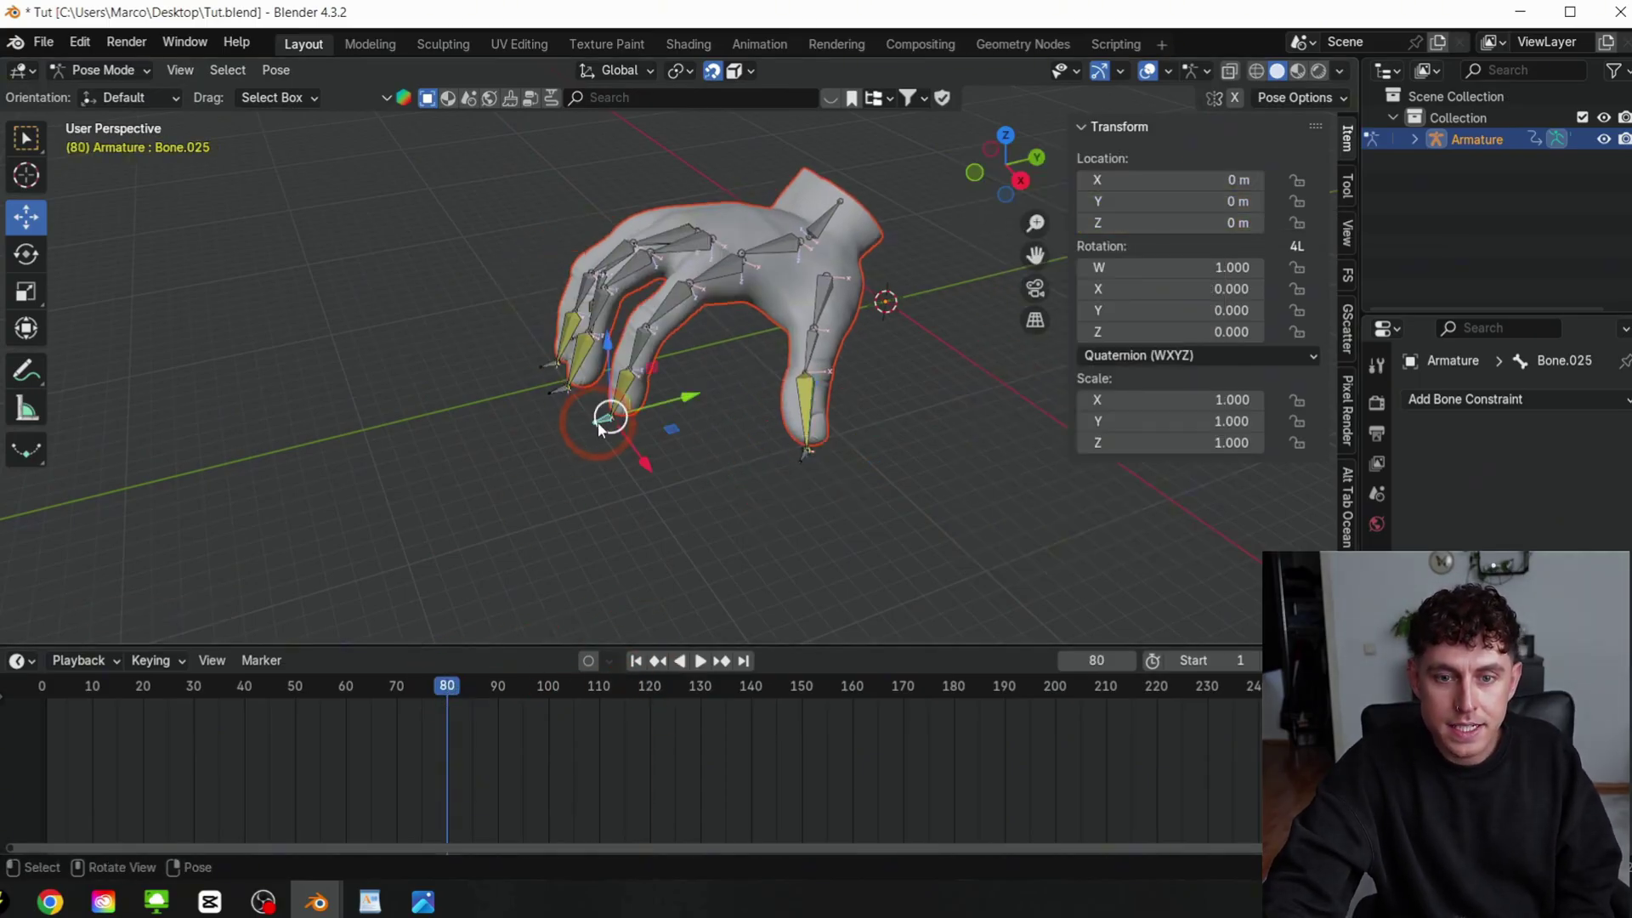
{"action": "right_click", "coordinate": [1128, 186]}
{"action": "left_click", "coordinate": [1128, 182]}
At frame 120, push Bone.025 forward along Y and key its location
{"action": "left_click_drag", "start_coordinate": [450, 706], "coordinate": [652, 684]}
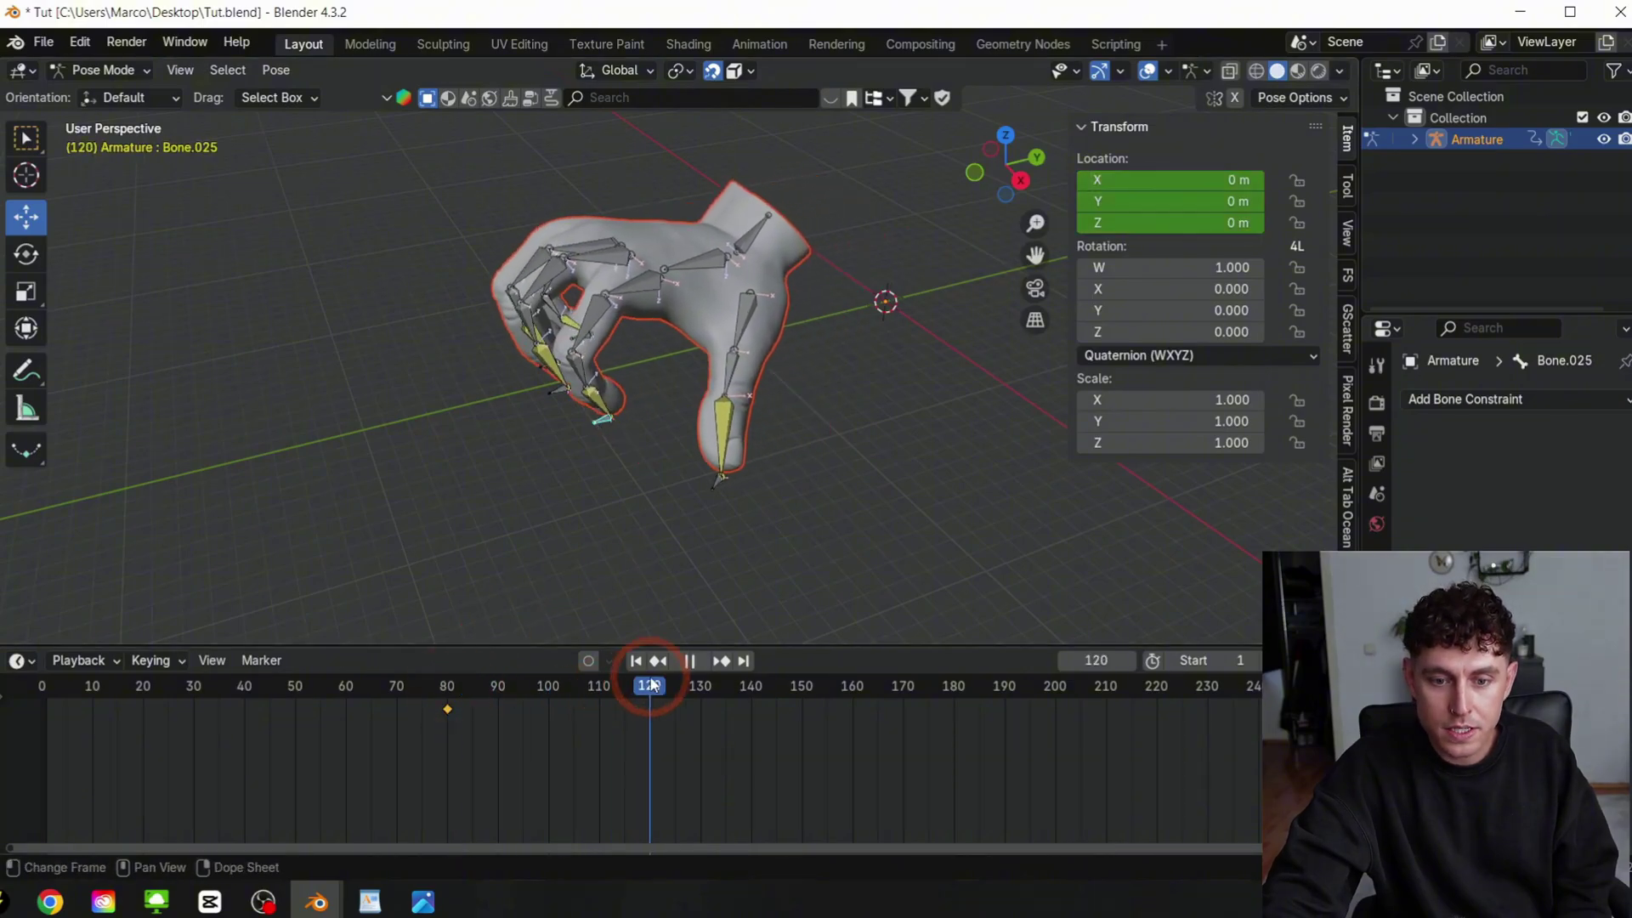
{"action": "left_click_drag", "start_coordinate": [689, 408], "coordinate": [591, 425]}
{"action": "right_click", "coordinate": [1129, 180]}
{"action": "left_click", "coordinate": [1130, 180]}
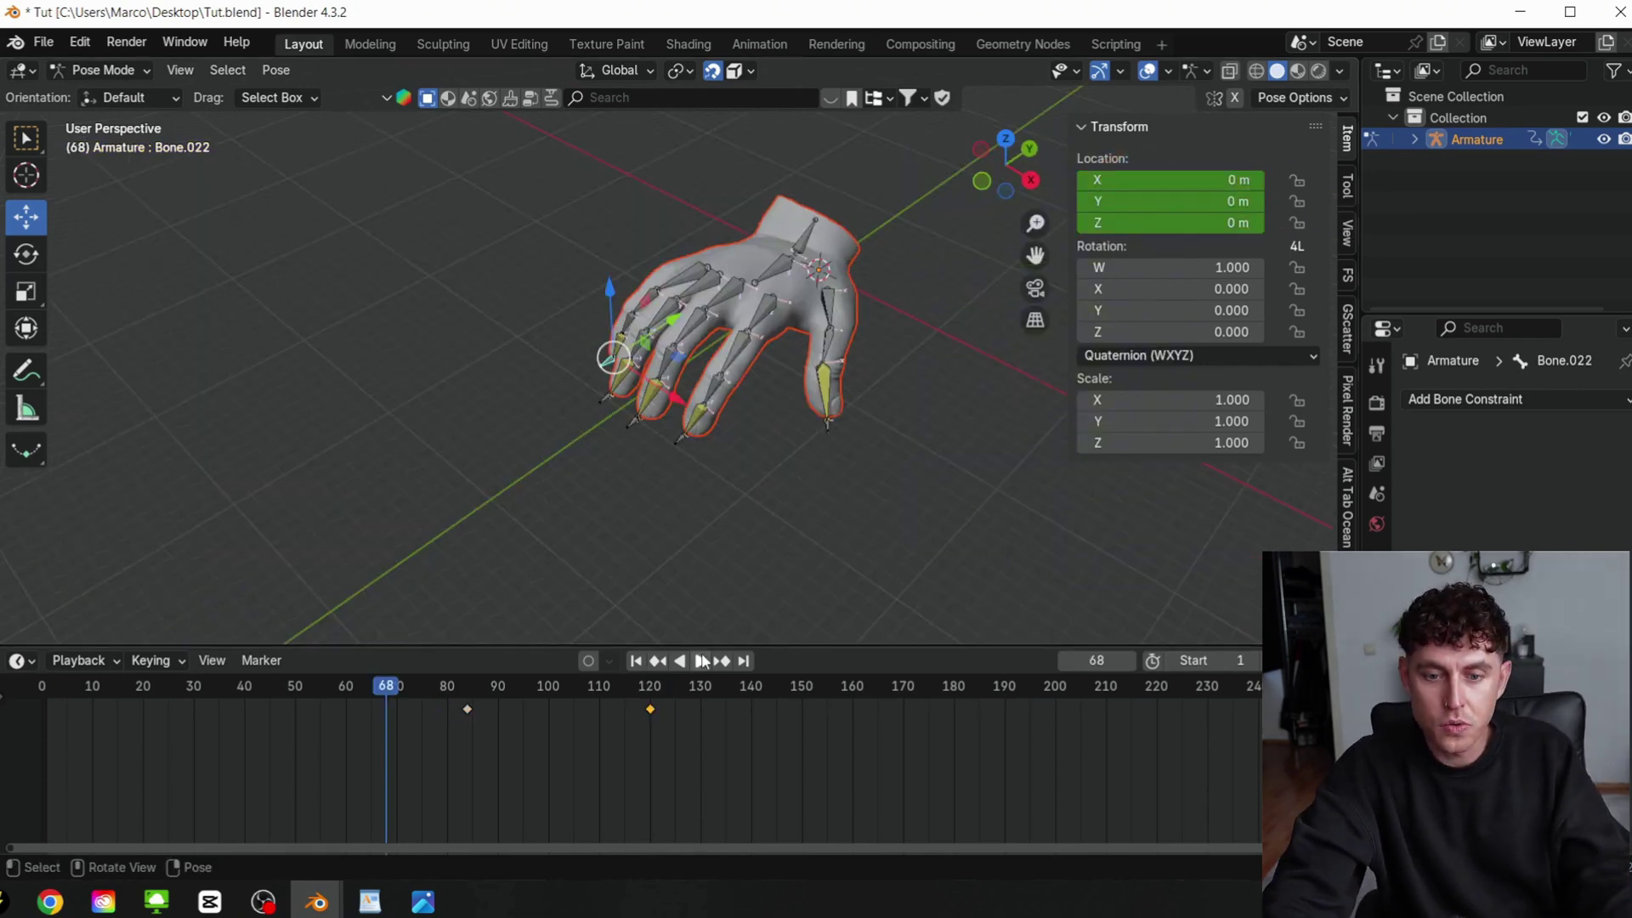
Play back the crawl from around frame 80, stopping at frame 95
{"action": "left_click", "coordinate": [702, 660]}
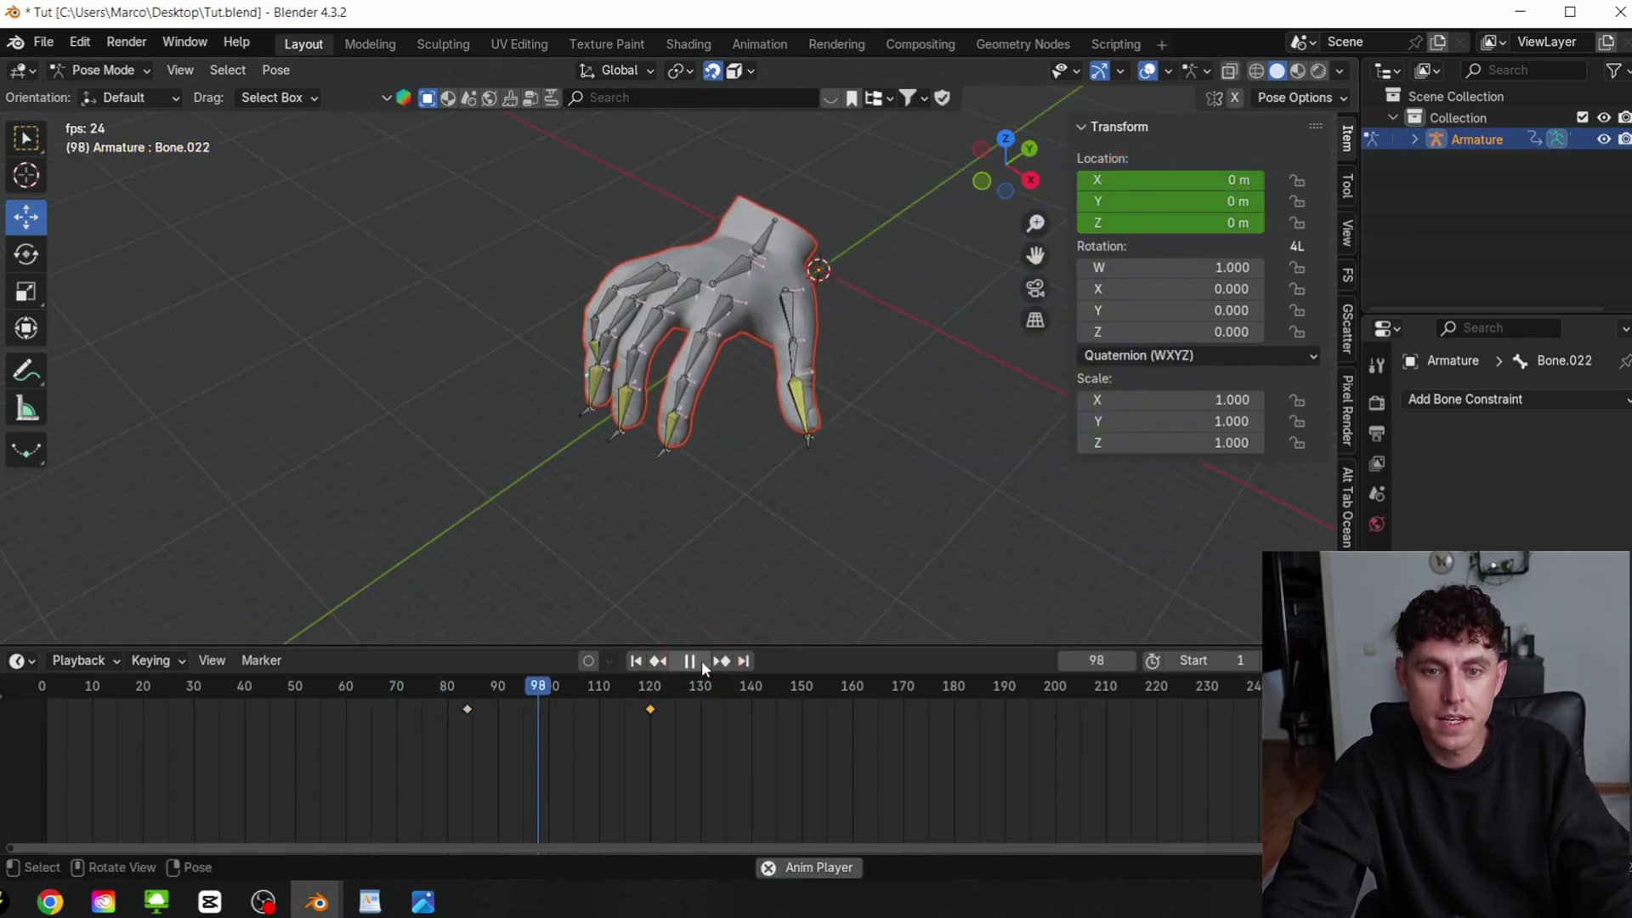
{"action": "left_click", "coordinate": [685, 661]}
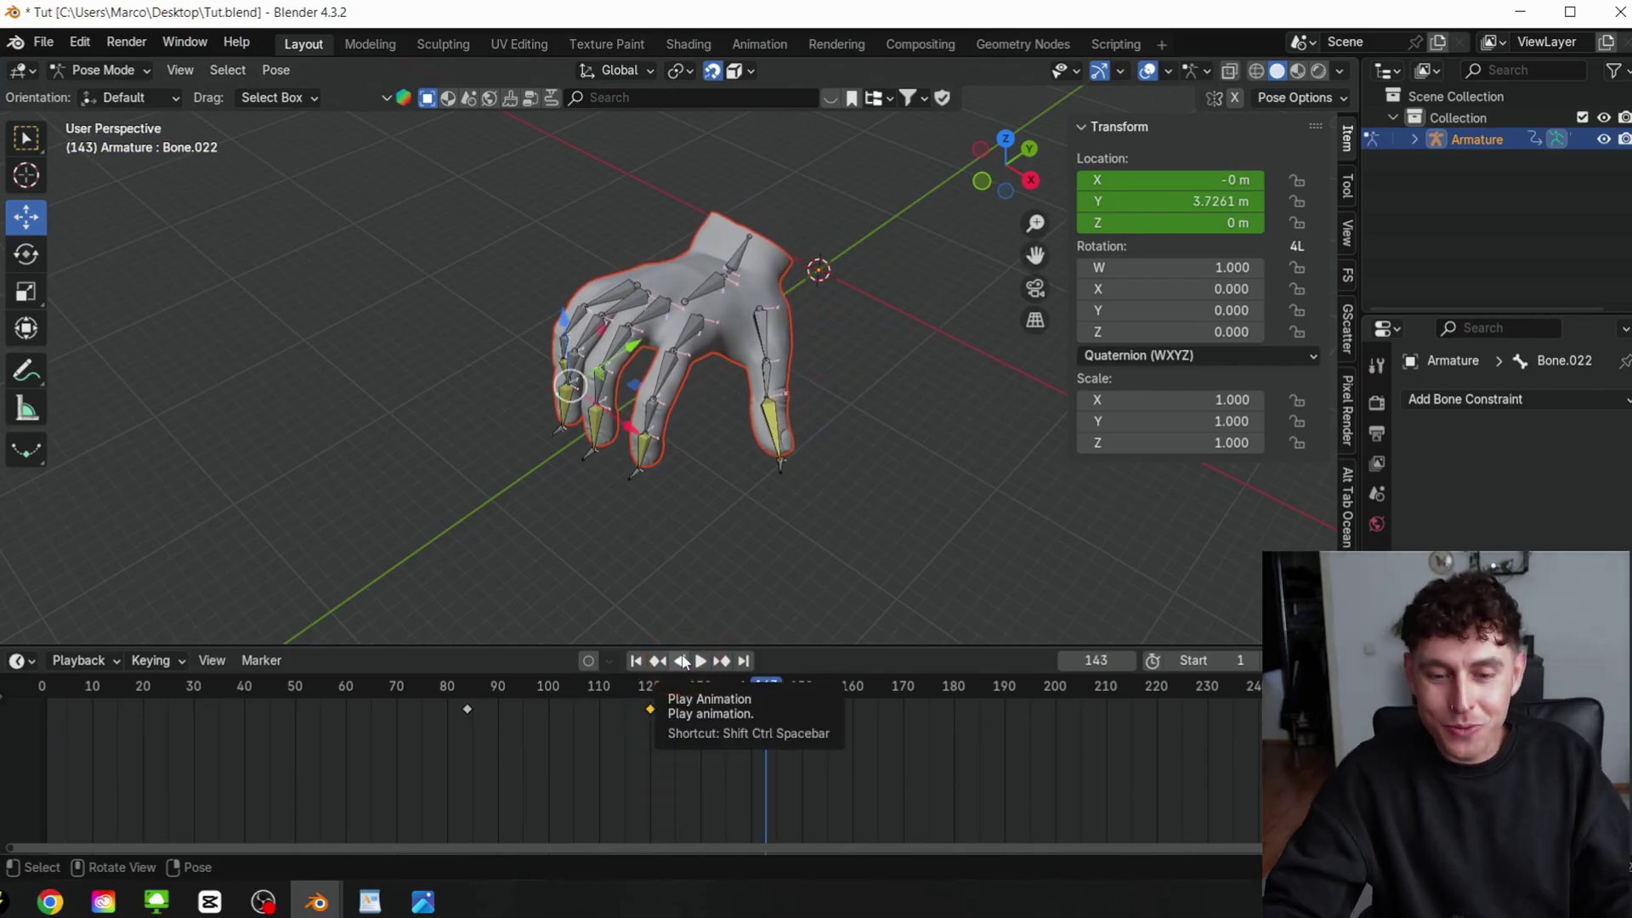
{"action": "left_click_drag", "start_coordinate": [742, 679], "coordinate": [471, 688]}
{"action": "key", "text": "space"}
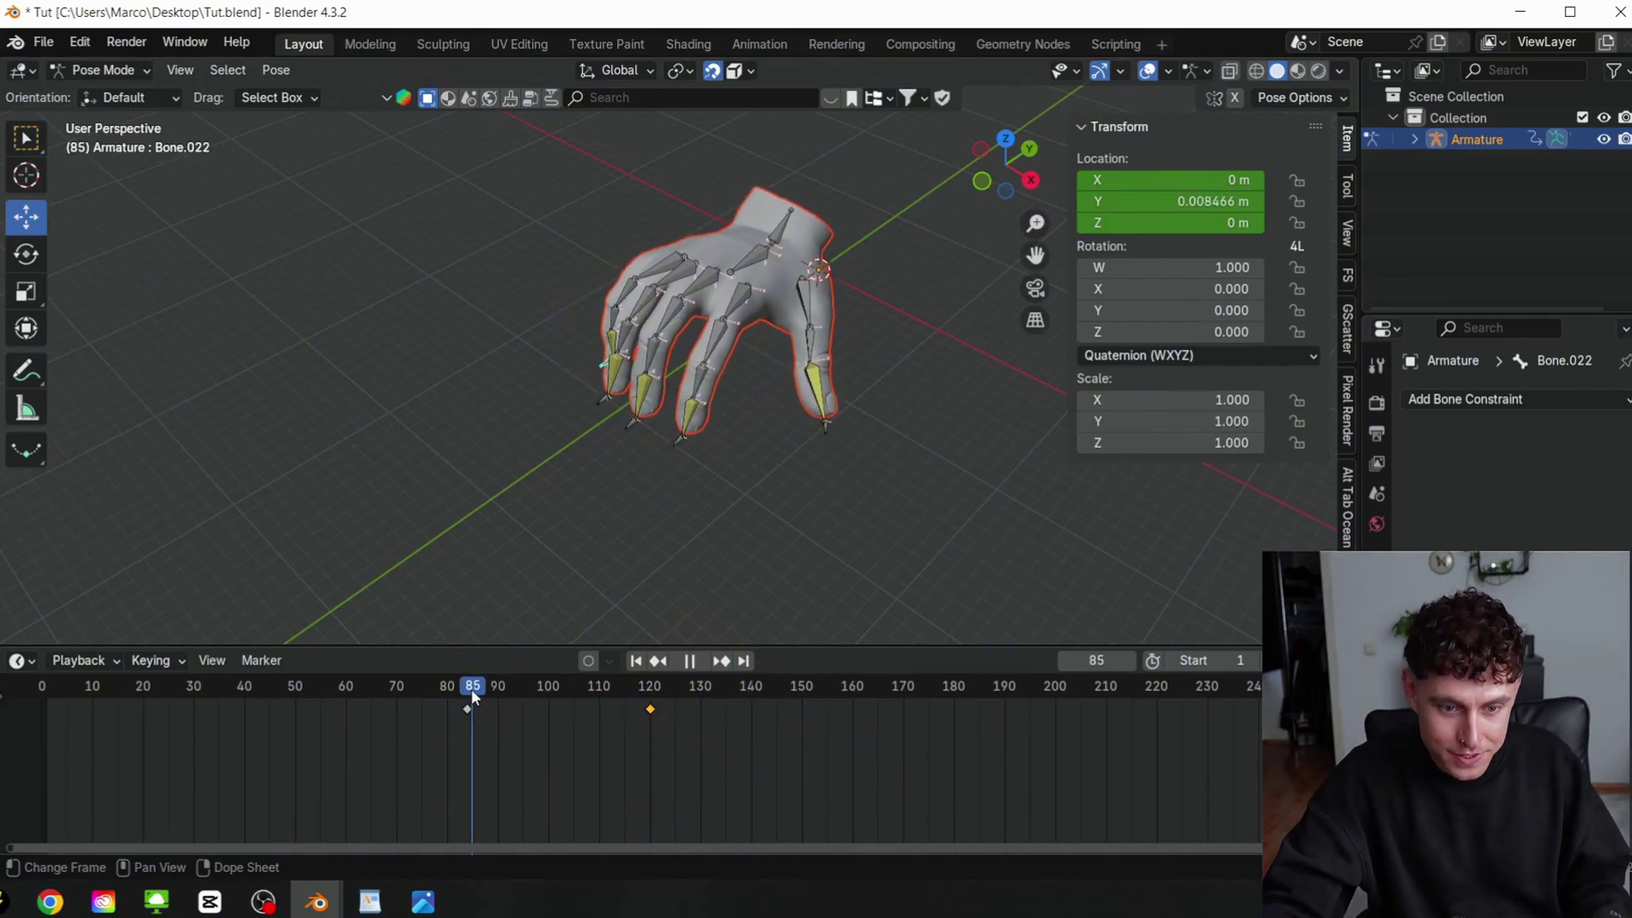
{"action": "key", "text": "space"}
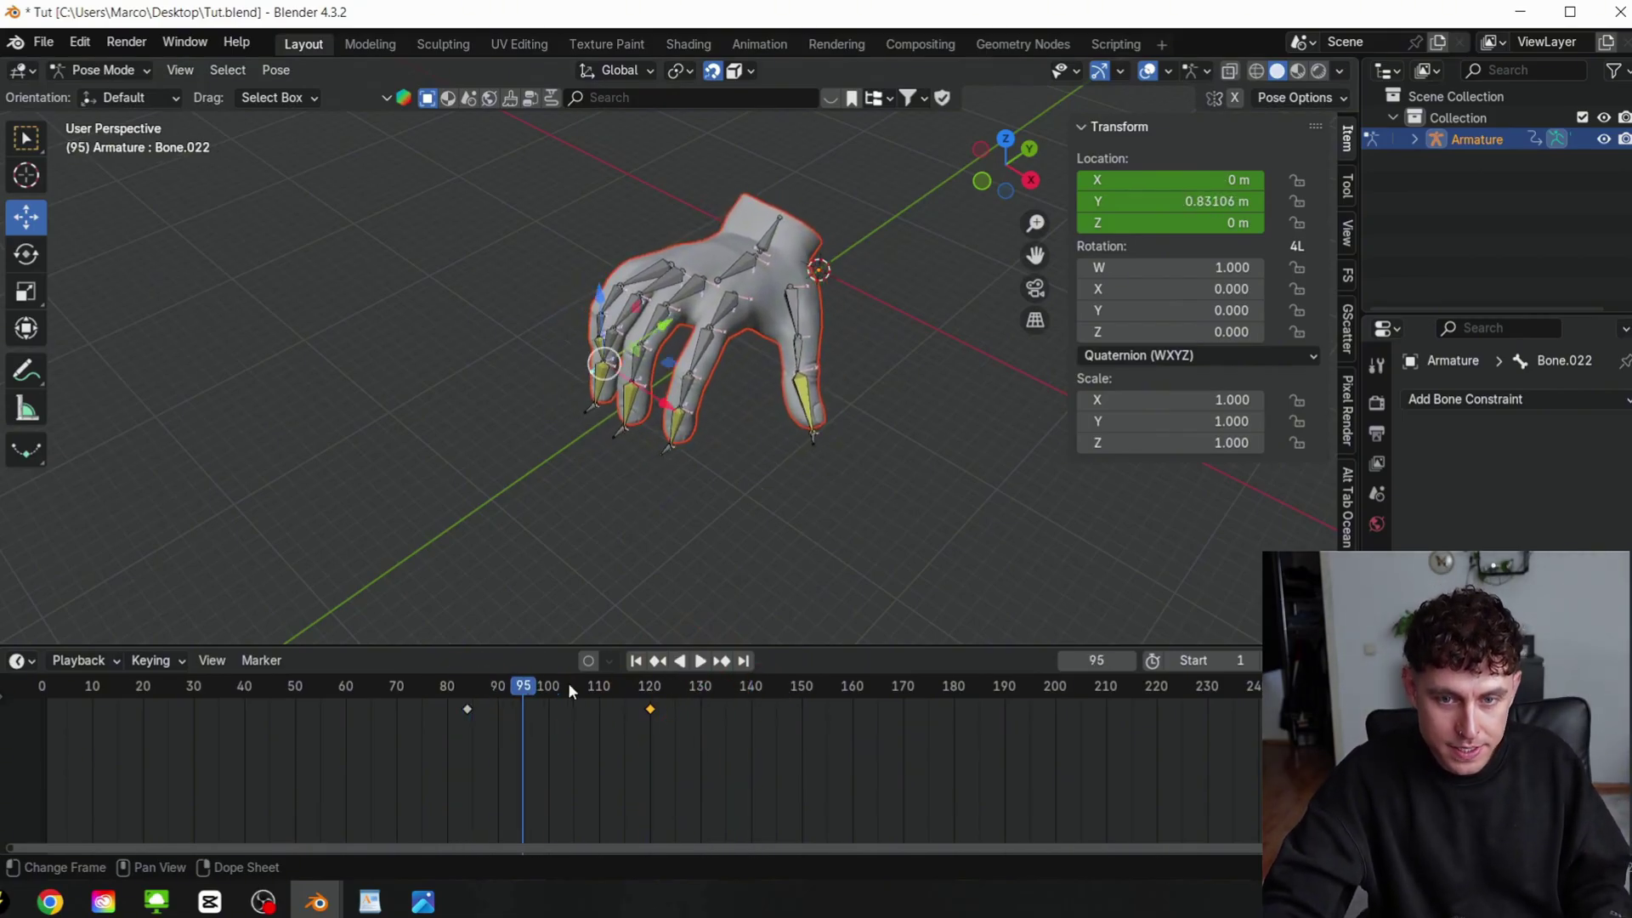
At frame 100, raise Bone.025 and key its location
{"action": "scroll", "coordinate": [726, 329], "scroll_direction": "up", "scroll_amount": 2}
{"action": "left_click", "coordinate": [674, 491]}
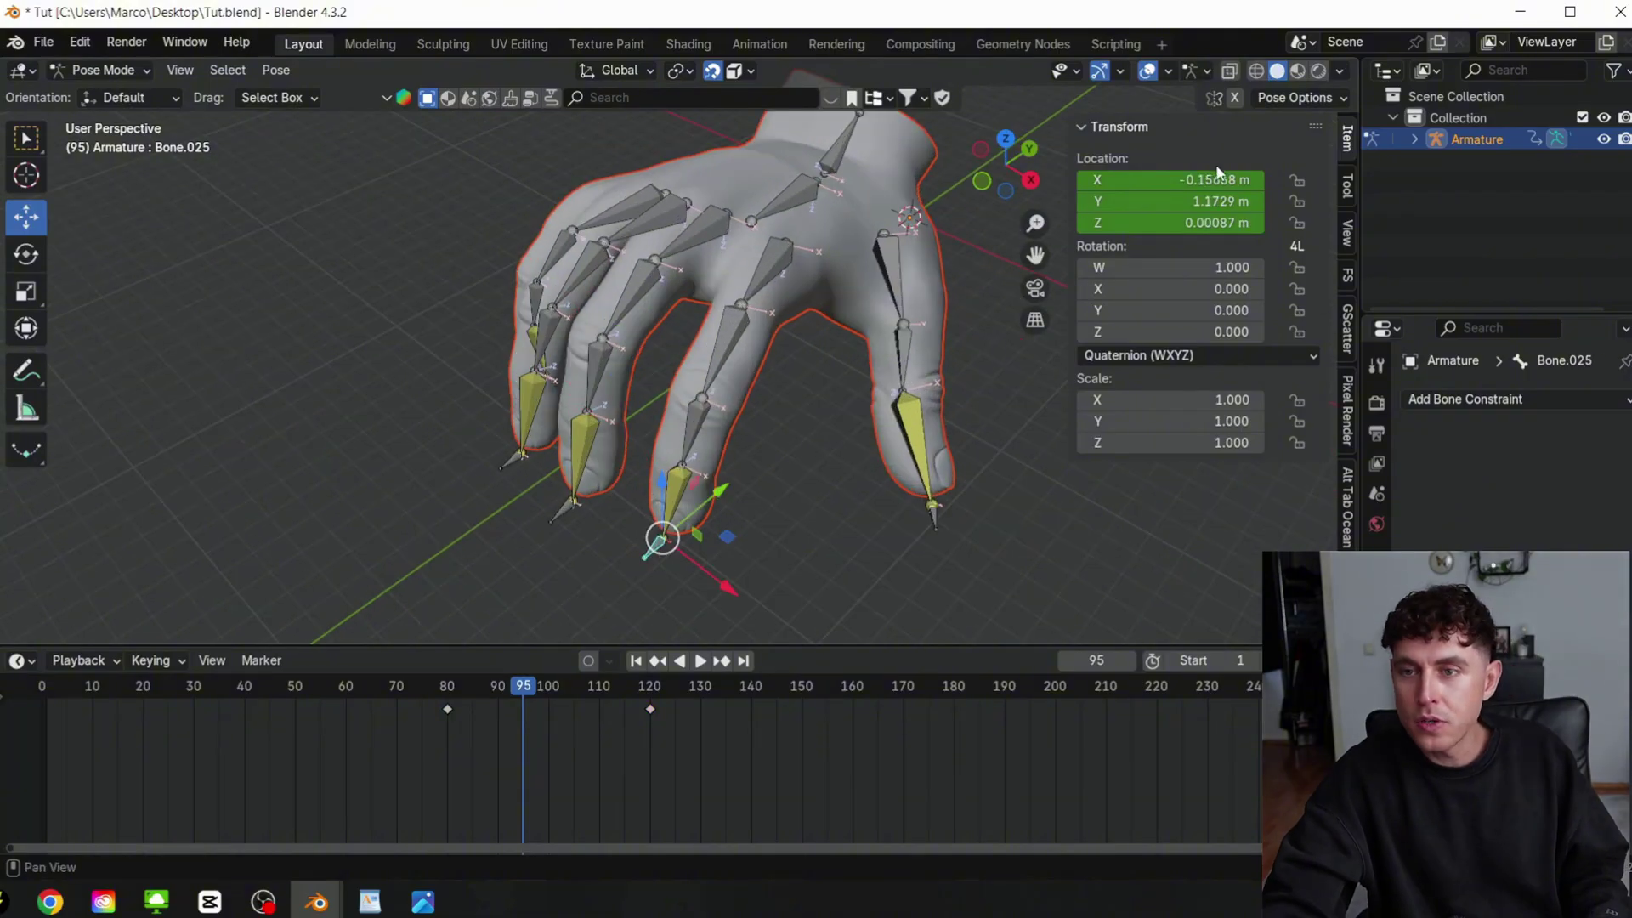
{"action": "left_click_drag", "start_coordinate": [563, 681], "coordinate": [548, 681]}
{"action": "key", "text": "g"}
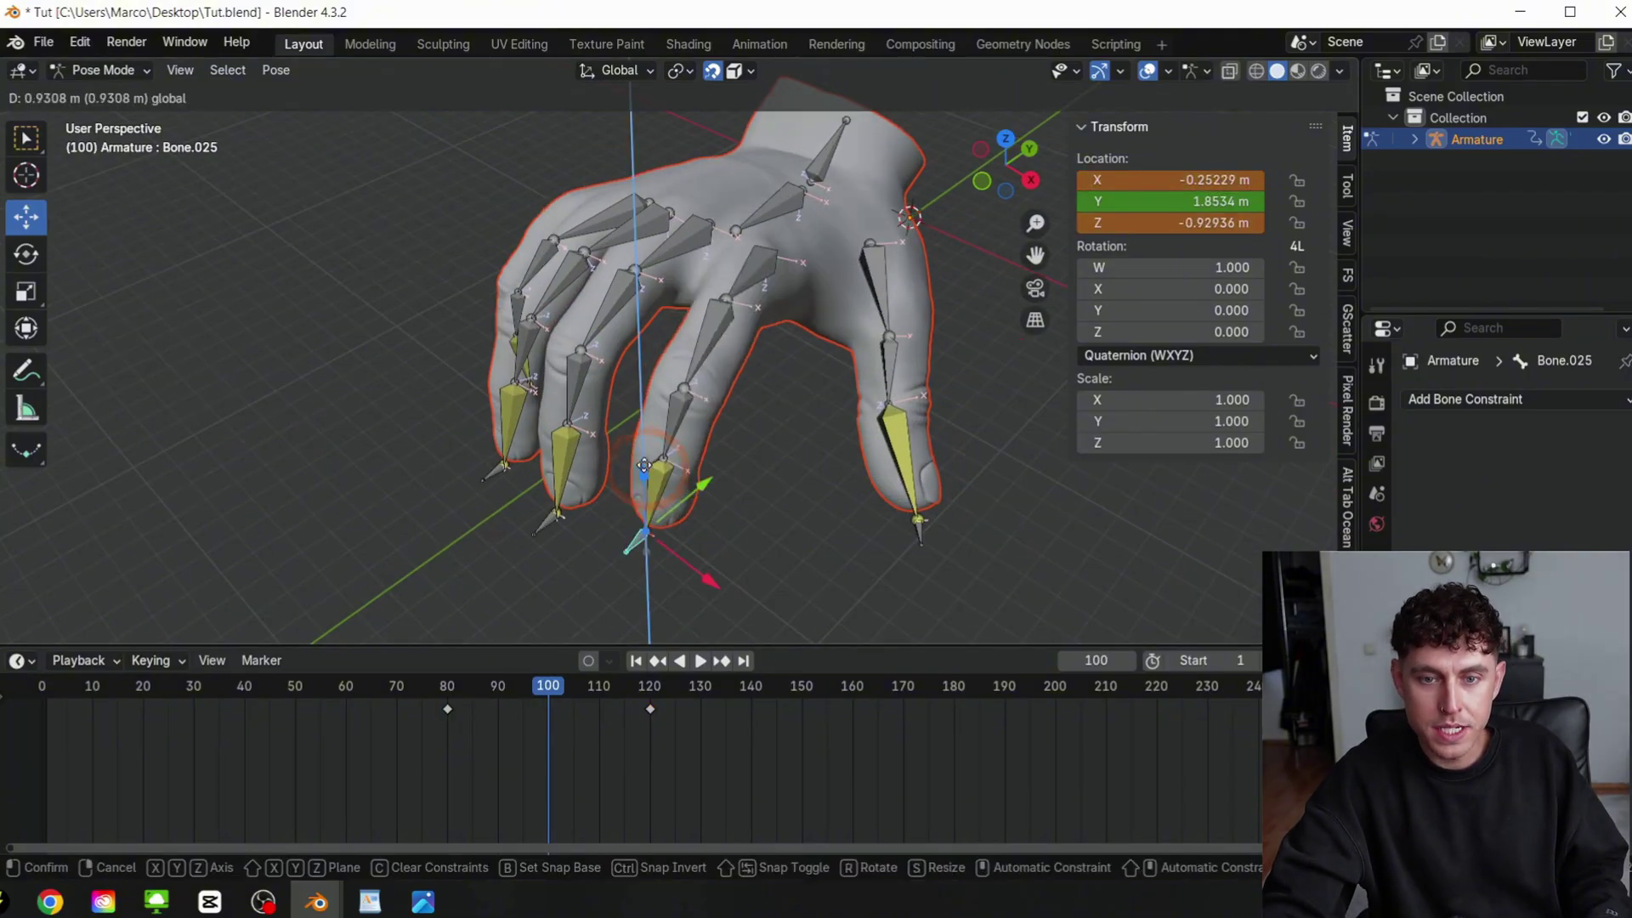
{"action": "key", "text": "Return"}
{"action": "right_click", "coordinate": [1164, 200]}
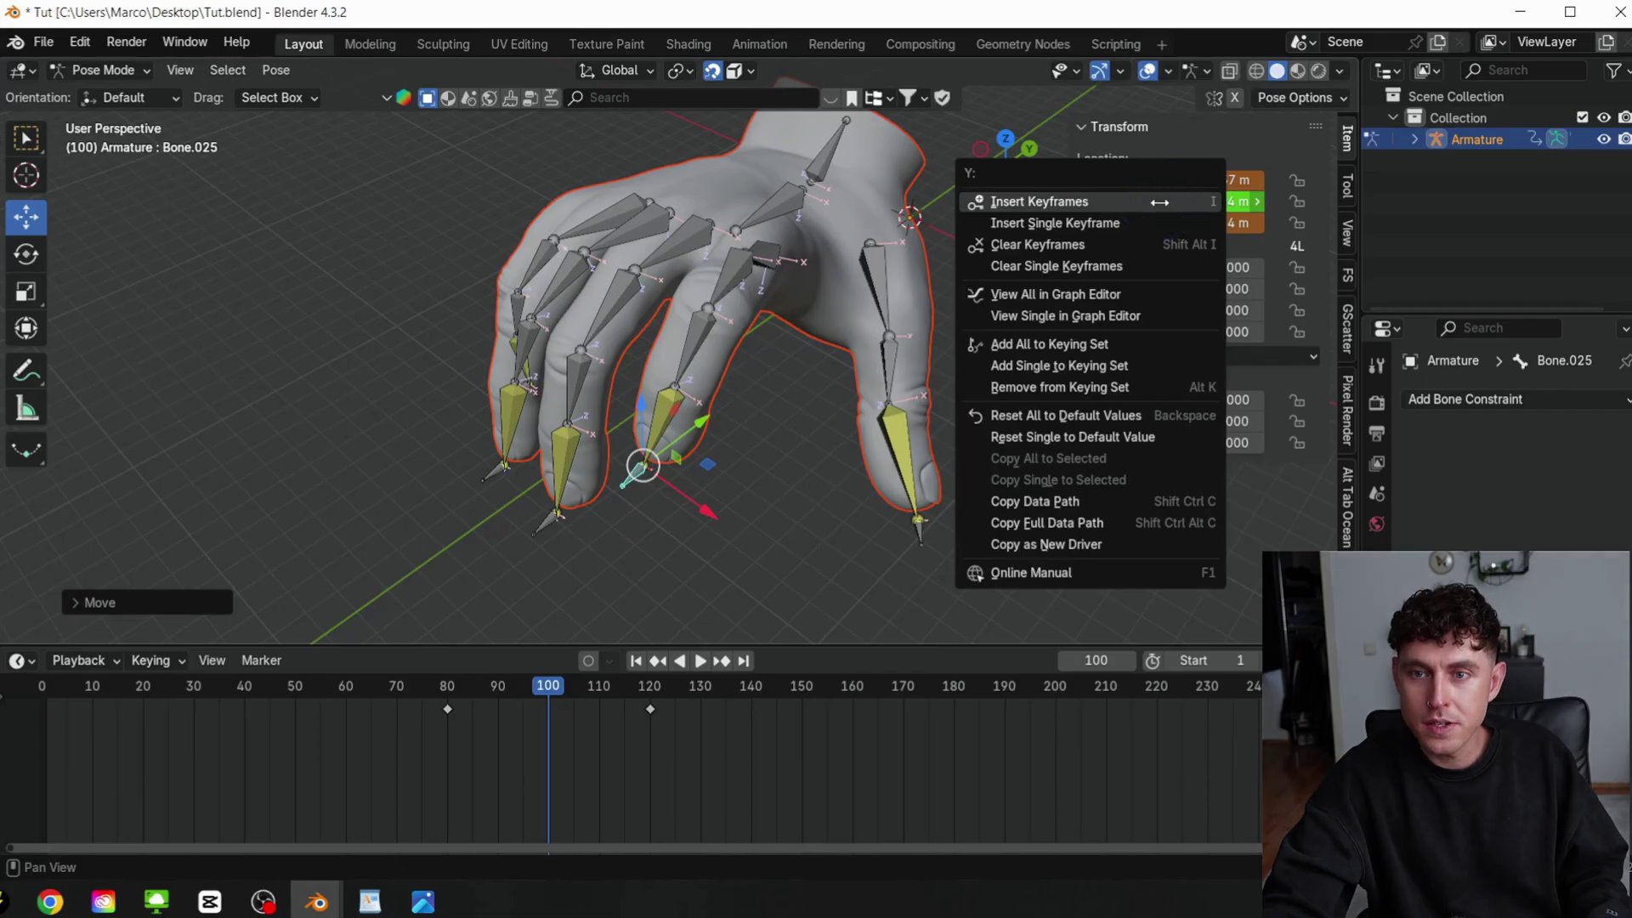
{"action": "left_click", "coordinate": [1159, 202]}
Raise Bone.024 and key its location at frame 100
{"action": "left_click", "coordinate": [557, 515]}
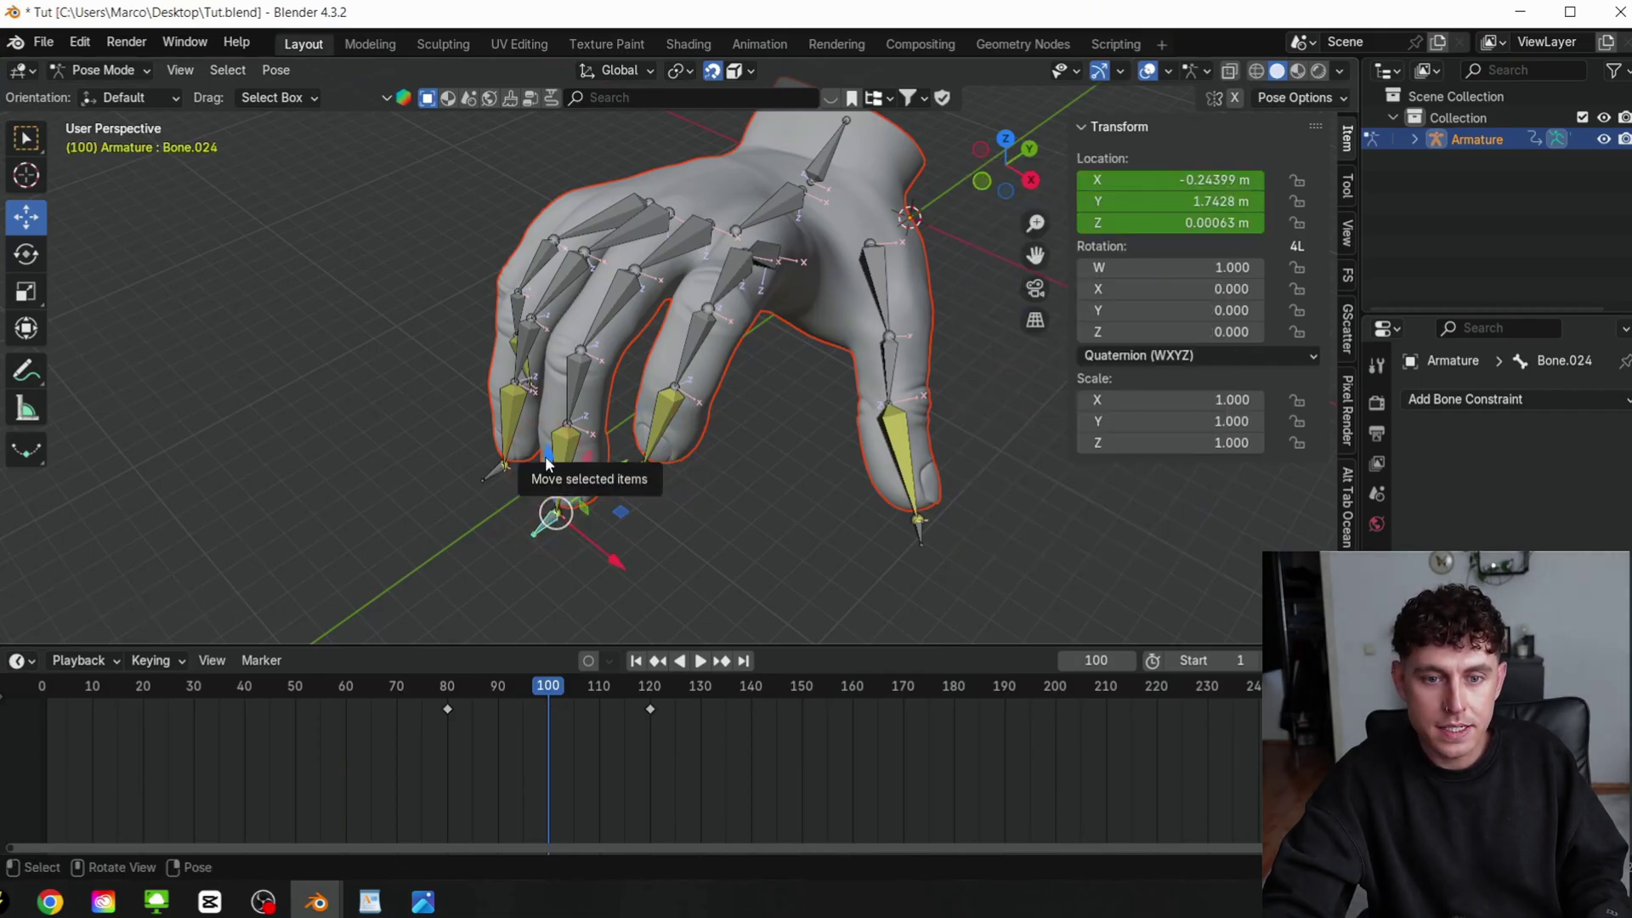
{"action": "left_click_drag", "start_coordinate": [546, 464], "coordinate": [959, 340]}
{"action": "right_click", "coordinate": [1203, 184]}
{"action": "left_click", "coordinate": [1203, 184]}
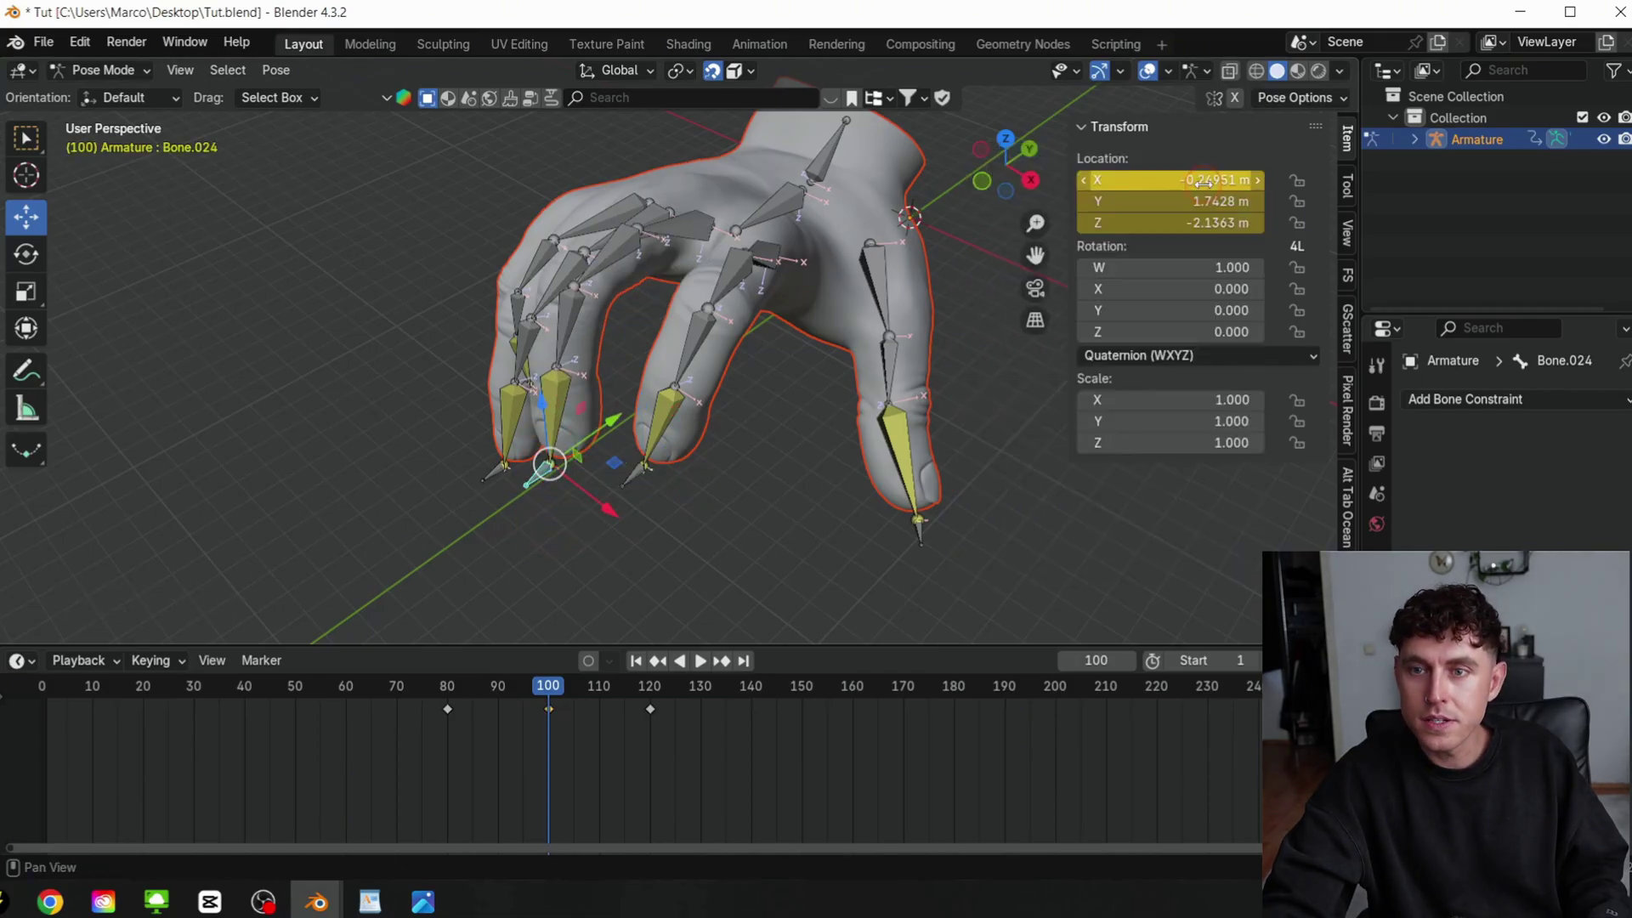
Lift Bone.023 and key its location at frame 100
{"action": "left_click", "coordinate": [487, 471]}
{"action": "left_click_drag", "start_coordinate": [496, 412], "coordinate": [477, 311]}
{"action": "left_click_drag", "start_coordinate": [497, 373], "coordinate": [486, 376]}
{"action": "right_click", "coordinate": [1203, 212]}
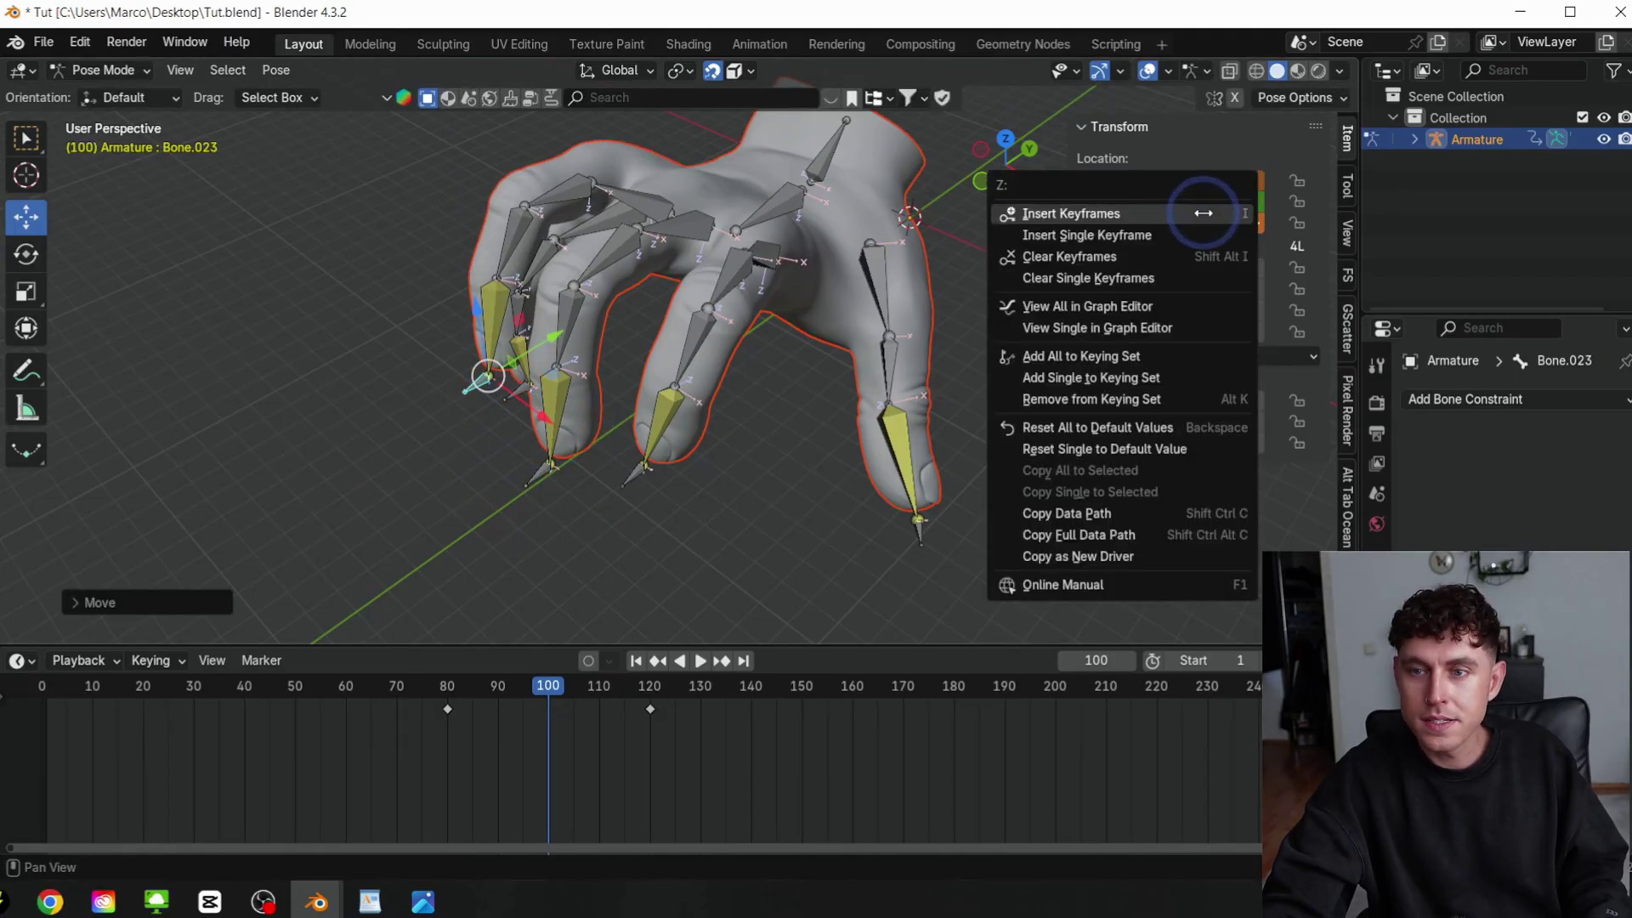
{"action": "left_click", "coordinate": [1203, 212]}
{"action": "left_click", "coordinate": [868, 644]}
Move pinky tip Bone.026 along Z and key its location at frame 100
{"action": "left_click", "coordinate": [918, 518]}
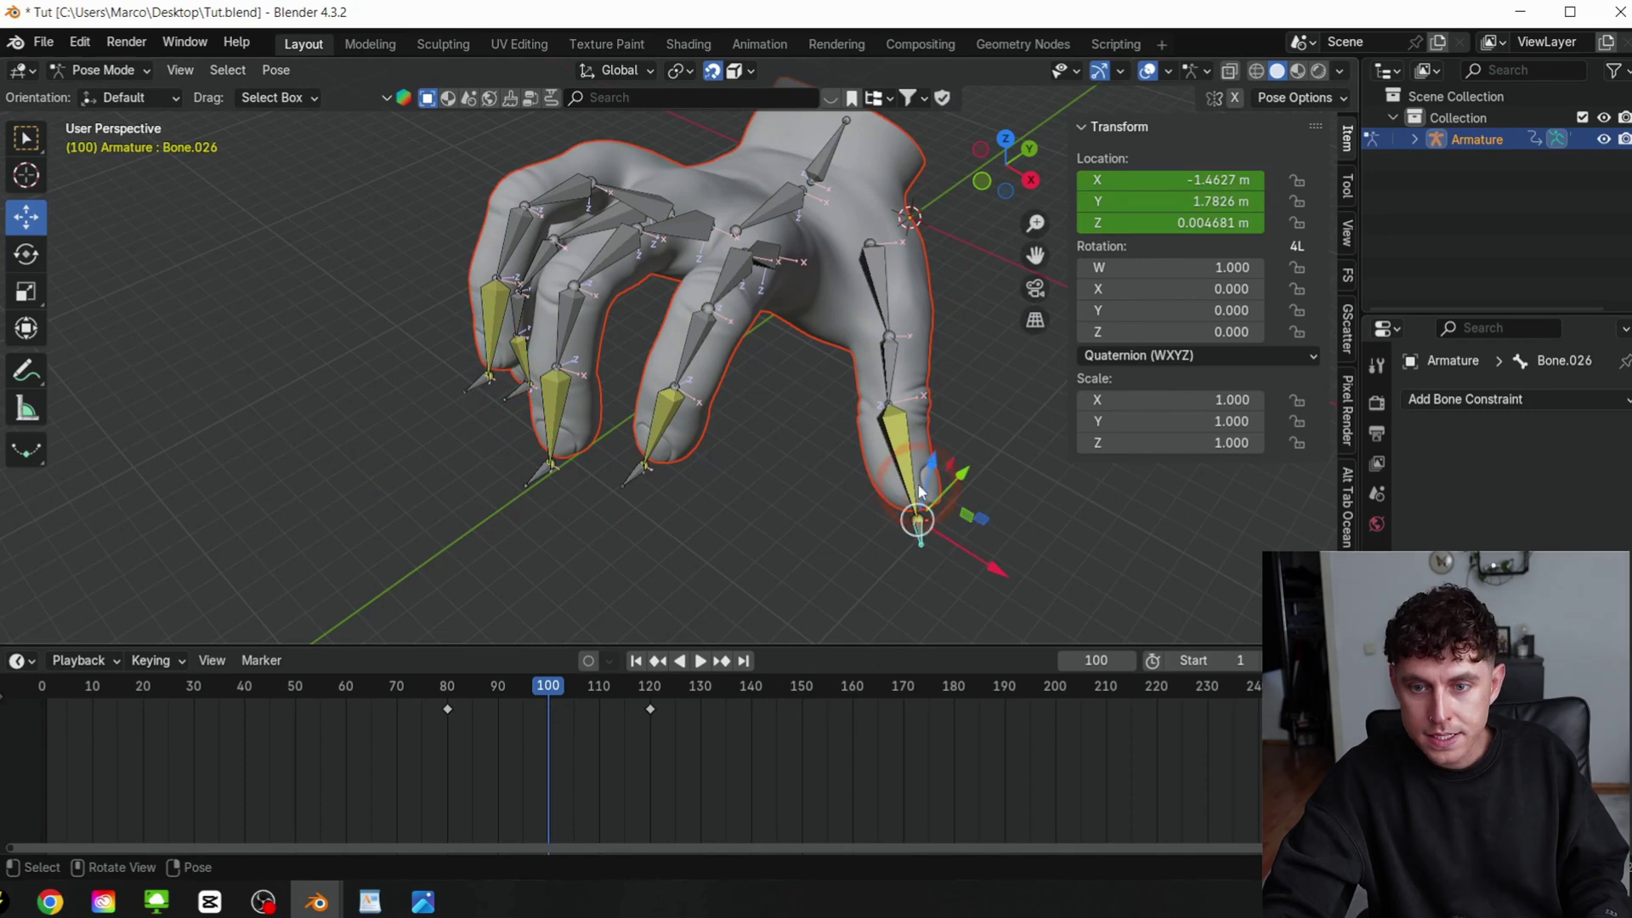
{"action": "mouse_move", "coordinate": [931, 466]}
{"action": "left_mouse_down"}
{"action": "mouse_move", "coordinate": [925, 509]}
{"action": "mouse_move", "coordinate": [922, 487]}
{"action": "left_mouse_up"}
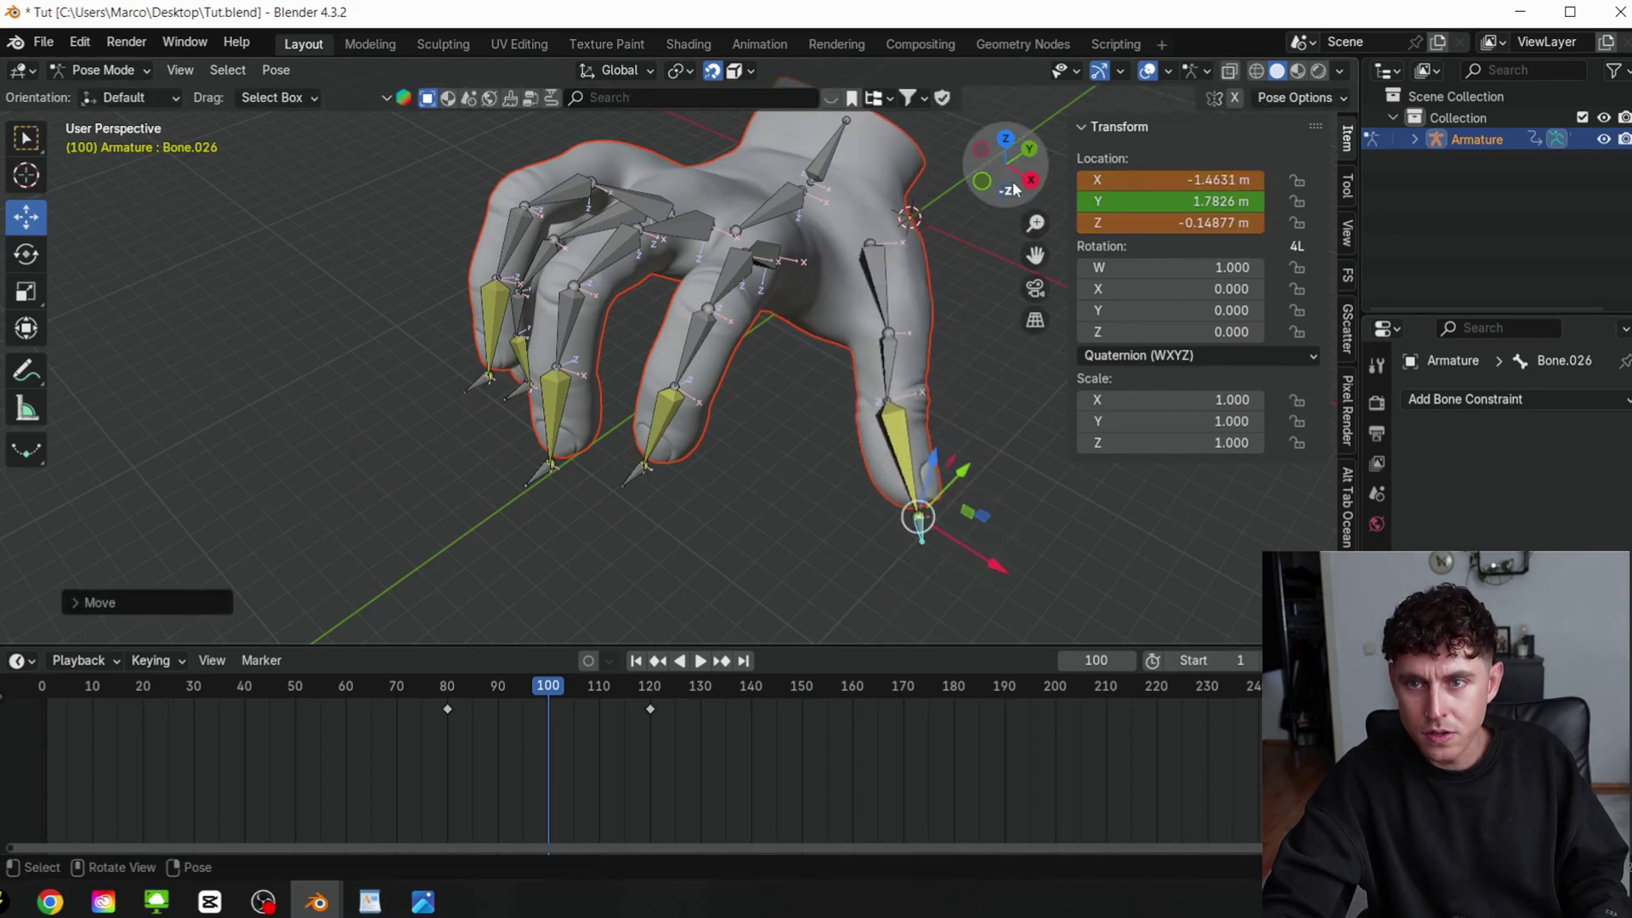
{"action": "left_click_drag", "start_coordinate": [1013, 188], "coordinate": [990, 162]}
{"action": "left_click_drag", "start_coordinate": [659, 491], "coordinate": [587, 482]}
{"action": "right_click", "coordinate": [1183, 222]}
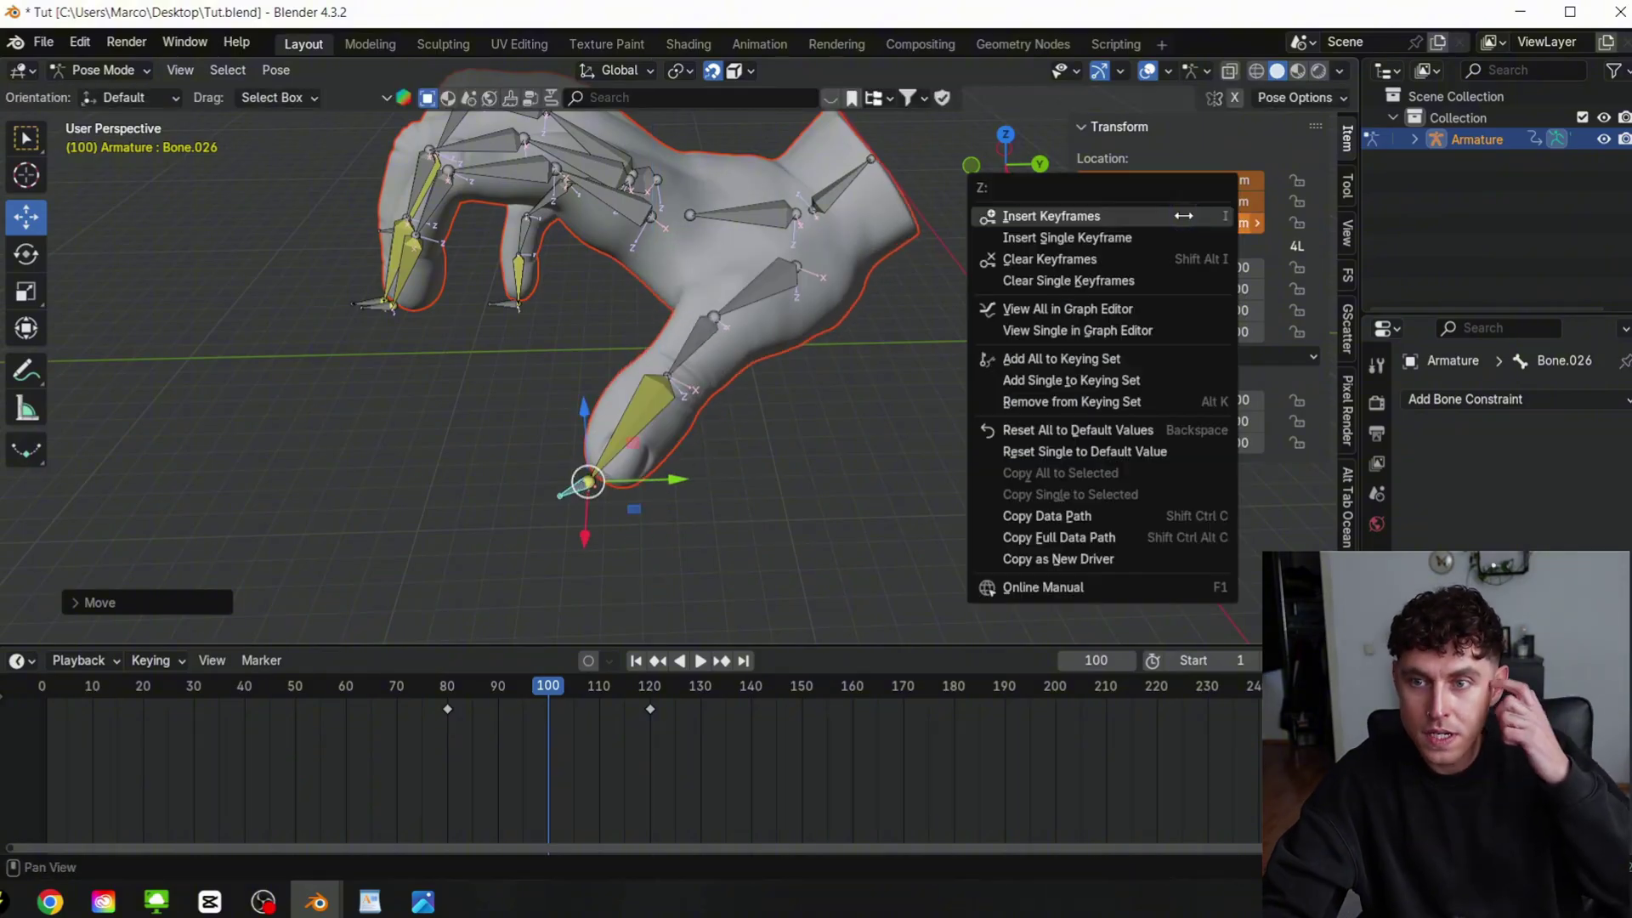
{"action": "left_click", "coordinate": [1183, 216]}
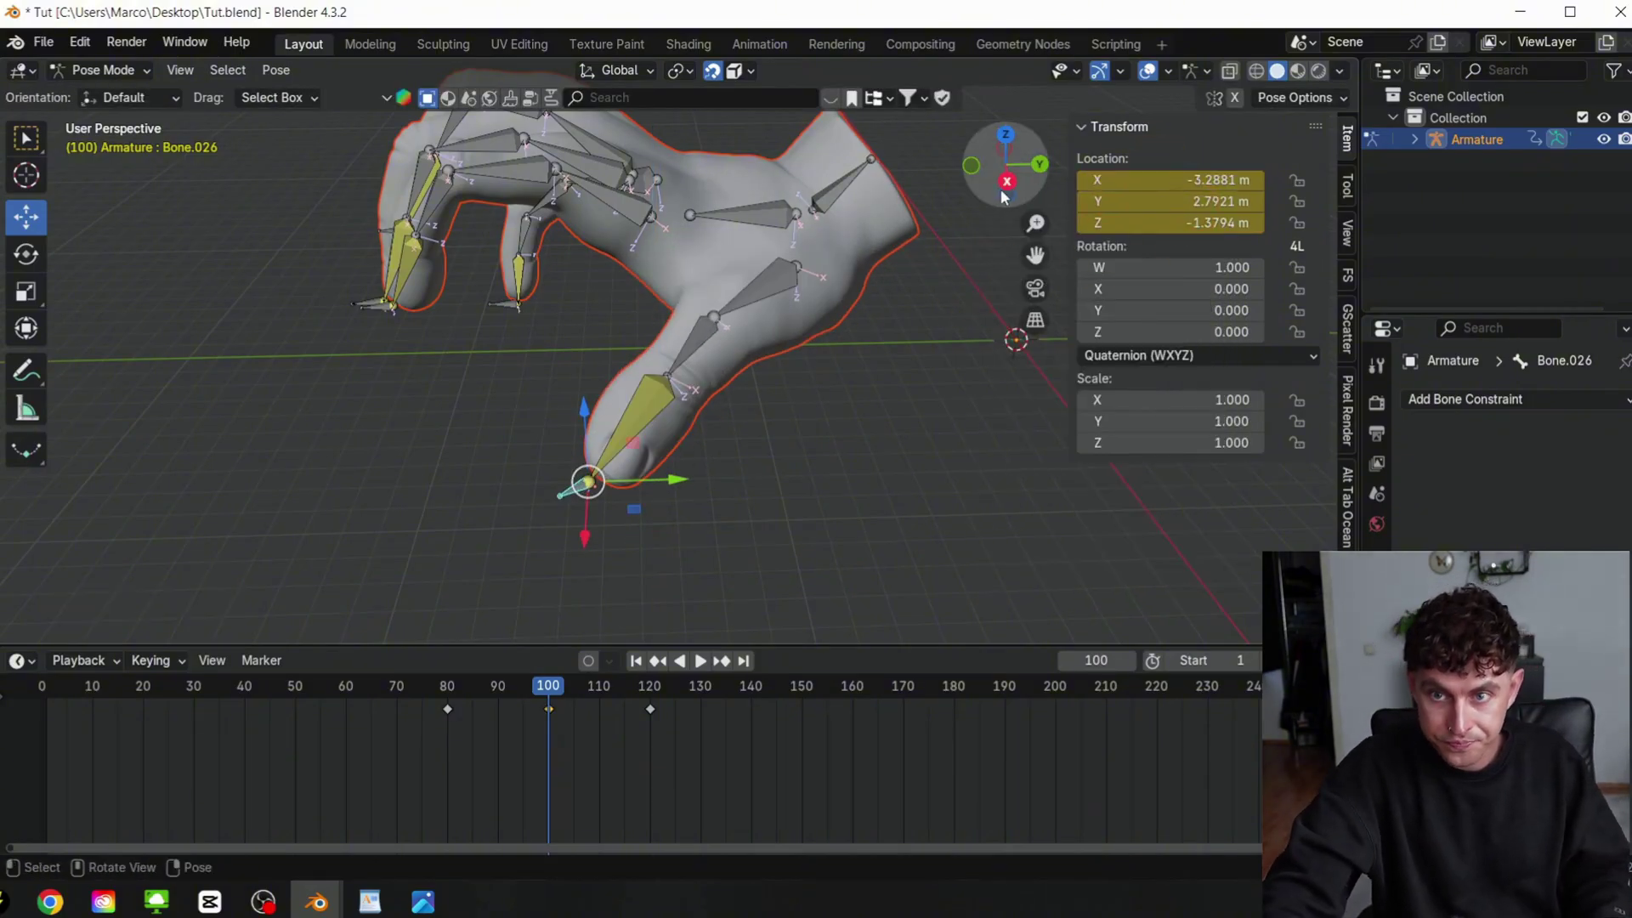
{"action": "left_click_drag", "start_coordinate": [1007, 165], "coordinate": [969, 187]}
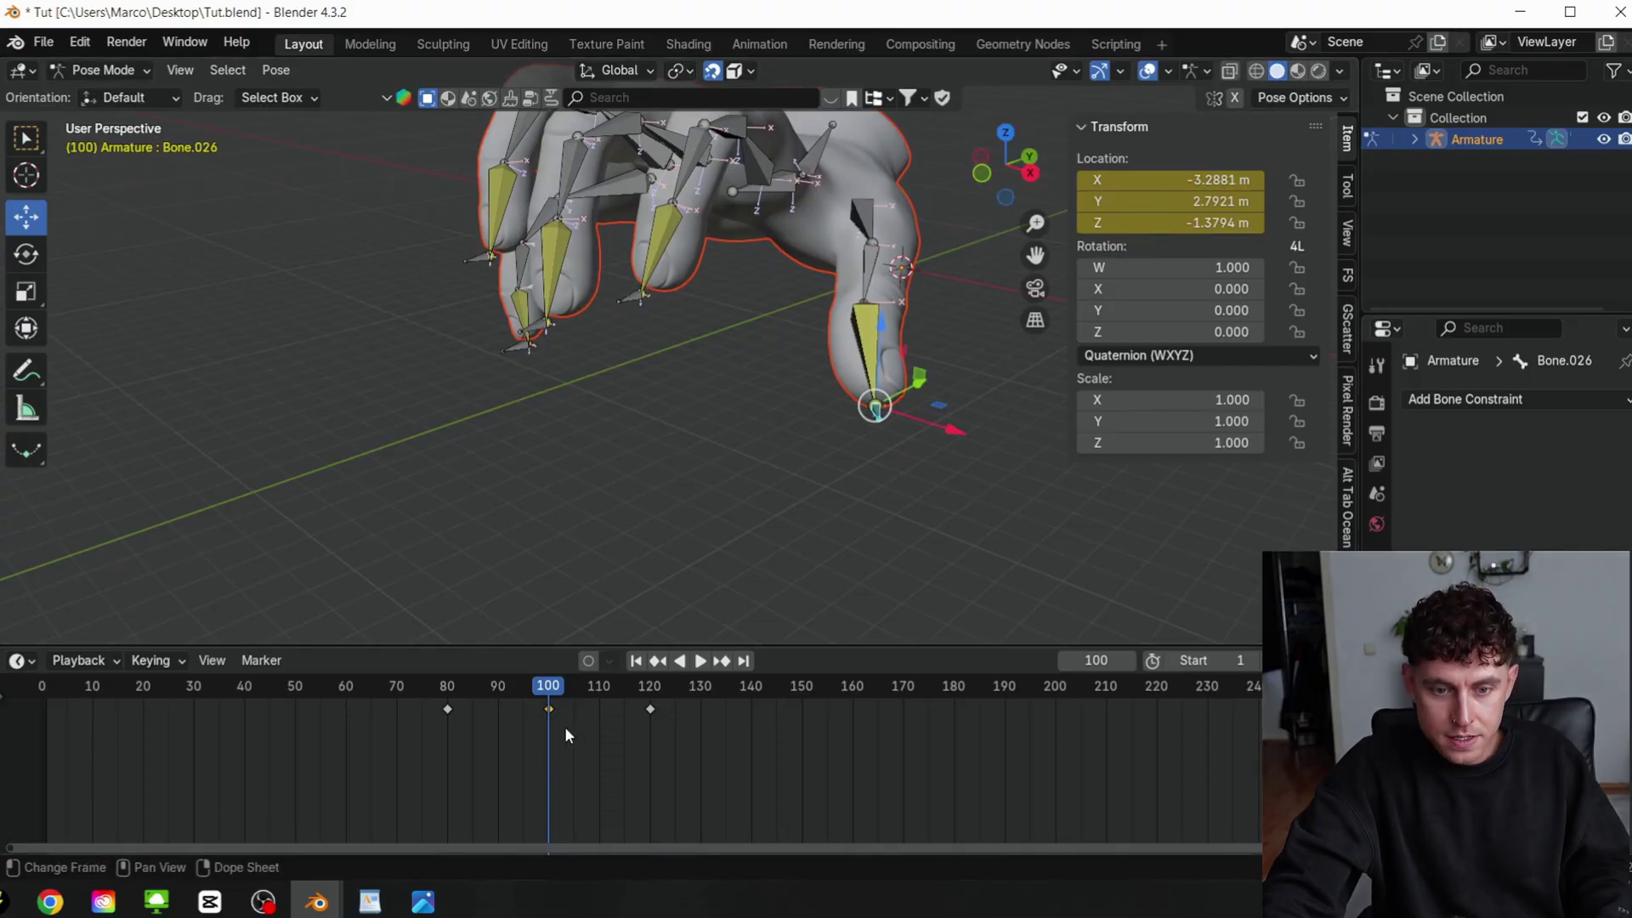
Slide the pinky's frame-100 key to frame 94 and retime another fingertip key to frame 110
{"action": "left_click_drag", "start_coordinate": [549, 709], "coordinate": [496, 720]}
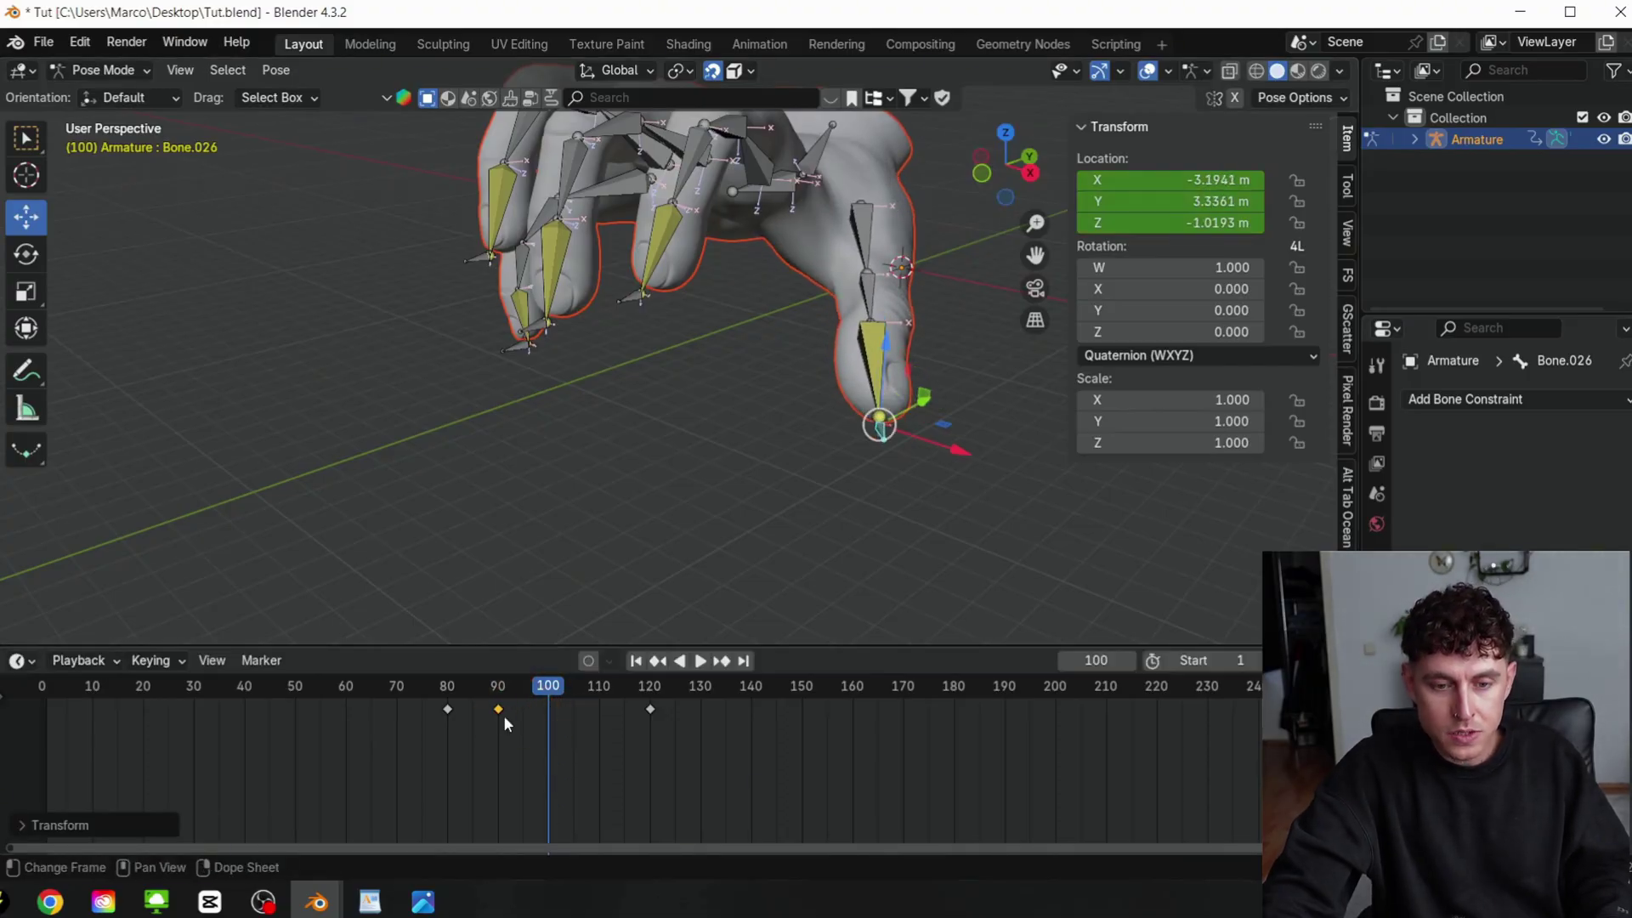
{"action": "left_click", "coordinate": [629, 292]}
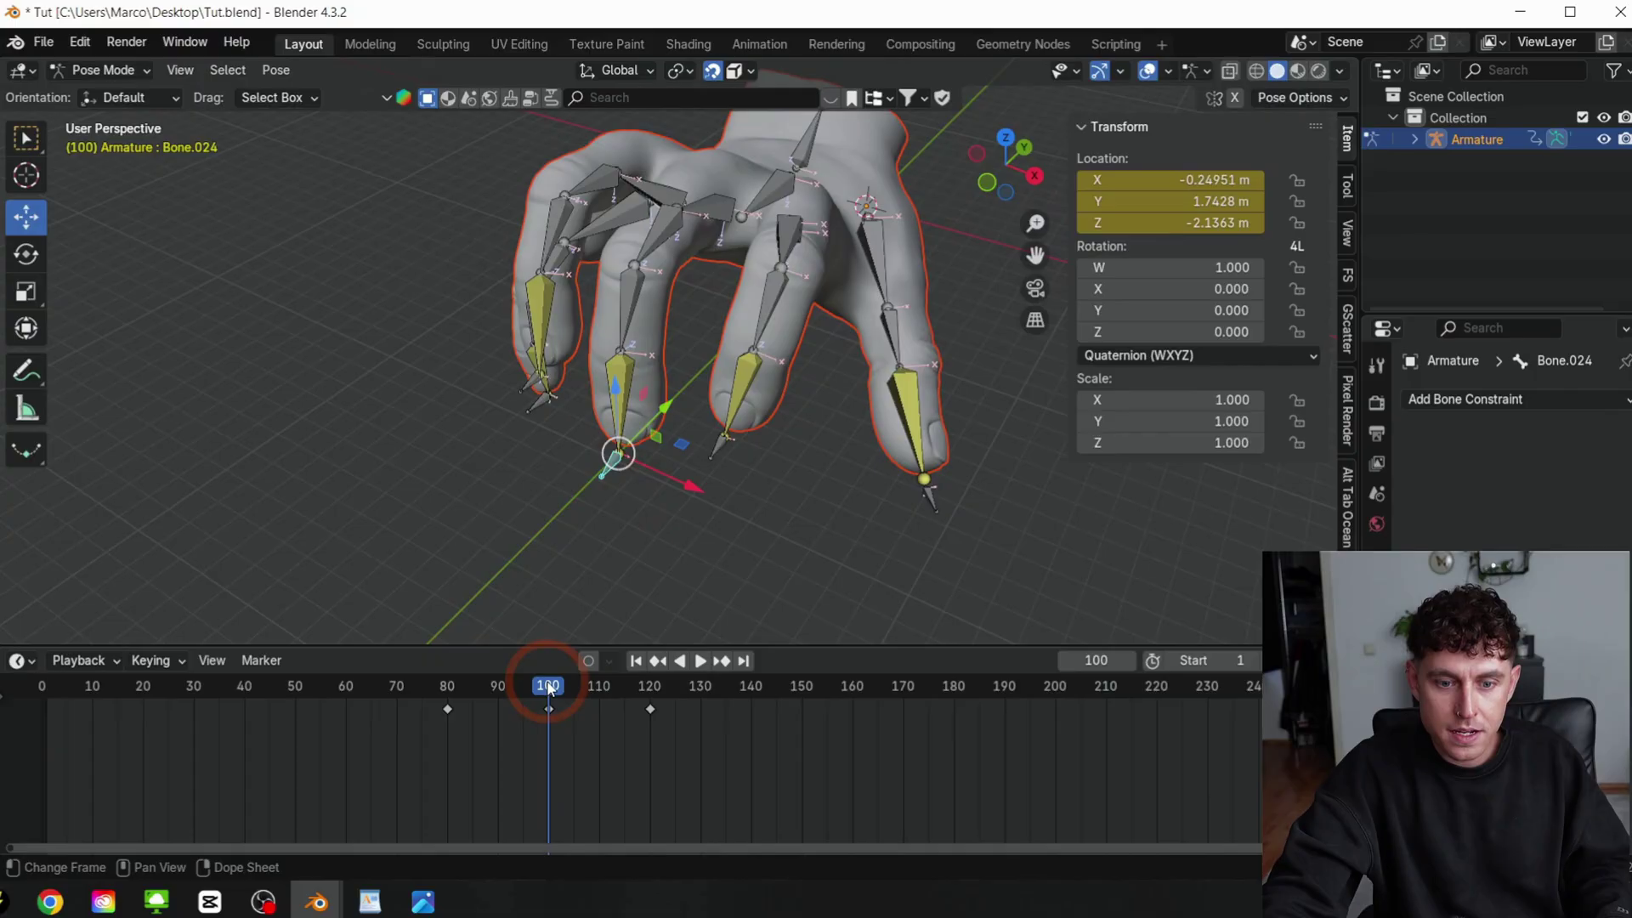
{"action": "left_click_drag", "start_coordinate": [547, 685], "coordinate": [650, 710]}
{"action": "left_click", "coordinate": [504, 466]}
Set Bone.023's lift key at frame 110, then play the crawl from frame 0
{"action": "key", "text": "i"}
{"action": "key", "text": "shift+Left"}
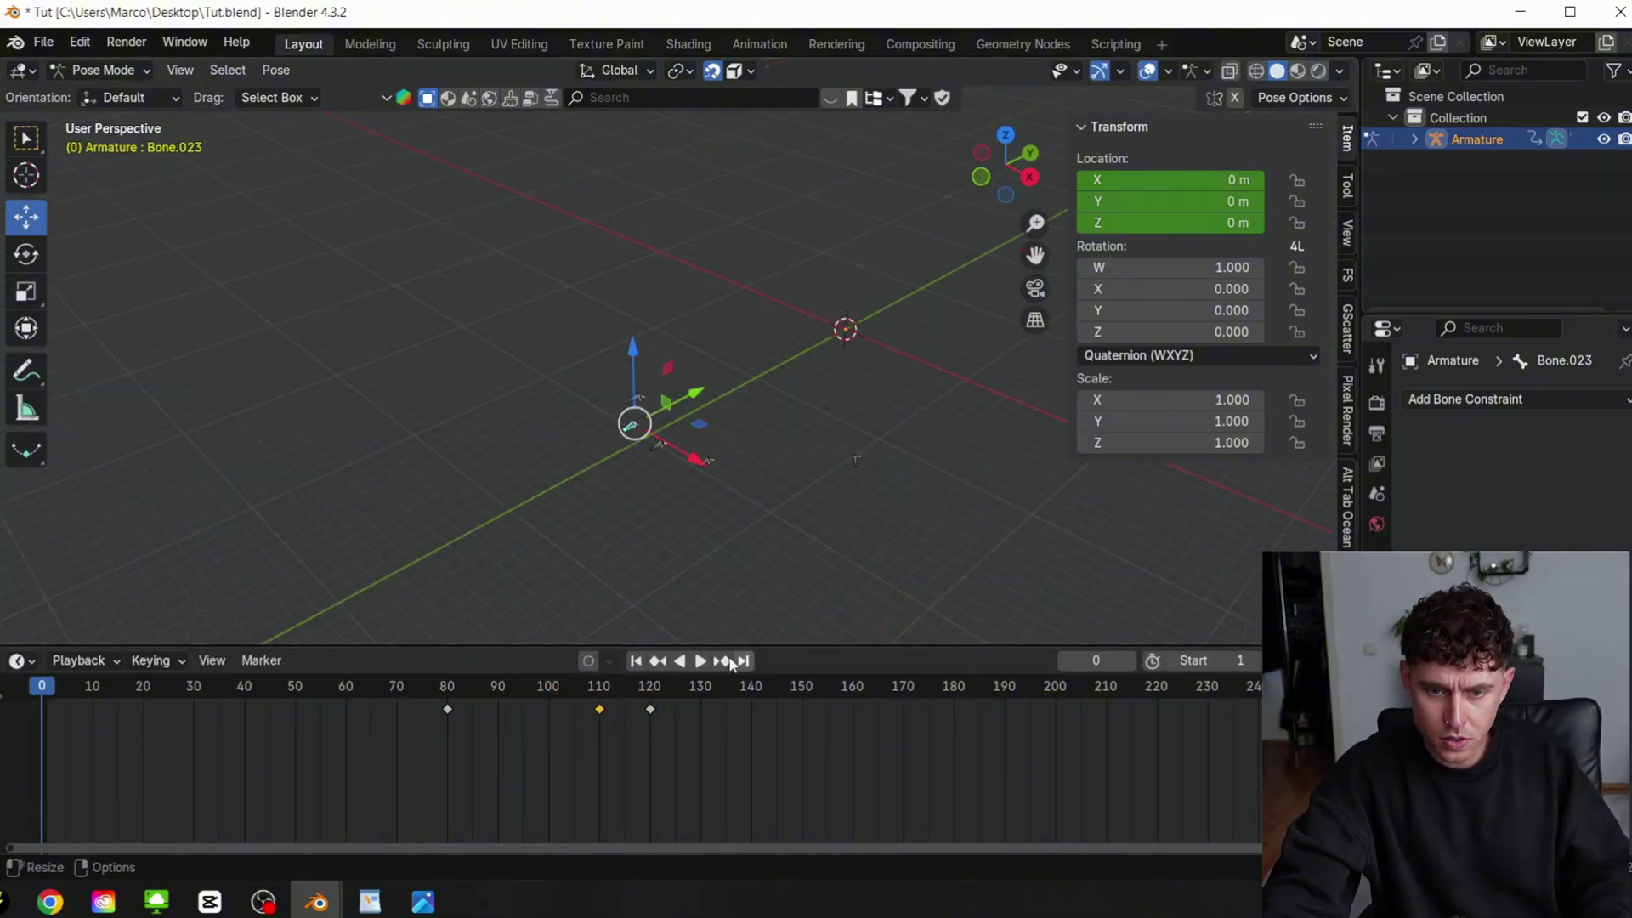
{"action": "left_click", "coordinate": [700, 661]}
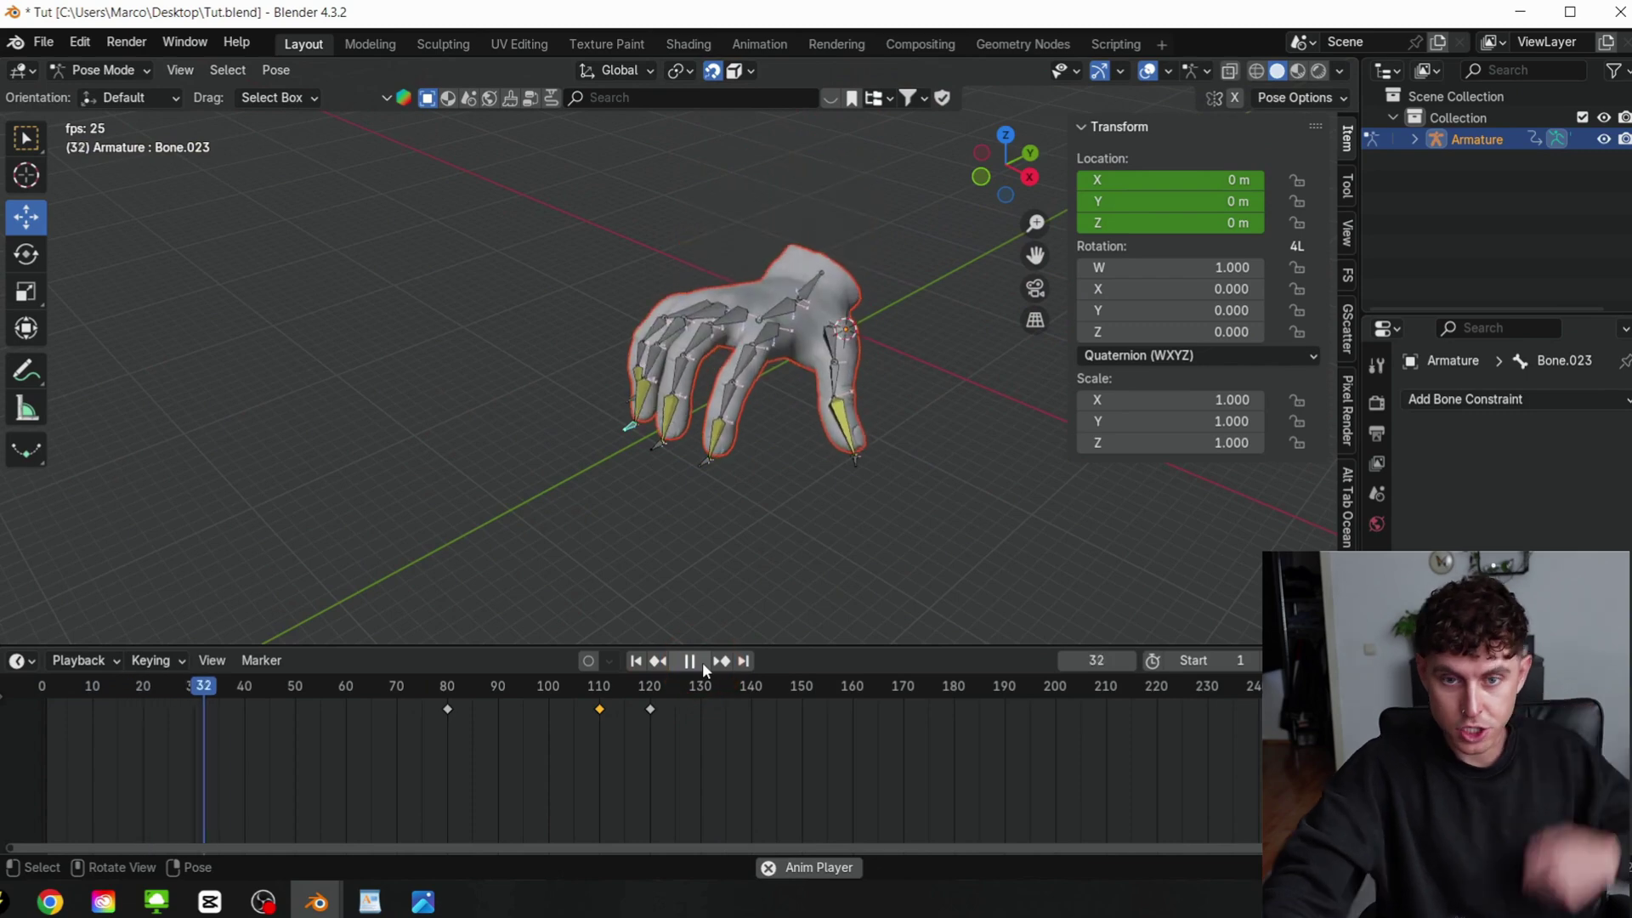